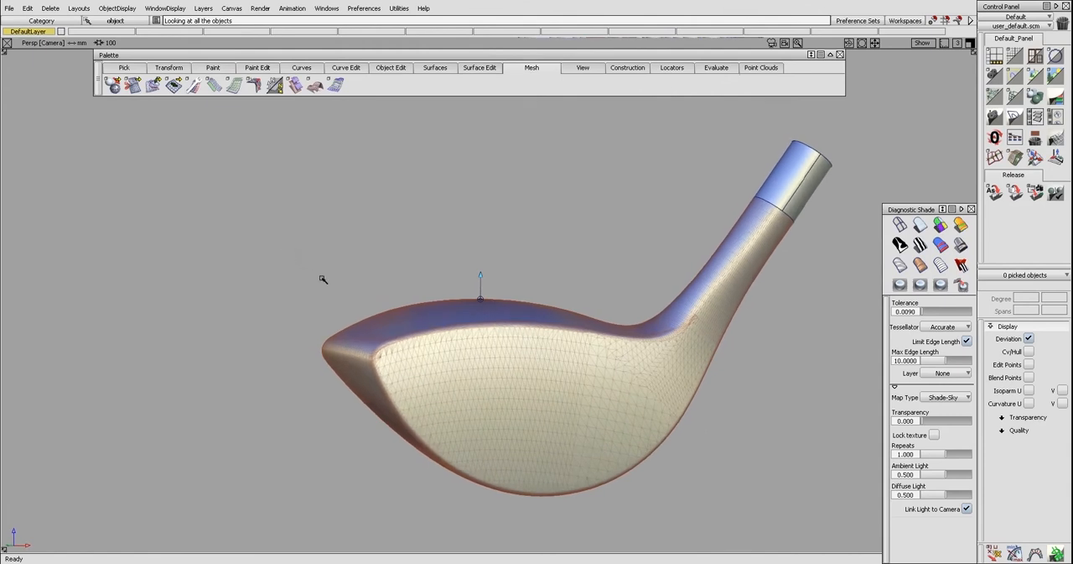
Inspect the golf club head mesh from the face, around the hosel side and up to the crown
left_click_drag(546, 343, 712, 305, "alt+shift")
left_click_drag(512, 322, 699, 315, "alt+shift")
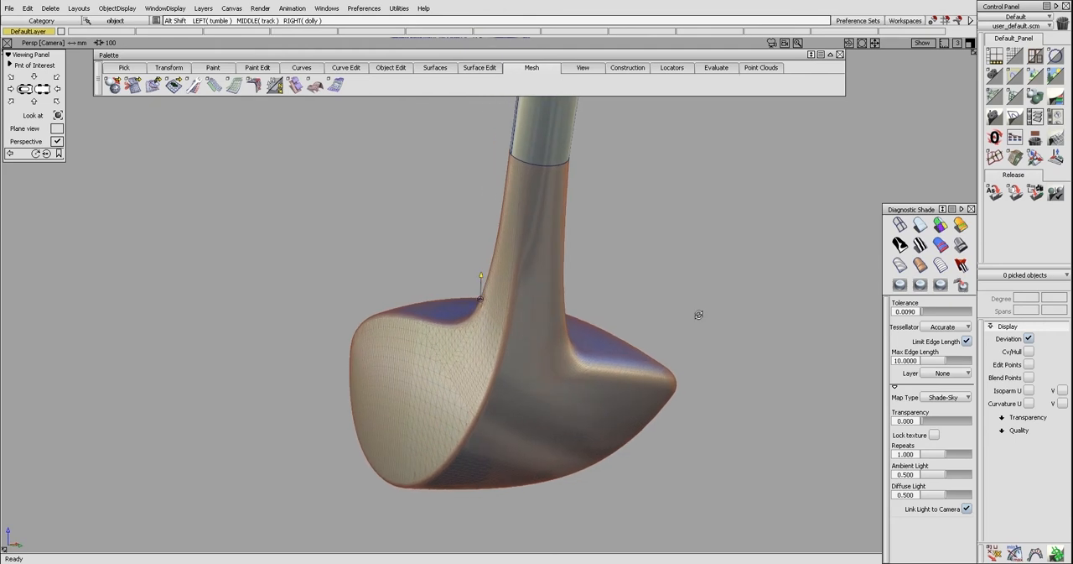
left_click_drag(699, 314, 727, 321, "alt+shift")
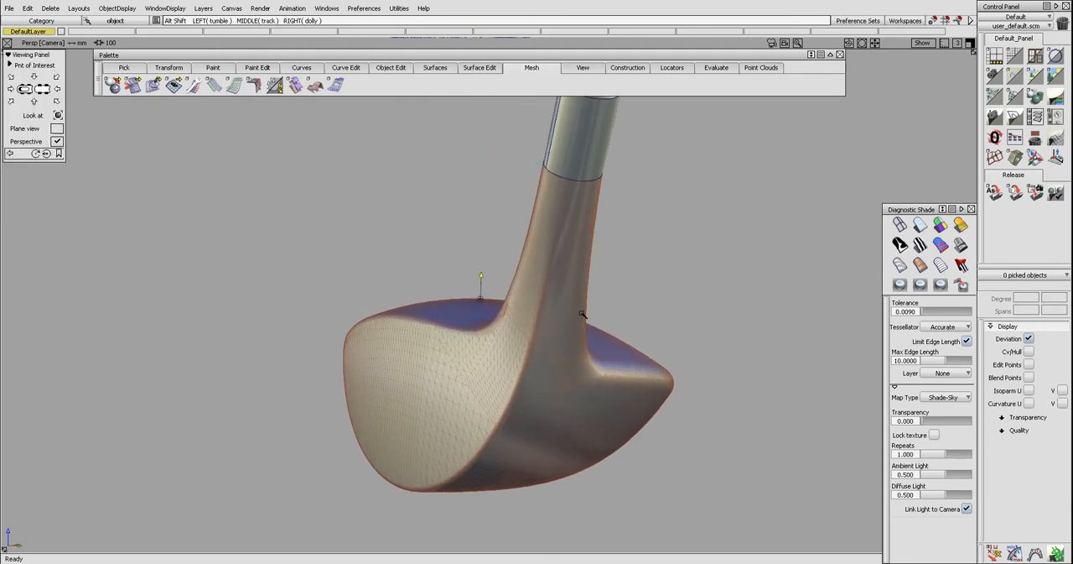
left_click_drag(582, 311, 586, 280, "alt+shift")
right_click_drag(625, 290, 620, 291, "alt+shift")
left_click_drag(626, 307, 578, 271, "alt+shift")
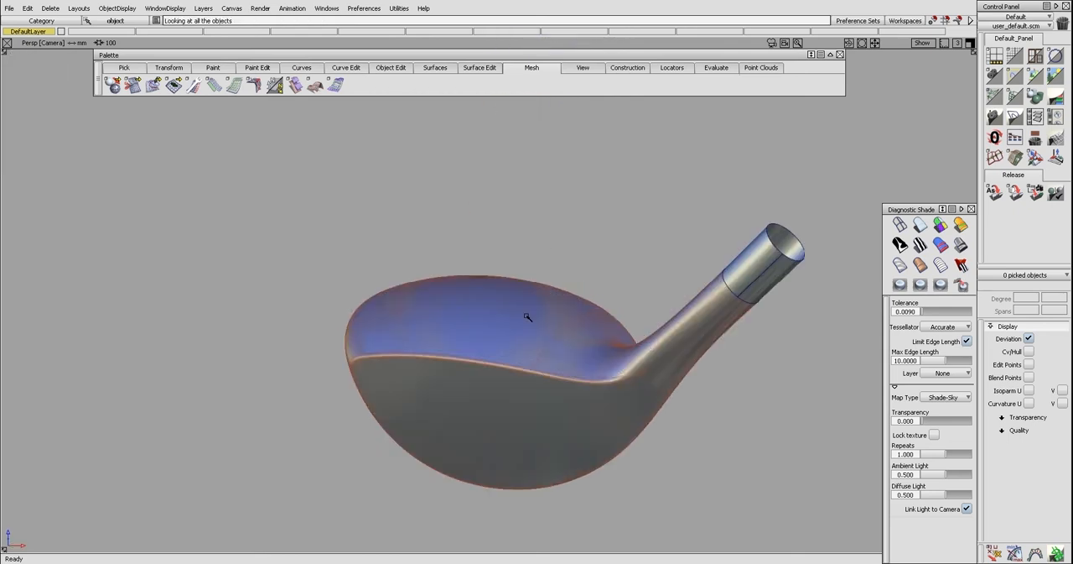
left_click_drag(446, 309, 544, 341, "alt+shift")
middle_click_drag(577, 327, 581, 310, "alt+shift")
left_click_drag(570, 312, 533, 348, "alt+shift")
left_click_drag(591, 297, 633, 338, "alt+shift")
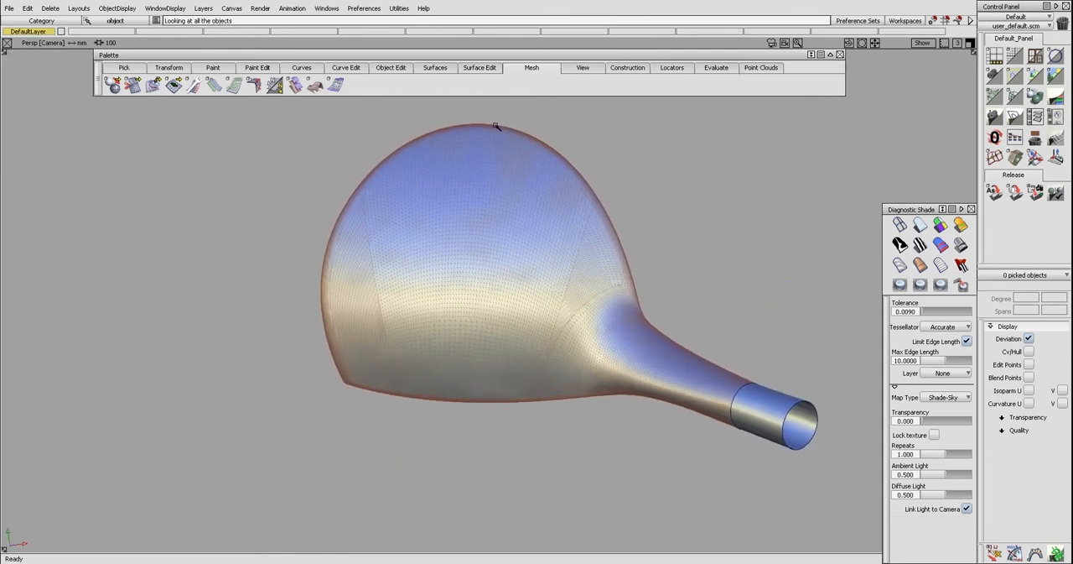
Examine the club head's outline from above, its face, and the rear transition from body to hosel
middle_click_drag(509, 133, 509, 142, "alt+shift")
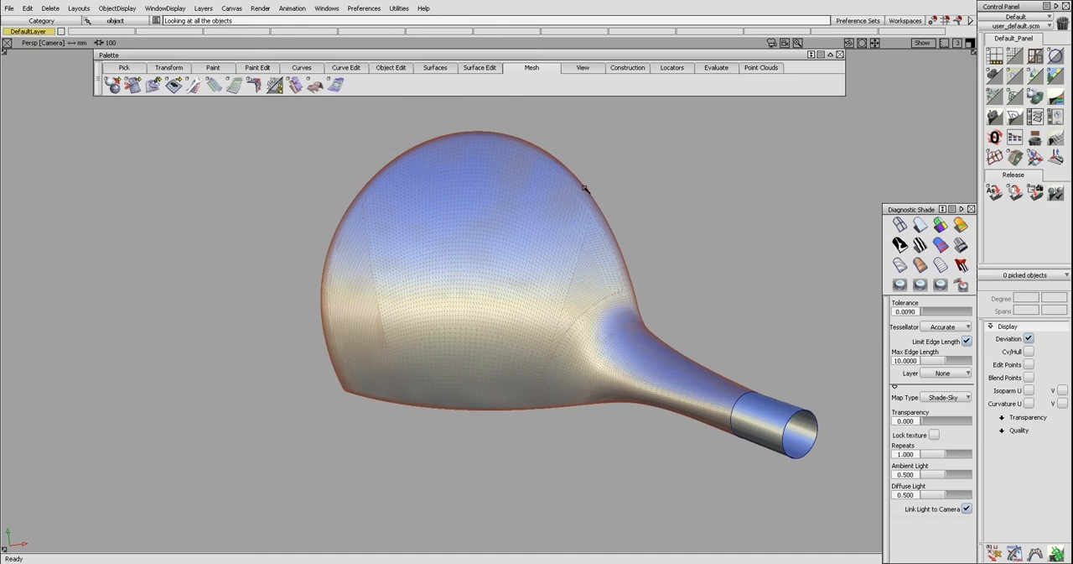
left_click_drag(682, 375, 381, 411, "alt+shift")
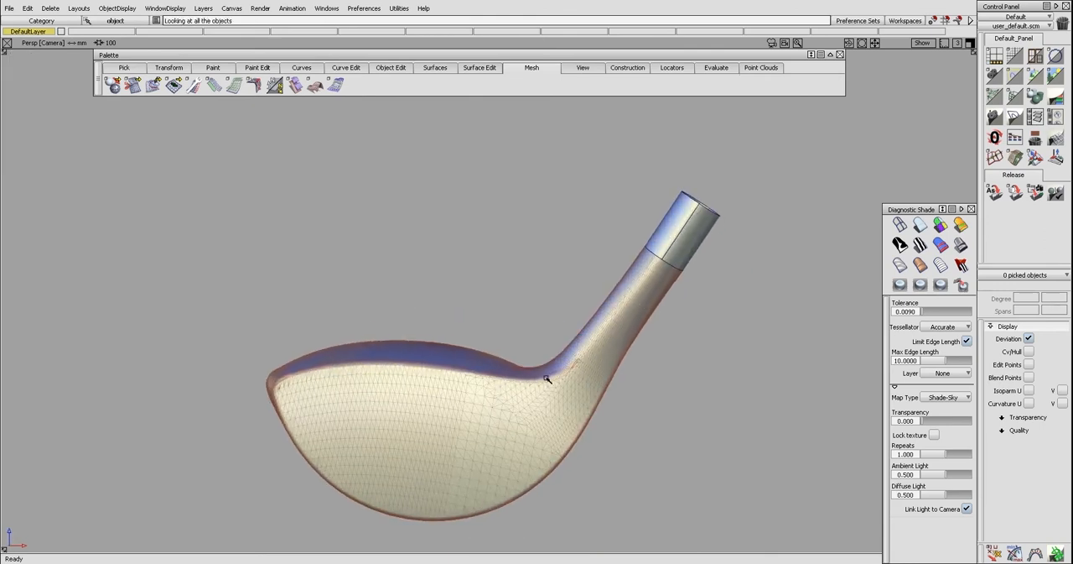
left_click_drag(614, 293, 601, 408, "alt+shift")
left_click_drag(705, 405, 604, 395, "alt+shift")
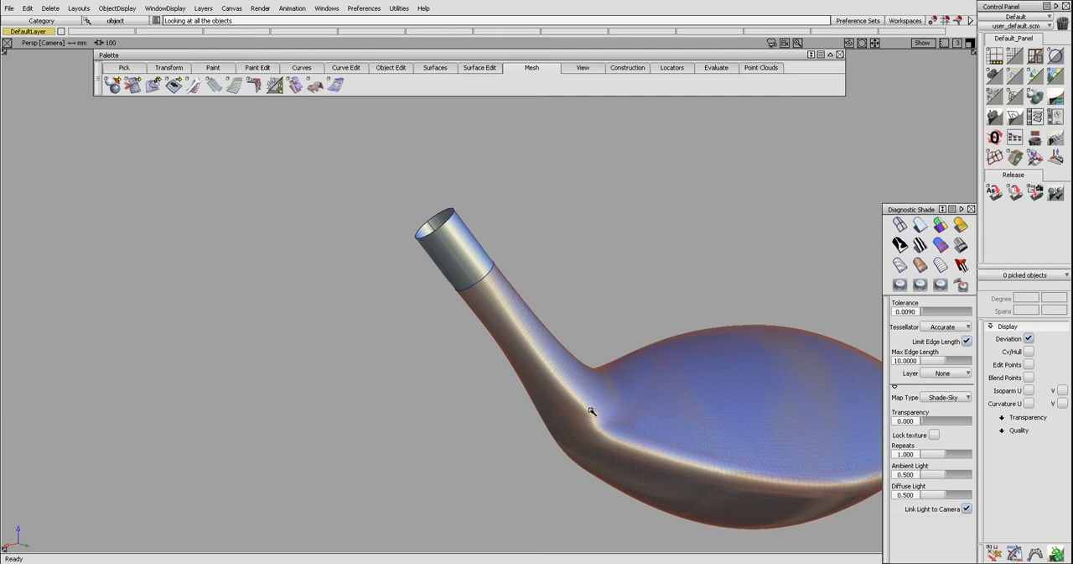
left_click_drag(702, 462, 681, 430, "alt+shift")
left_click_drag(800, 396, 443, 411, "alt+shift")
mouse_move(585, 372)
left_mouse_down("alt+shift")
mouse_move(515, 304)
mouse_move(343, 302)
mouse_move(381, 294)
mouse_move(575, 383)
mouse_move(448, 451)
mouse_move(372, 355)
mouse_move(518, 400)
mouse_move(548, 382)
mouse_move(530, 359)
mouse_move(473, 348)
mouse_move(503, 394)
mouse_move(493, 374)
mouse_move(484, 388)
mouse_move(466, 376)
left_mouse_up("alt+shift")
left_click_drag(436, 317, 440, 321, "alt+shift")
mouse_move(482, 352)
left_mouse_down("alt+shift")
mouse_move(468, 309)
mouse_move(497, 323)
left_mouse_up("alt+shift")
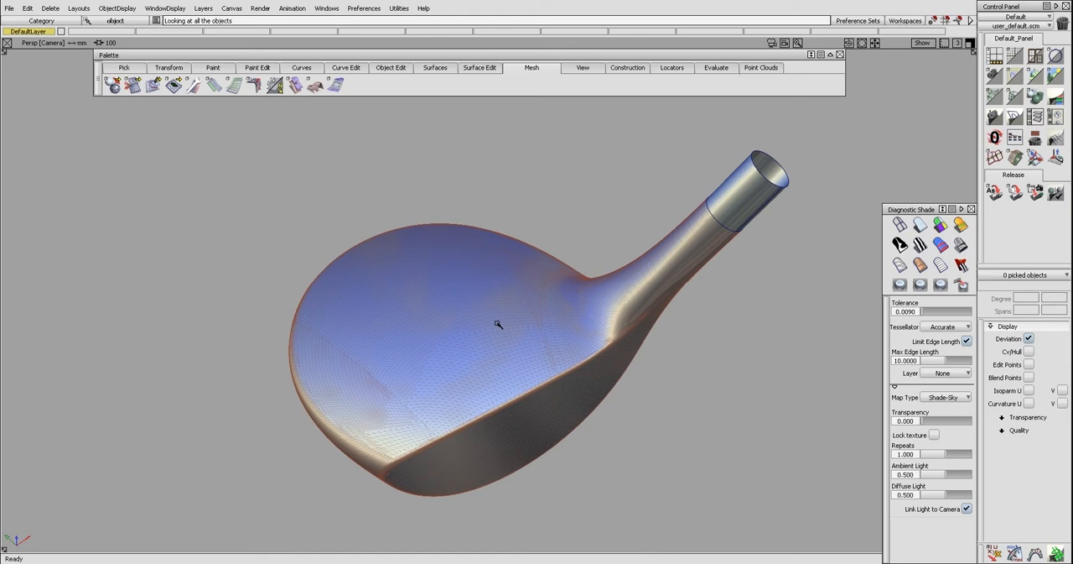
Study the rounded edge between crown and skirt along the back of the club head and into the hosel blend
left_click_drag(560, 318, 450, 374, "alt+shift")
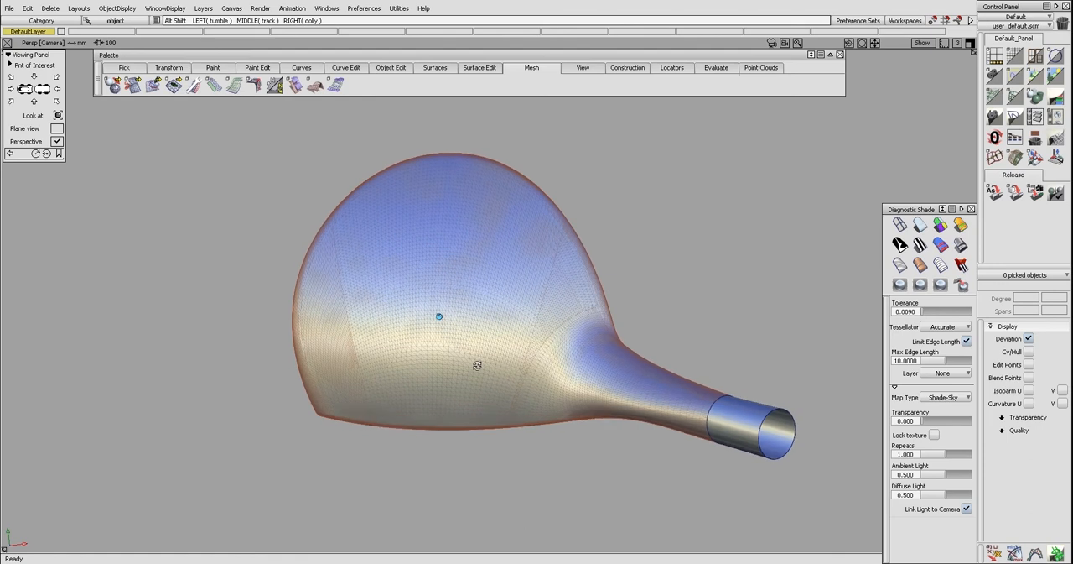
middle_click_drag(454, 355, 473, 366, "alt+shift")
left_click_drag(453, 326, 435, 419, "alt+shift")
left_click_drag(362, 429, 618, 392, "alt+shift")
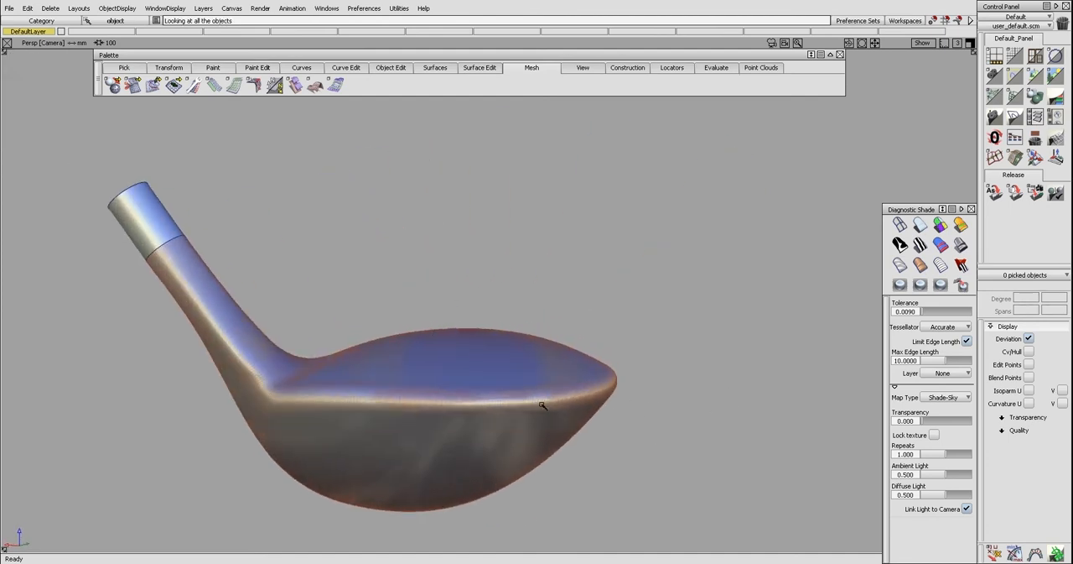
left_click_drag(416, 404, 337, 406, "alt+shift")
left_click_drag(224, 349, 273, 373, "alt+shift")
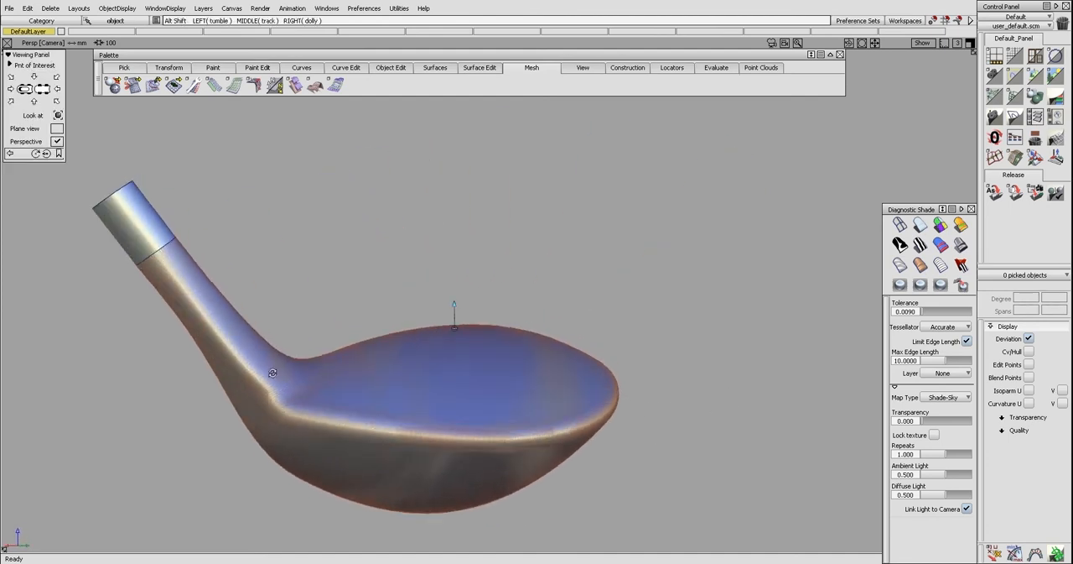
left_click_drag(264, 408, 268, 387, "alt+shift")
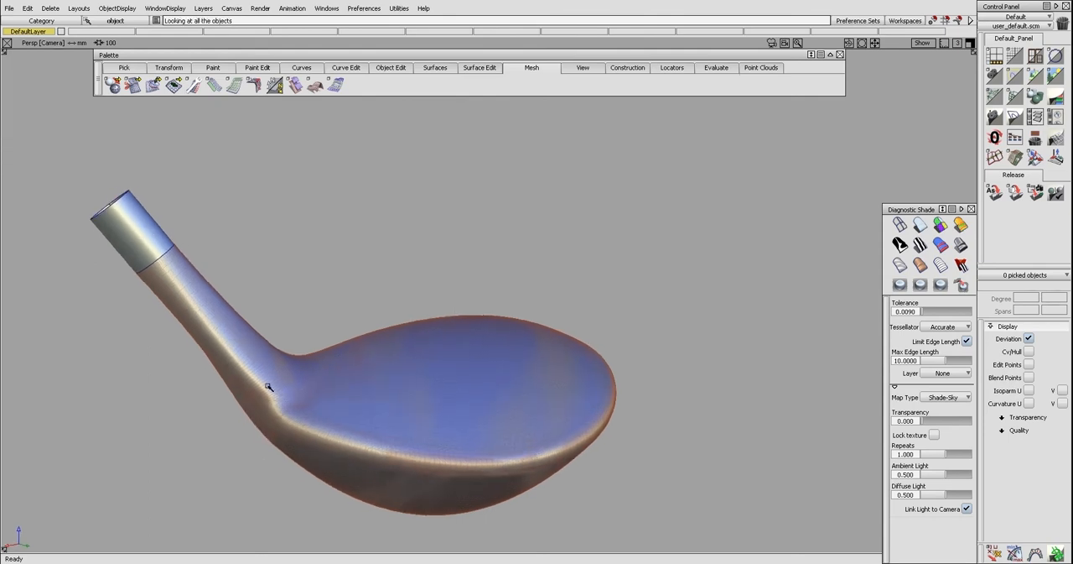
left_click_drag(326, 404, 319, 425, "alt+shift")
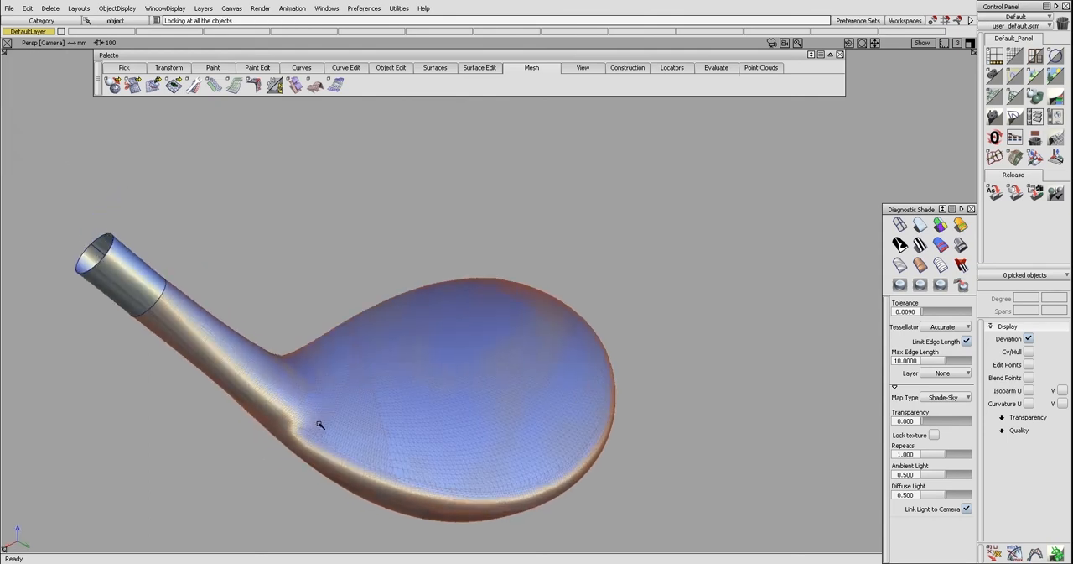
left_click_drag(341, 386, 657, 370, "alt+shift")
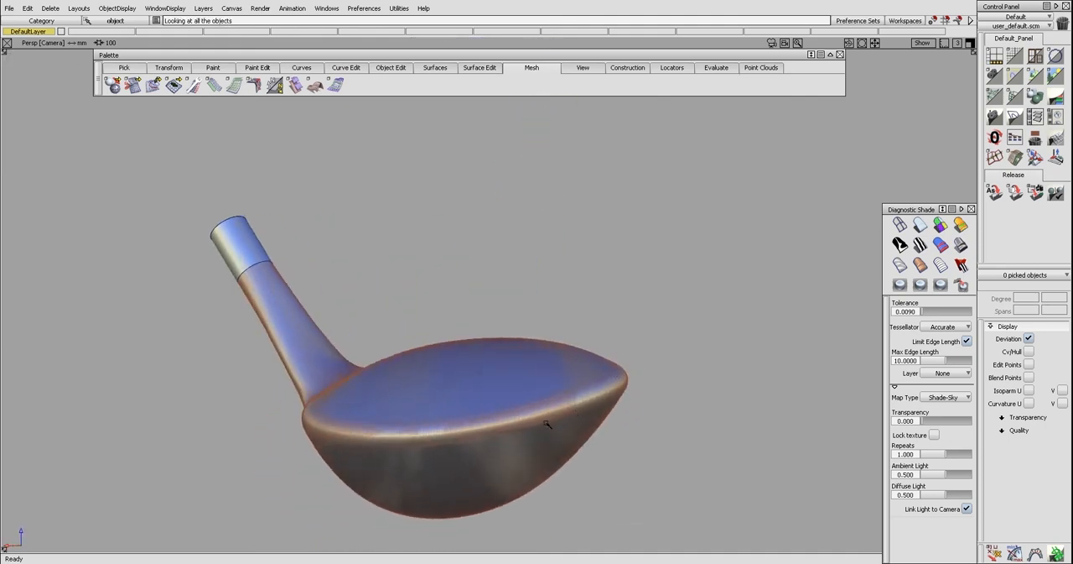
left_click_drag(350, 421, 699, 400, "alt+shift")
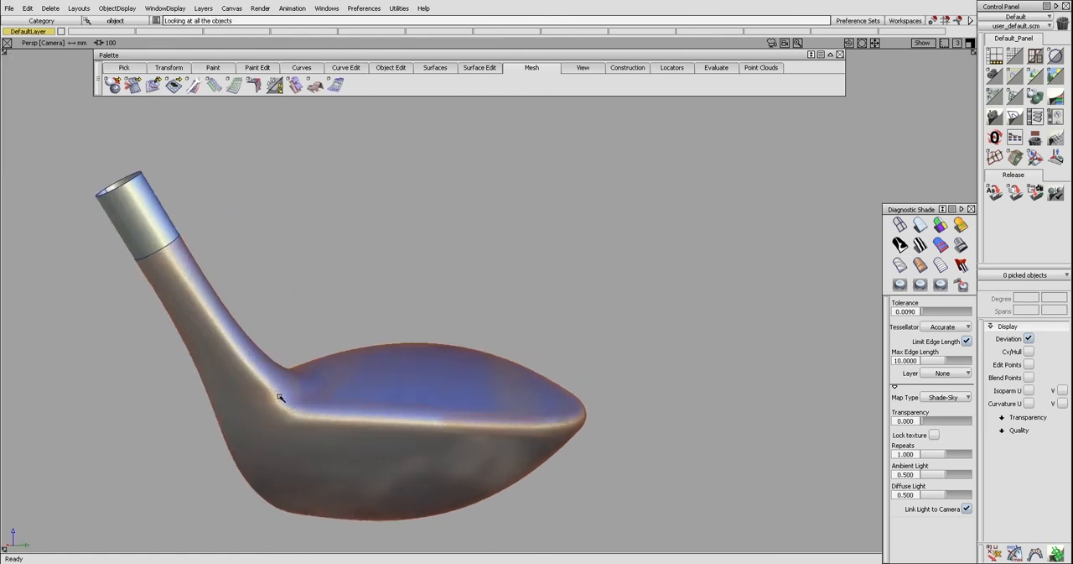
left_click_drag(327, 367, 413, 398, "alt+shift")
mouse_move(175, 293)
left_mouse_down("alt+shift")
mouse_move(455, 354)
mouse_move(395, 355)
mouse_move(354, 372)
mouse_move(458, 386)
mouse_move(472, 361)
mouse_move(490, 385)
left_mouse_up("alt+shift")
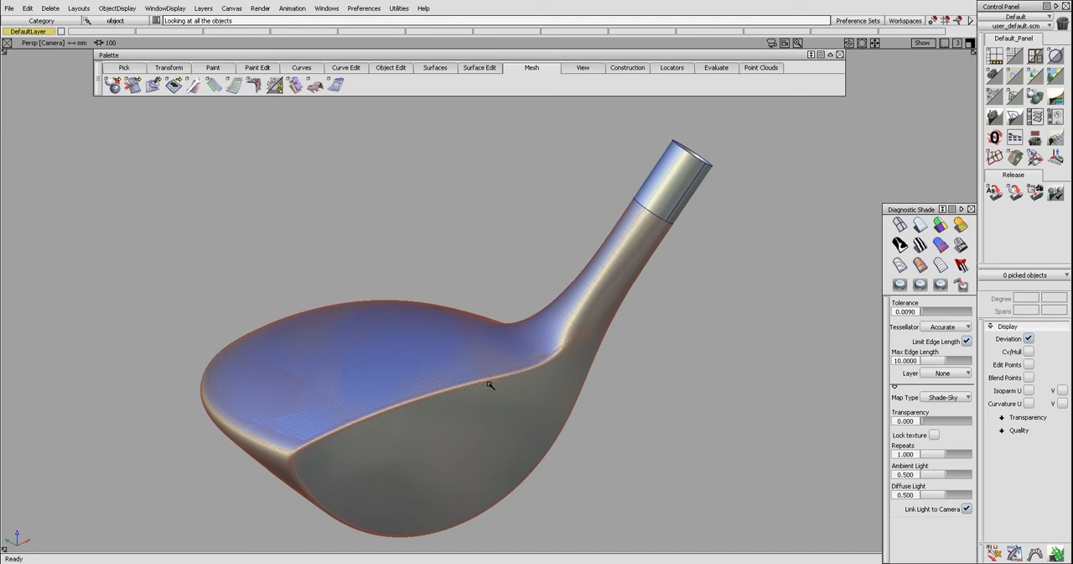
left_click_drag(491, 384, 492, 355, "alt+shift")
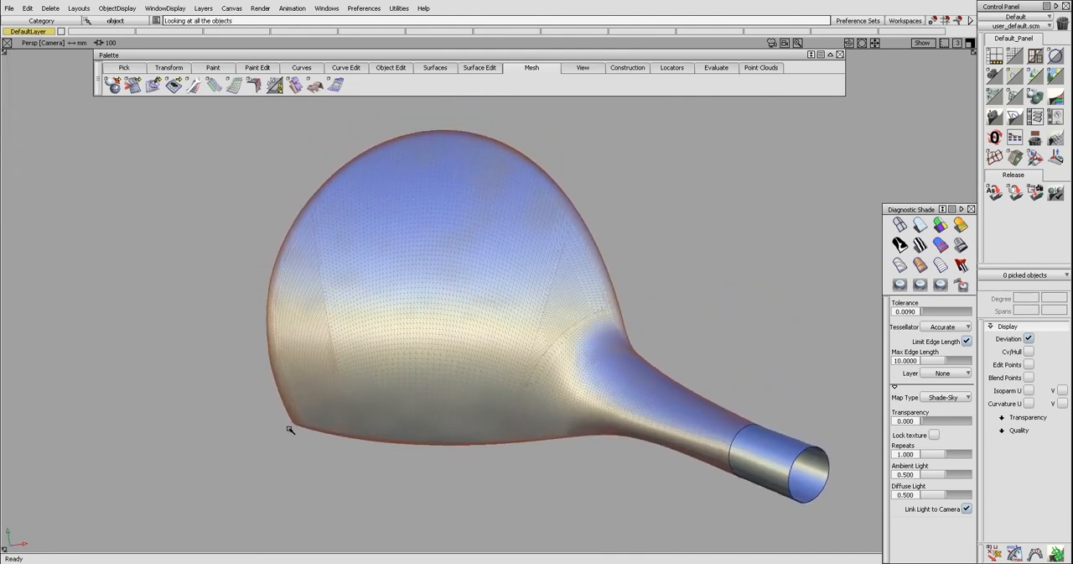
Review the crown's outline, the toe side and the edge where the crown meets the face
key("alt+shift")
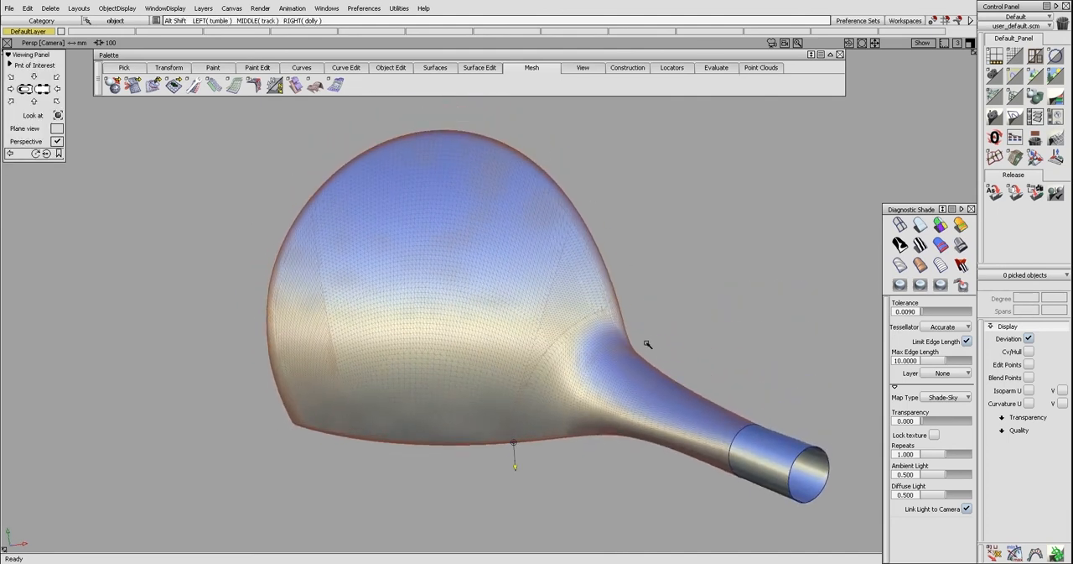
middle_click_drag(648, 344, 664, 363, "alt+shift")
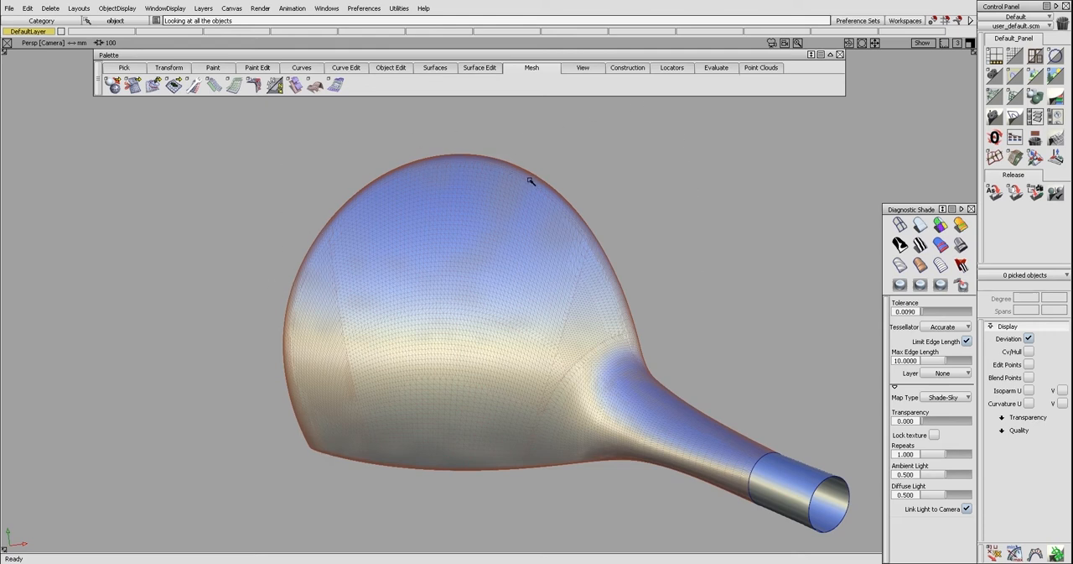
left_click_drag(634, 378, 480, 412, "alt+shift")
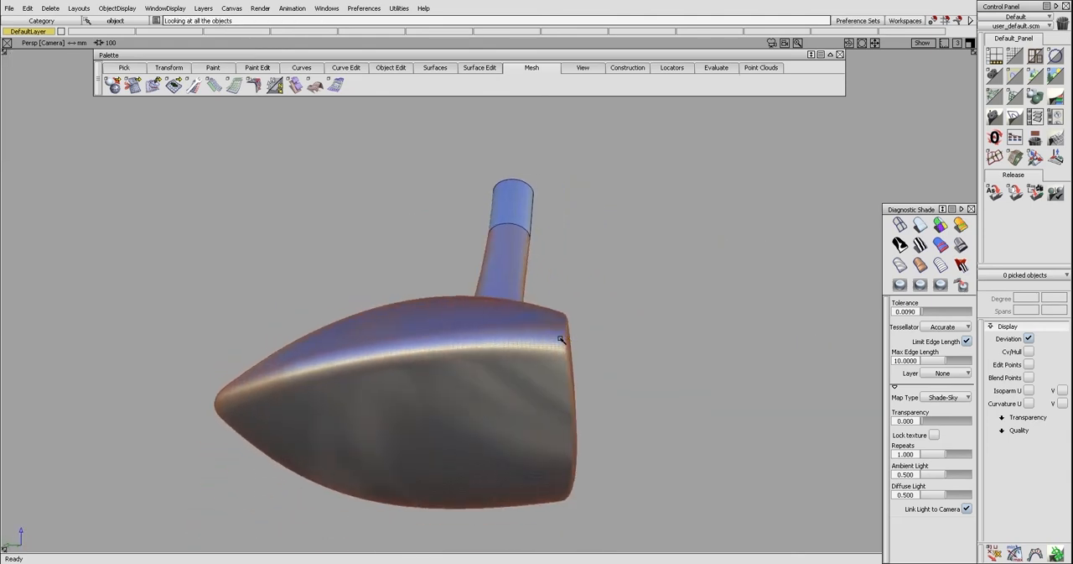
left_click_drag(562, 341, 610, 386, "alt+shift")
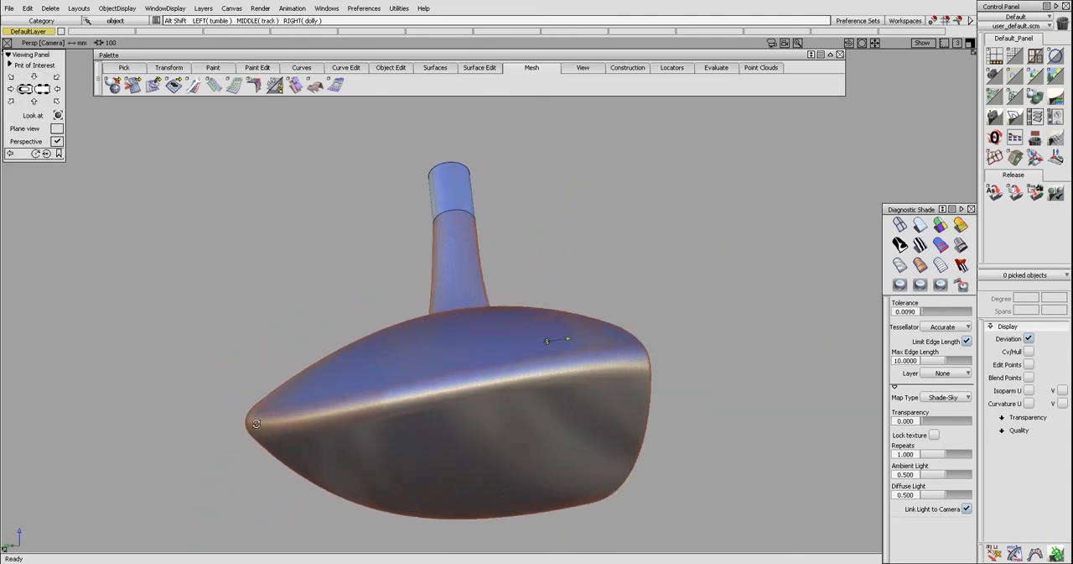
left_click_drag(196, 422, 604, 412, "alt+shift")
left_click_drag(432, 379, 393, 407, "alt+shift")
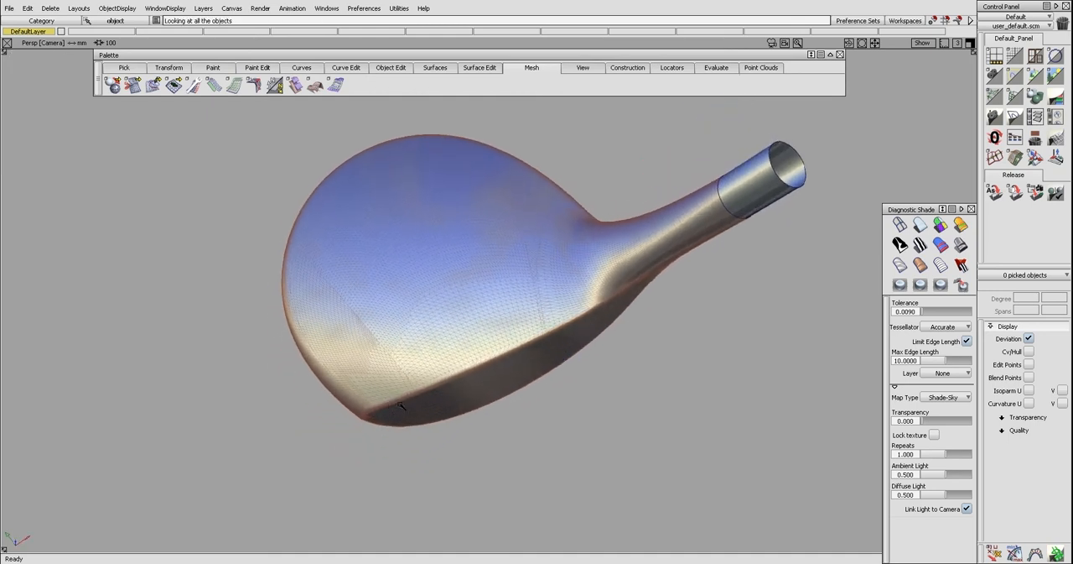
left_click_drag(405, 405, 528, 332, "alt+shift")
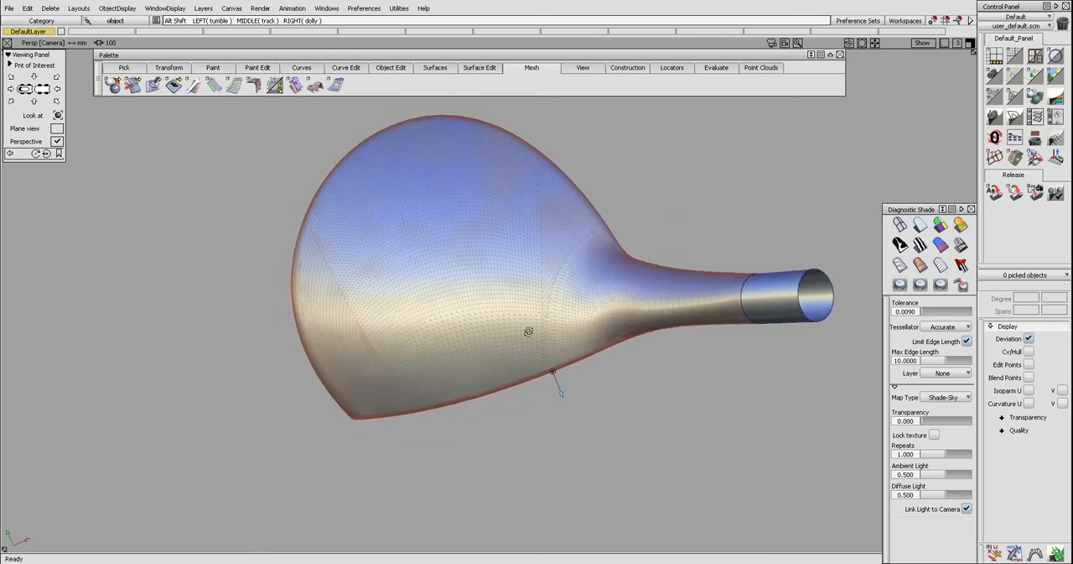
left_click(446, 265, "alt+shift")
left_click_drag(446, 265, 575, 232, "alt+shift")
right_click_drag(576, 232, 590, 251, "alt+shift")
middle_click_drag(589, 250, 563, 287, "alt+shift")
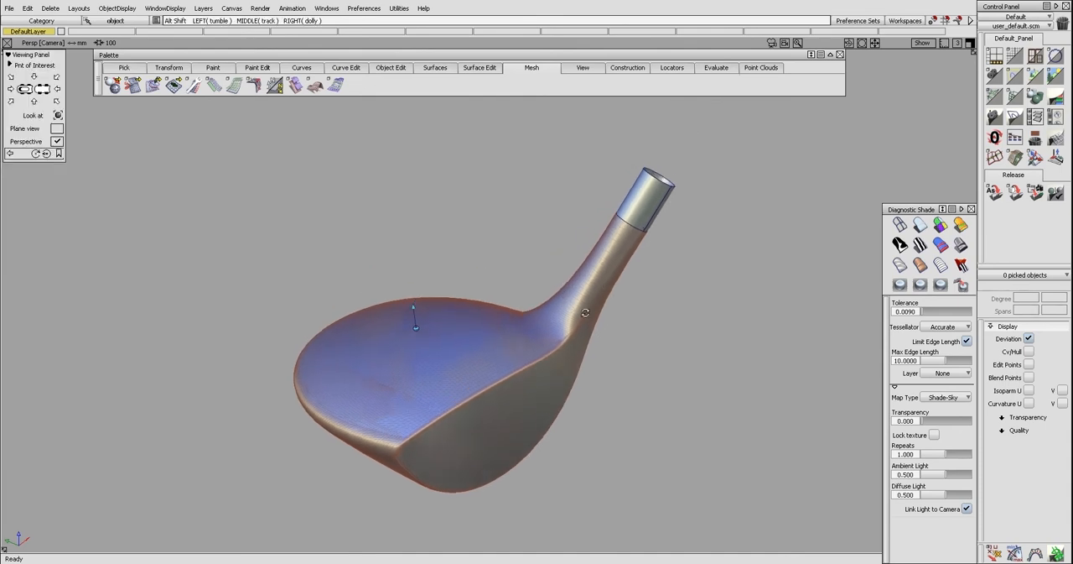
left_click_drag(537, 296, 517, 333, "alt+shift")
left_click(517, 326)
left_click_drag(507, 320, 504, 321, "alt+shift")
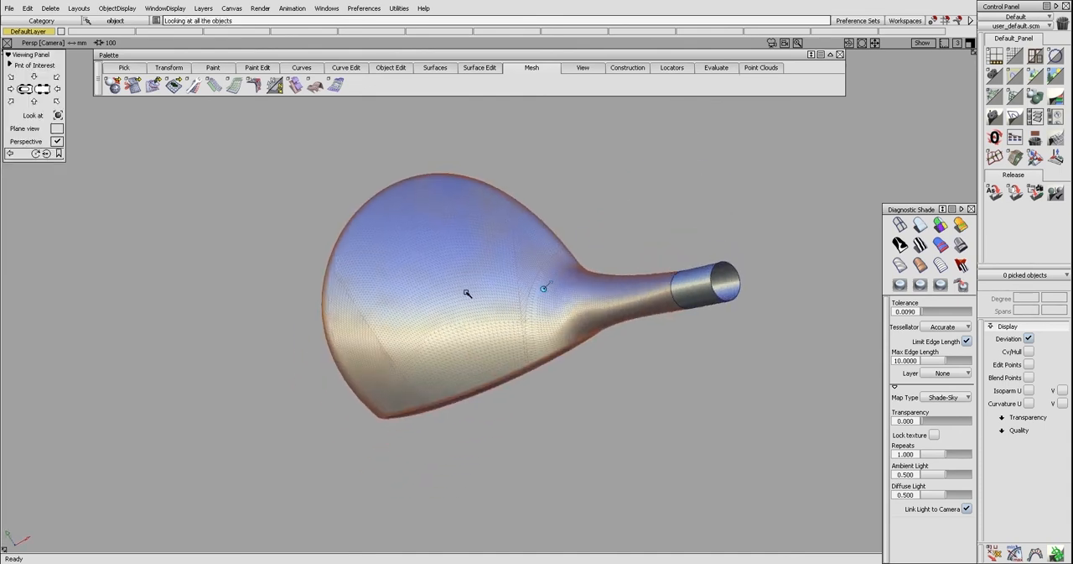
left_click_drag(451, 292, 520, 287, "alt+shift")
Compare the club head's outline in the Top view with its shape in the perspective view
key("F5")
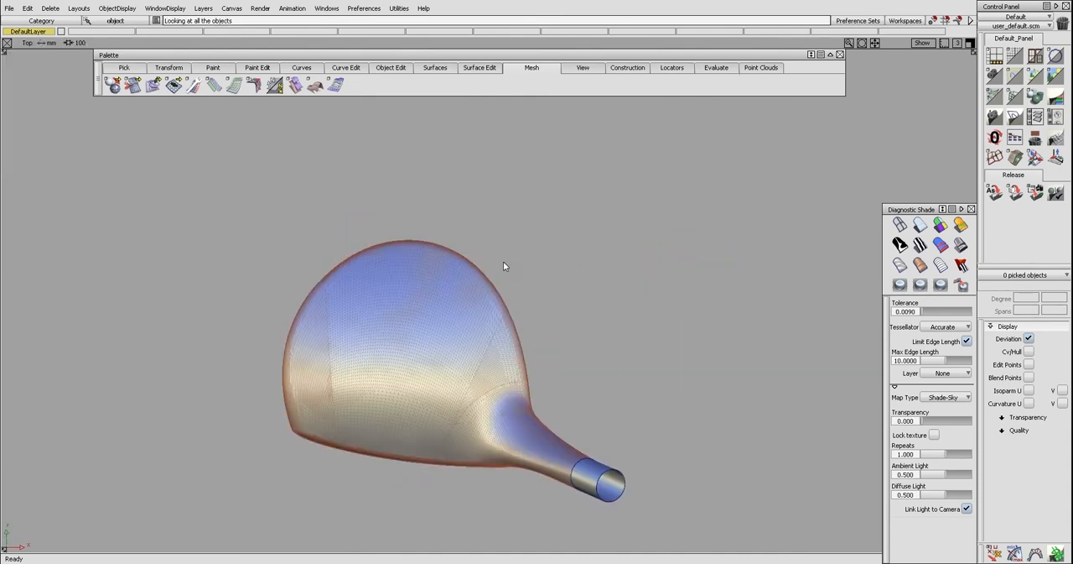
middle_click_drag(504, 261, 522, 224, "alt+shift")
right_click_drag(478, 242, 480, 240, "alt+shift")
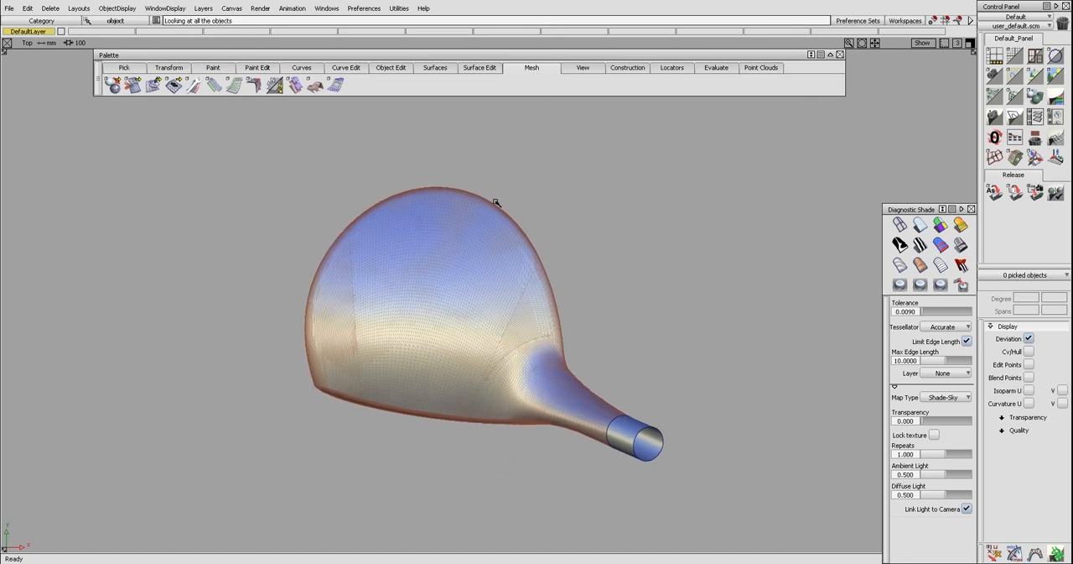
key("F8")
left_click_drag(523, 326, 578, 291, "alt+shift")
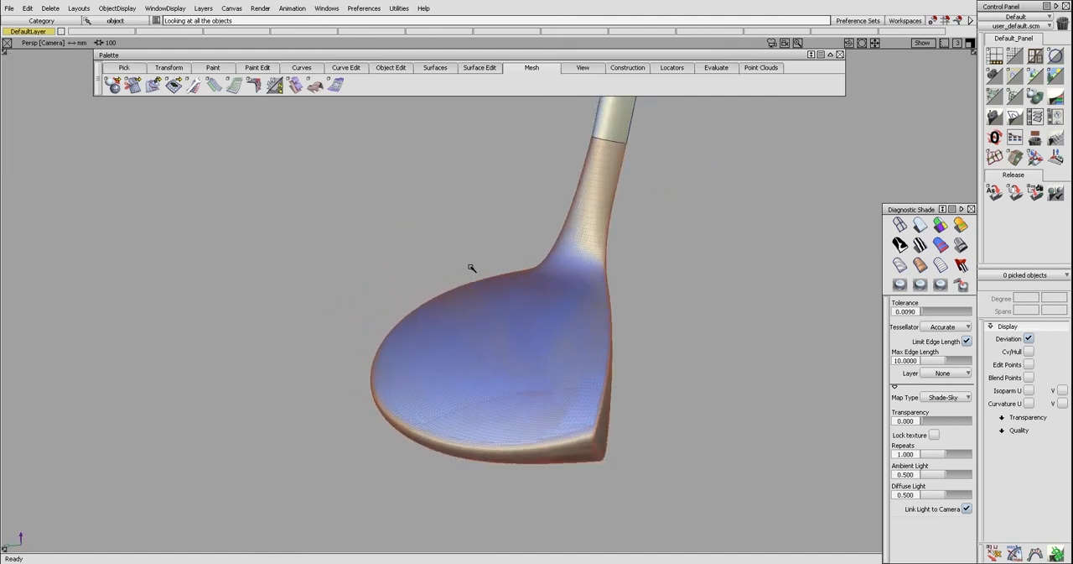
left_click_drag(487, 466, 467, 418, "alt+shift")
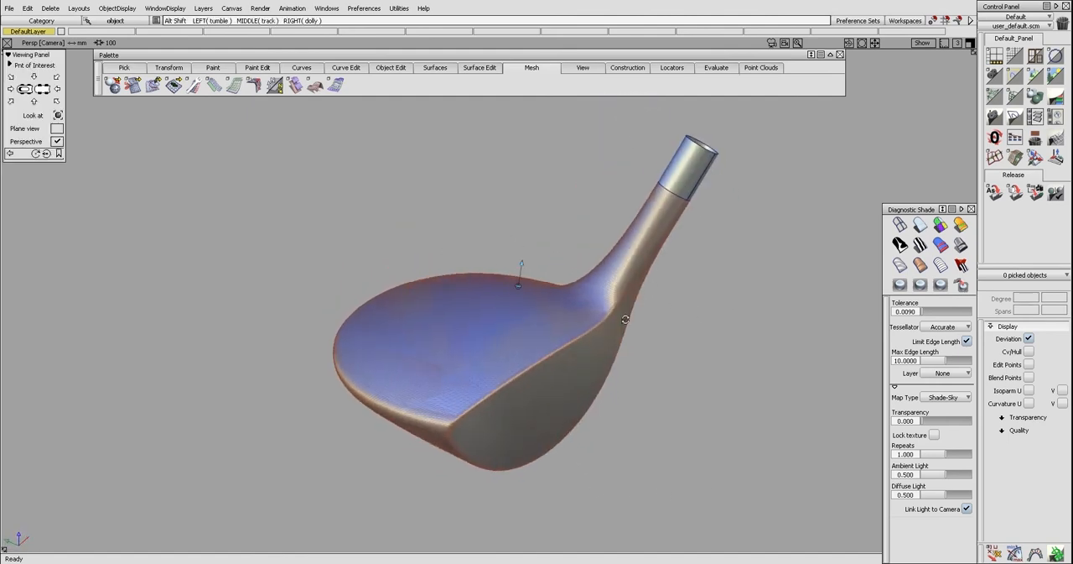
left_click_drag(680, 322, 574, 282, "alt+shift")
left_click_drag(665, 284, 663, 242, "alt+shift")
left_click_drag(624, 316, 505, 249, "alt+shift")
In the Top view, pick the club head mesh, create a new layer and name it template
key("F5")
middle_click_drag(520, 239, 493, 242, "alt+shift")
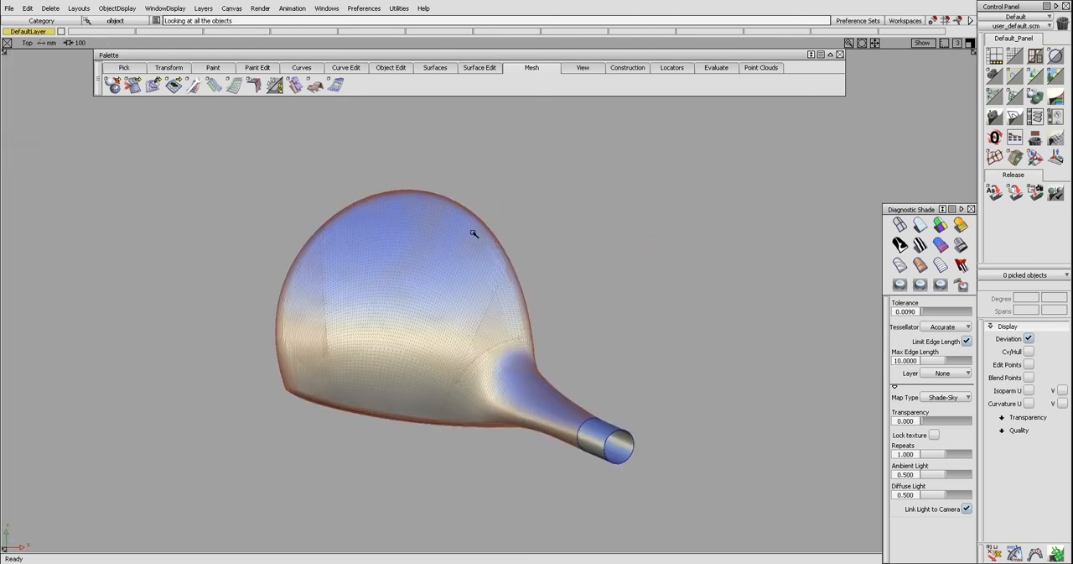
left_click(383, 250)
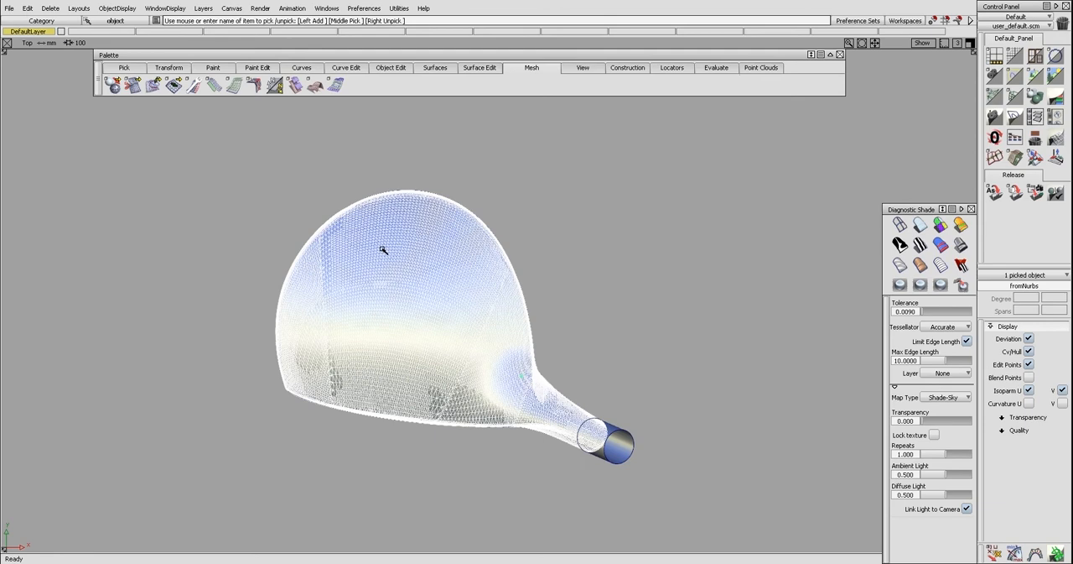
key("ctrl+l")
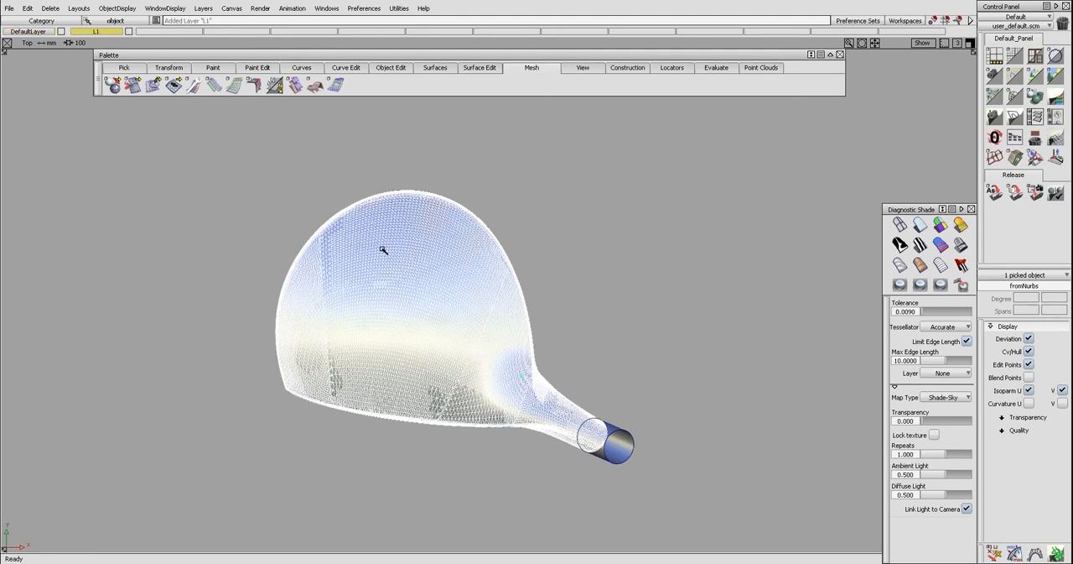
double_click(101, 31)
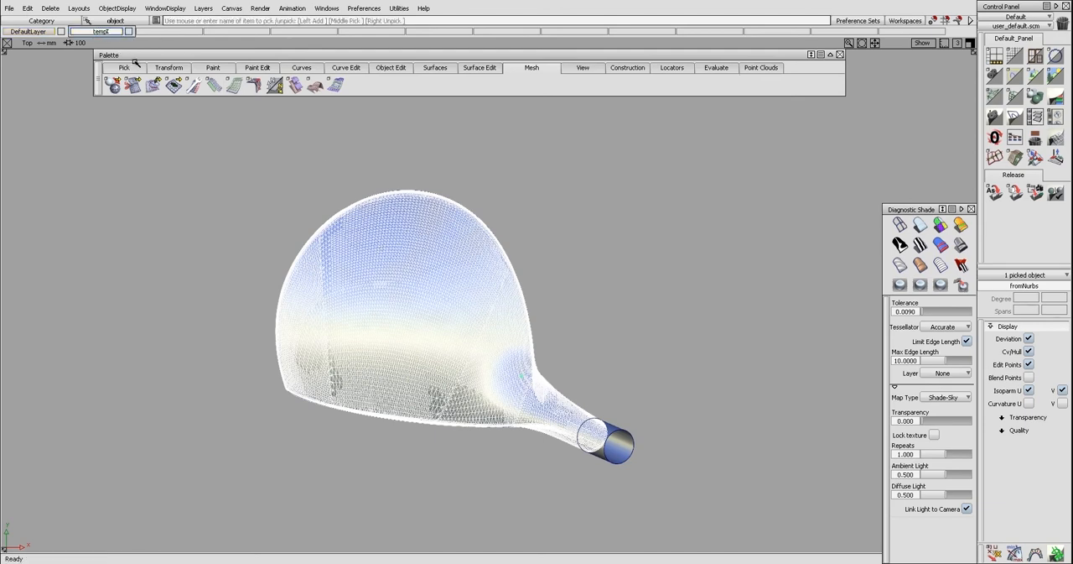
key("Return")
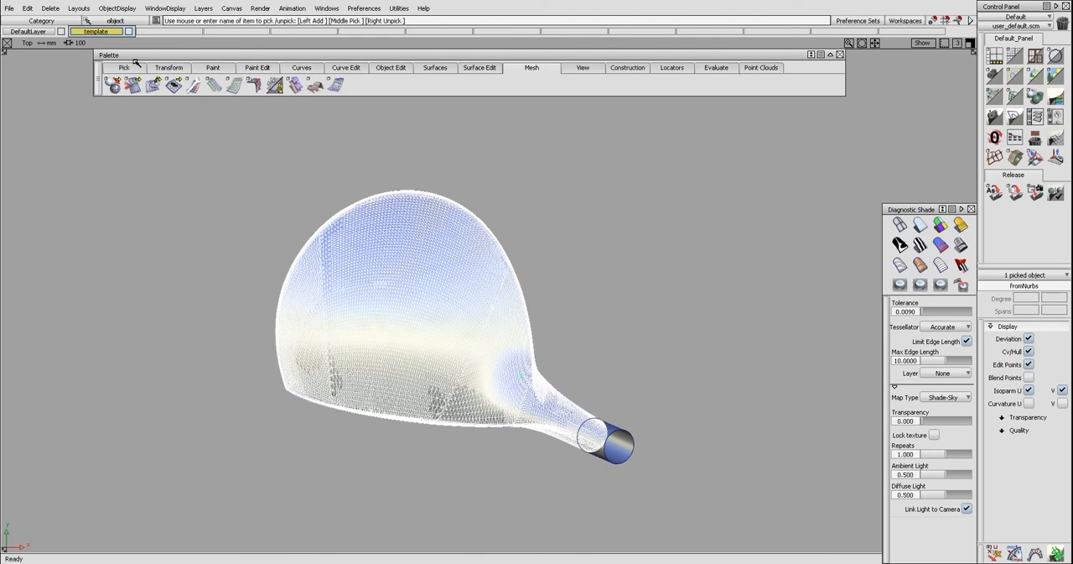
Set the template layer's state to Inactive and assign the club head mesh to it
right_click(112, 35)
mouse_move(124, 95)
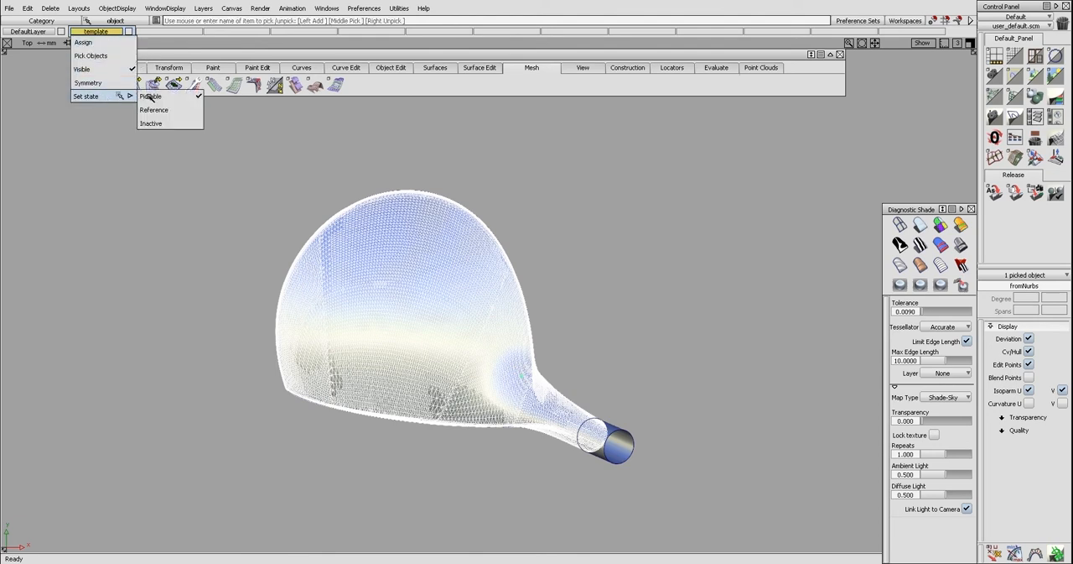
left_click(159, 122)
left_click_drag(233, 264, 244, 216, "ctrl+shift")
left_click(354, 270)
right_click(106, 32)
left_click(134, 39)
middle_click_drag(404, 237, 324, 213, "alt+shift")
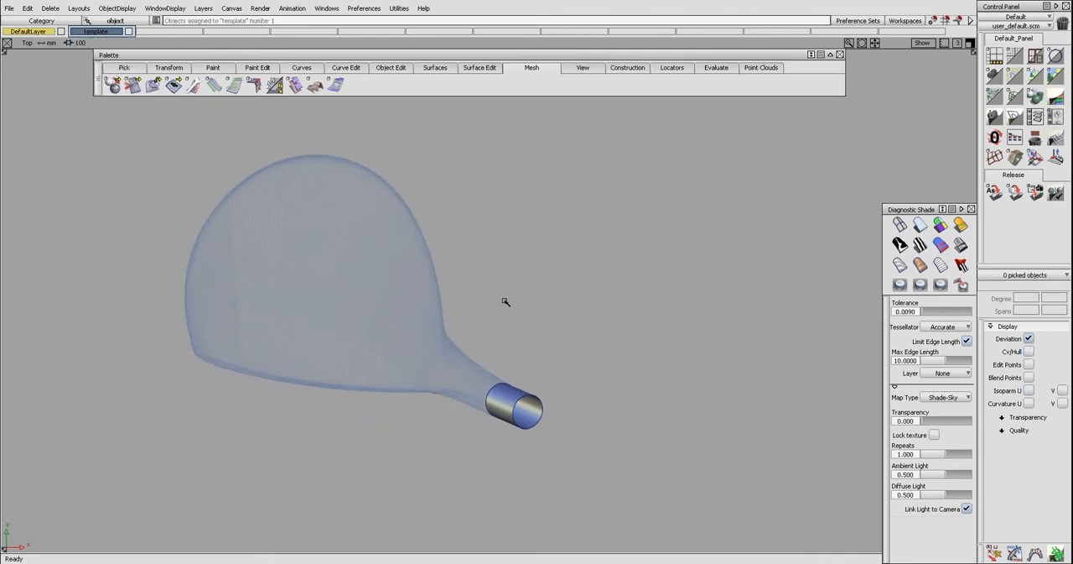
Examine the templated club head and the edge where the crown meets the face in the perspective view
left_click(494, 387)
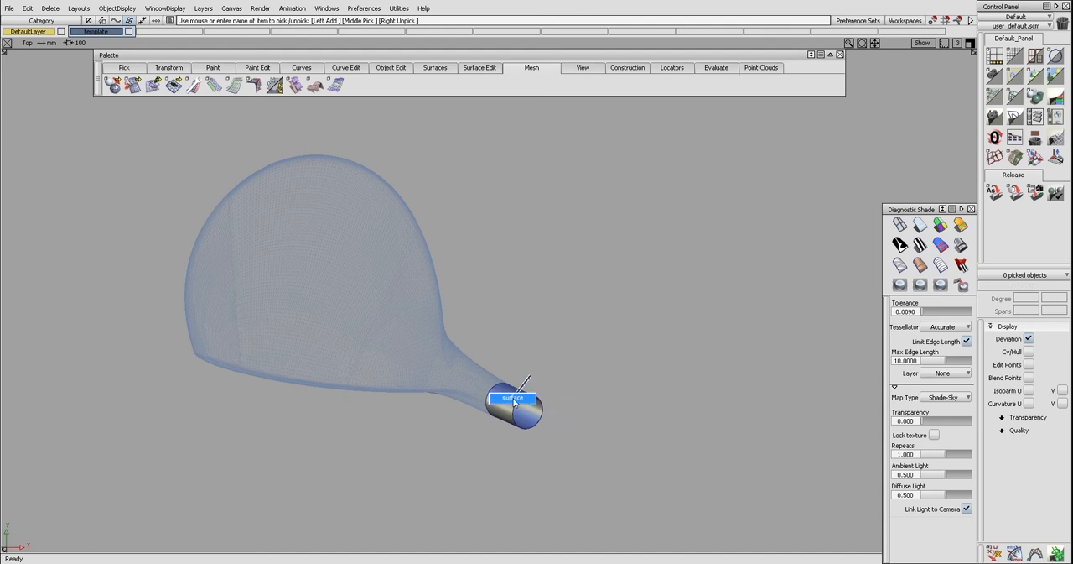
left_click(444, 369)
left_click_drag(438, 408, 438, 364, "alt+shift")
left_click(625, 312)
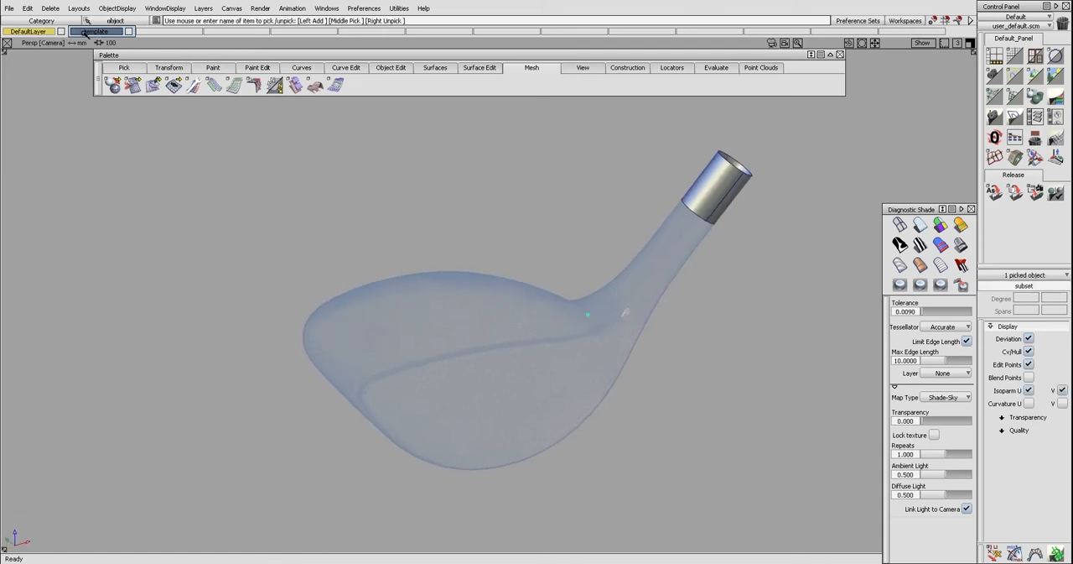
left_click_drag(396, 257, 314, 240, "alt+shift")
right_click_drag(315, 242, 398, 276, "alt+shift")
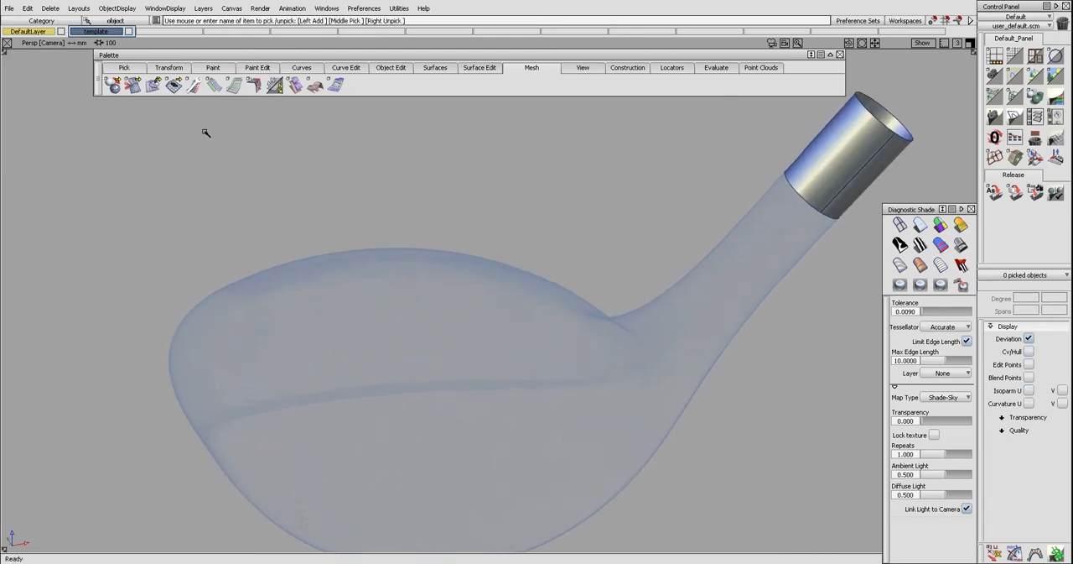
right_click_drag(441, 244, 372, 232, "alt+shift")
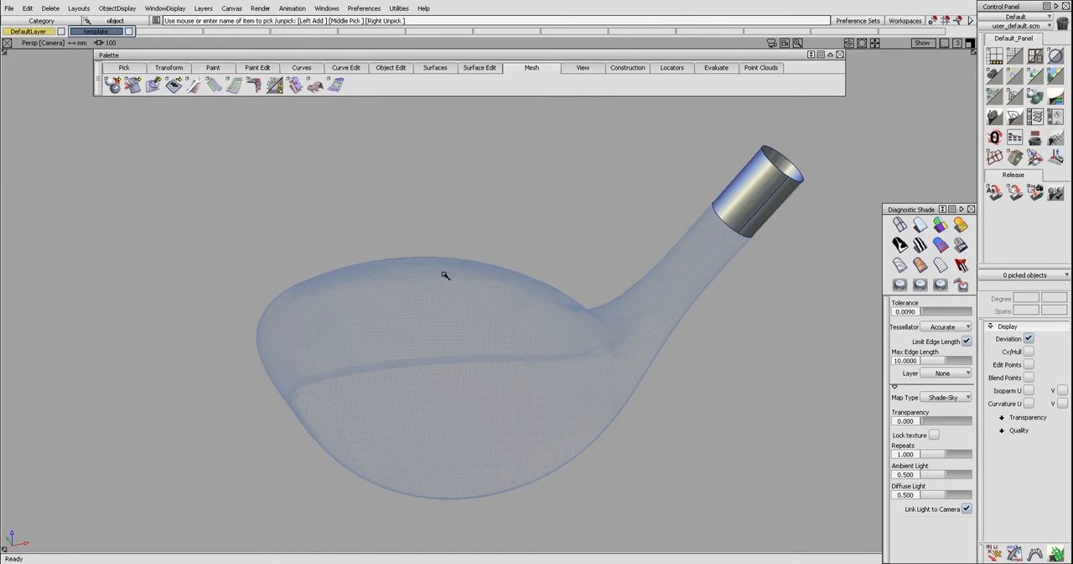
key("F5")
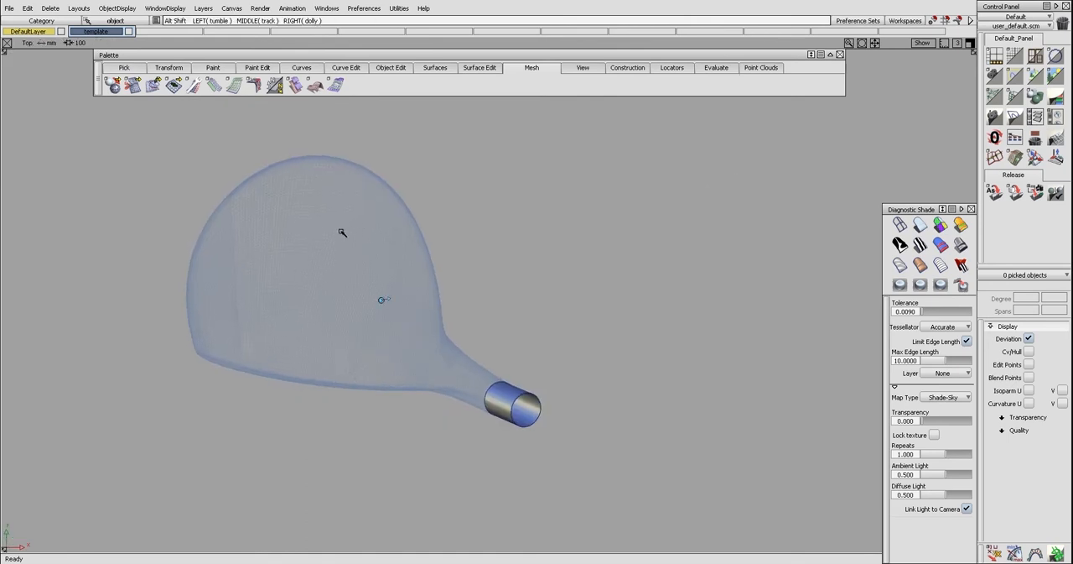
In the Top view, draw a line about 169 mm long along the club face edge and rebuild it to degree 2
middle_click_drag(303, 269, 342, 270, "alt+shift")
right_click_drag(310, 294, 327, 300, "alt+shift")
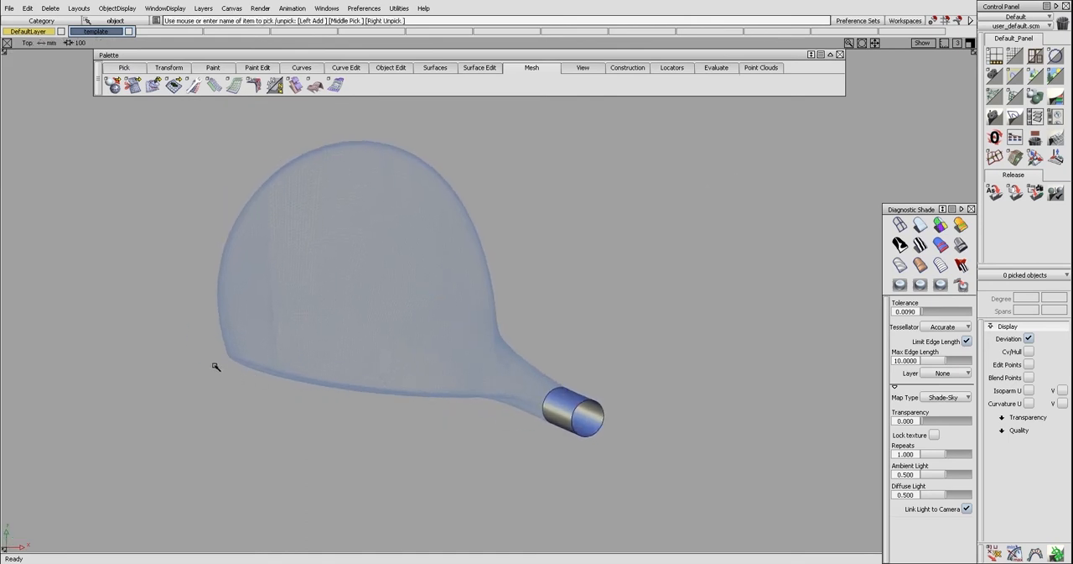
key("l")
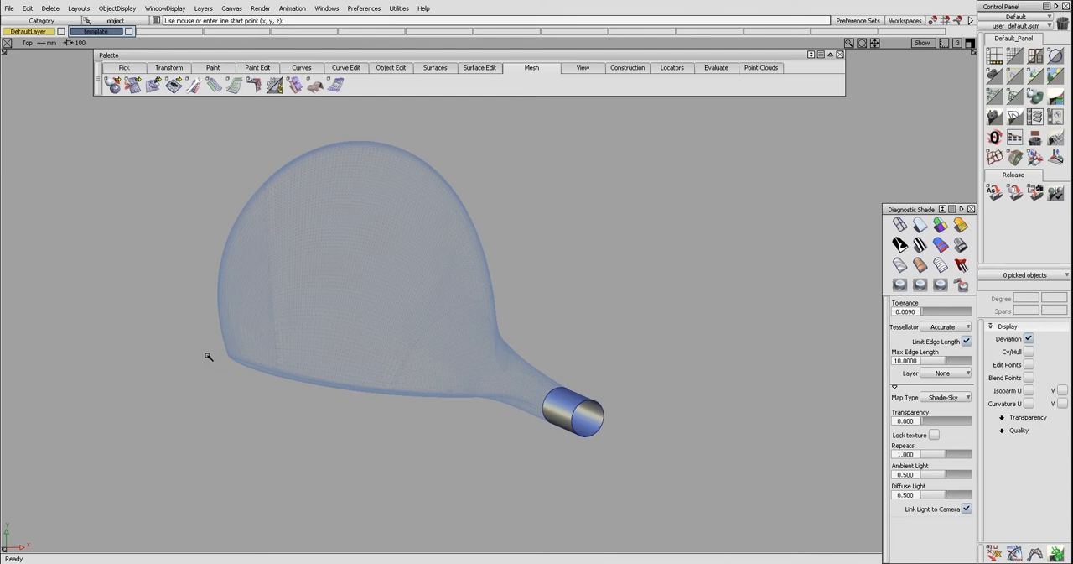
left_click(488, 411)
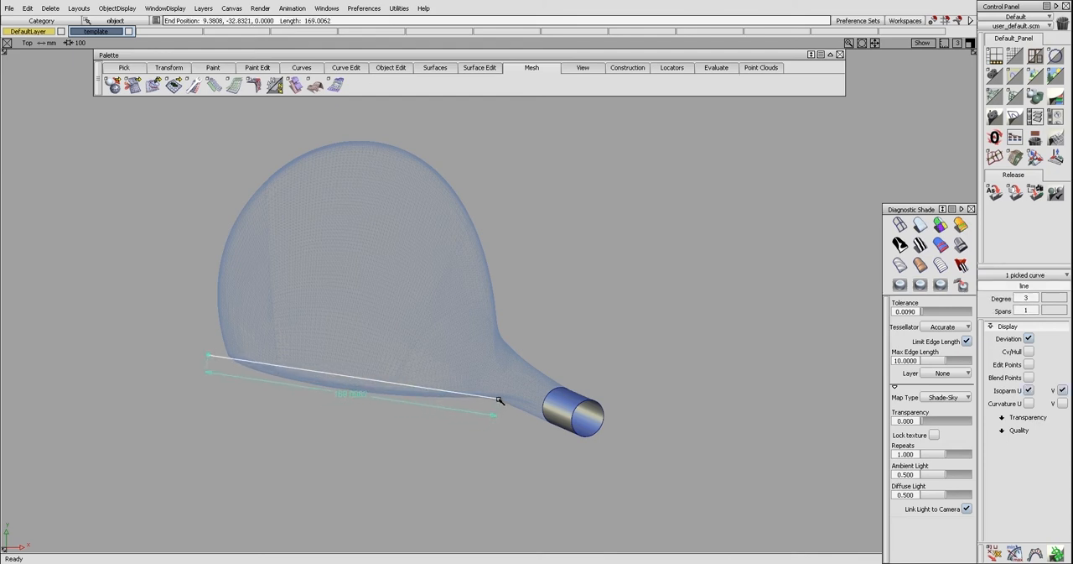
key("r")
left_click_drag(392, 384, 377, 400, "ctrl+shift")
left_click(355, 382)
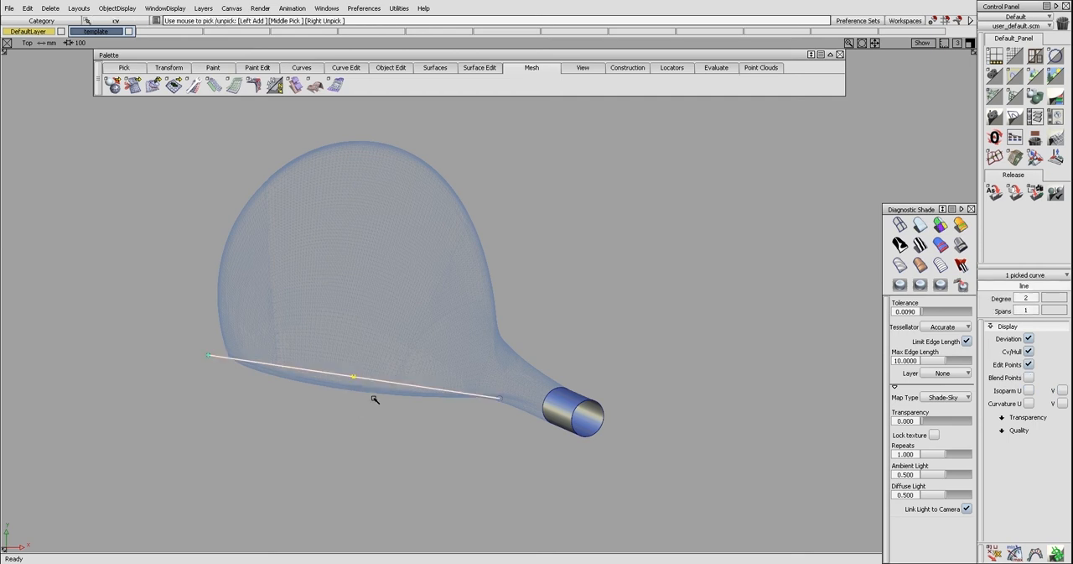
Pull the line's middle control vertex outward to bow it along the face, with the curvature comb shown
right_click_drag(375, 399, 391, 415, "ctrl+shift")
left_click_drag(398, 426, 390, 416)
key("ctrl+k")
right_click_drag(388, 426, 389, 419, "ctrl+shift")
left_click_drag(389, 419, 390, 429)
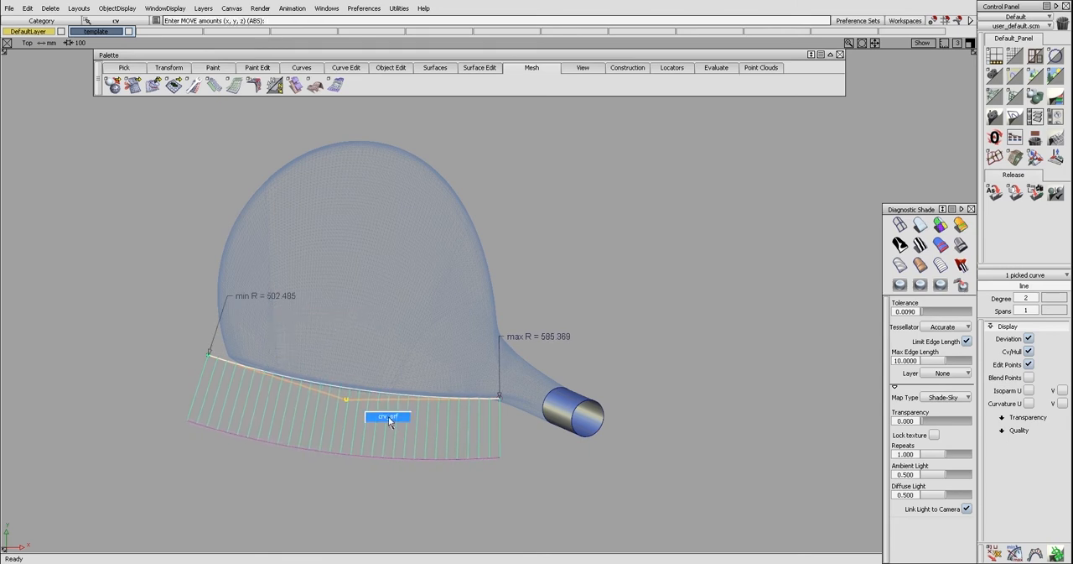
Fine-tune the middle control vertex so the degree 2 curve follows the club face edge
key("ctrl+l")
left_click_drag(350, 409, 342, 399, "ctrl+shift")
left_click(345, 400)
right_click_drag(372, 422, 380, 421, "ctrl+shift")
left_click_drag(379, 421, 355, 387, "ctrl+shift")
left_click(355, 402)
right_click_drag(361, 418, 366, 421, "ctrl+shift")
left_click_drag(367, 420, 350, 393, "ctrl+shift")
left_click(347, 400)
Rebuild the face curve to degree 3 and move its inner control vertices to match the face edge
right_click_drag(385, 425, 388, 422, "ctrl+shift")
right_click_drag(389, 422, 390, 421)
left_click_drag(390, 410, 391, 392, "ctrl+shift")
left_click(390, 392)
middle_click_drag(384, 398, 377, 407, "ctrl+shift")
left_click_drag(370, 413, 353, 386, "ctrl+shift")
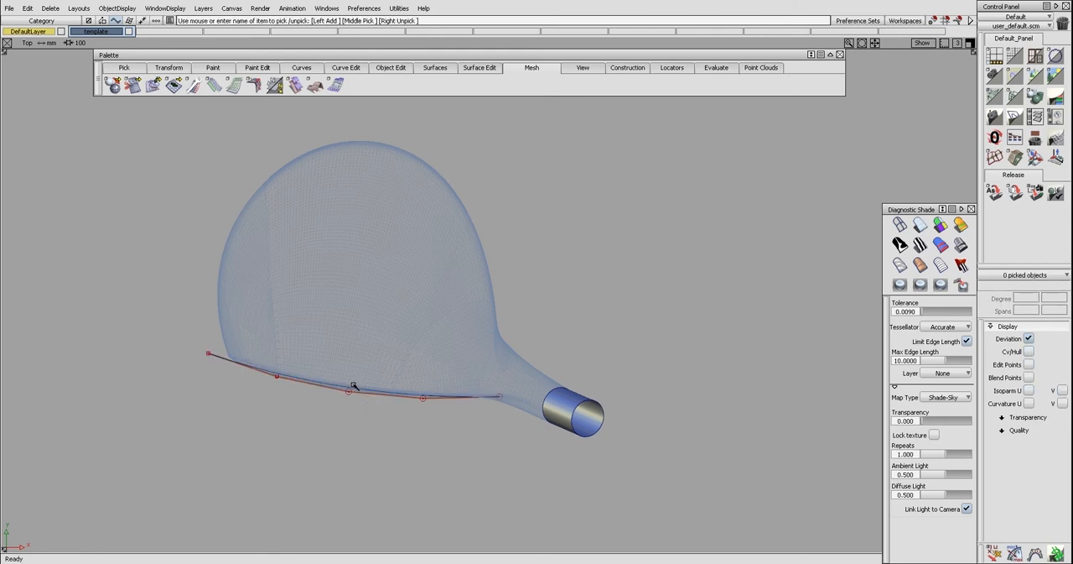
left_click(353, 387)
middle_click_drag(354, 389, 355, 402, "ctrl+shift")
left_click_drag(354, 416, 354, 401, "ctrl+shift")
left_click_drag(294, 380, 299, 384, "ctrl+shift")
left_click(300, 384)
right_click_drag(318, 408, 321, 401, "ctrl+shift")
middle_click_drag(396, 348, 402, 334, "alt+shift")
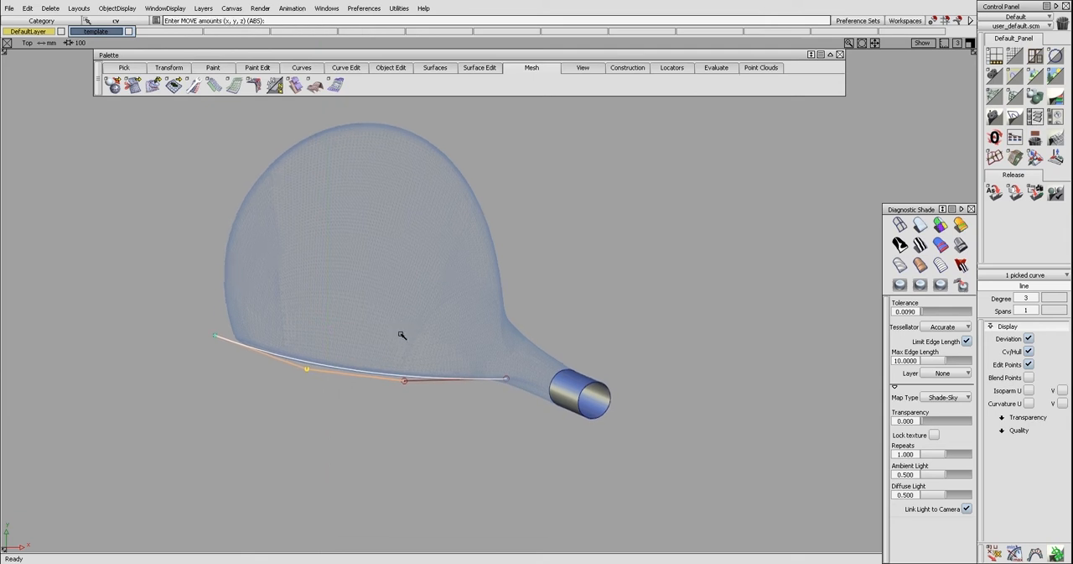
Rebuild the face curve to degree 4 and adjust the inner control vertex nearest the toe
middle_click_drag(378, 380, 372, 380, "ctrl+shift")
left_click(369, 374)
left_click_drag(369, 373, 365, 383, "ctrl+shift")
left_click_drag(271, 352, 295, 368)
middle_click_drag(296, 367, 303, 369, "ctrl+shift")
right_click_drag(304, 369, 305, 373)
left_click_drag(304, 373, 312, 379, "ctrl+shift")
Nudge the face curve's toe-end and hosel-end control vertices to align it with the mesh edge
left_click_drag(397, 386, 336, 379, "ctrl+shift")
left_click_drag(193, 338, 227, 359, "ctrl+shift")
middle_click_drag(227, 359, 235, 360, "ctrl+shift")
right_click_drag(235, 361, 235, 358)
left_click_drag(238, 369, 250, 374, "ctrl+shift")
left_click_drag(401, 376, 335, 369, "ctrl+shift")
left_click_drag(429, 391, 494, 390, "ctrl+shift")
left_click_drag(495, 370, 511, 385)
middle_click_drag(511, 384, 513, 389, "ctrl+shift")
right_click_drag(513, 390, 512, 392)
left_click_drag(510, 394, 501, 395, "ctrl+shift")
Rebuild the face curve to degree 5, display its curvature comb and refine the control vertices near the toe
left_click_drag(436, 377, 399, 382, "ctrl+shift")
key("ctrl+r")
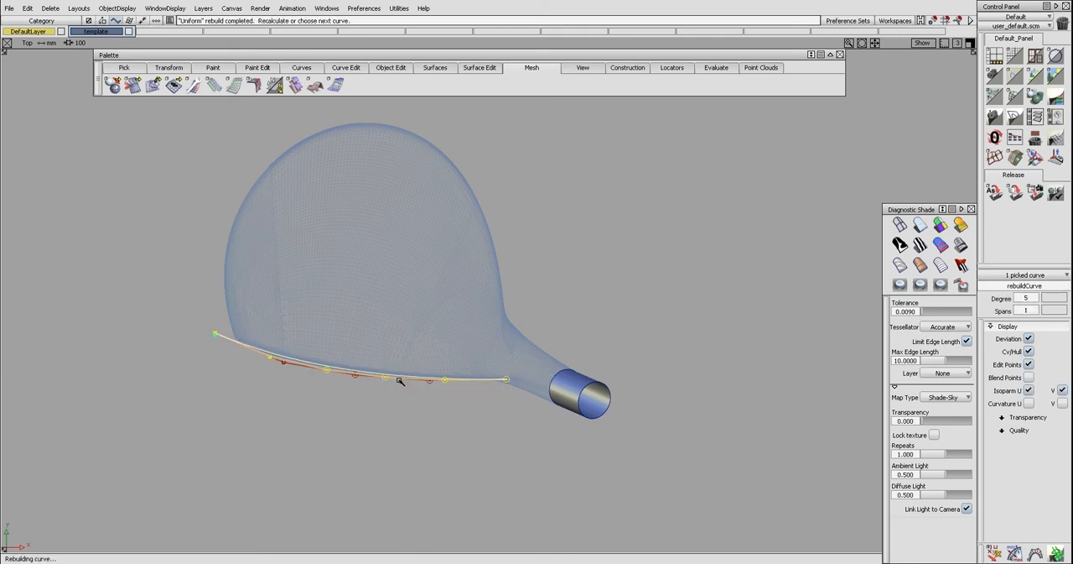
key("ctrl+c")
left_click_drag(400, 398, 396, 383, "ctrl+shift")
left_click_drag(299, 374, 359, 376, "ctrl+shift")
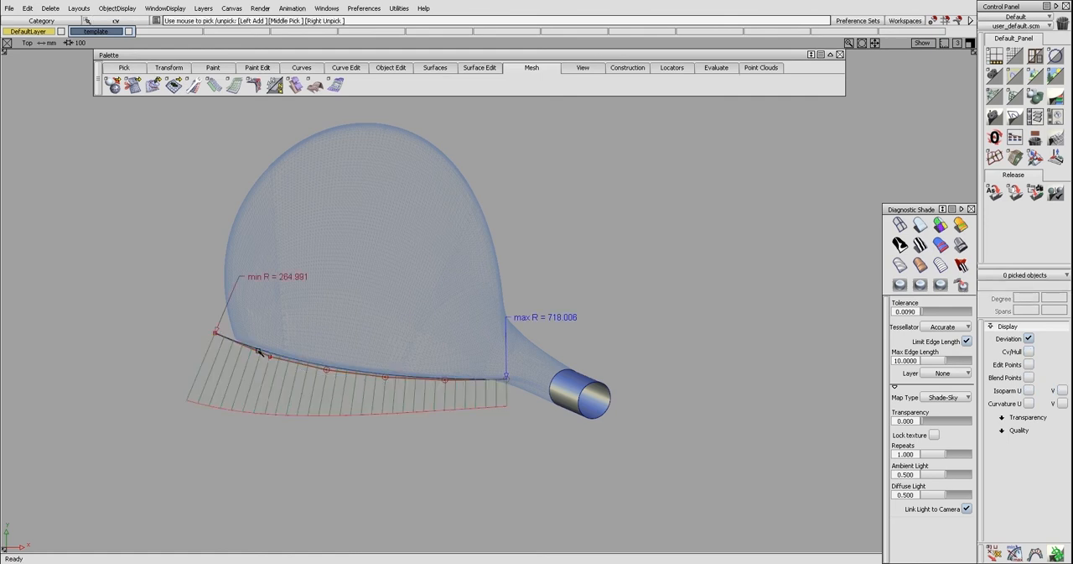
left_click_drag(195, 339, 230, 360, "ctrl+shift")
key("w")
right_click_drag(232, 361, 290, 374)
left_click(270, 357)
Hide the face curve's curvature comb and control vertices, and move the curve below the club head in the Left view
key("ctrl+shift+c")
key("ctrl+shift+h")
key("ctrl+shift+o")
key("F6")
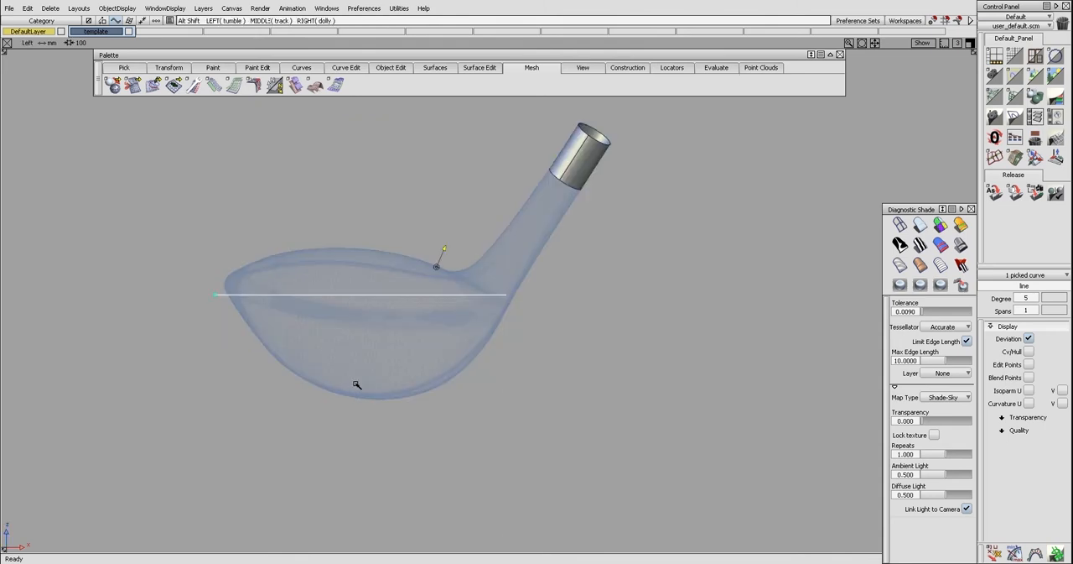
right_click_drag(397, 379, 383, 379, "alt+shift")
middle_click_drag(395, 392, 430, 387, "ctrl+shift")
right_click_drag(432, 389, 437, 482)
left_click_drag(448, 493, 446, 432, "ctrl+shift")
right_click_drag(334, 317, 321, 290, "alt+shift")
key("ctrl+shift+l")
left_click(249, 309)
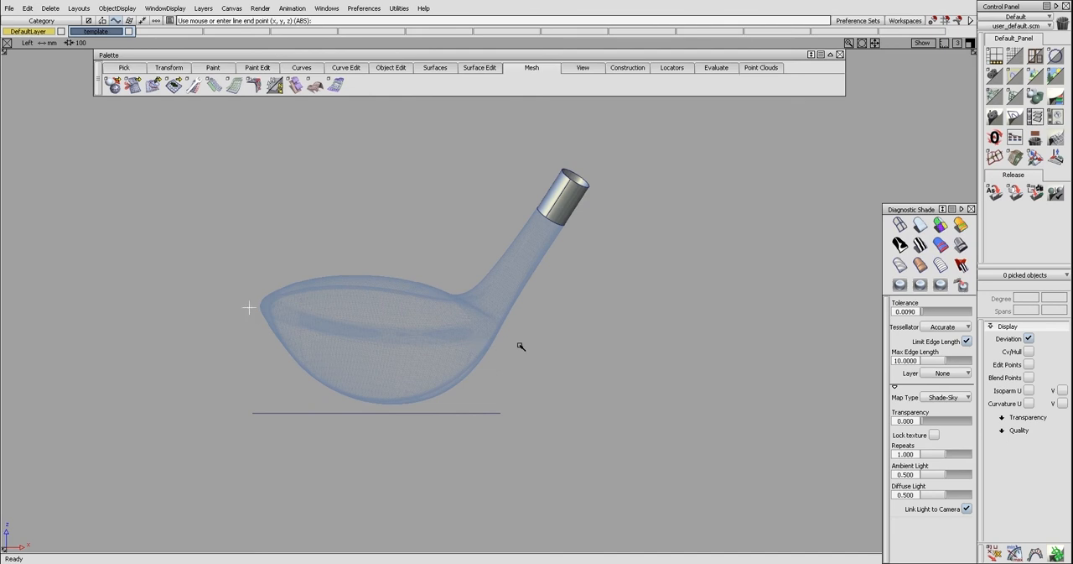
left_click_drag(521, 346, 521, 327)
key("Delete")
Draw a line in the Left view from the toe to the base of the hosel and rebuild it to degree 2
key("Return")
left_click(270, 306)
left_click(495, 323)
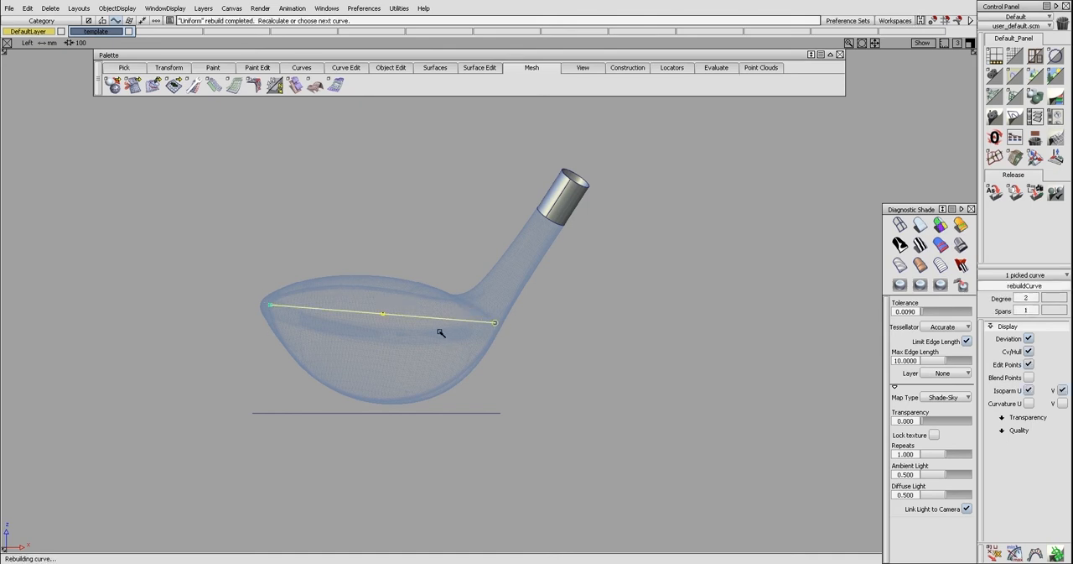
Raise the new line's middle control vertex to arch it along the edge between crown and face
left_click_drag(444, 330, 396, 326, "ctrl+shift")
left_click(374, 318)
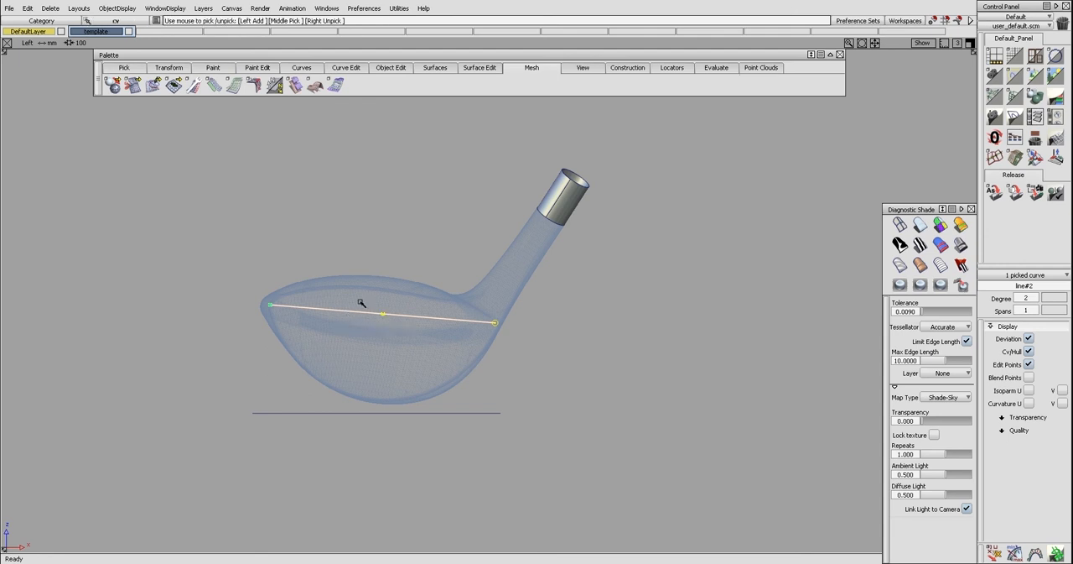
middle_click_drag(399, 339, 400, 321, "ctrl+shift")
right_click_drag(410, 333, 406, 291)
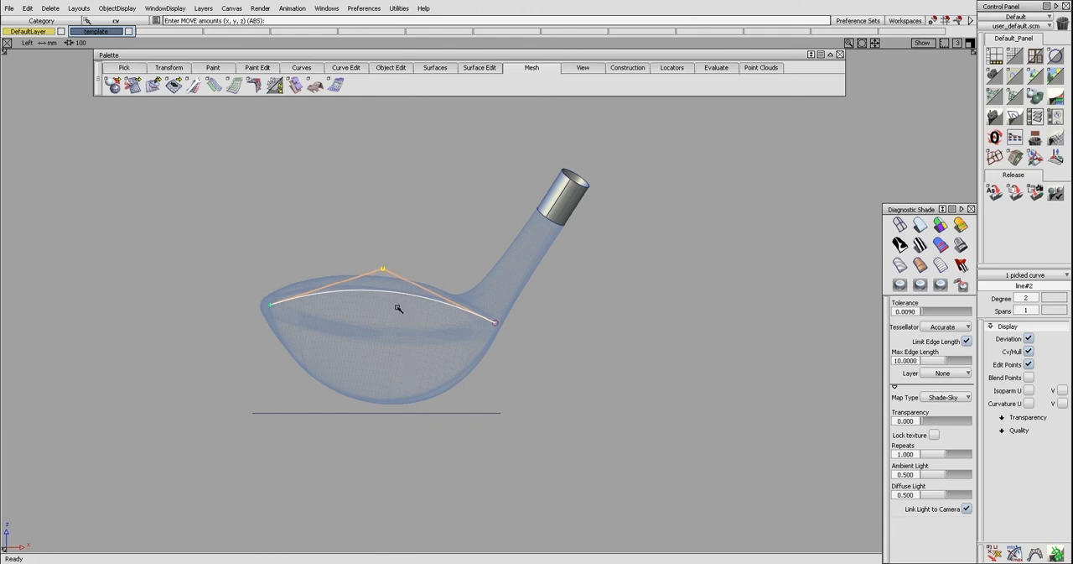
Rebuild the arched curve to degree 3, adjust its inner vertex and shift its toe end onto the mesh outline
middle_click_drag(392, 311, 380, 306, "ctrl+shift")
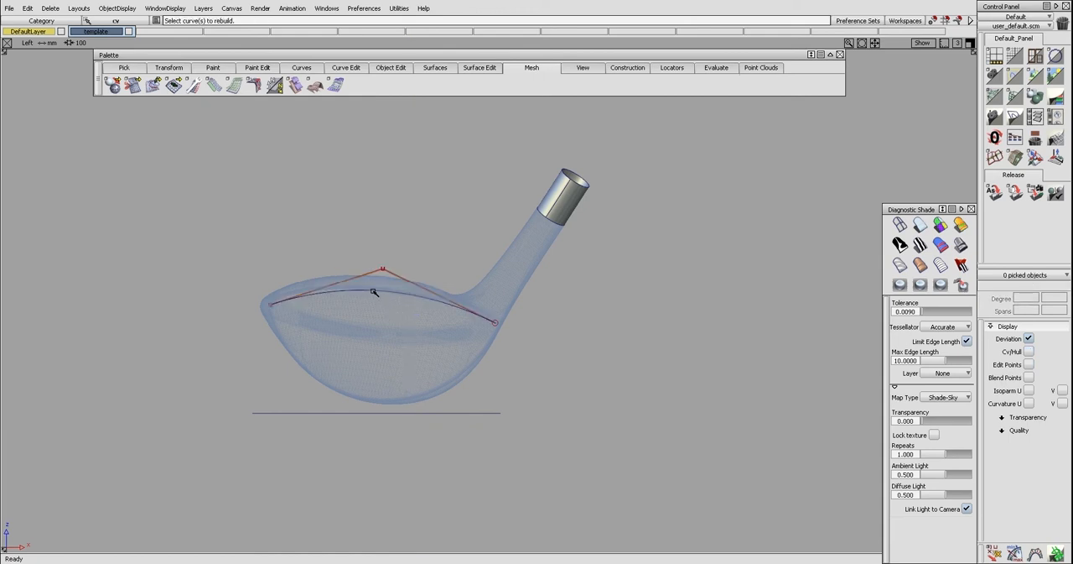
left_click(348, 293)
right_click_drag(358, 308, 368, 309)
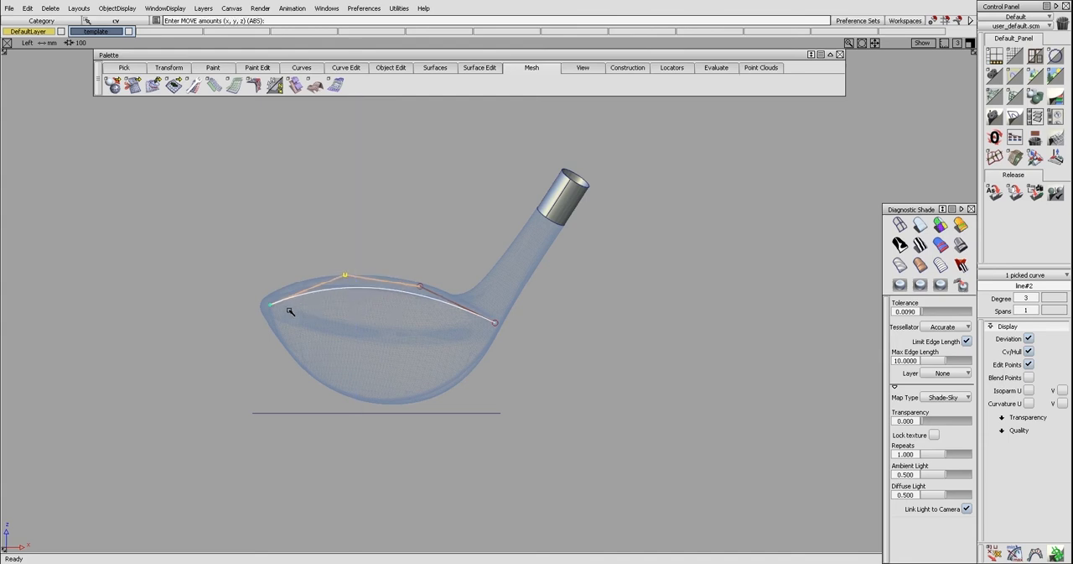
left_click_drag(272, 306, 264, 302)
left_click_drag(266, 304, 297, 316, "ctrl+shift")
left_click(494, 322)
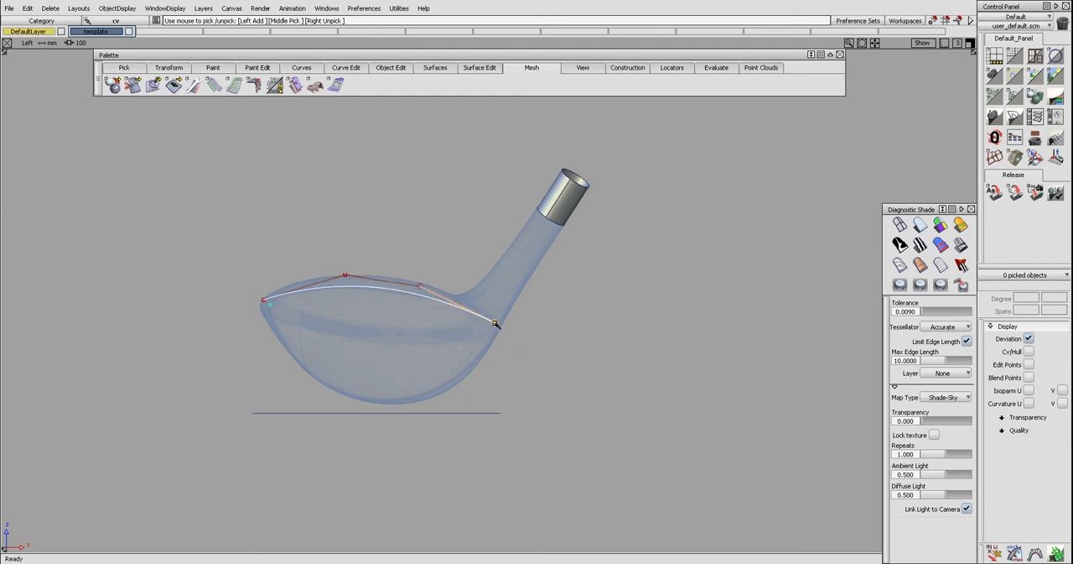
Rebuild the arched curve to degree 4 and reposition its inner and toe-end control vertices to match the crown edge
key("ctrl+r")
left_click(381, 289)
left_click_drag(303, 287, 317, 277, "ctrl+shift")
middle_click_drag(339, 309, 340, 307, "ctrl+shift")
left_click_drag(305, 291, 326, 277, "ctrl+shift")
left_click(326, 280)
middle_click_drag(337, 318, 338, 312, "ctrl+shift")
right_click_drag(338, 315, 339, 311)
left_click(384, 280, "ctrl+shift")
middle_click_drag(391, 296, 391, 295)
right_click_drag(392, 295, 391, 298)
left_click_drag(263, 300, 339, 297)
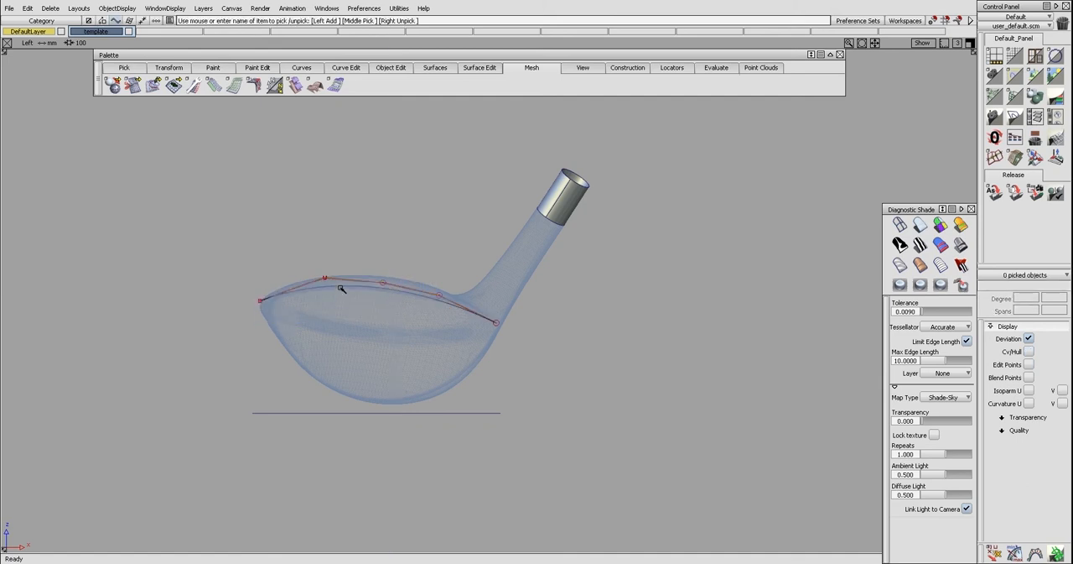
Rebuild the arched curve to degree 5 and make a small vertical adjustment to its control vertex nearest the toe
left_click(341, 288)
key("ctrl+r")
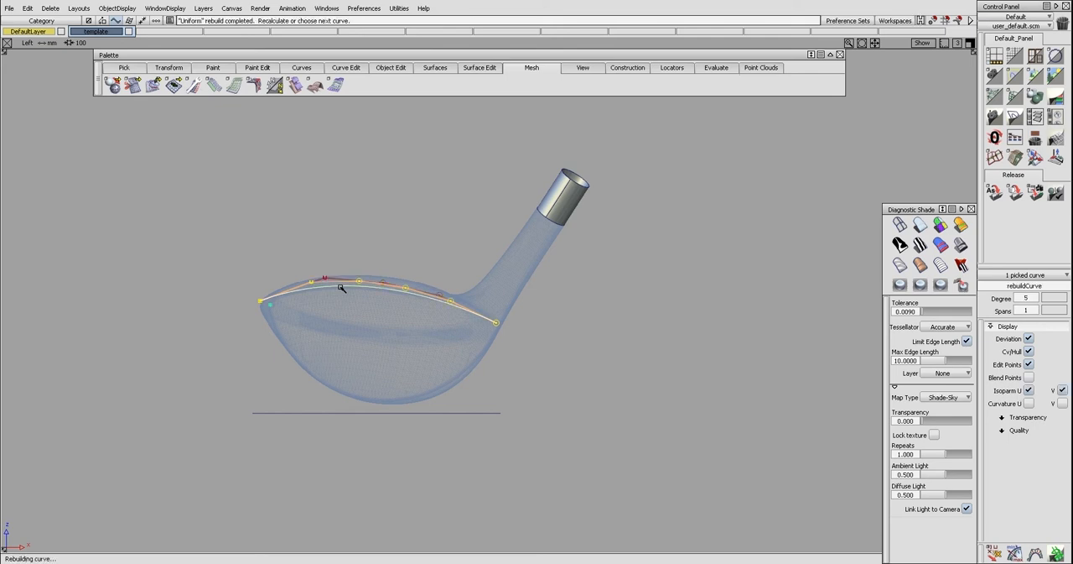
left_click_drag(341, 319, 338, 296, "ctrl+shift")
left_click(310, 281)
right_click_drag(334, 309, 335, 316, "ctrl+shift")
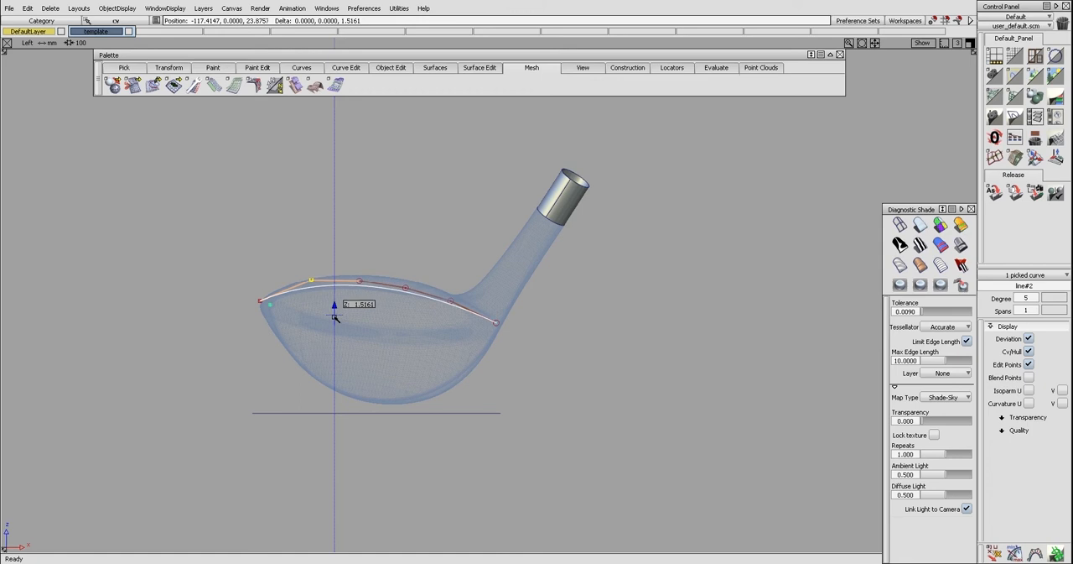
left_click(395, 294)
mouse_move(334, 317)
left_mouse_down("ctrl+shift")
mouse_move(361, 295)
mouse_move(494, 317)
mouse_move(485, 320)
left_mouse_up("ctrl+shift")
Hide the control vertices and hull of the arched crown-edge curve
key("ctrl+shift+c")
key("ctrl+shift+c")
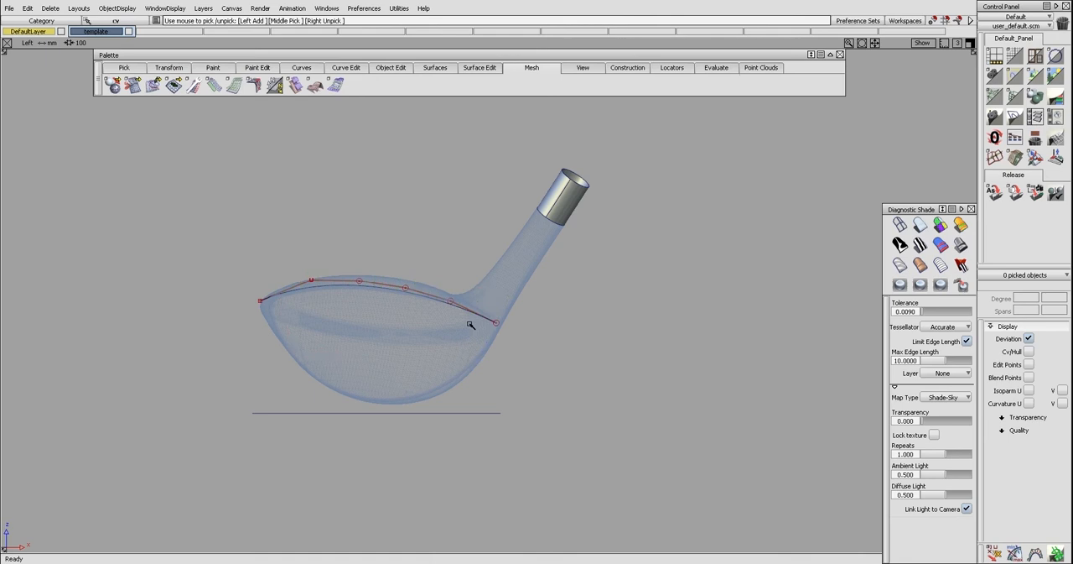
left_click(470, 324)
left_click_drag(502, 318, 437, 300, "ctrl+shift")
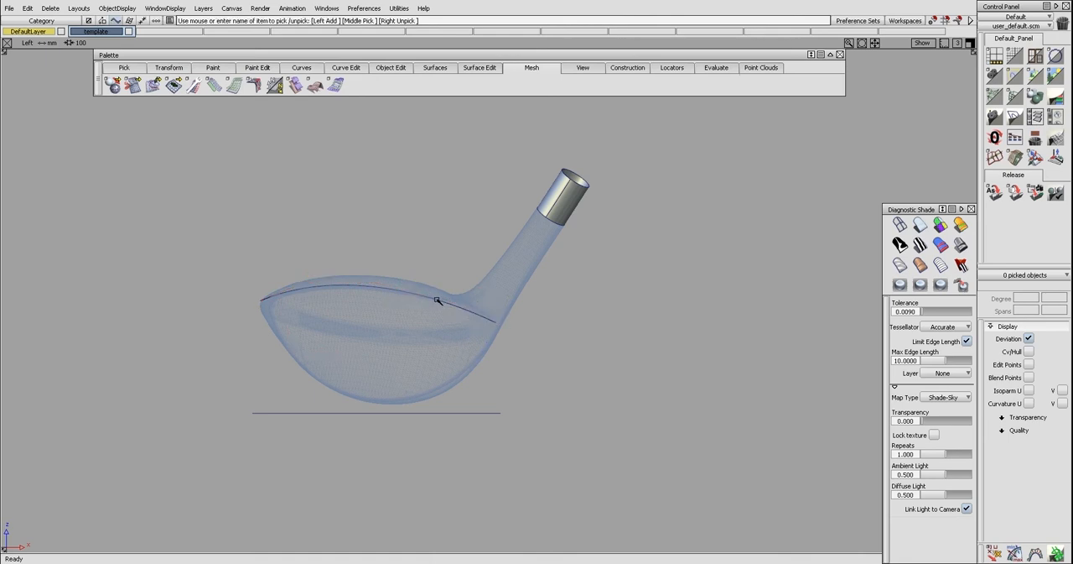
left_click(437, 312)
In the perspective view, combine the arched curve and the lower face curve into one 3D curve
right_click_drag(469, 336, 443, 294, "ctrl+shift")
right_click_drag(437, 337, 530, 325, "ctrl+shift")
middle_click_drag(530, 325, 515, 302, "alt+shift")
left_click_drag(515, 302, 500, 307, "alt+shift")
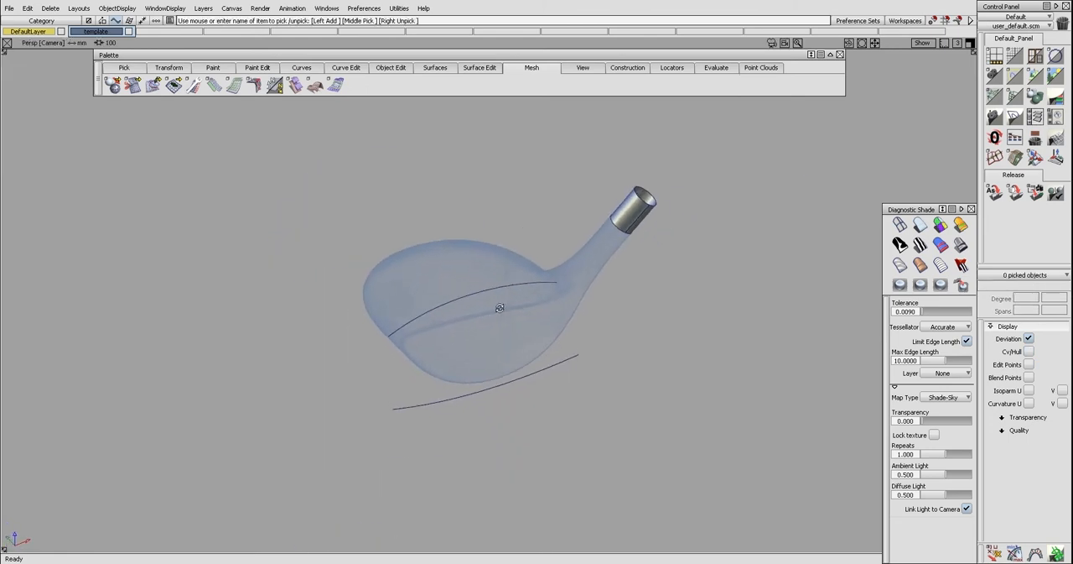
middle_click_drag(495, 311, 513, 319, "ctrl+shift")
left_click(507, 289)
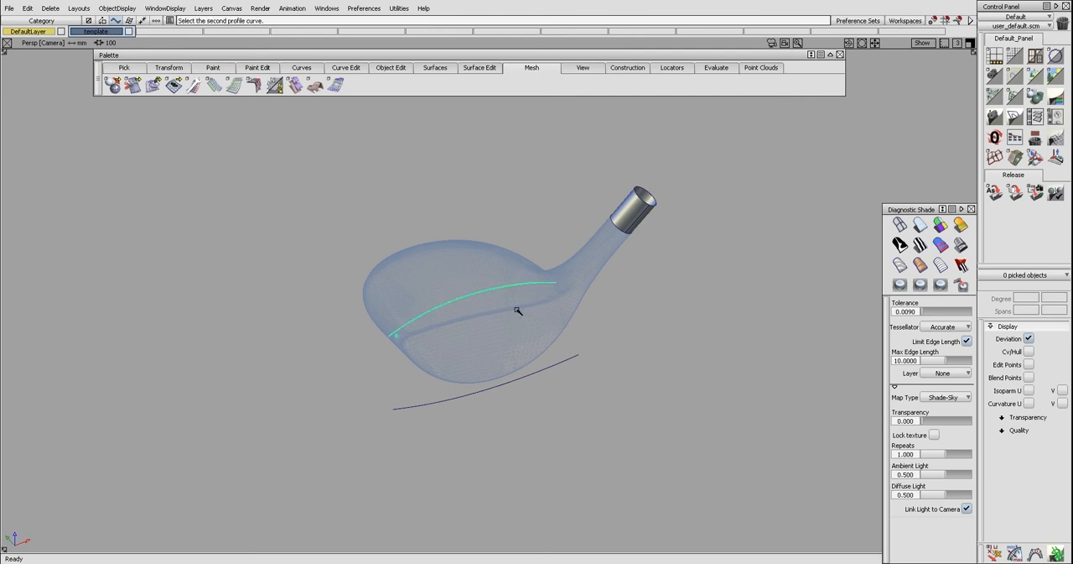
left_click(549, 369)
left_click(545, 365)
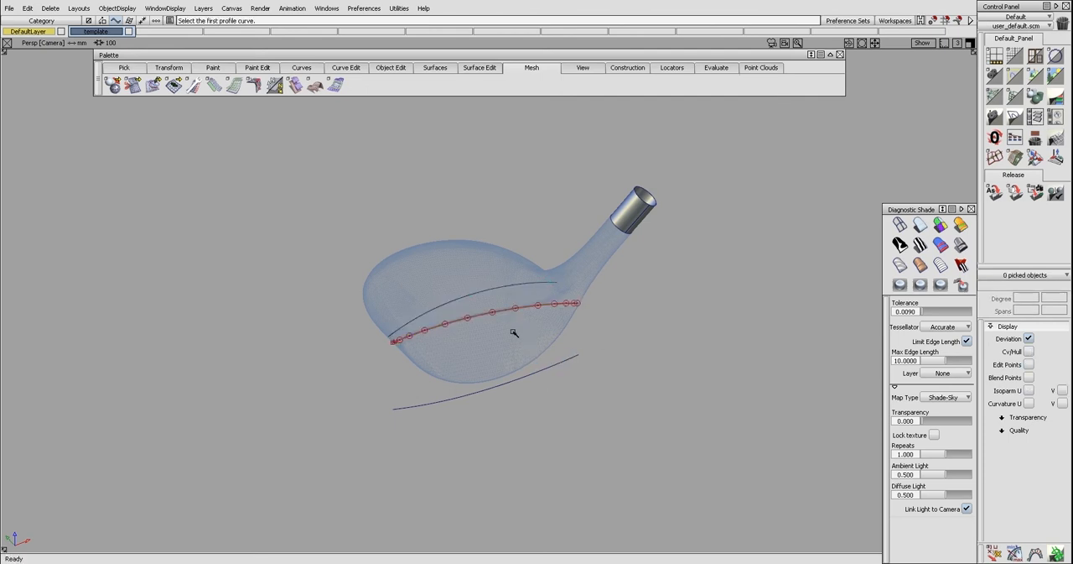
Fit a degree 5, single-span curve to the combined curve
middle_click_drag(514, 333, 507, 319, "ctrl+shift")
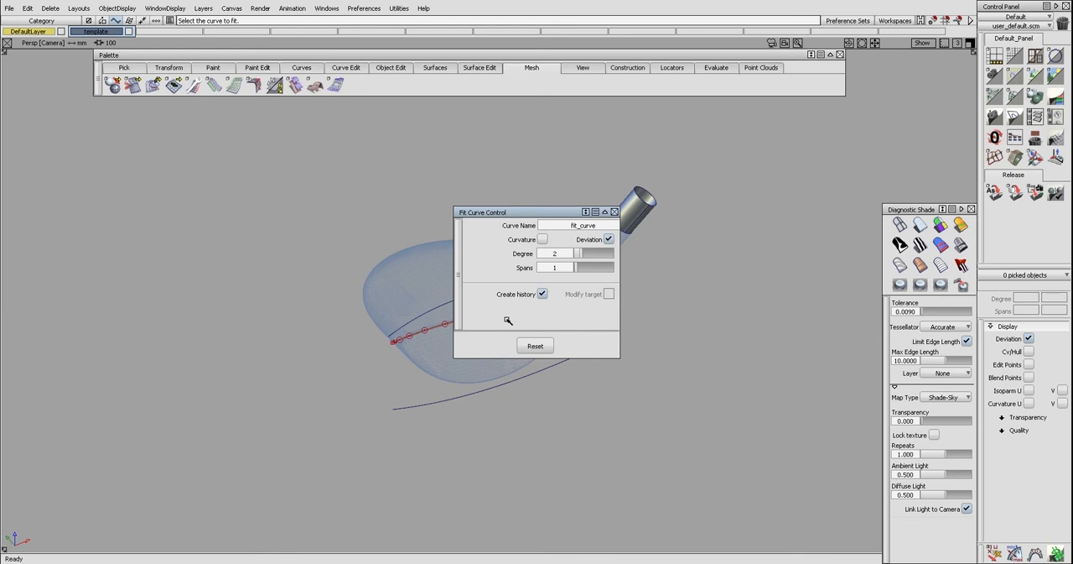
left_click_drag(538, 212, 266, 215)
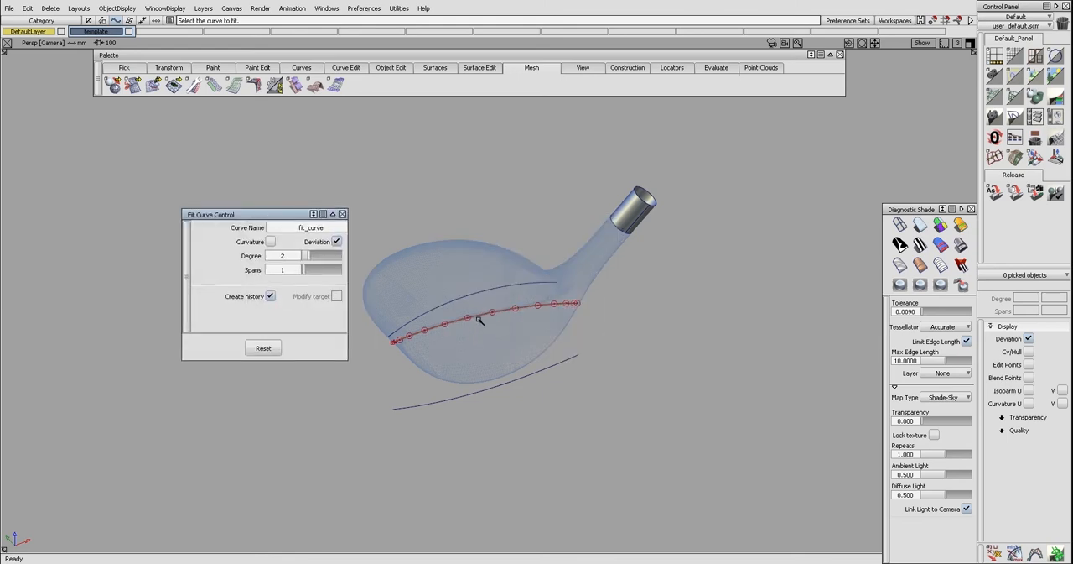
left_click(479, 320)
left_click_drag(314, 257, 333, 263)
left_click_drag(430, 358, 433, 336, "ctrl+shift")
Delete the original combined curve and keep the fitted one
left_click_drag(541, 333, 457, 327, "ctrl+shift")
left_click(461, 317)
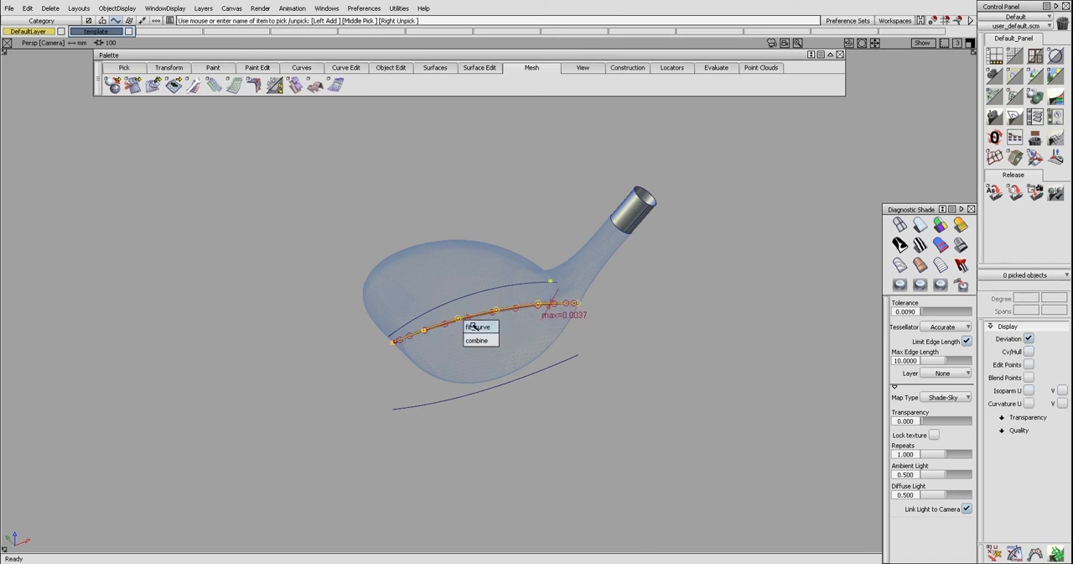
left_click(474, 331)
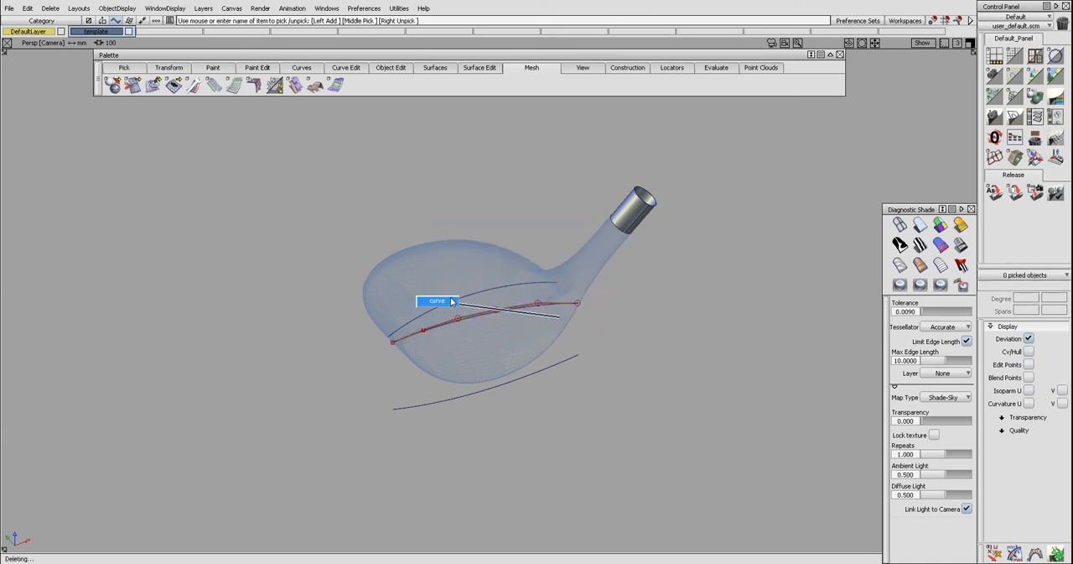
Compare the fitted curve with the club head's face edge from the side in the perspective view
left_click(503, 389)
mouse_move(503, 387)
left_mouse_down("ctrl+shift")
mouse_move(503, 369)
mouse_move(587, 357)
mouse_move(736, 311)
mouse_move(779, 321)
mouse_move(537, 287)
mouse_move(608, 297)
mouse_move(577, 296)
left_mouse_up("ctrl+shift")
right_click_drag(577, 297, 580, 297, "alt+shift")
left_click_drag(580, 297, 629, 278, "alt+shift")
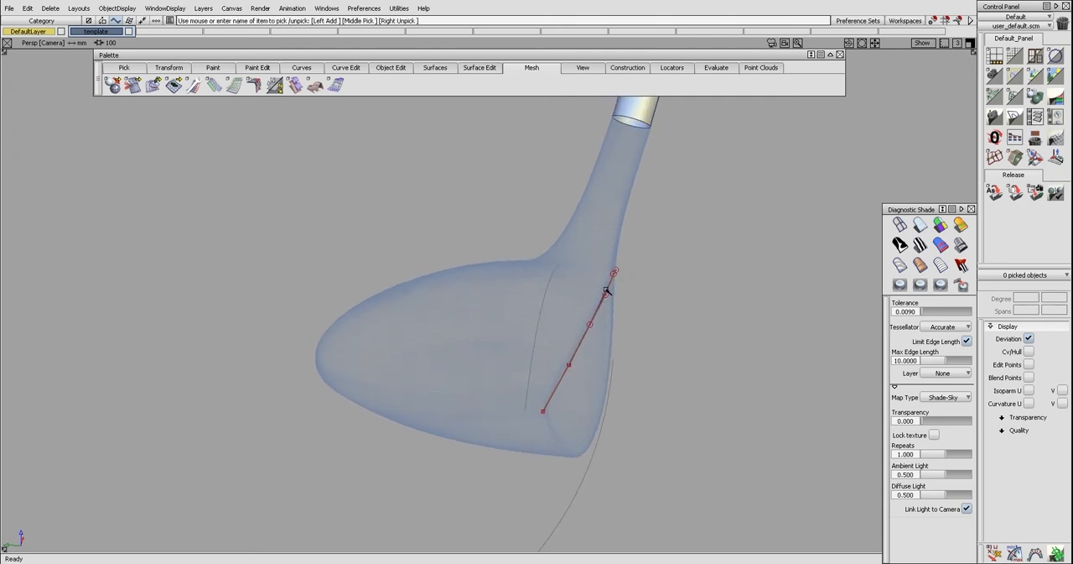
Place a construction plane through the fitted curve's two end points and a third point along the curve, and make it active
middle_click_drag(608, 319, 589, 310, "alt+shift")
mouse_move(590, 310)
left_mouse_down("alt+shift")
mouse_move(565, 317)
mouse_move(576, 350)
mouse_move(566, 384)
left_mouse_up("alt+shift")
middle_click_drag(566, 384, 539, 321, "alt+shift")
left_click_drag(490, 318, 498, 431, "ctrl+shift")
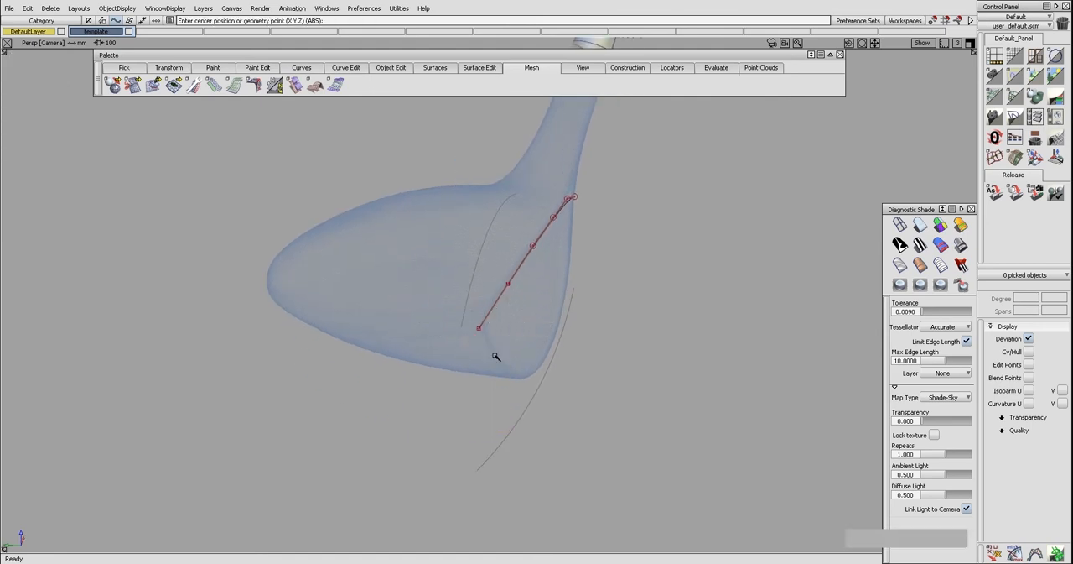
left_click(479, 330)
left_click(575, 197)
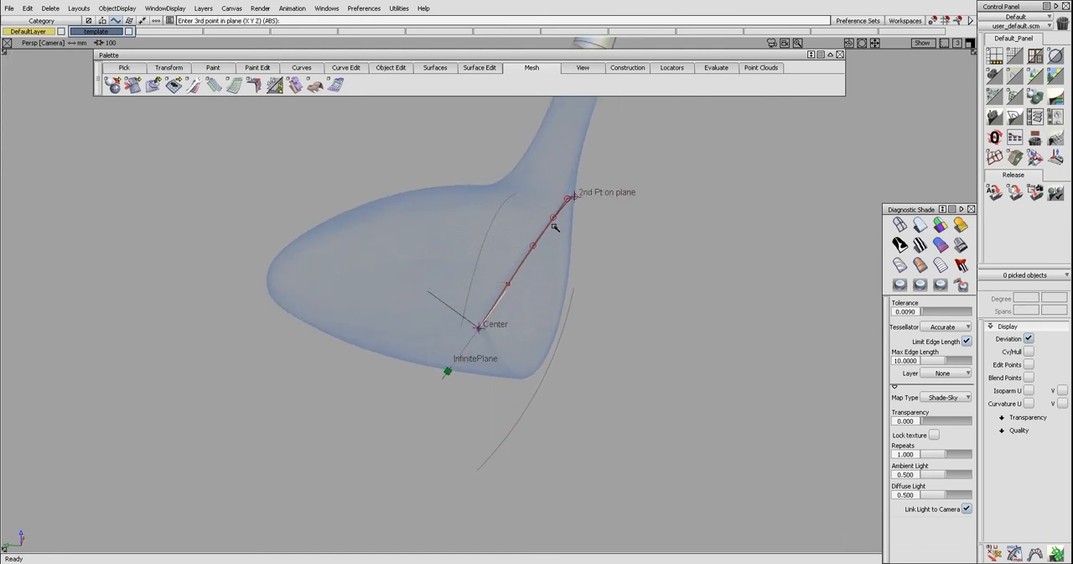
left_click_drag(558, 211, 550, 230)
key("space")
Examine the fitted curve edge-on to the construction plane in the Back view to check its planarity
right_click_drag(480, 223, 519, 260, "ctrl+shift")
left_click_drag(476, 309, 465, 313, "ctrl+shift")
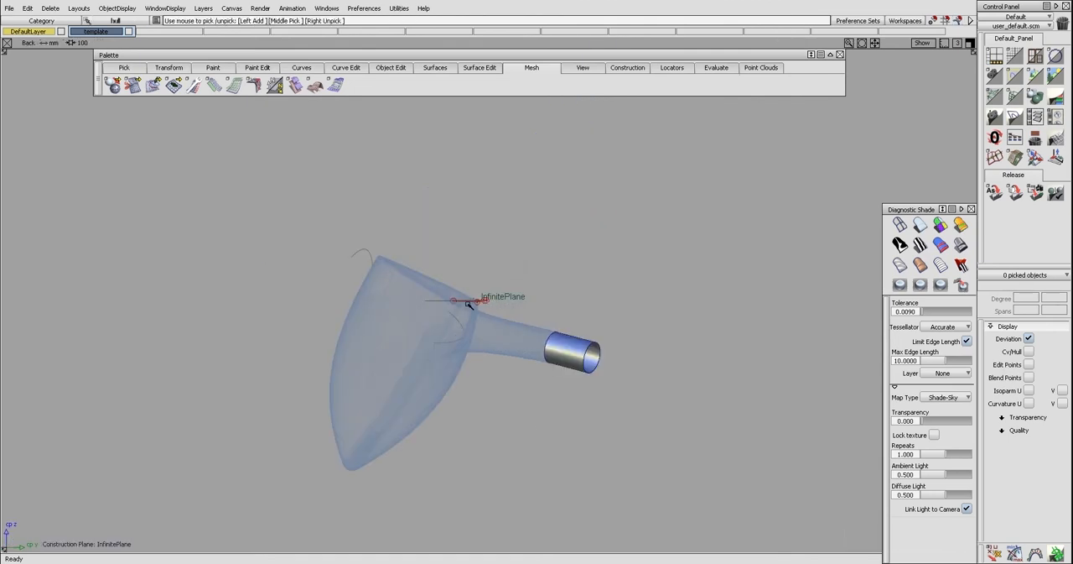
left_click(468, 302)
middle_click_drag(482, 339, 483, 320, "ctrl+shift")
left_click_drag(515, 323, 515, 312, "ctrl+shift")
left_click(1017, 57)
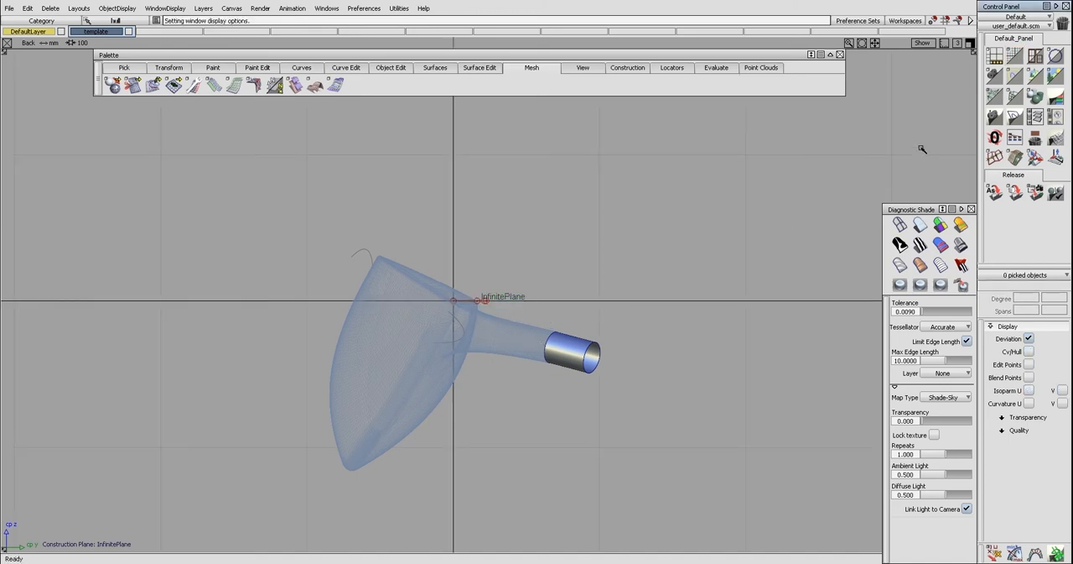
left_click(1016, 56)
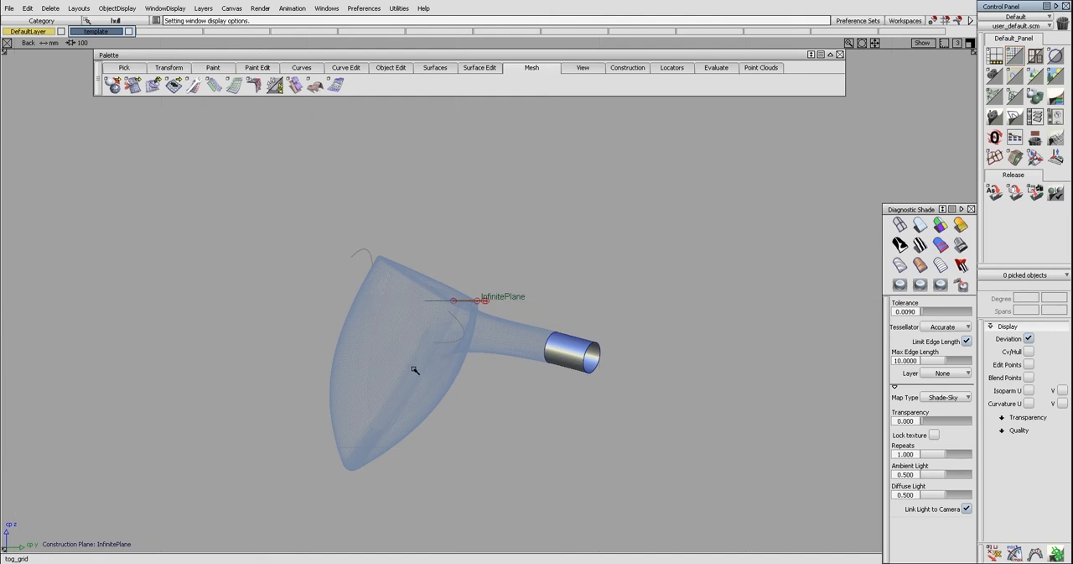
Return to the perspective view and delete the construction plane
key("F8")
left_click_drag(482, 372, 415, 351, "alt+shift")
mouse_move(384, 318)
left_mouse_down("ctrl+shift")
mouse_move(384, 345)
mouse_move(386, 335)
left_mouse_up("ctrl+shift")
left_click(390, 344)
key("Delete")
Draw a line from the middle of the fitted edge curve down to the curve below the club head
left_click(475, 321)
left_click_drag(472, 324, 522, 343, "alt+shift")
left_click_drag(607, 270, 434, 248, "alt+shift")
right_click_drag(434, 249, 431, 390)
In the Back view, make the line degree 2 and move its lower end and middle control point toward the face profile
right_click_drag(352, 319, 384, 360, "ctrl+shift")
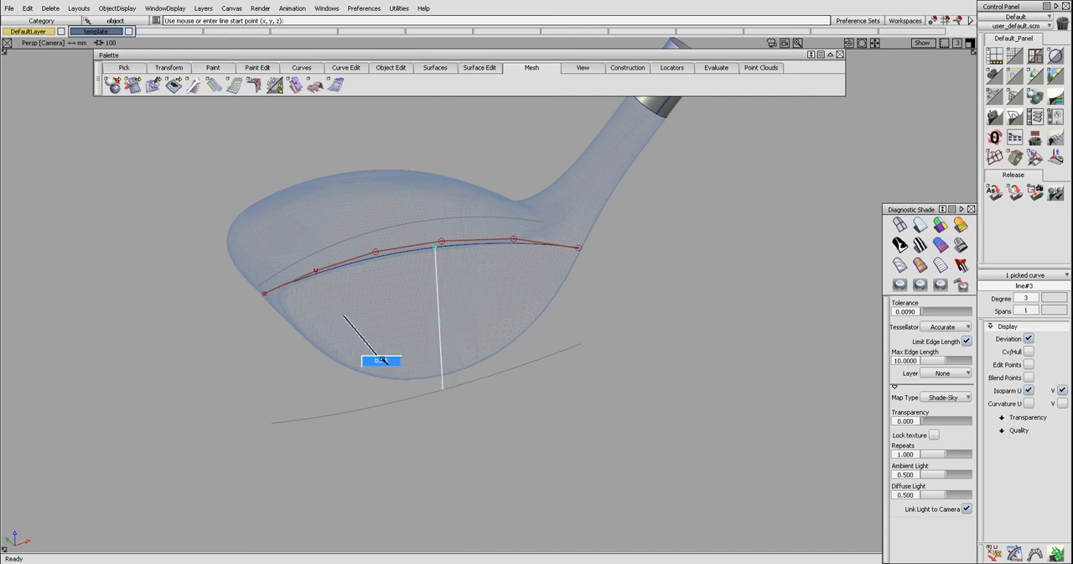
middle_click_drag(425, 354, 412, 355, "alt+shift")
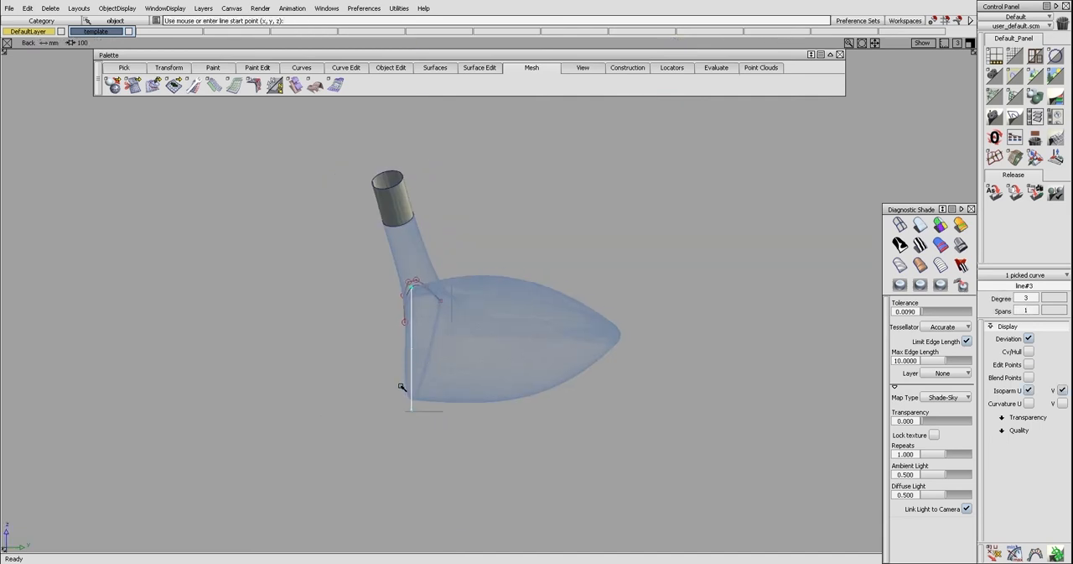
left_click_drag(396, 399, 419, 422, "ctrl+shift")
left_click(413, 411)
right_click_drag(421, 423, 424, 416, "ctrl+shift")
middle_click_drag(424, 418, 427, 419)
middle_click_drag(413, 350, 409, 349)
left_click_drag(409, 349, 410, 361, "ctrl+shift")
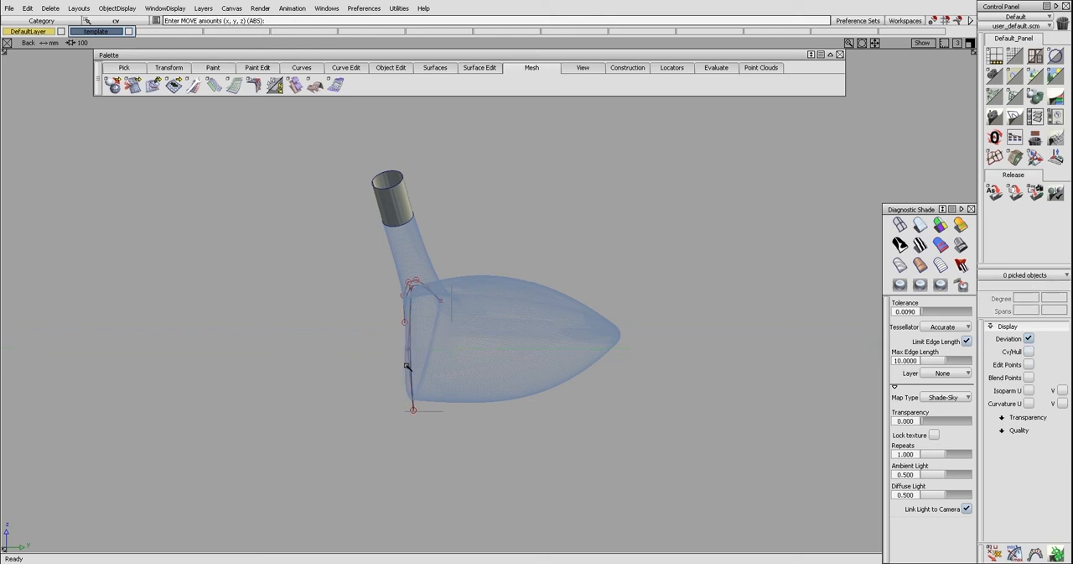
Fine-tune the profile line's middle control point so the line follows the slight bulge of the club face
middle_click_drag(394, 418, 427, 359, "ctrl+shift")
left_click_drag(427, 359, 735, 293, "alt+shift")
left_click_drag(525, 371, 541, 355, "ctrl+shift")
left_click(554, 360)
right_click_drag(555, 361, 557, 364, "ctrl+shift")
middle_click_drag(557, 364, 558, 361)
left_click_drag(557, 363, 557, 370, "ctrl+shift")
left_click_drag(592, 334, 443, 354, "alt+shift")
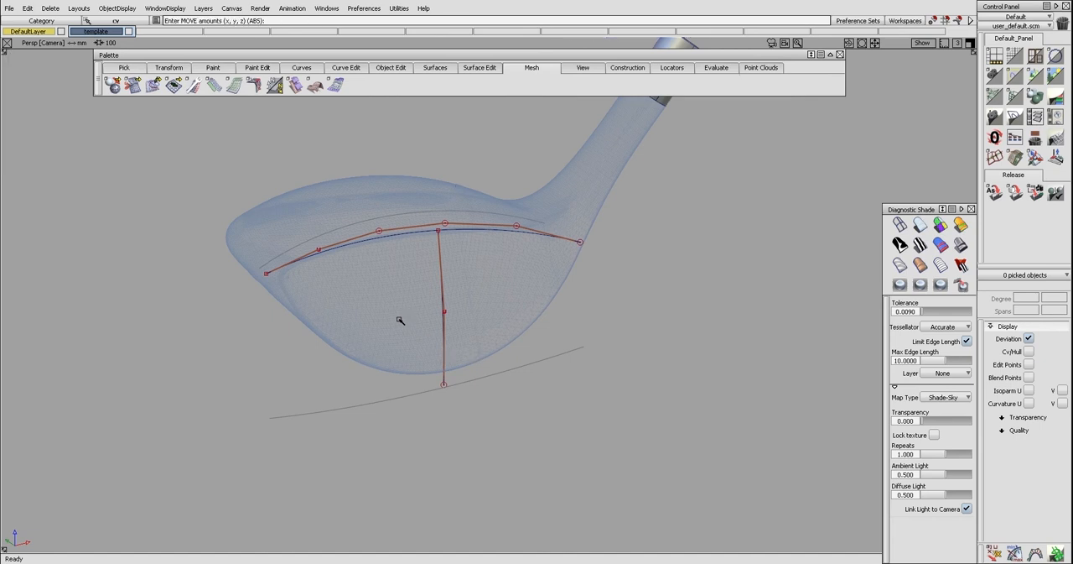
key("F6")
middle_click_drag(371, 346, 387, 342, "alt+shift")
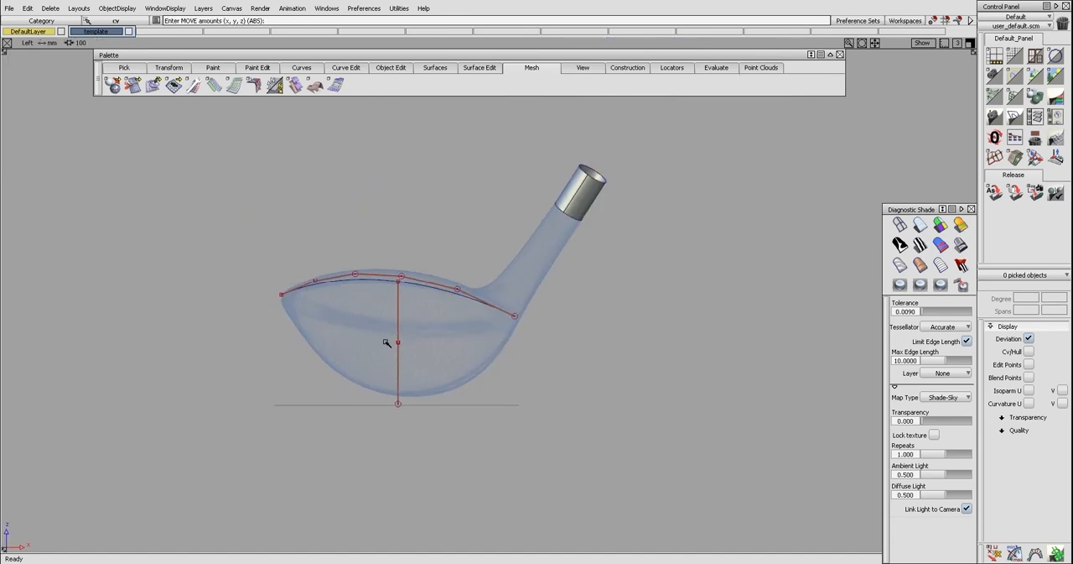
left_click_drag(455, 351, 388, 350, "ctrl+shift")
left_click(402, 349)
middle_click_drag(383, 337, 392, 343, "ctrl+shift")
left_click_drag(410, 364, 402, 335, "ctrl+shift")
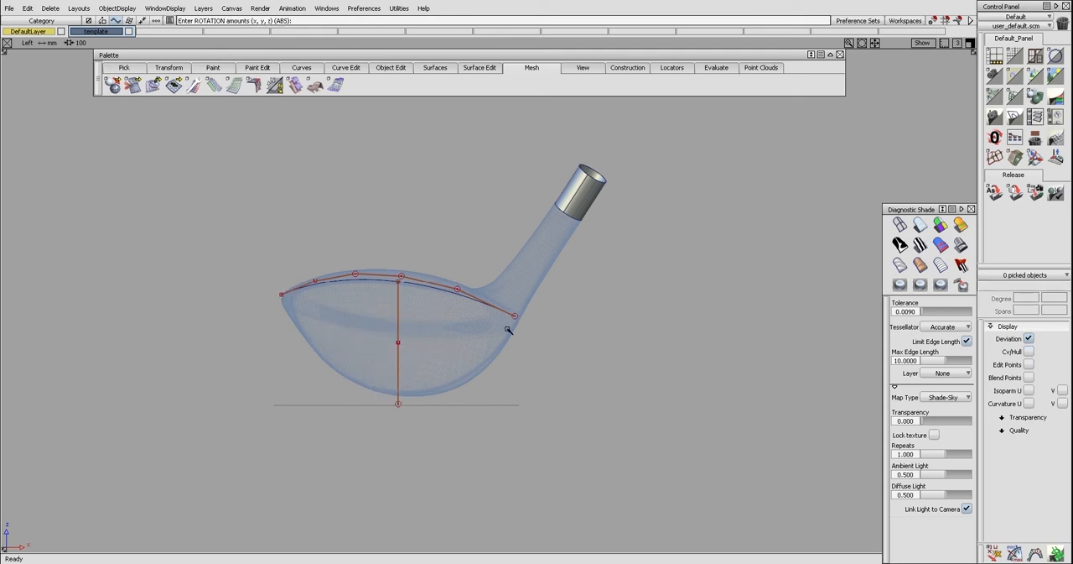
In the Left view, extend the upper edge curve slightly past the club face at both ends
right_click_drag(292, 316, 293, 294, "ctrl+shift")
left_click_drag(284, 294, 265, 300)
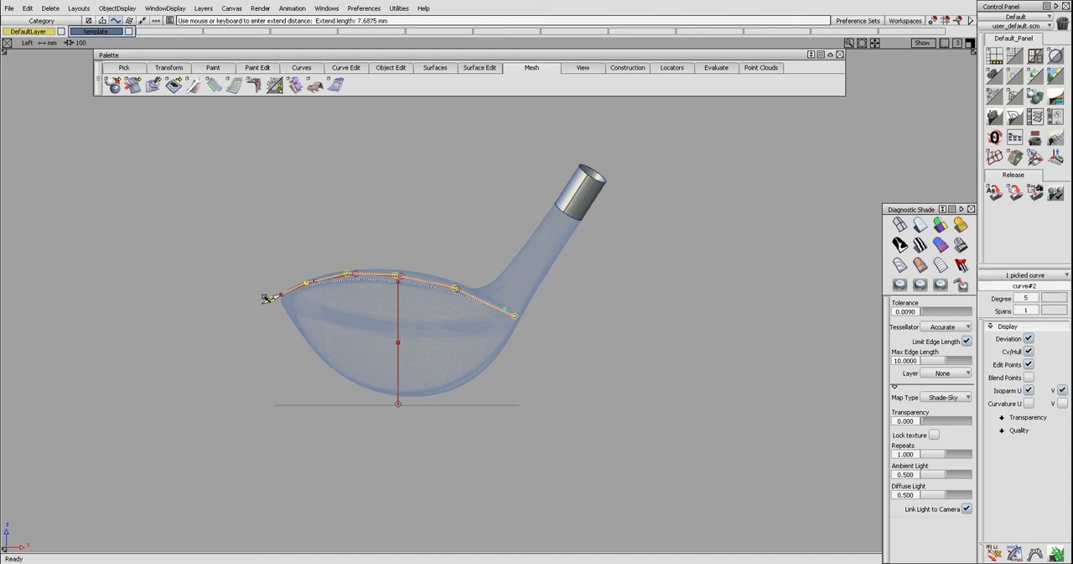
left_click_drag(499, 312, 529, 344)
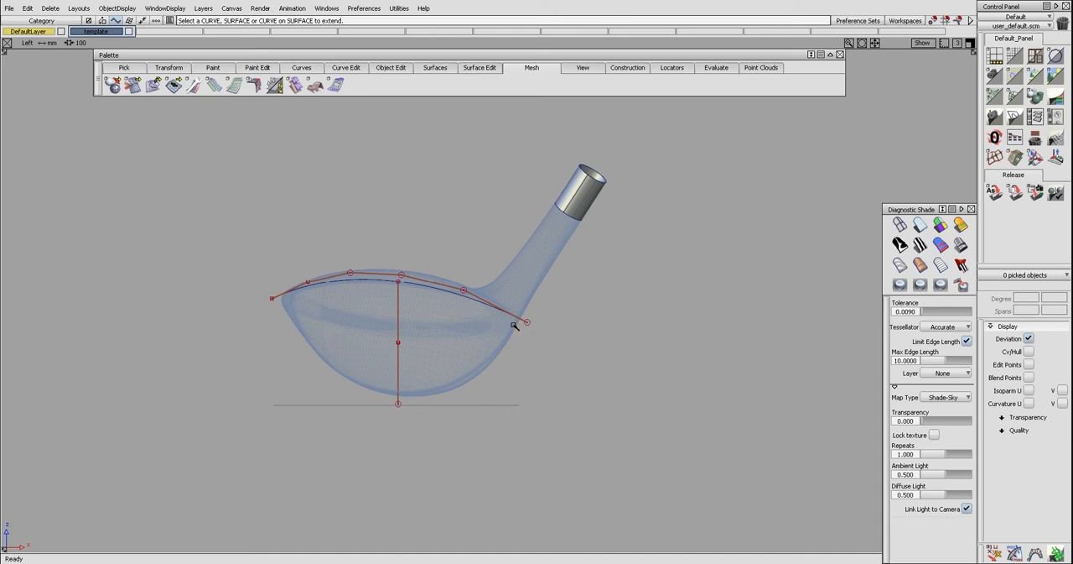
Rotate the vertical profile line by 8.3 degrees about its upper end so it slants across the face
left_click_drag(482, 345, 420, 336, "ctrl+shift")
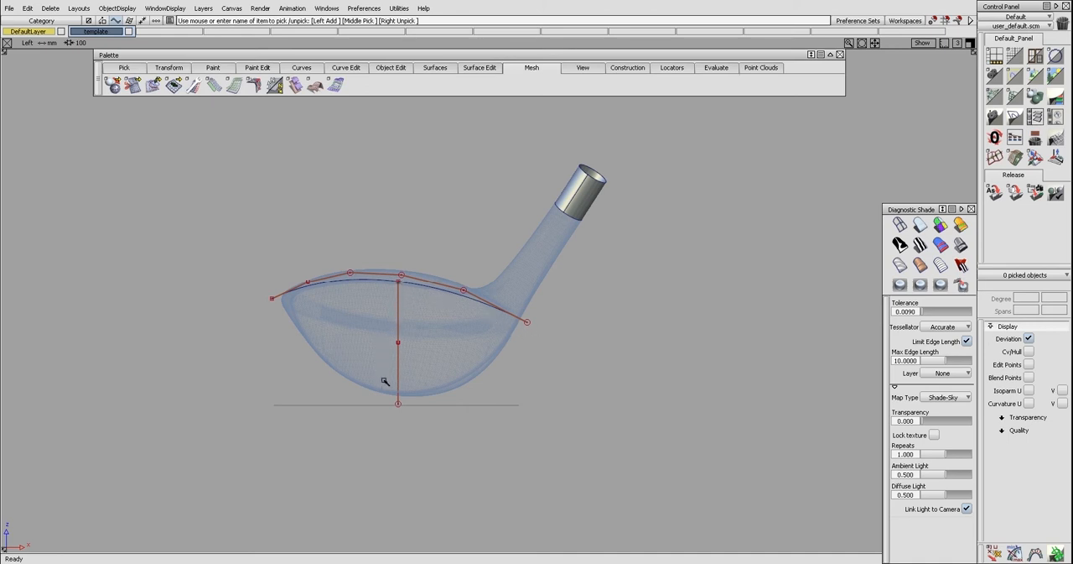
left_click(408, 376)
left_click_drag(414, 377, 472, 388, "ctrl+shift")
middle_click_drag(472, 389, 516, 389)
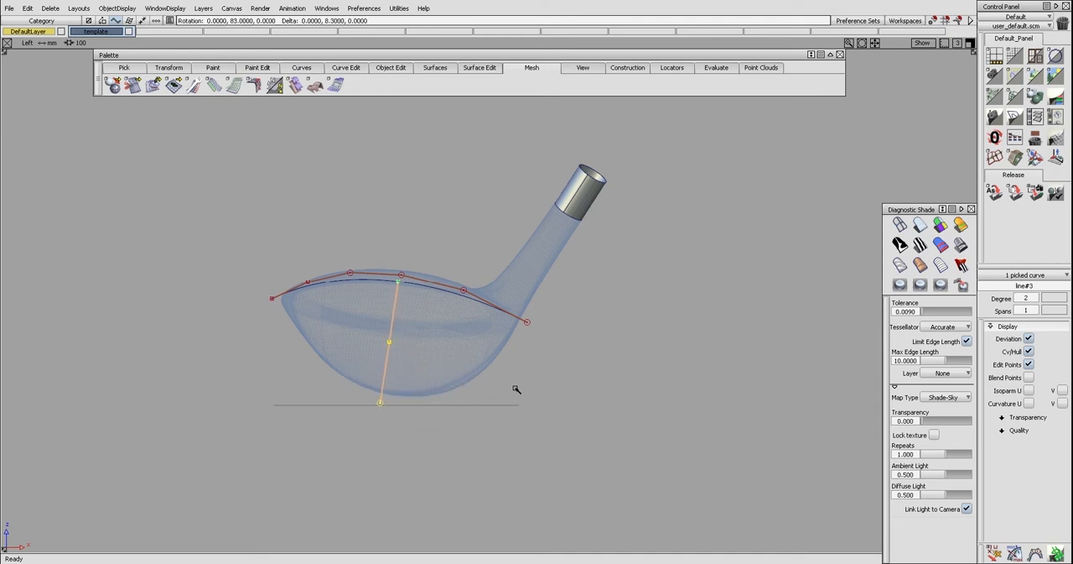
left_click_drag(512, 400, 510, 379, "ctrl+shift")
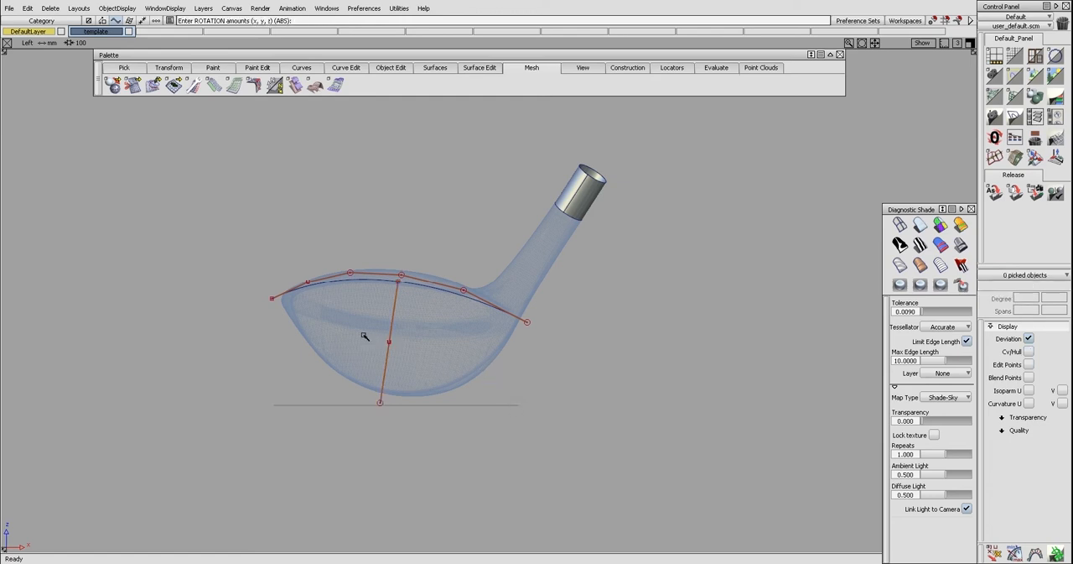
Build a monorail surface with the upper edge curve as generation curve and the slanted profile line as rail
key("F8")
mouse_move(424, 253)
left_mouse_down("alt+shift")
mouse_move(394, 284)
mouse_move(426, 256)
mouse_move(402, 252)
left_mouse_up("alt+shift")
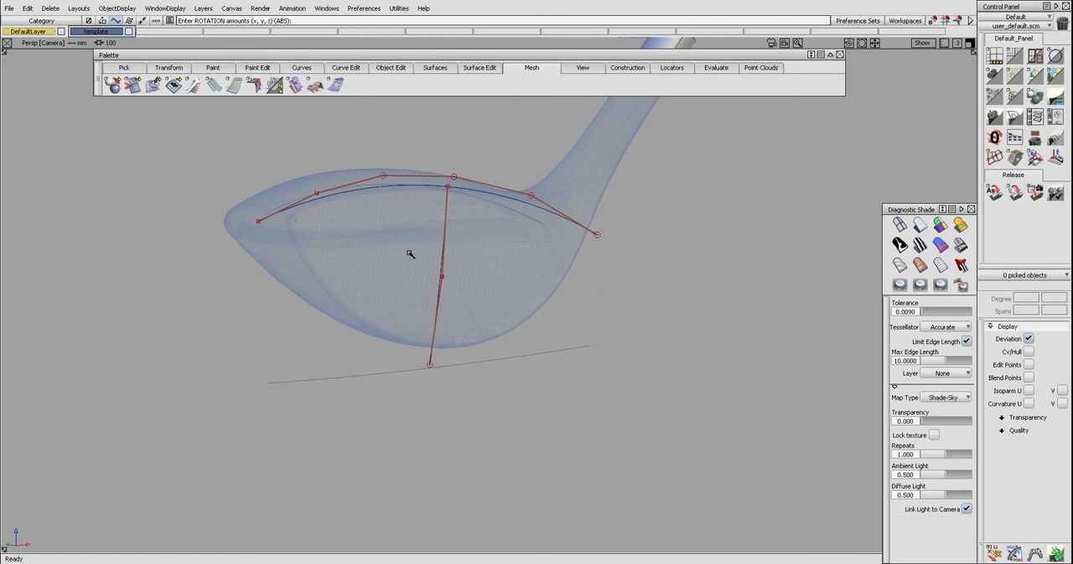
key("F6")
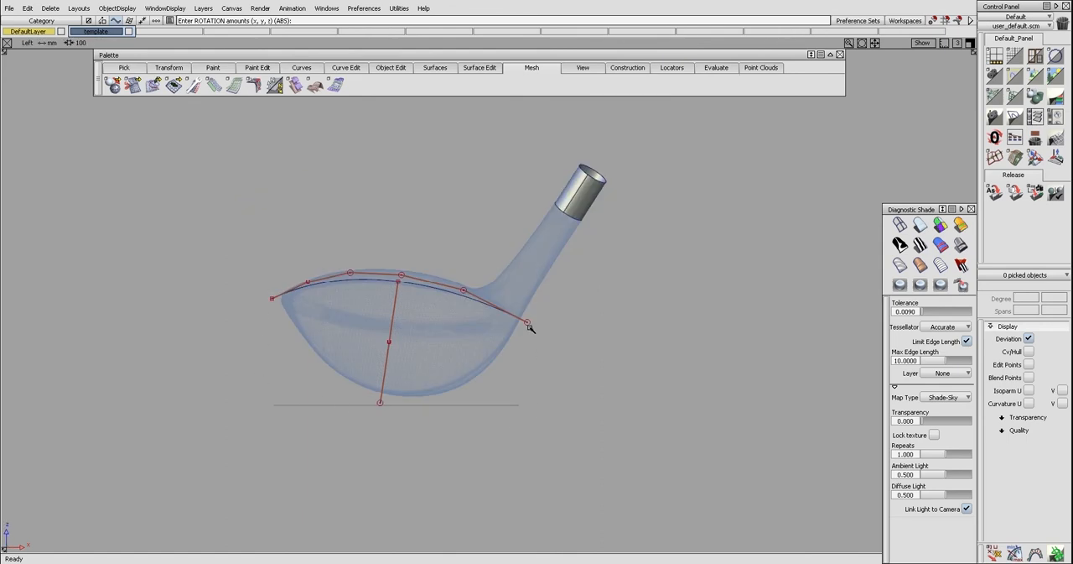
left_click_drag(435, 300, 443, 358, "ctrl+shift")
left_click(437, 289)
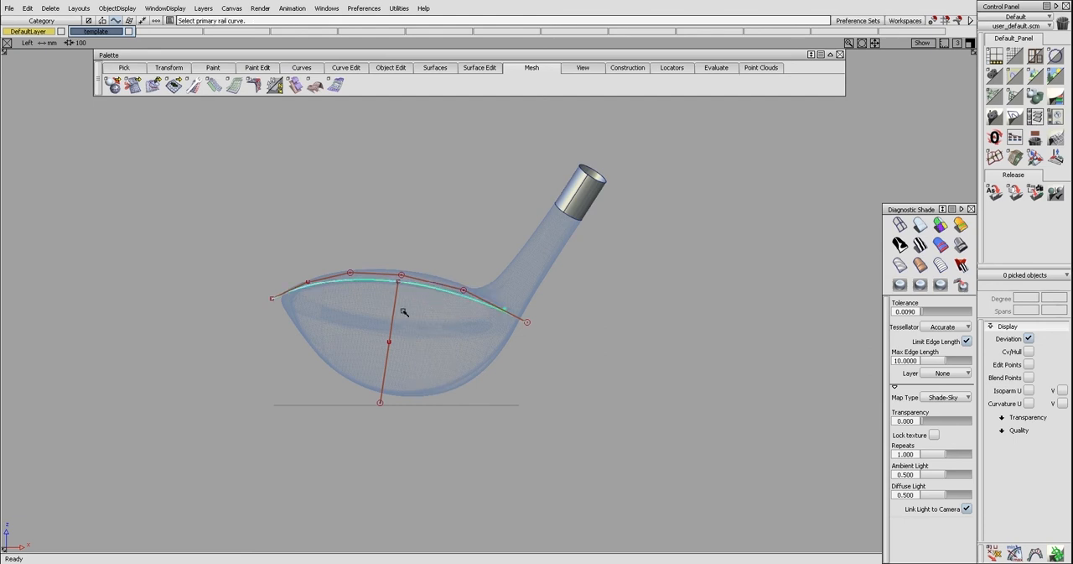
left_click(394, 312)
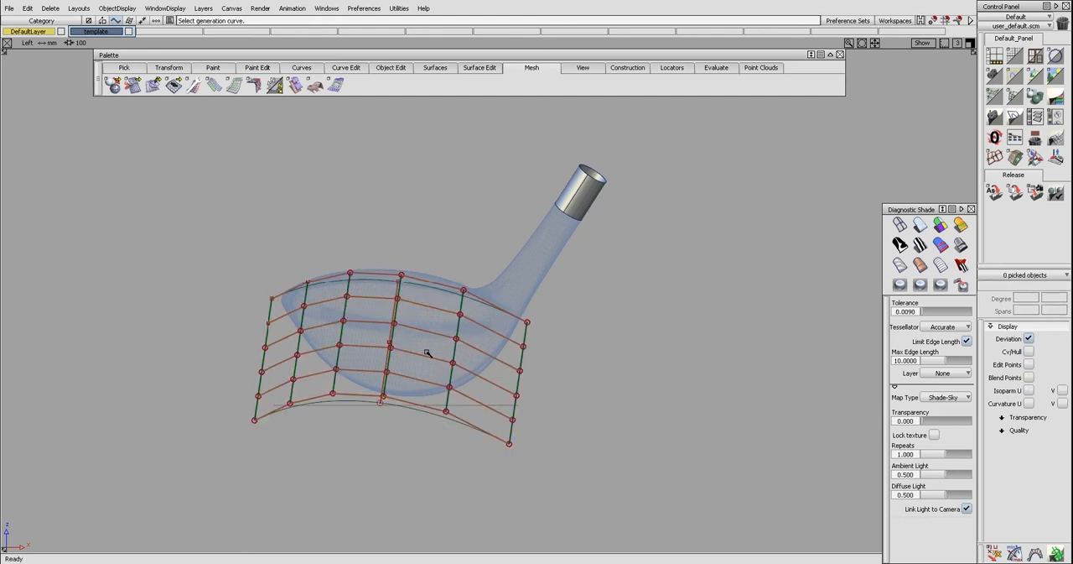
Set the monorail surface's rail degree to 3 with explicit control, and close its options
left_click_drag(426, 350, 428, 358, "ctrl+shift")
left_click(428, 359)
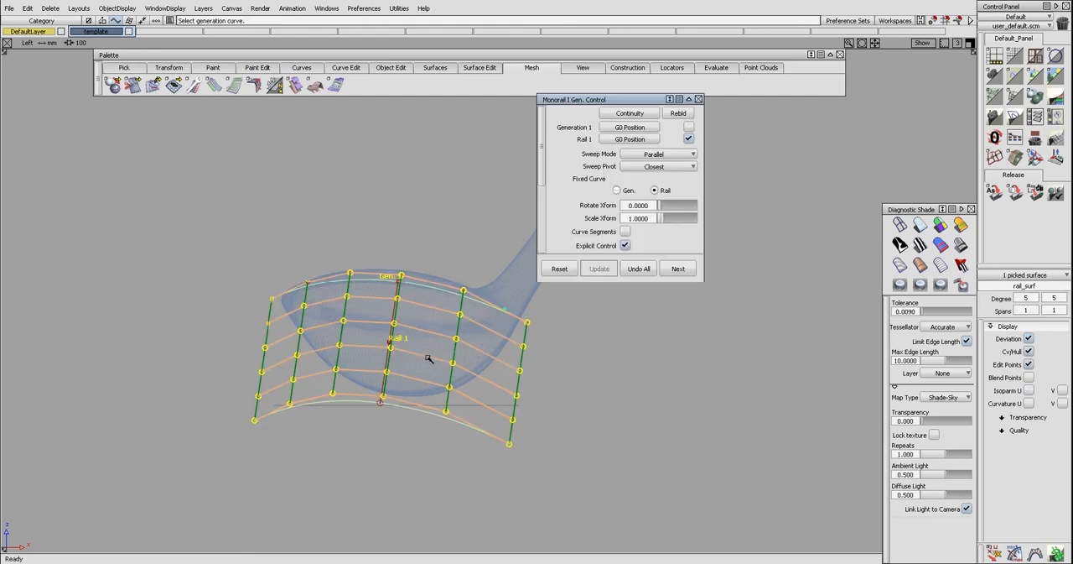
left_click(670, 100)
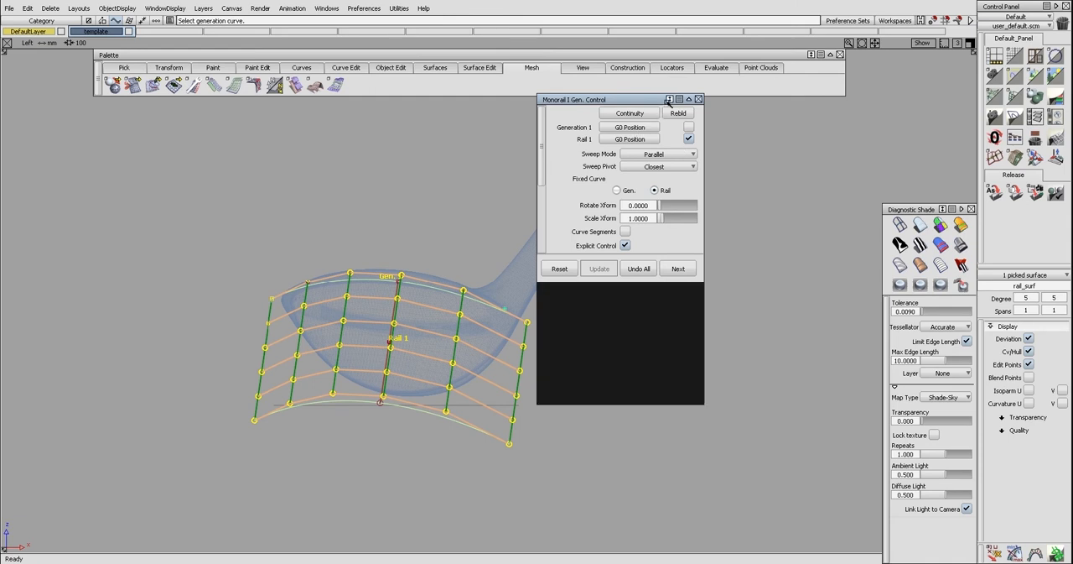
left_click_drag(675, 286, 669, 275)
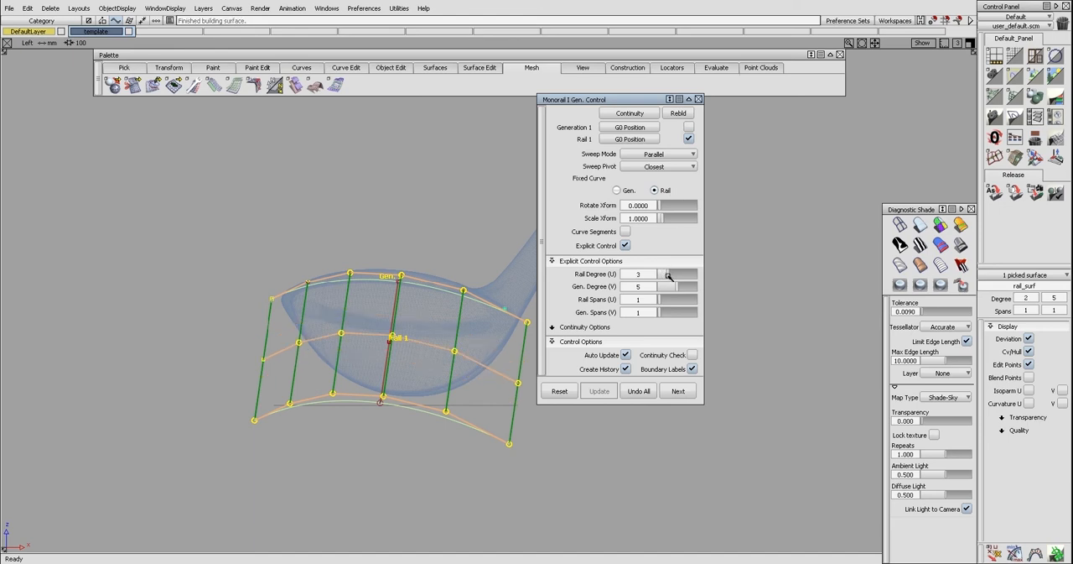
left_click(698, 99)
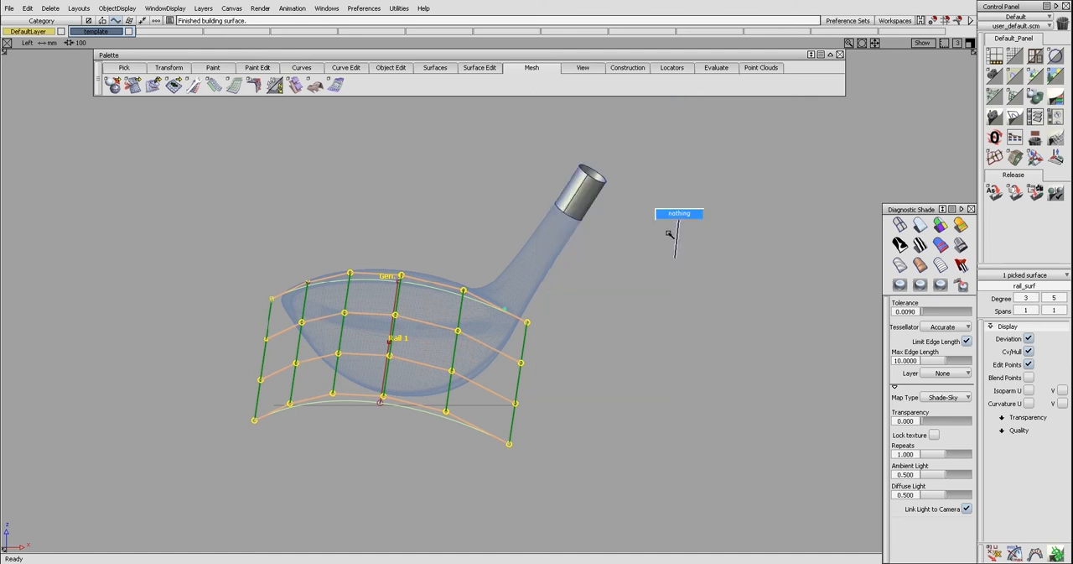
Hide the control points and hulls of the rail surface and its curves, and view them in perspective
left_click(671, 233)
left_click(370, 371)
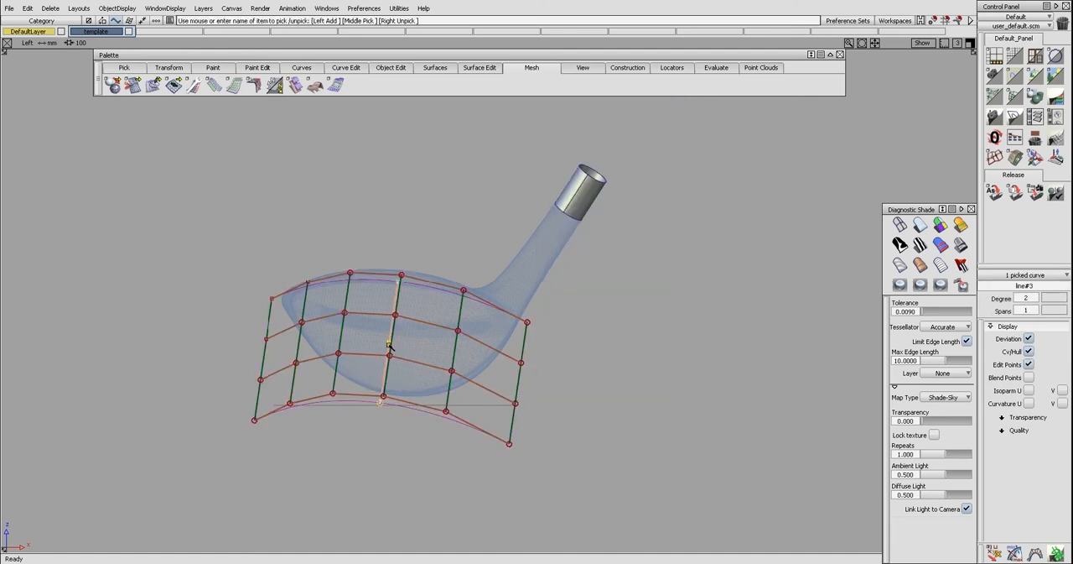
left_click(389, 345)
key("F8")
left_click_drag(405, 341, 505, 378, "alt+shift")
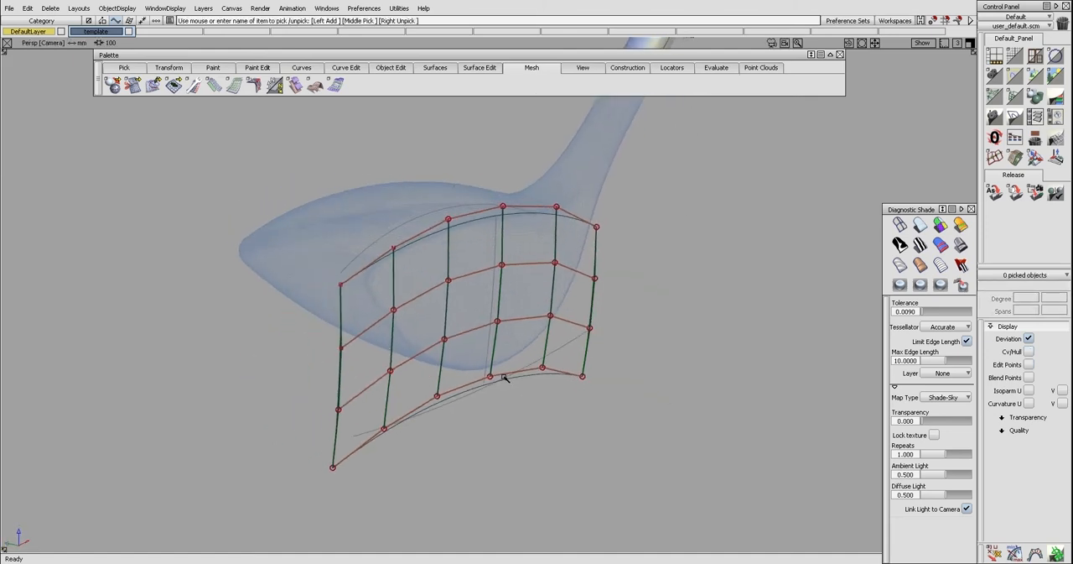
Inspect the rail surface shaded against the club head, and turn the shading off in the Left view
left_click(961, 244)
left_click_drag(687, 336, 566, 263, "alt+shift")
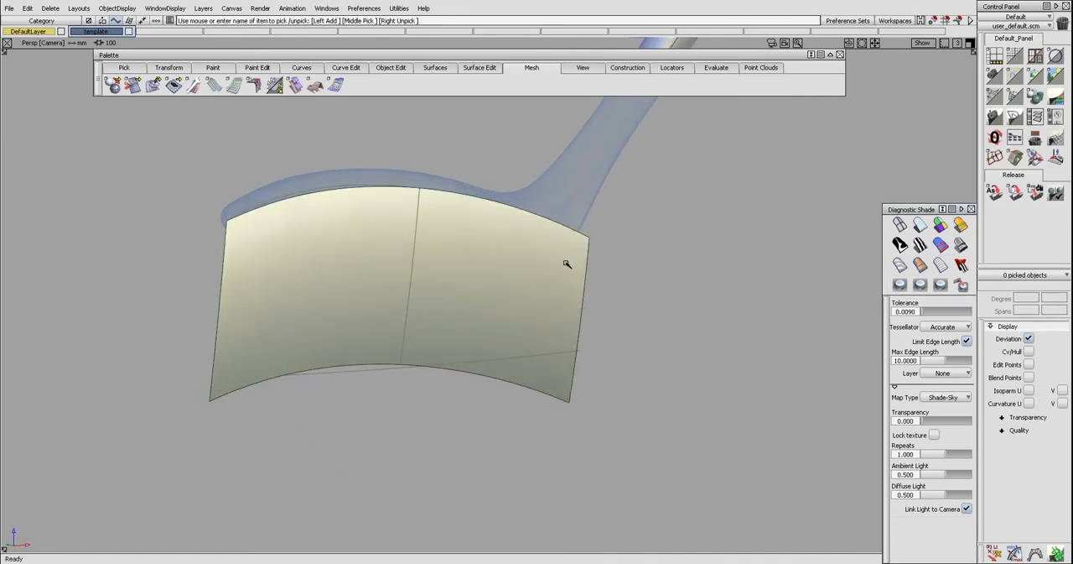
key("F6")
left_click(900, 225)
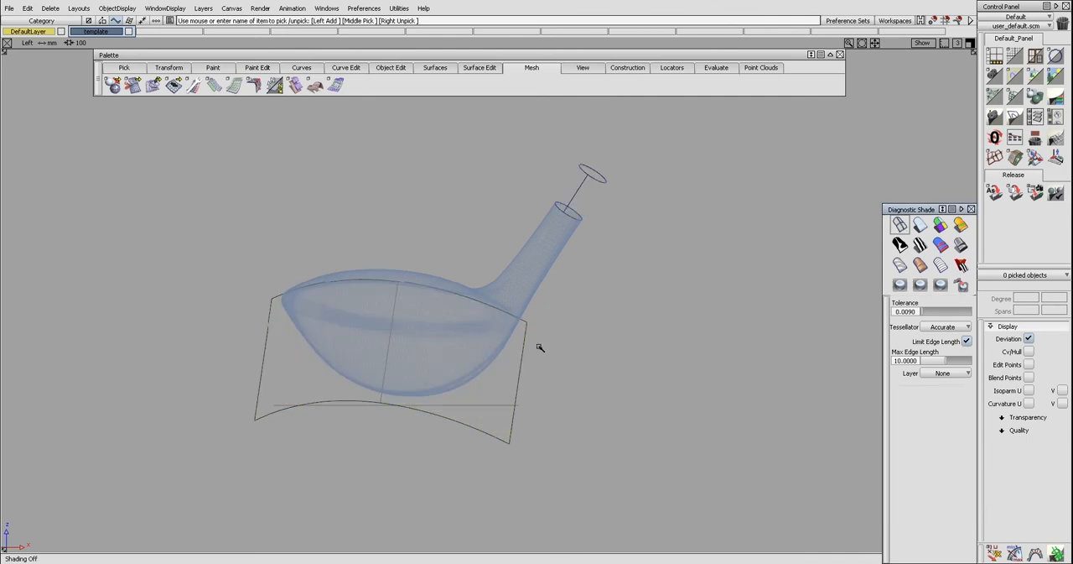
Draw a line across the face between its two upper corners in the Left view
key("l")
left_click(281, 301)
left_click(518, 321)
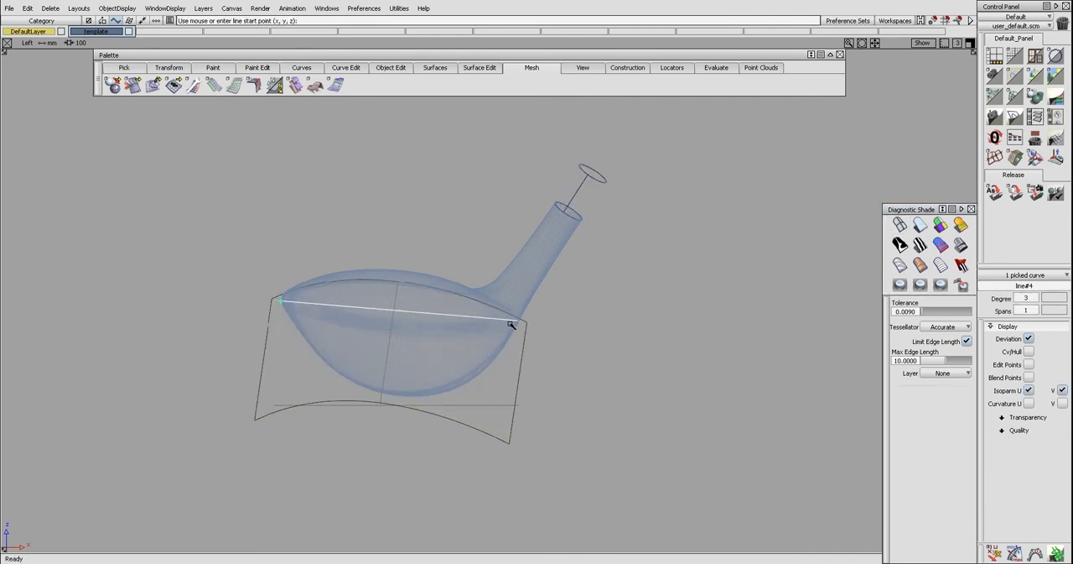
key("Escape")
left_click(395, 311)
key("Delete")
Make the line degree 2 and pull its middle control point down to follow the lower face edge, with a curvature comb shown
left_click_drag(381, 300, 412, 454)
key("w")
left_click_drag(449, 372, 430, 426)
key("ctrl+z")
right_click_drag(453, 403, 454, 391, "ctrl+shift")
left_click_drag(454, 390, 459, 448)
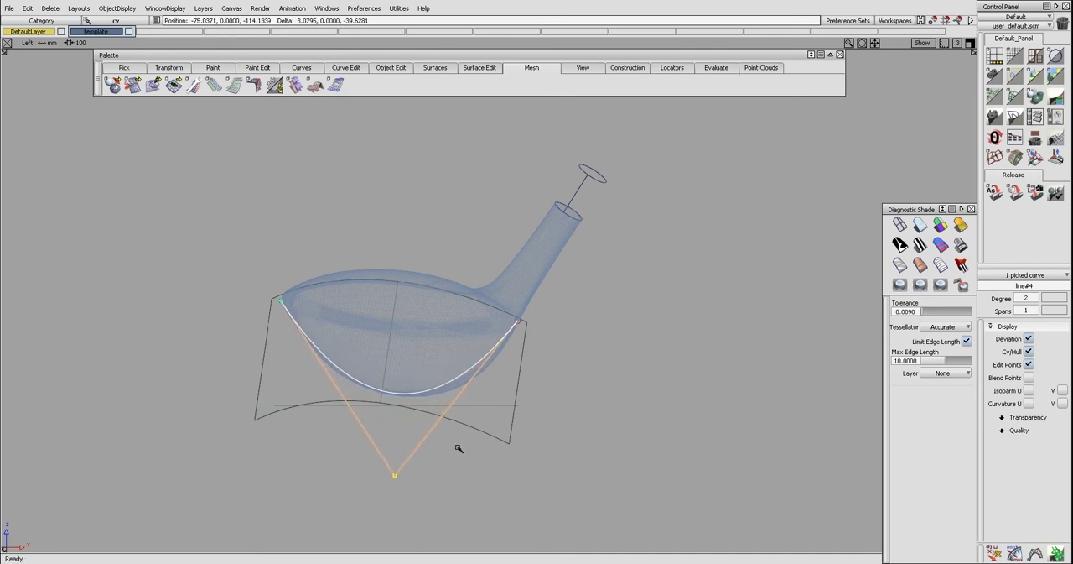
middle_click_drag(459, 449, 459, 434, "ctrl+shift")
right_click_drag(458, 435, 462, 426, "ctrl+shift")
left_click_drag(462, 426, 463, 427)
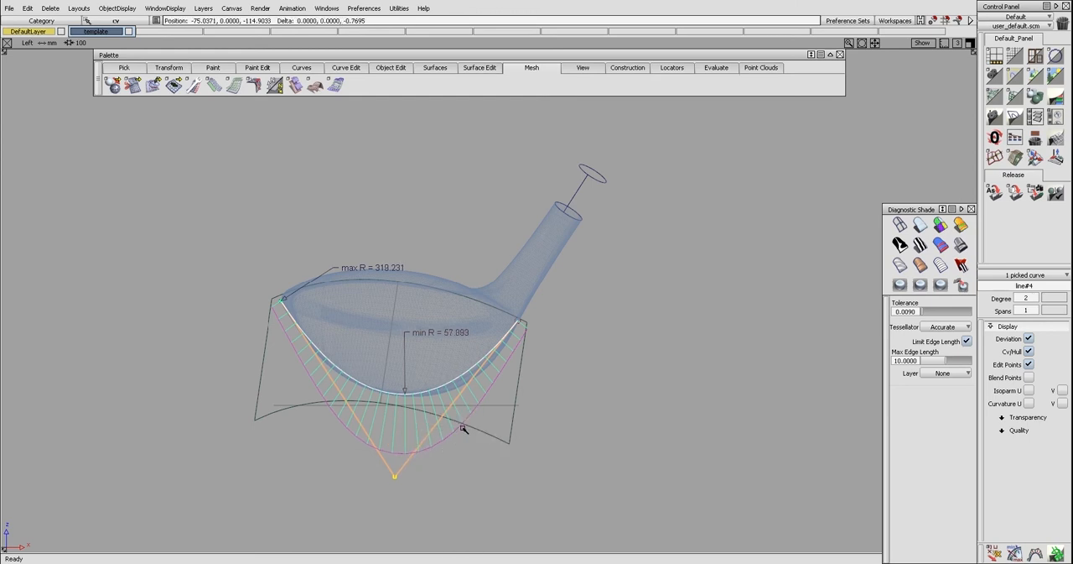
Give the lower edge curve two middle control points and move them to match the face outline more closely
middle_click_drag(462, 427, 448, 405, "ctrl+shift")
left_click(442, 384)
left_click_drag(446, 404, 441, 397, "ctrl+shift")
left_click_drag(377, 405, 356, 418, "ctrl+shift")
left_click(357, 419)
right_click_drag(372, 431, 374, 428, "ctrl+shift")
middle_click_drag(383, 430, 372, 429)
left_click_drag(436, 426, 451, 428)
left_click_drag(348, 420, 340, 419)
left_click_drag(403, 425, 407, 414, "ctrl+shift")
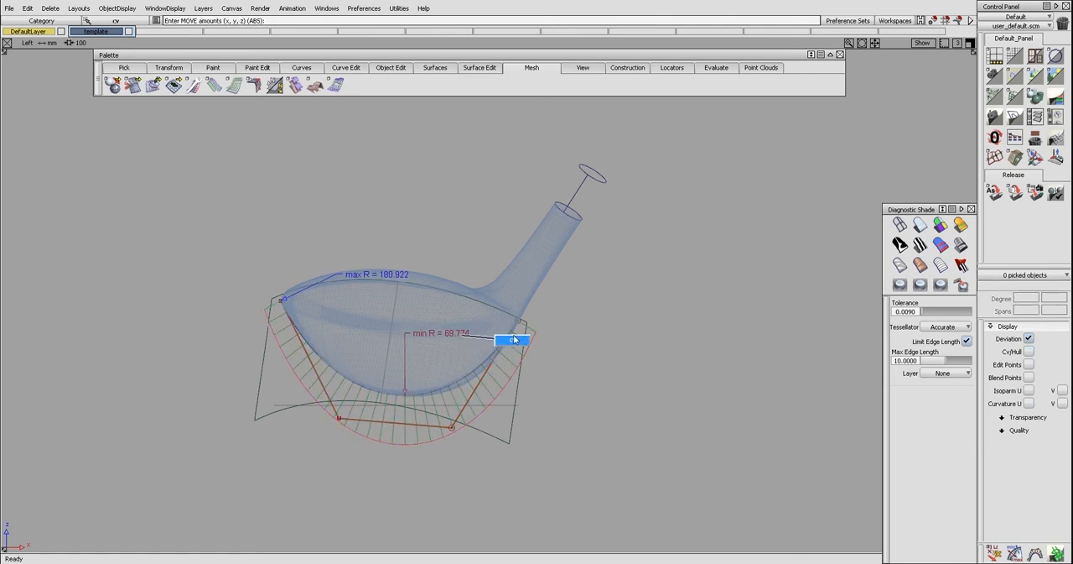
Refine the lower edge curve's ends and extend it beyond the upper edge curve at the toe
left_click(516, 324)
left_click_drag(510, 375, 510, 358, "ctrl+shift")
mouse_move(538, 375)
left_mouse_down("ctrl+shift")
mouse_move(466, 376)
mouse_move(458, 393)
left_mouse_up("ctrl+shift")
left_click(465, 385)
left_click_drag(459, 392, 479, 412)
left_click_drag(395, 424, 391, 422)
left_click(325, 391)
left_click_drag(324, 389, 264, 308, "ctrl+shift")
Project the lower edge curve onto the rail surface in the Left view
key("ctrl+e")
mouse_move(502, 346)
left_mouse_down()
mouse_move(514, 324)
mouse_move(505, 365)
mouse_move(482, 360)
left_mouse_up()
key("ctrl+l")
key("ctrl+h")
left_click(505, 364)
left_click(490, 365)
key("space")
Trim the rail surface along the projected curve, keeping the region inside the face outline
left_click(480, 350)
left_click(480, 349)
key("space")
left_click(491, 364)
left_click(492, 365)
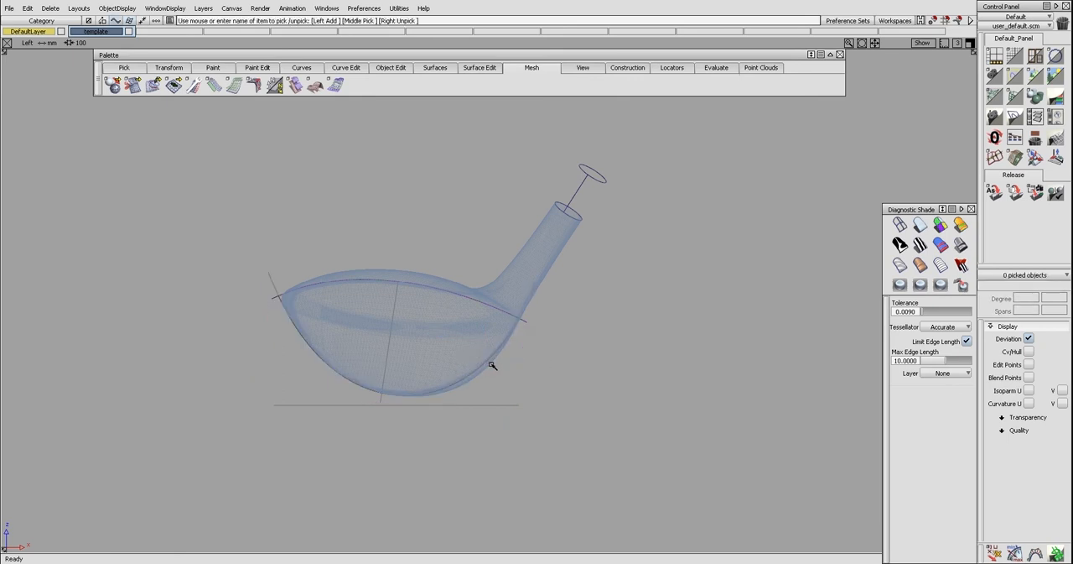
Examine the trimmed face surface against the template mesh in the Left, Top and perspective views
key("F5")
right_click_drag(377, 325, 406, 325, "alt+shift")
key("F6")
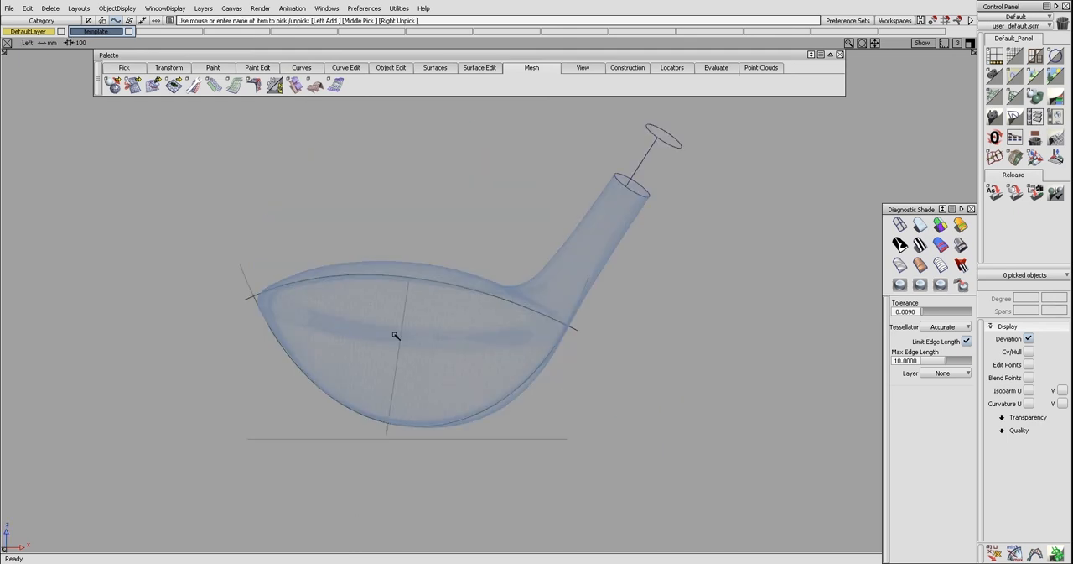
left_click(457, 372)
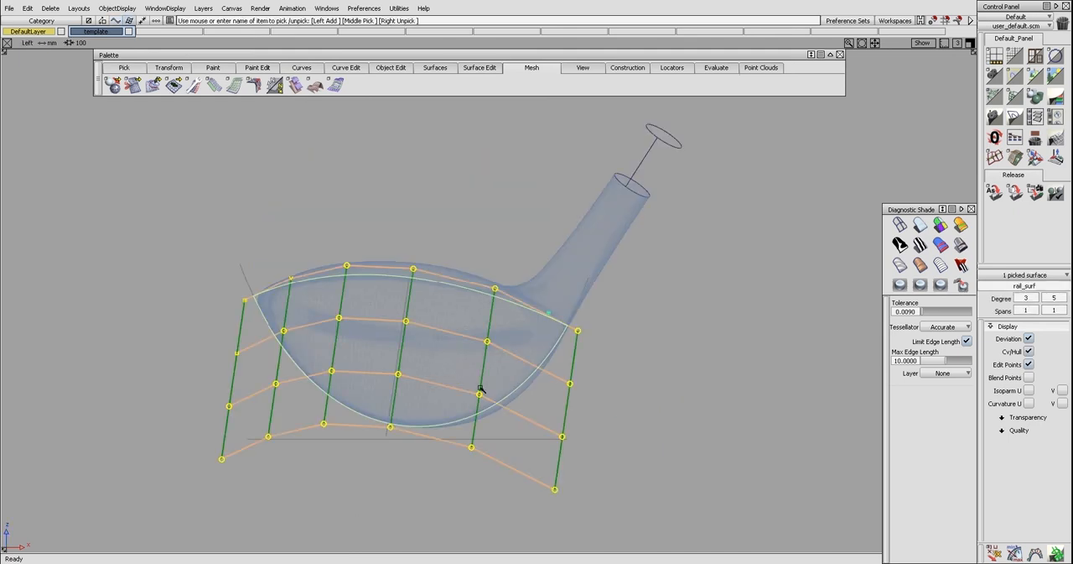
key("F5")
left_click_drag(442, 353, 440, 357, "ctrl+shift")
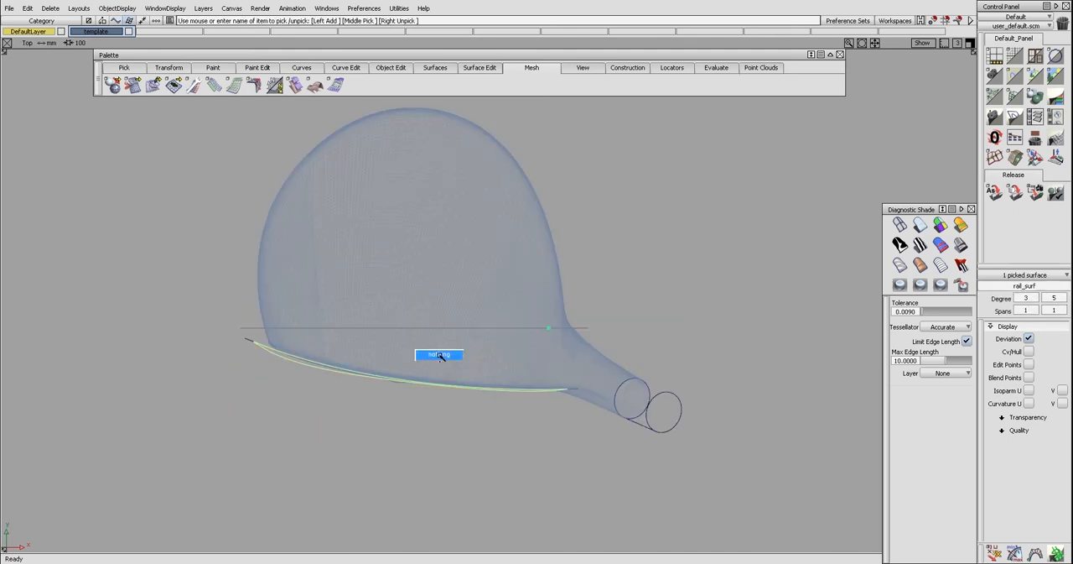
key("F6")
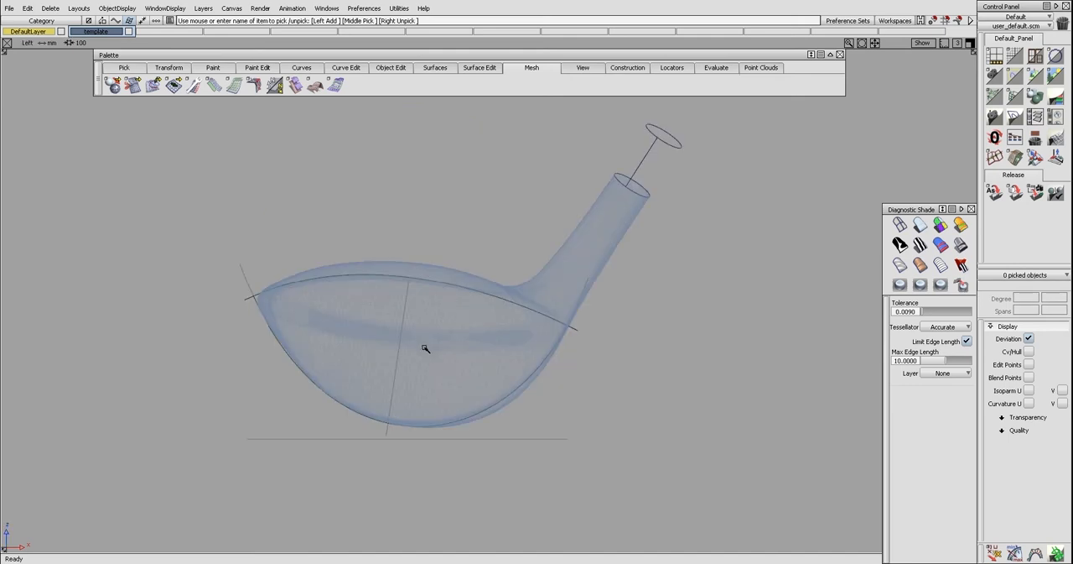
left_click(434, 364)
key("ctrl+h")
left_click_drag(430, 378, 429, 356, "ctrl+shift")
right_click_drag(458, 359, 420, 337, "ctrl+shift")
key("ctrl+h")
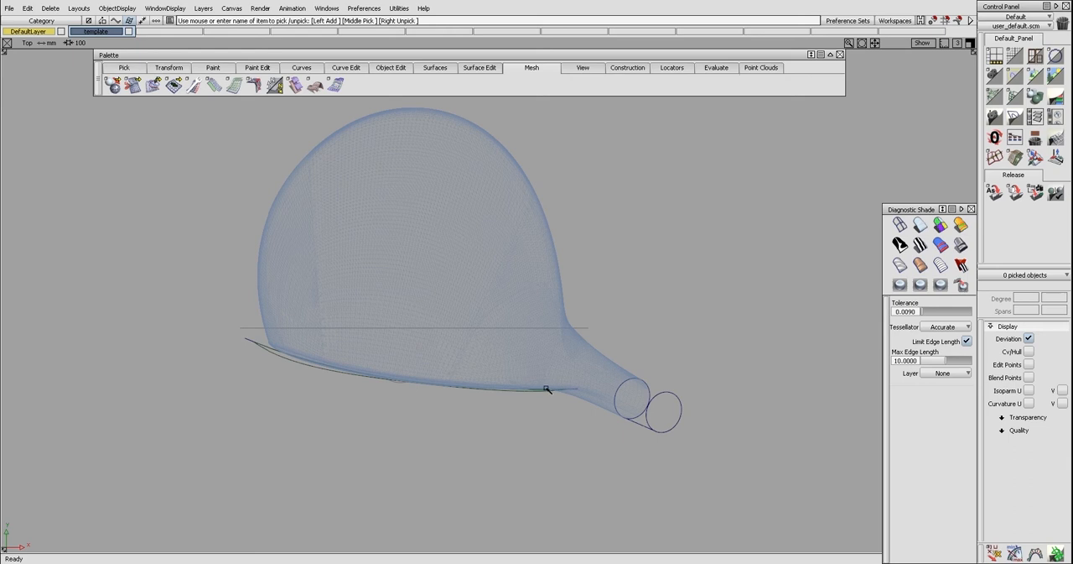
right_click_drag(485, 370, 443, 344, "ctrl+shift")
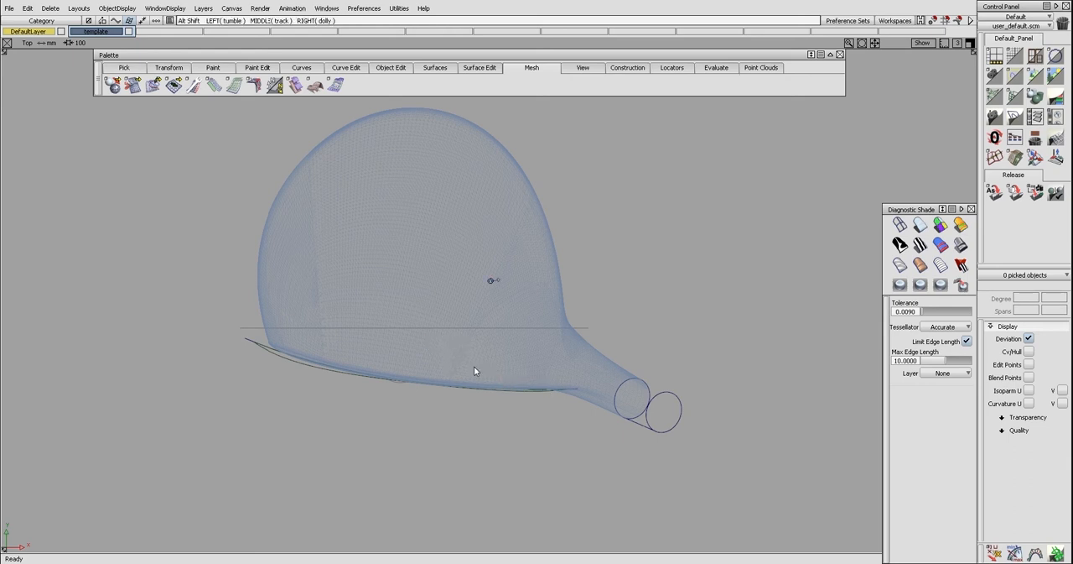
right_click_drag(430, 309, 402, 345, "ctrl+shift")
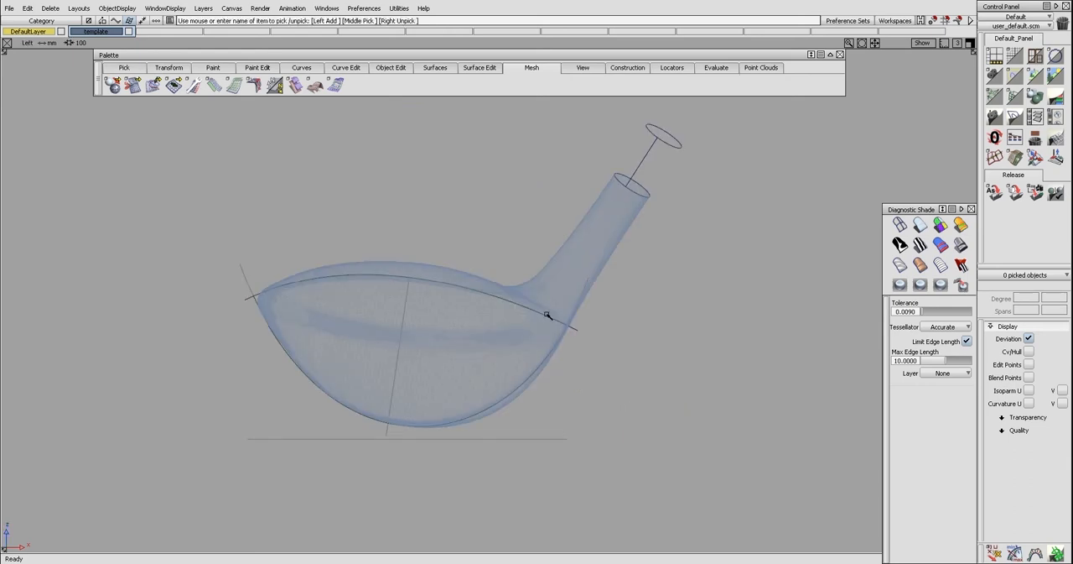
left_click_drag(408, 300, 510, 243, "alt+shift")
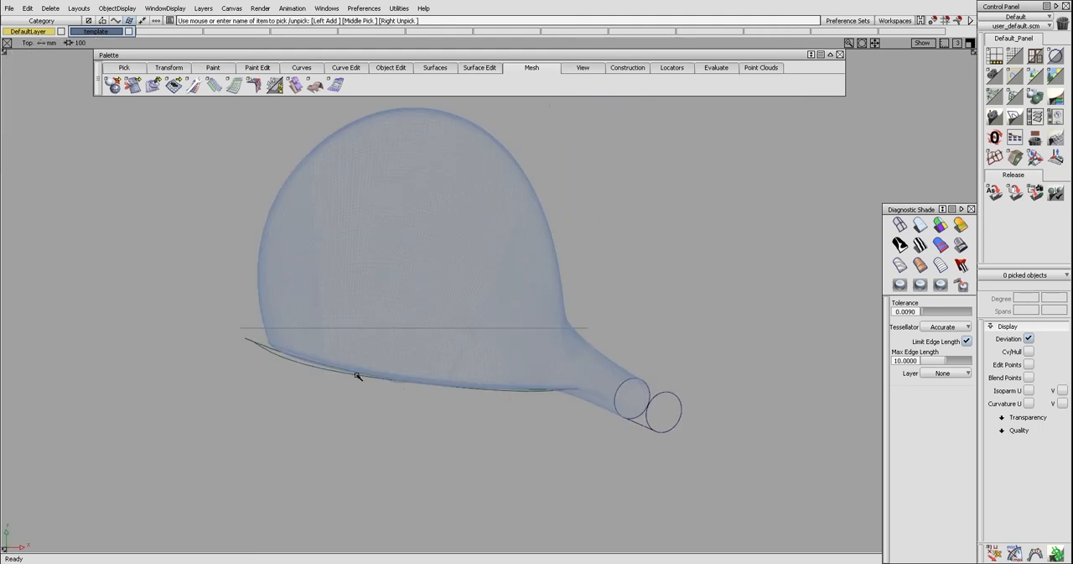
key("F8")
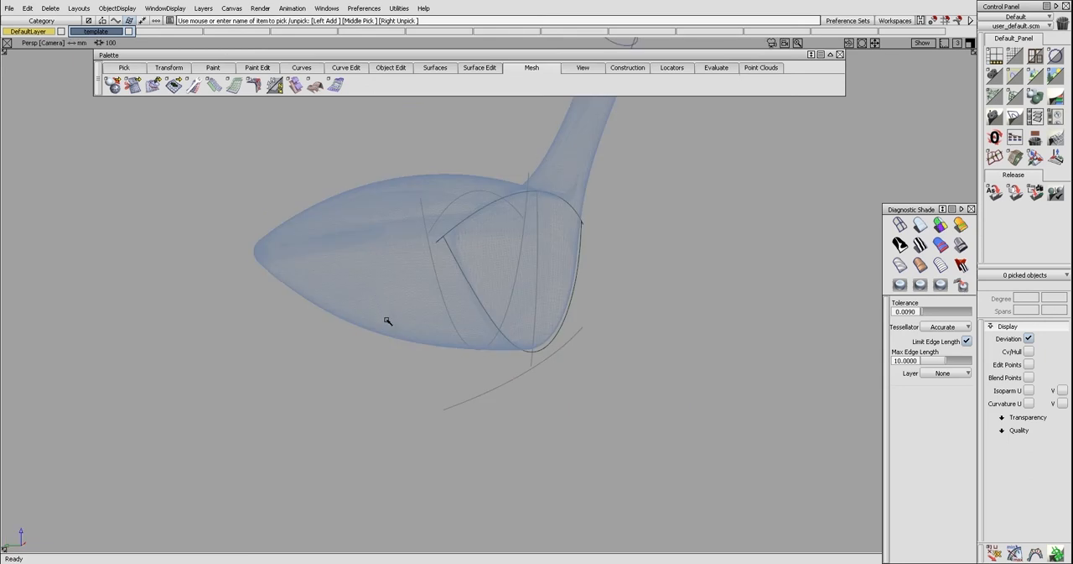
Set the rail surface's sweep mode to Natural and compare its shape with the mesh in the Top and perspective views
left_click(480, 306)
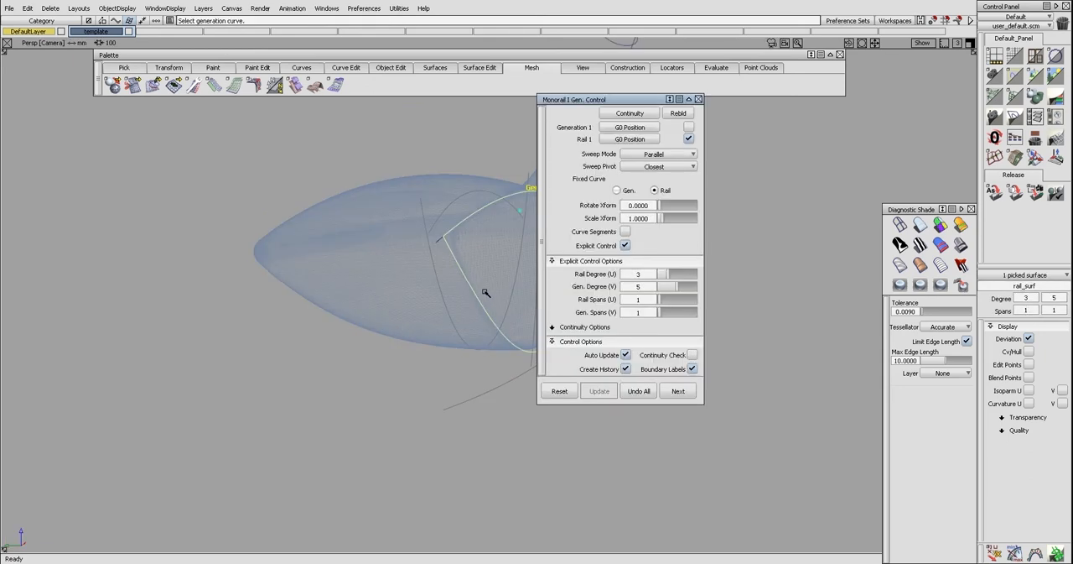
left_click(649, 156)
left_click(649, 191)
left_click_drag(442, 216, 421, 208, "alt+shift")
key("F5")
left_click_drag(456, 272, 444, 344, "alt+shift")
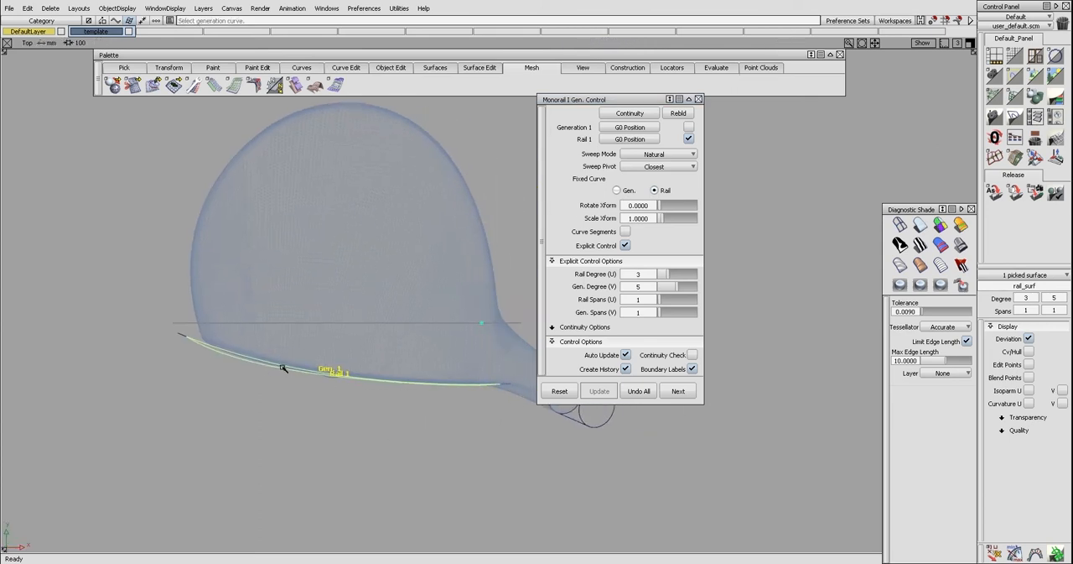
mouse_move(306, 366)
left_mouse_down("ctrl+shift")
mouse_move(343, 323)
mouse_move(453, 298)
mouse_move(443, 310)
left_mouse_up("ctrl+shift")
key("F8")
left_click(443, 309)
right_click_drag(442, 310, 509, 300, "ctrl+shift")
left_click_drag(510, 299, 458, 316, "alt+shift")
key("ctrl+z")
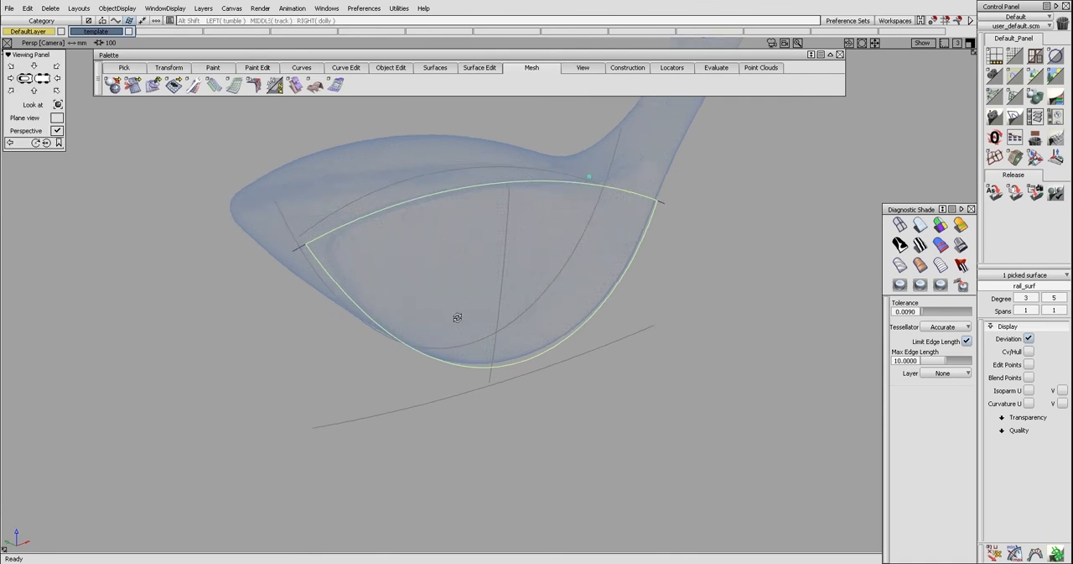
Untrim the rail surface in the Left view to restore its full extent
key("ctrl+h")
left_click(457, 314)
left_click_drag(465, 311, 465, 309, "ctrl+shift")
left_click_drag(478, 318, 447, 375, "alt+shift")
key("F6")
left_click(437, 368)
key("ctrl+u")
left_click(435, 370)
middle_click_drag(431, 378, 505, 368, "alt+shift")
left_click_drag(546, 411, 480, 386, "ctrl+shift")
left_click_drag(501, 374, 506, 396)
key("Delete")
left_click(509, 398)
key("alt+t")
left_click_drag(577, 391, 554, 396, "ctrl+shift")
left_click(575, 402)
middle_click_drag(624, 390, 522, 389, "ctrl+shift")
left_click(521, 398)
key("space")
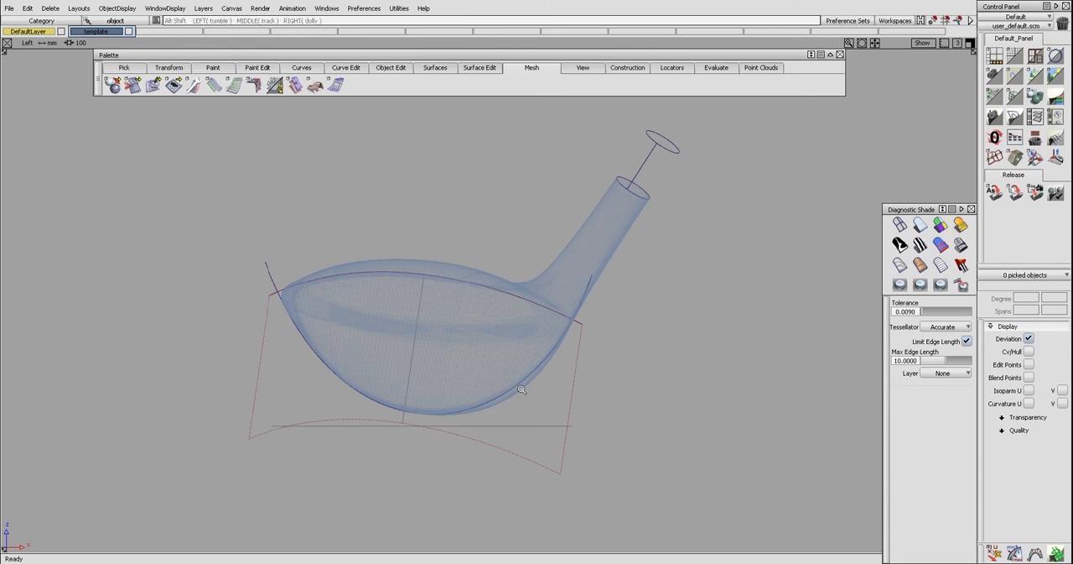
Extend the rail surface downward from its lower edge as a separate surface strip
middle_click_drag(504, 420, 508, 400, "ctrl+shift")
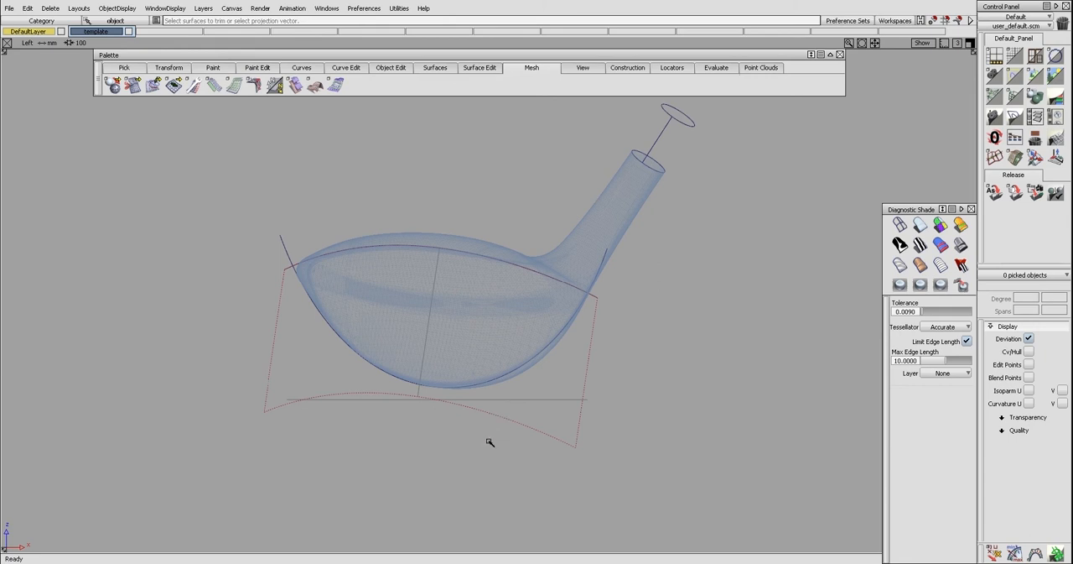
left_click(500, 423)
left_click_drag(501, 425, 495, 498)
key("c")
key("Escape")
Try to align the rail surface's lower edge to the extension strip with Curvature continuity and Colinear alignment
key("a")
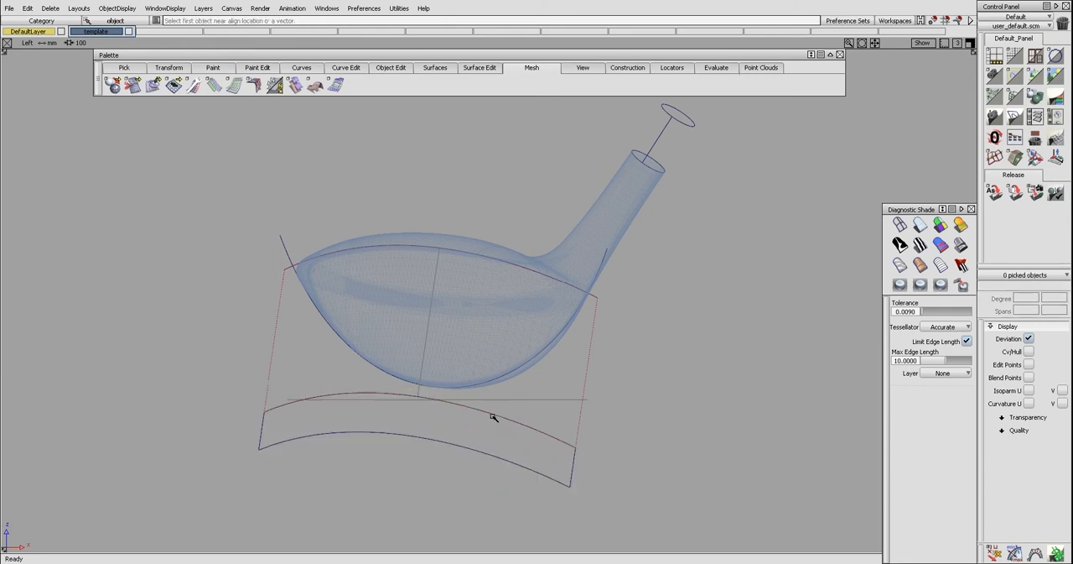
left_click(493, 415)
left_click(497, 433)
left_click(499, 418)
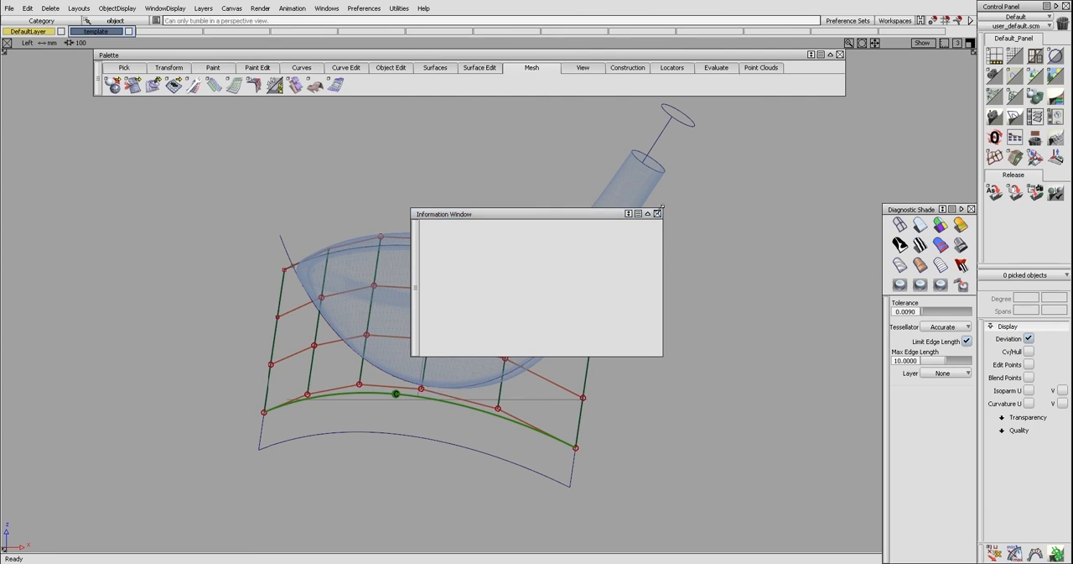
left_click(659, 211)
left_click_drag(657, 220, 596, 376, "alt+shift")
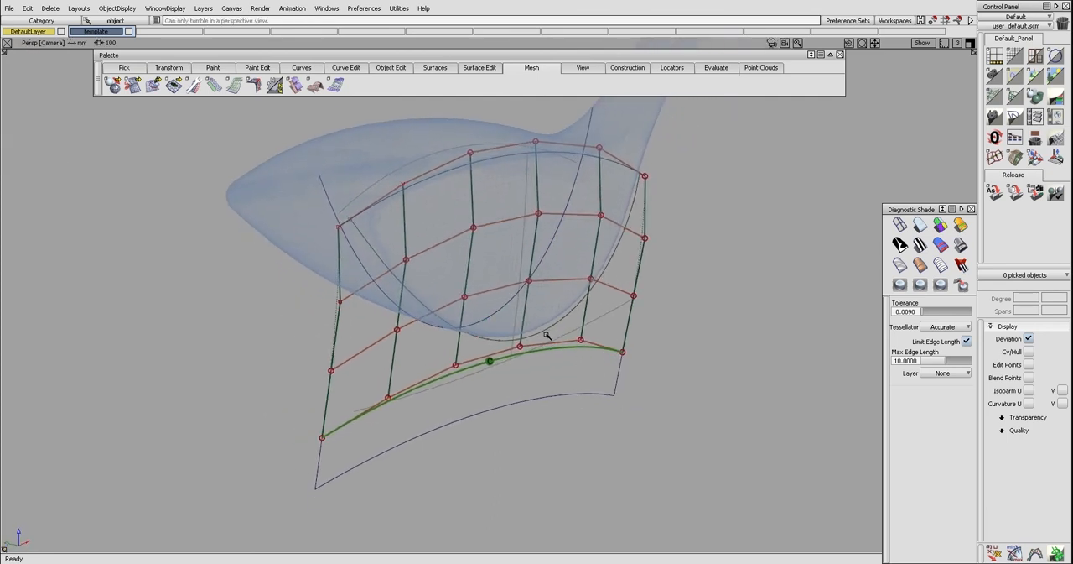
left_click(545, 281)
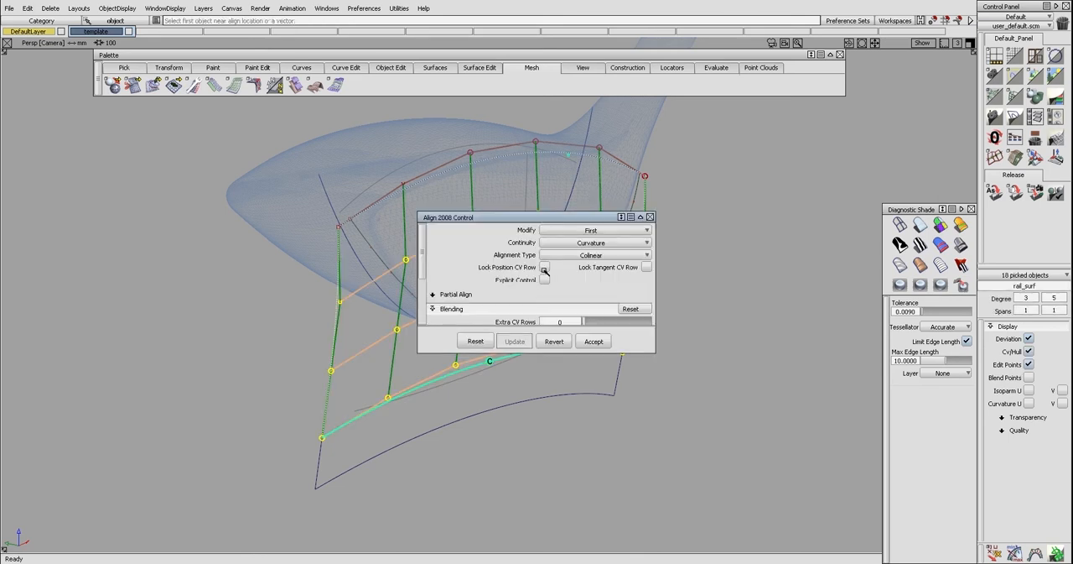
left_click(565, 343)
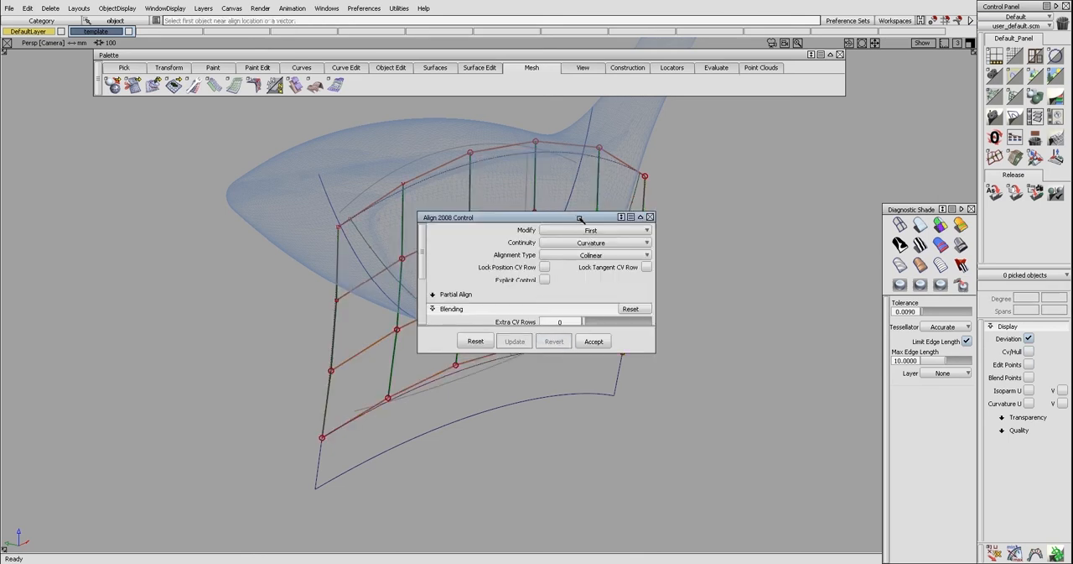
Check the curvature continuity along the edge shared by the rail surface and the extension strip
left_click_drag(576, 217, 200, 232)
key("alt+c")
left_click(454, 376)
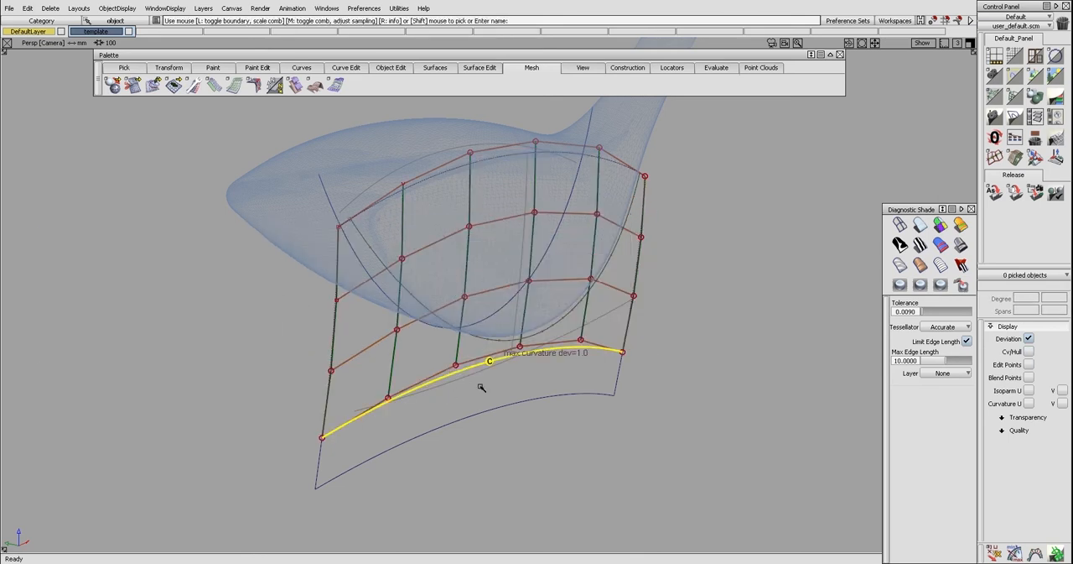
left_click(477, 390)
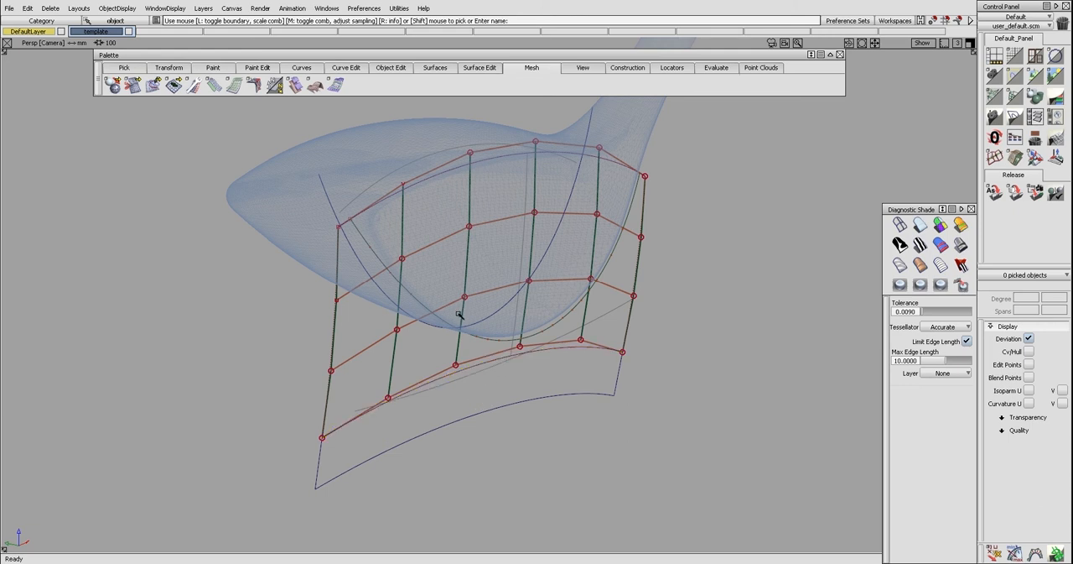
Align the rail surface's lower edge to the extension strip with Tangent continuity and Colinear alignment
key("alt+a")
left_click(469, 374)
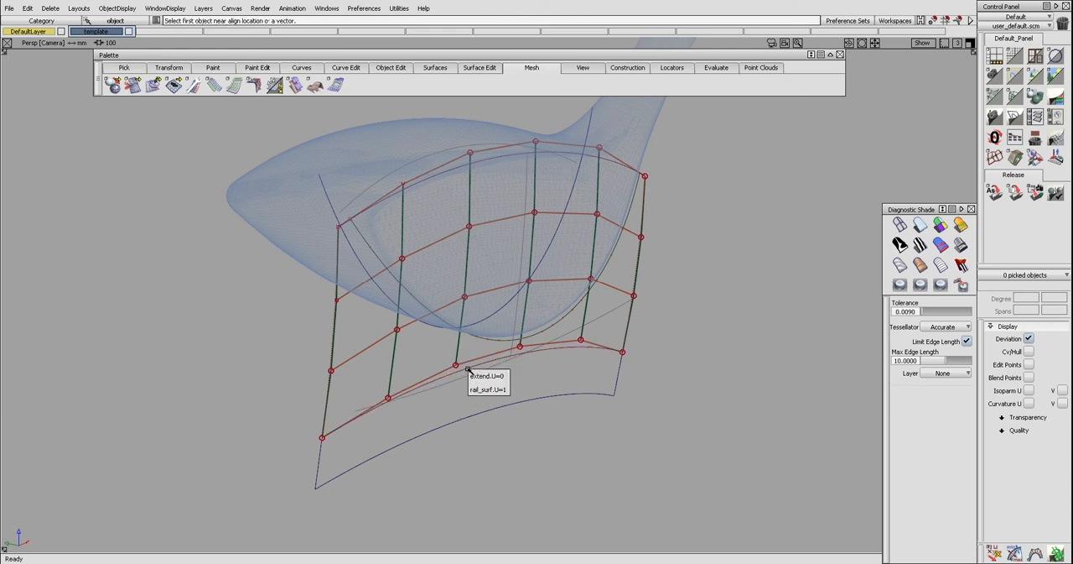
left_click(474, 378)
left_click(473, 370)
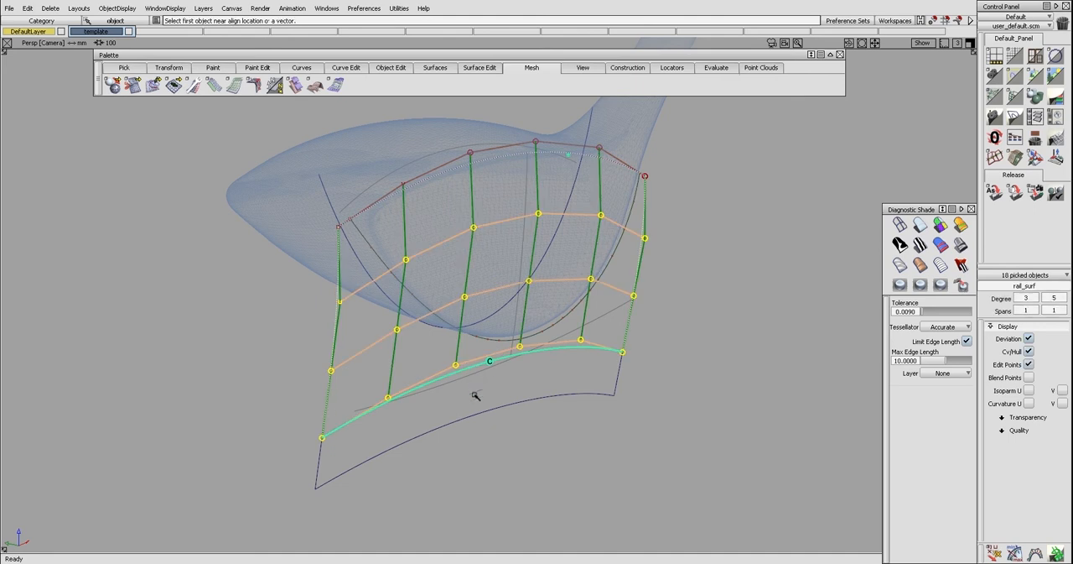
left_click(243, 256)
left_click(239, 282)
left_click(245, 231)
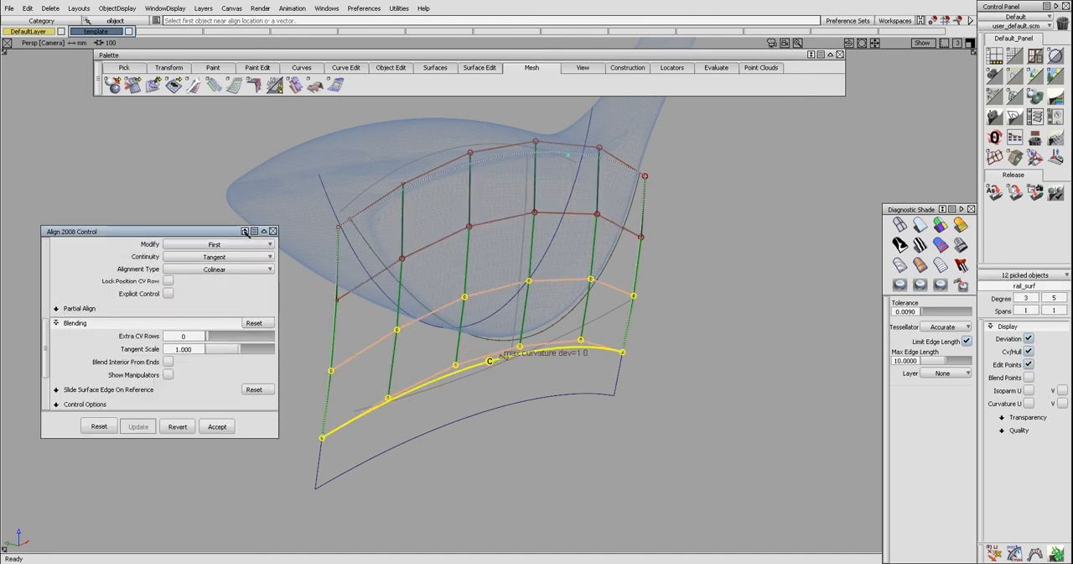
Set the alignment's blending to 1 extra CV row and close the alignment settings
left_click_drag(236, 231, 232, 191)
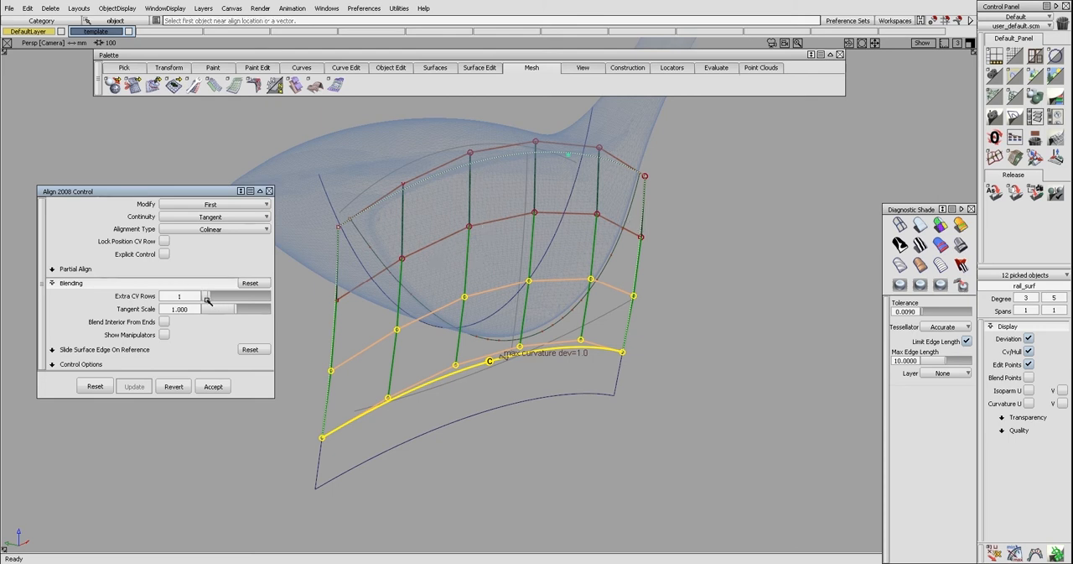
left_click_drag(207, 300, 240, 304)
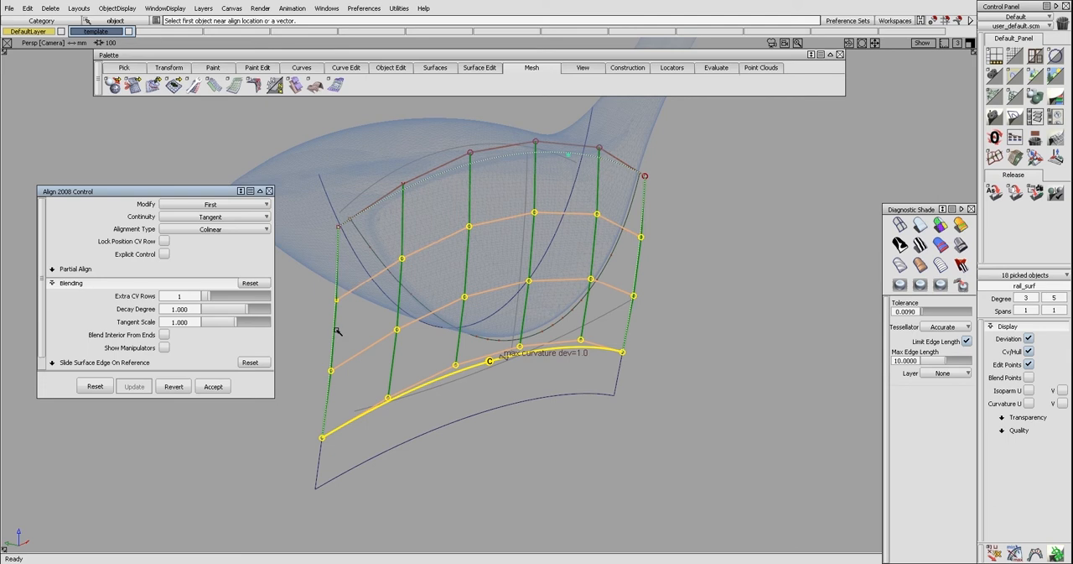
left_click(247, 233)
left_click(247, 287)
left_click(269, 191)
Display the control points and hulls of both the extension strip and the rail surface
left_click_drag(286, 281, 409, 410, "ctrl+shift")
left_click(409, 409)
left_click(360, 438)
left_click_drag(361, 437, 364, 412, "ctrl+shift")
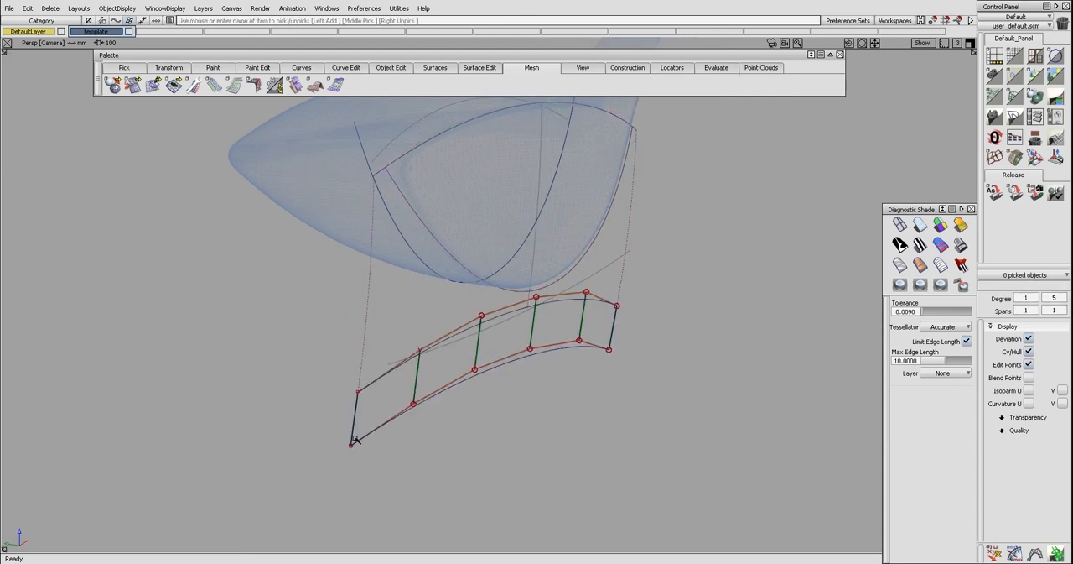
left_click(364, 347)
right_click_drag(383, 343, 377, 396, "ctrl+shift")
left_click_drag(375, 398, 372, 377, "ctrl+shift")
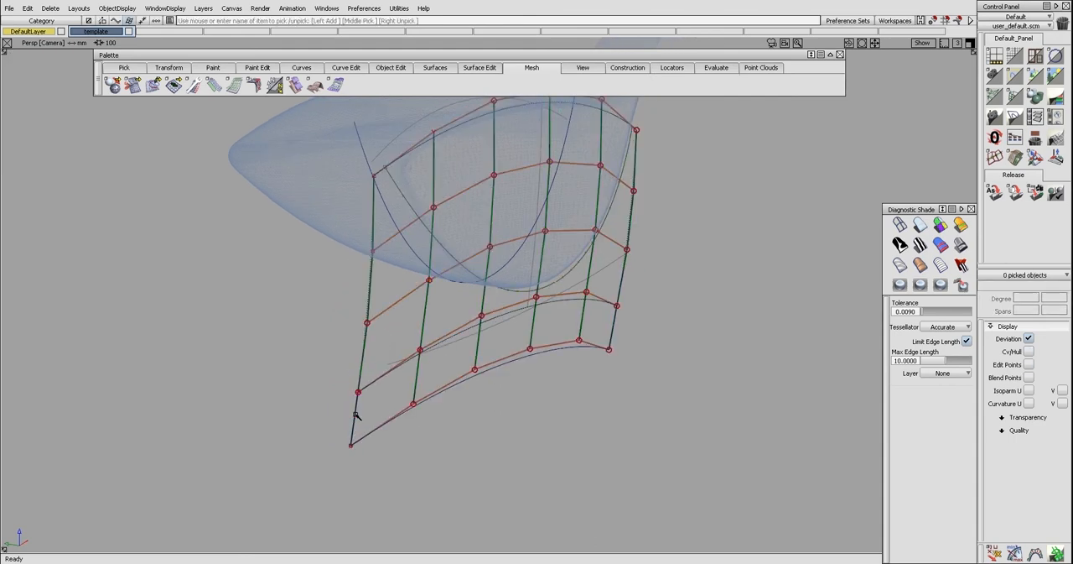
Try moving the strip's toe-end hull and its outer corner control point to test how the aligned rail surface follows
left_click(356, 413)
left_click_drag(405, 450, 380, 404, "ctrl+shift")
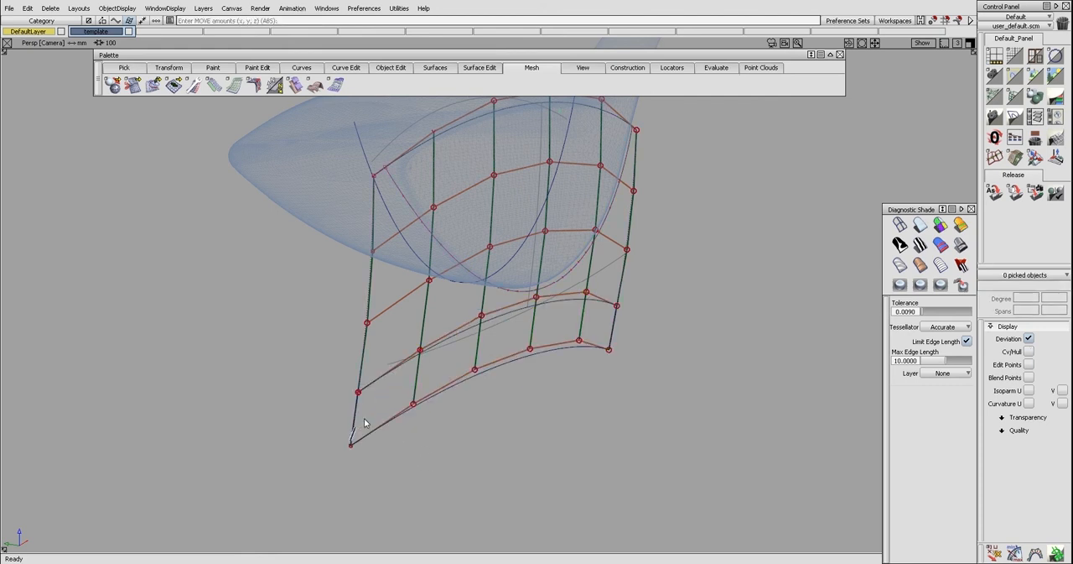
left_click(353, 419)
middle_click_drag(373, 439, 400, 433, "ctrl+shift")
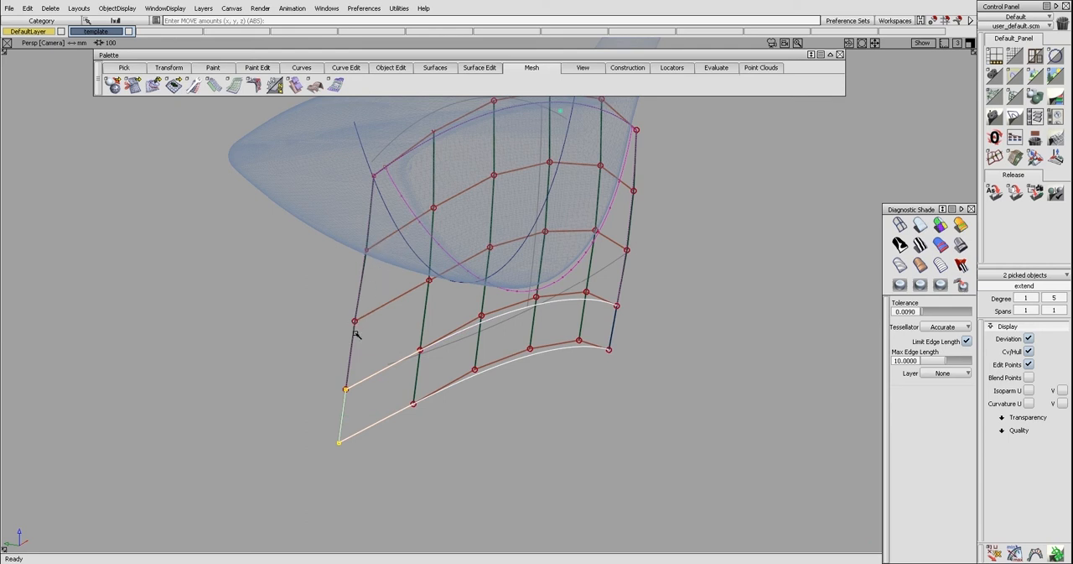
left_click_drag(356, 329, 335, 321, "ctrl+shift")
left_click_drag(327, 429, 353, 455)
middle_click_drag(367, 465, 367, 458, "ctrl+shift")
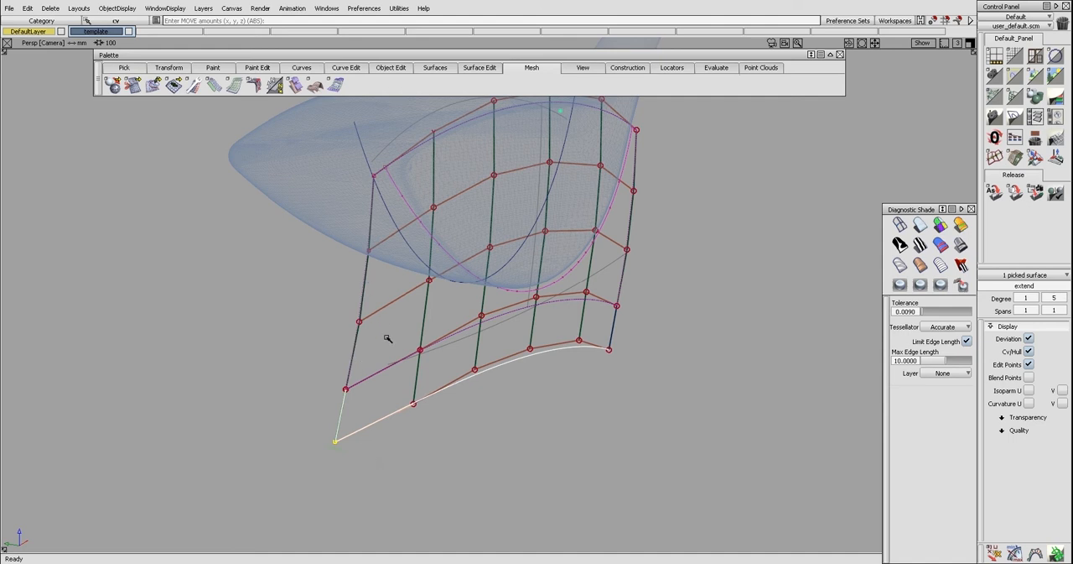
key("ctrl+z")
left_click_drag(392, 379, 391, 366, "ctrl+shift")
left_click_drag(412, 355, 413, 354, "alt+shift")
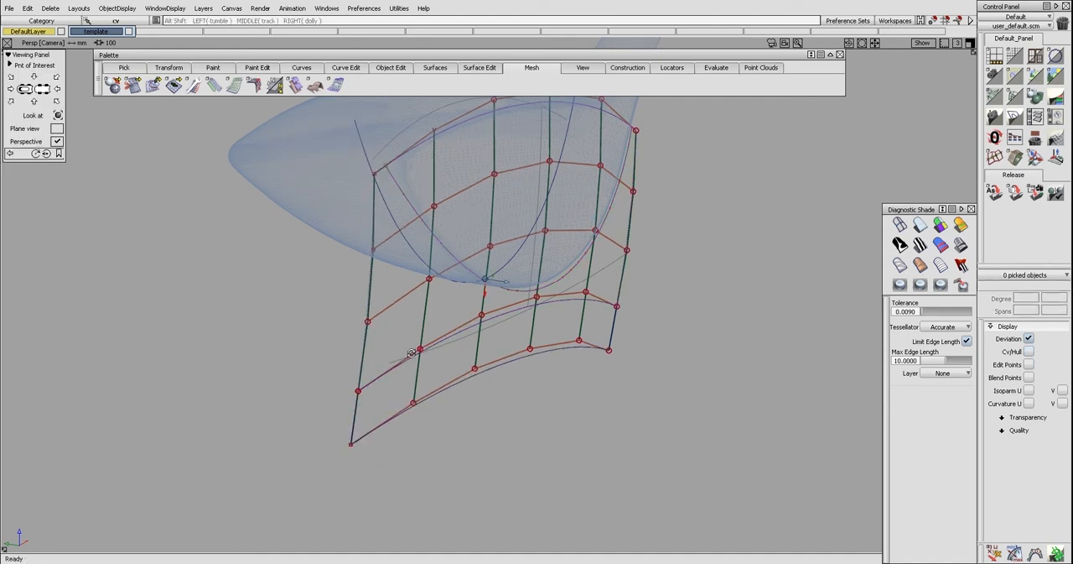
right_click_drag(411, 354, 410, 364, "ctrl+shift")
Hide the rail surface's control points and extend the strip's toe-side end as a separate surface patch
left_click_drag(417, 360, 419, 379, "ctrl+shift")
left_click(463, 372)
right_click_drag(434, 384, 432, 411, "ctrl+shift")
middle_click_drag(430, 401, 386, 409, "ctrl+shift")
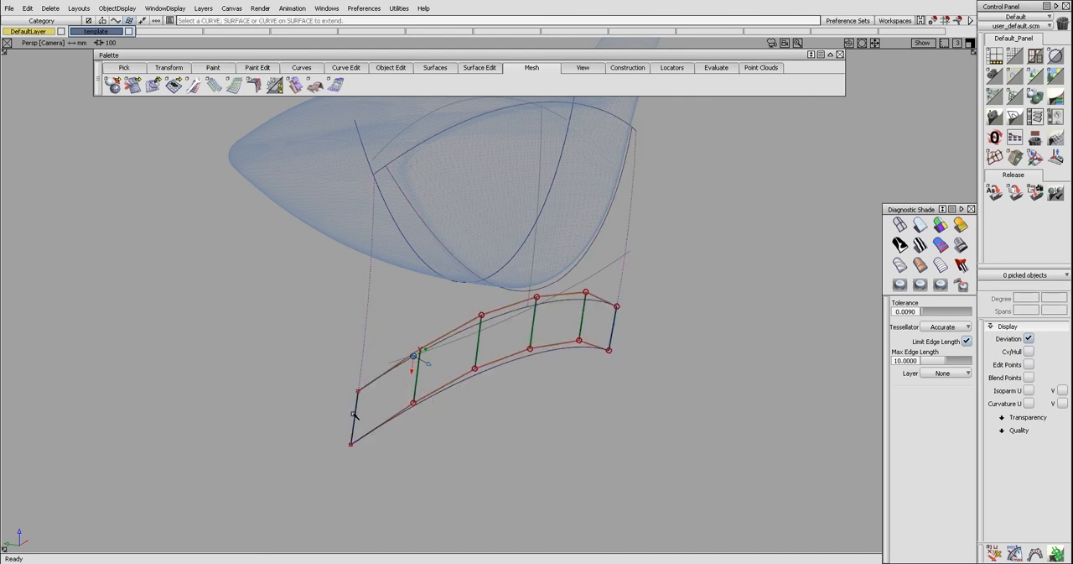
left_click_drag(354, 414, 258, 450)
Align the strip's toe-side end to the new patch with Tangent continuity and 3 extra CV rows
left_click_drag(360, 453, 361, 440, "ctrl+shift")
middle_click_drag(384, 422, 430, 388, "alt+shift")
left_click(368, 401)
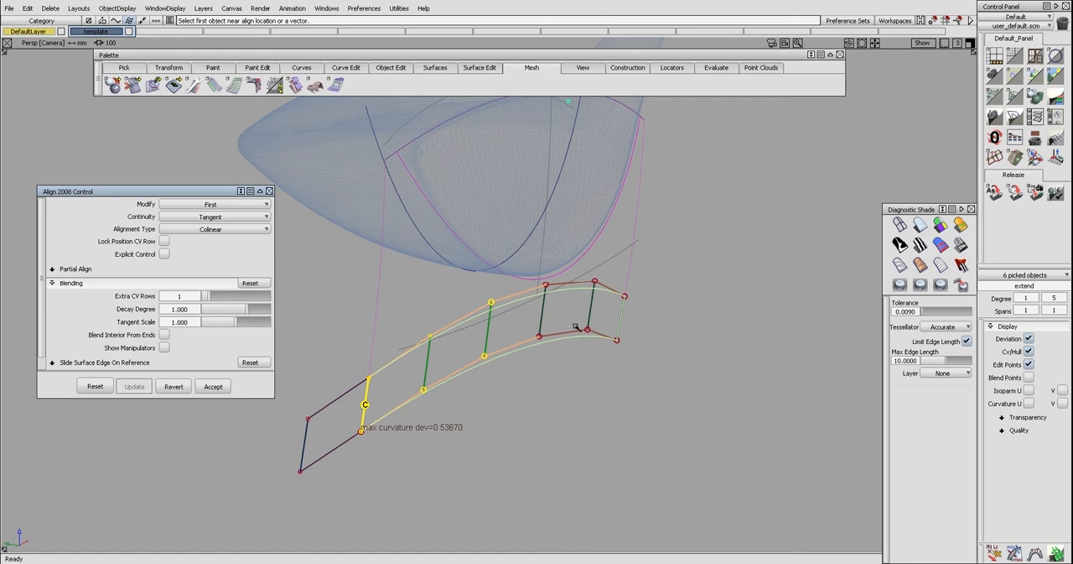
left_click_drag(204, 301, 223, 299)
Set the alignment type to Default and hide the strip's control points and hulls
left_click_drag(330, 435, 337, 404, "ctrl+shift")
middle_click_drag(381, 374, 385, 365, "alt+shift")
left_click_drag(385, 365, 413, 385, "alt+shift")
key("Delete")
left_click_drag(400, 349, 373, 392, "ctrl+shift")
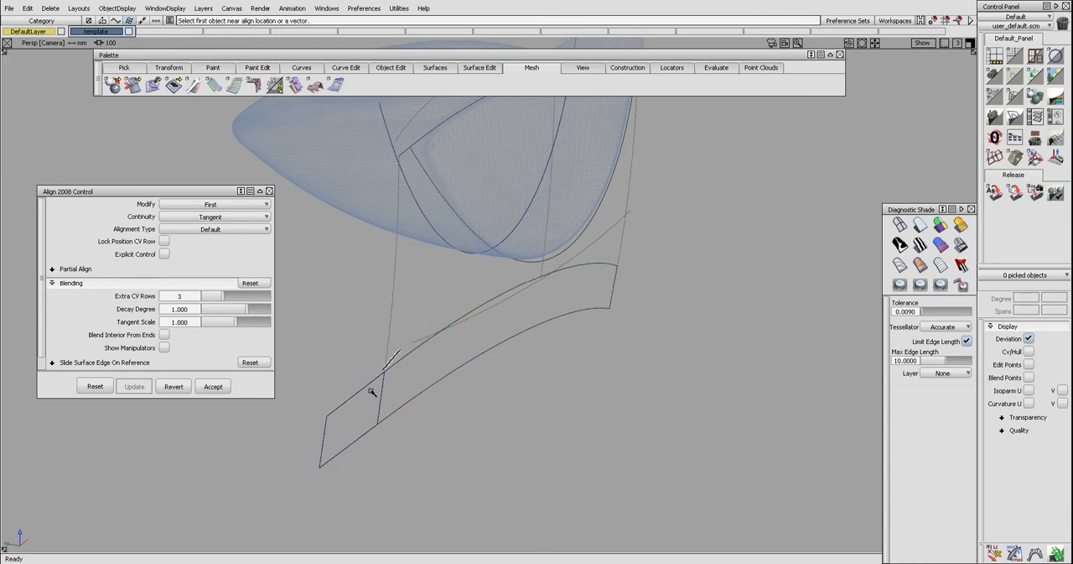
Pick the toe-end patch's four corner control points and move them in the top view to test the linked alignment
left_click(368, 384)
key("c")
mouse_move(317, 441)
left_mouse_down("ctrl+shift")
mouse_move(330, 416)
mouse_move(317, 433)
left_mouse_up("ctrl+shift")
left_click(330, 428)
left_click(385, 400)
key("F5")
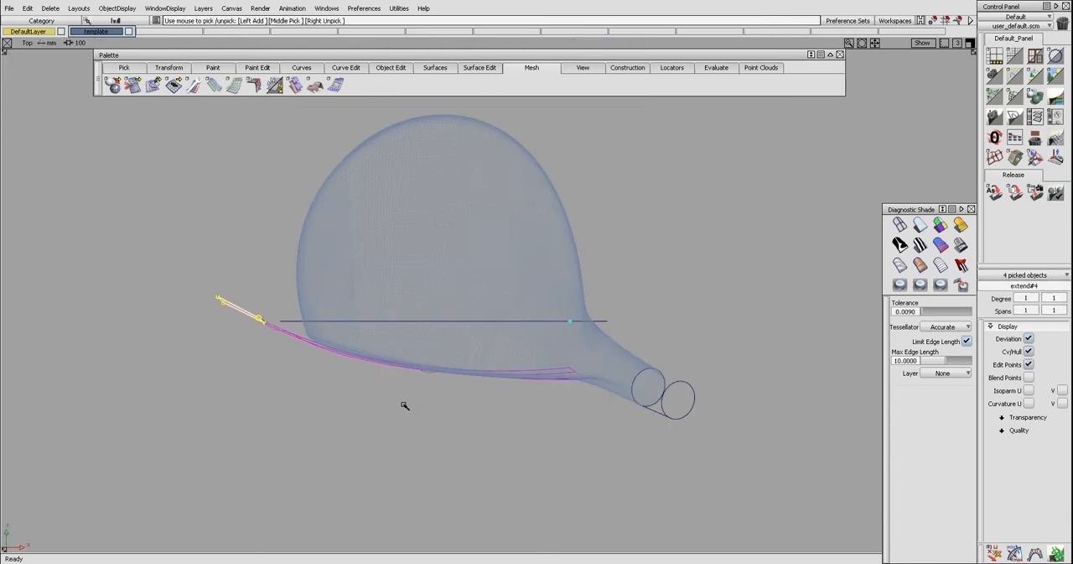
right_click_drag(339, 378, 365, 396, "ctrl+shift")
right_click(364, 392)
left_click_drag(364, 397, 364, 387, "ctrl+shift")
Trim the rail surface to the outline of the club face
middle_click_drag(386, 382, 394, 370, "ctrl+shift")
left_click(394, 370)
key("space")
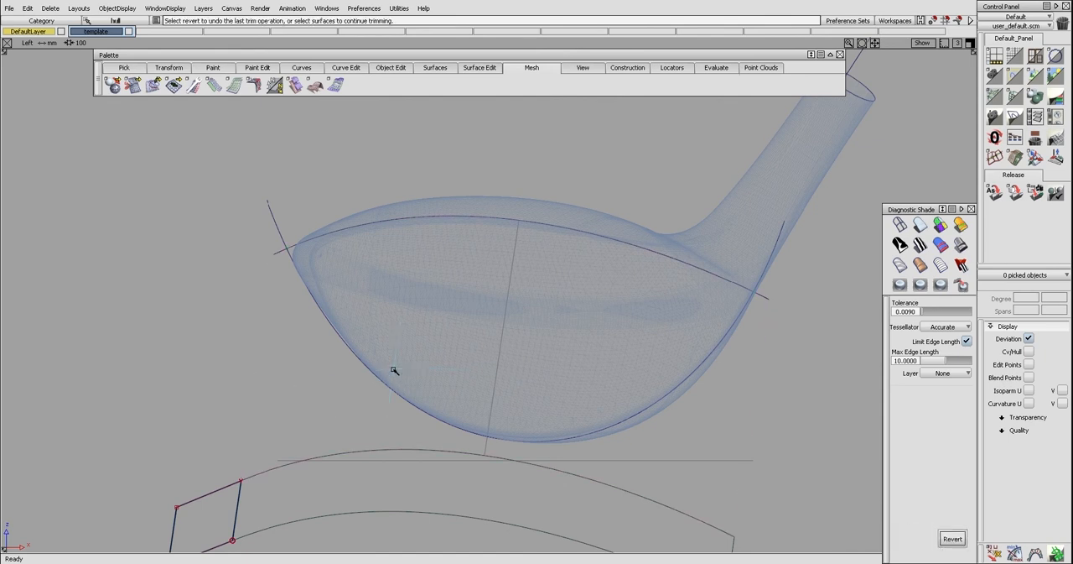
right_click_drag(420, 403, 374, 352, "ctrl+shift")
left_click_drag(368, 362, 411, 332, "alt+shift")
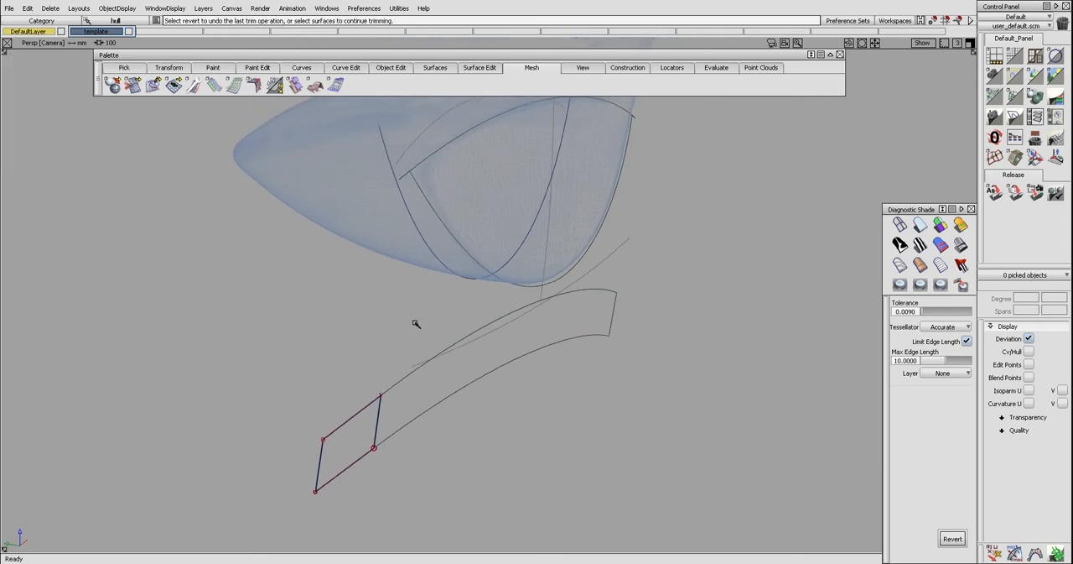
Duplicate the trimmed rail surface's lower edge as a separate curve
left_click(468, 259)
right_click_drag(491, 295, 460, 273, "ctrl+shift")
right_click_drag(312, 341, 368, 345, "alt+shift")
middle_click_drag(642, 377, 591, 370, "alt+shift")
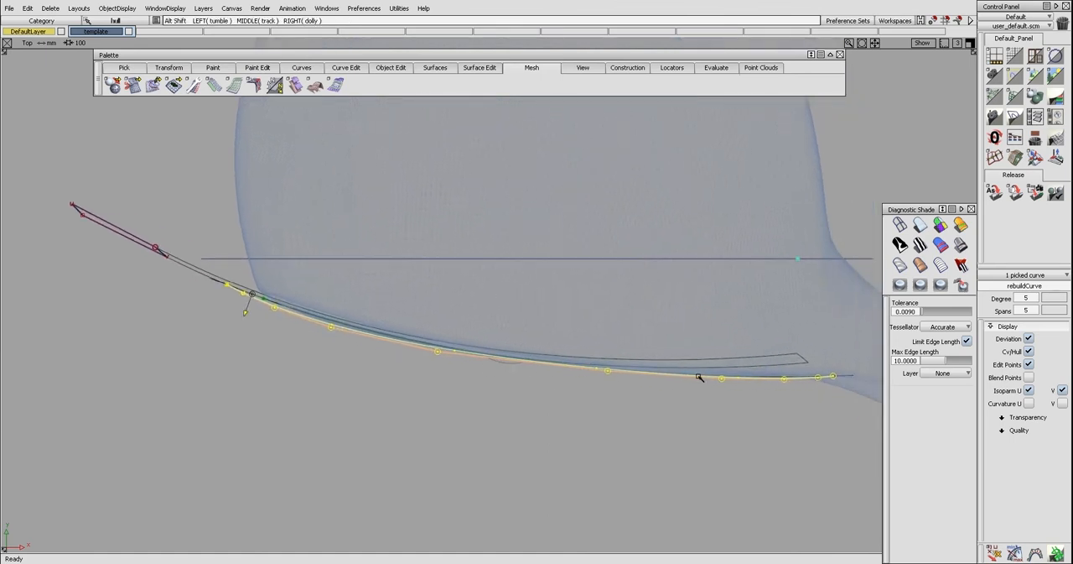
Draw a straight line from the face's toe-side corner to its heel-side corner
right_click_drag(447, 378, 491, 325, "alt+shift")
left_click_drag(491, 326, 477, 292, "alt+shift")
left_click(444, 313)
middle_click_drag(422, 183, 422, 191, "ctrl+shift")
left_click(404, 166)
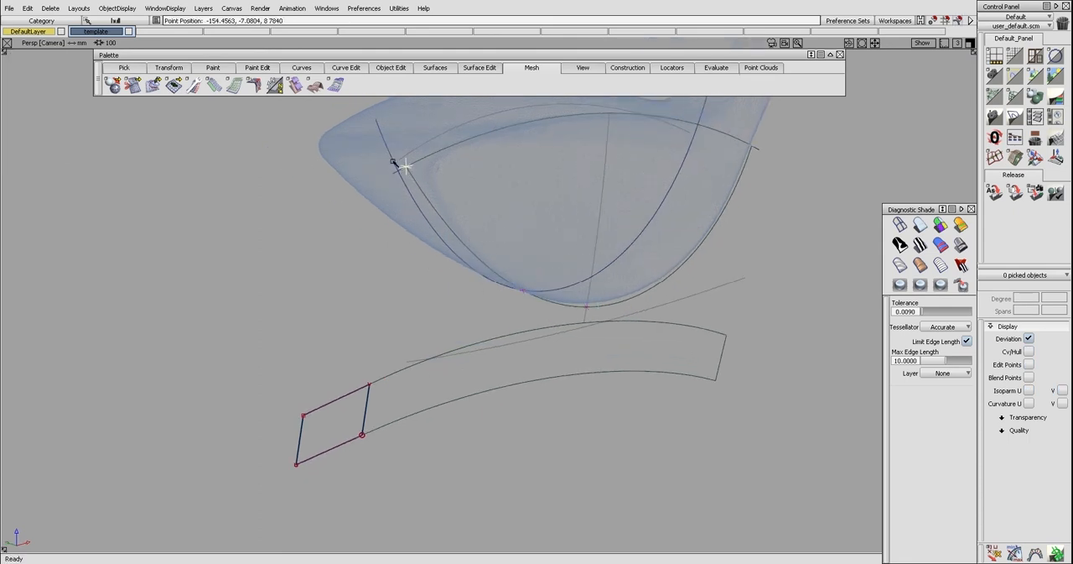
left_click(745, 169)
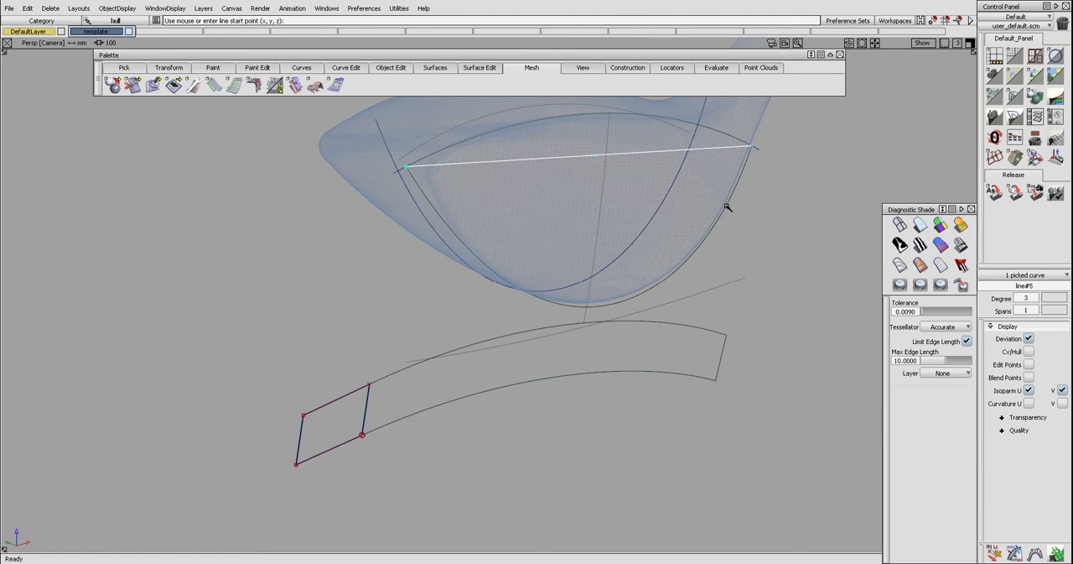
Align the line to the face's lower edge with Position continuity, Align by project and Explicit Control off
key("ctrl+a")
left_click(727, 206)
left_click(704, 150)
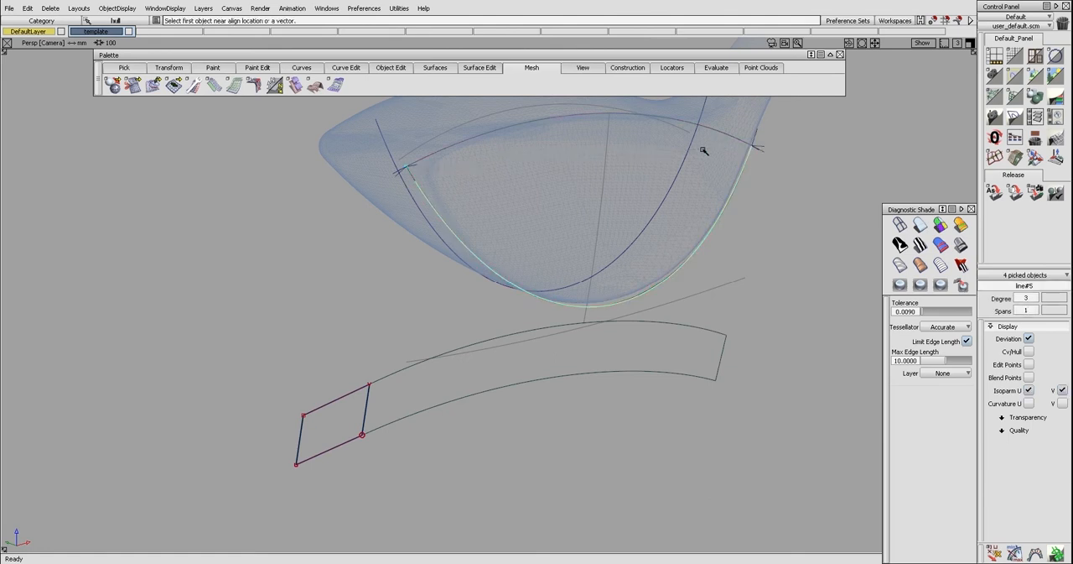
left_click_drag(717, 252, 768, 251, "ctrl+shift")
left_click(695, 250)
left_click_drag(678, 267, 717, 237, "ctrl+shift")
key("ctrl+q")
left_click(675, 275)
left_click(676, 275)
left_click(681, 294)
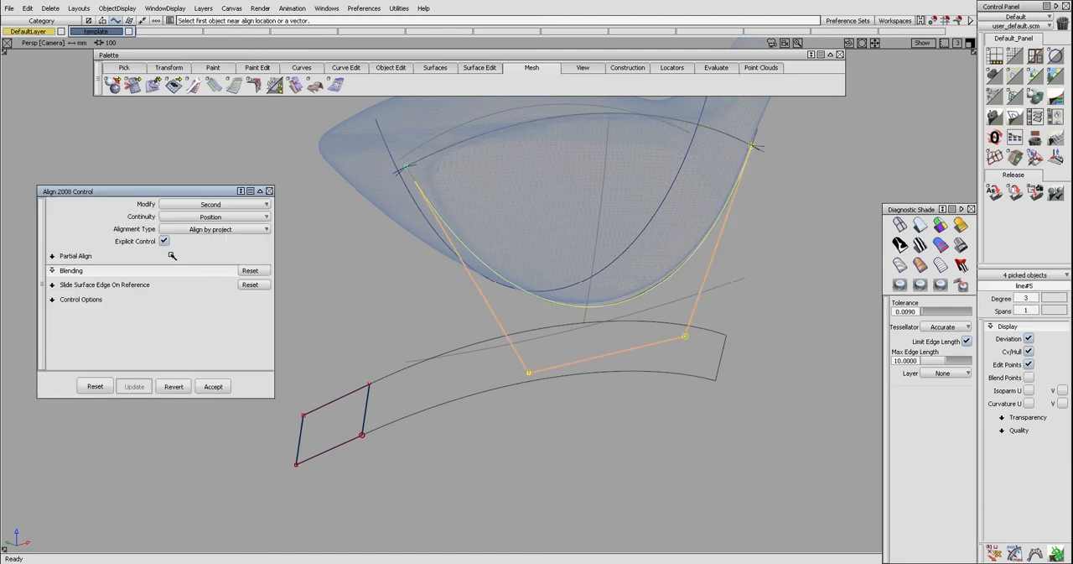
left_click(165, 241)
left_click(269, 191)
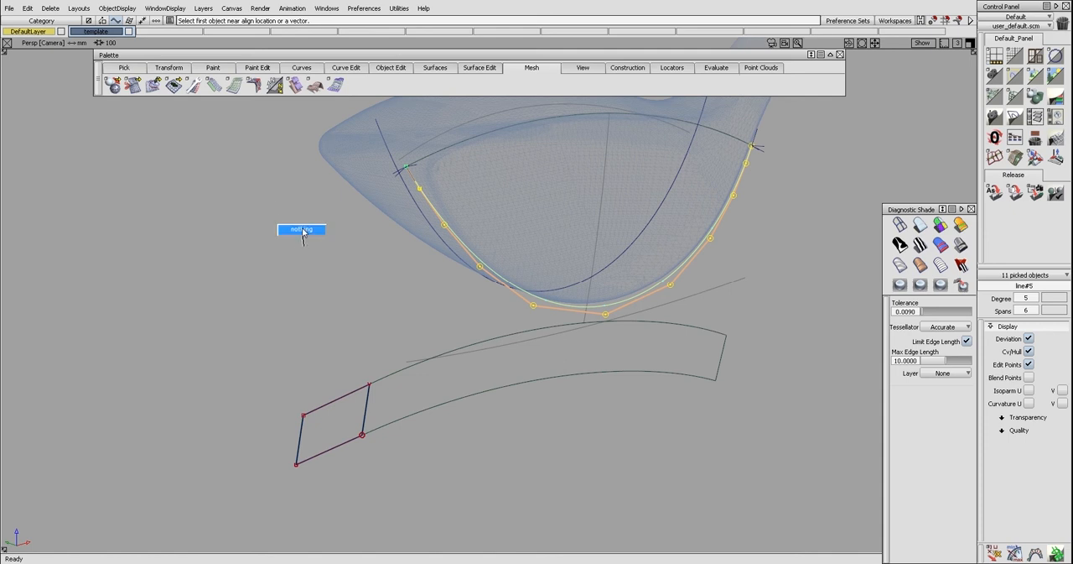
Try moving the toe-end patch's control points along their normals in the top view
key("F5")
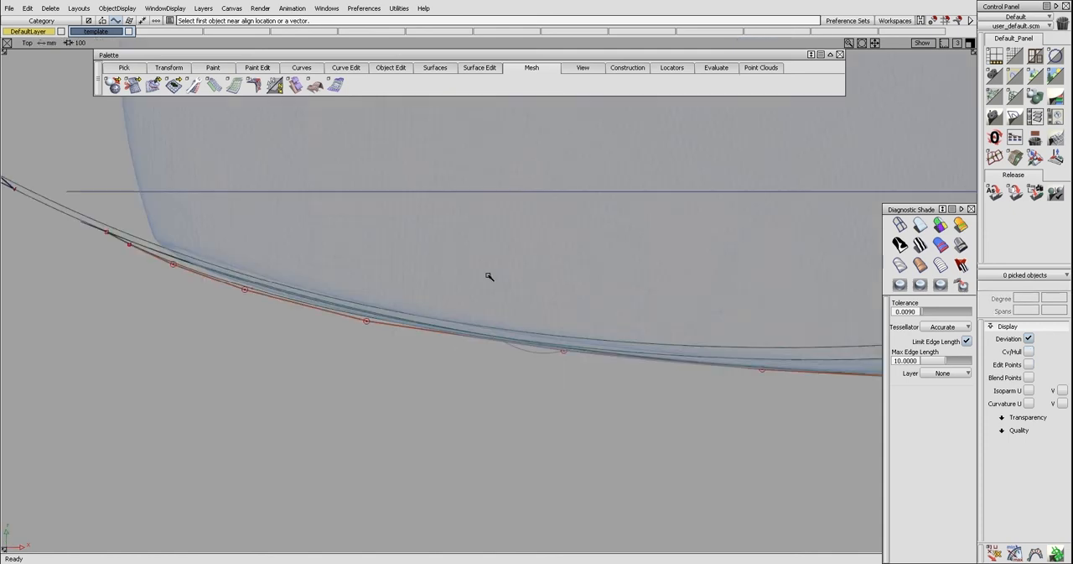
right_click_drag(469, 271, 391, 283, "alt+shift")
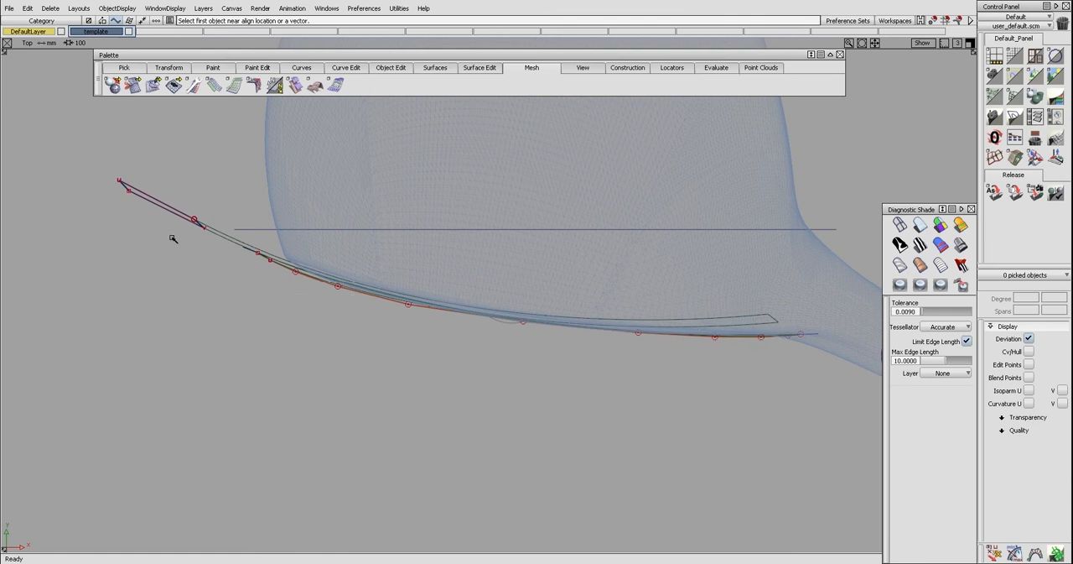
left_click_drag(228, 247, 227, 244, "ctrl+shift")
left_click_drag(117, 173, 216, 283)
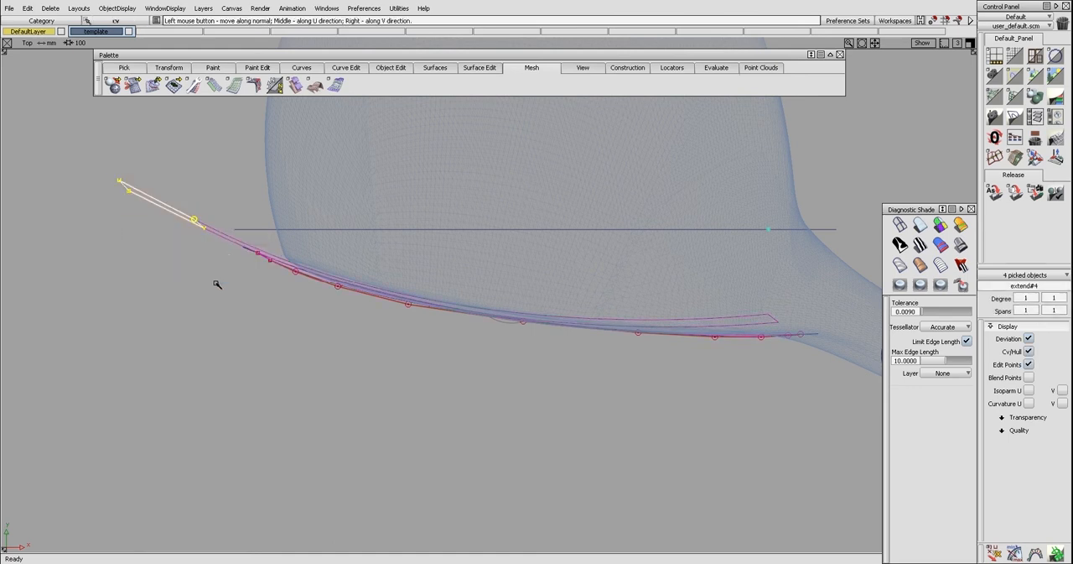
left_click(242, 286)
left_click(246, 261)
left_click_drag(261, 301, 261, 290, "ctrl+shift")
left_click(279, 257)
key("alt+t")
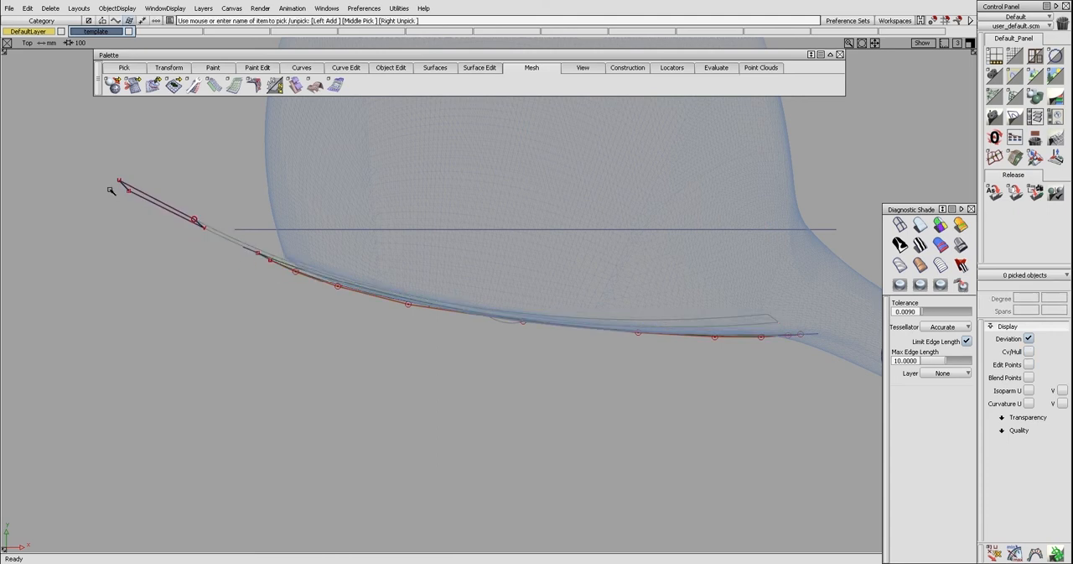
Set mouse sensitivity to 10 and move the toe-end patch's four control points along Y
left_click_drag(111, 190, 171, 212, "ctrl+shift")
left_click_drag(77, 164, 222, 263)
middle_click_drag(221, 263, 227, 289, "ctrl+shift")
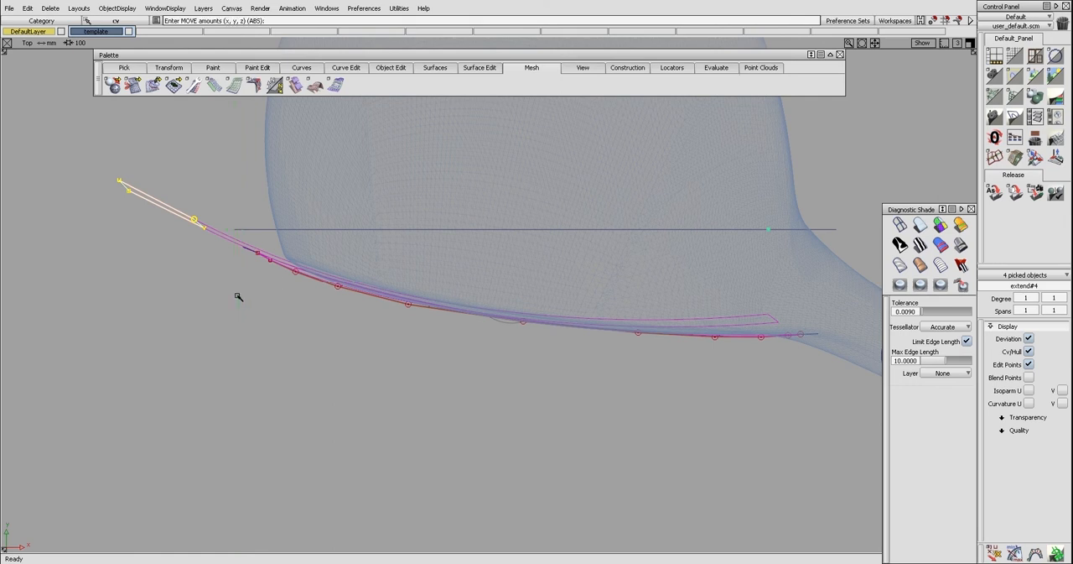
right_click(248, 293)
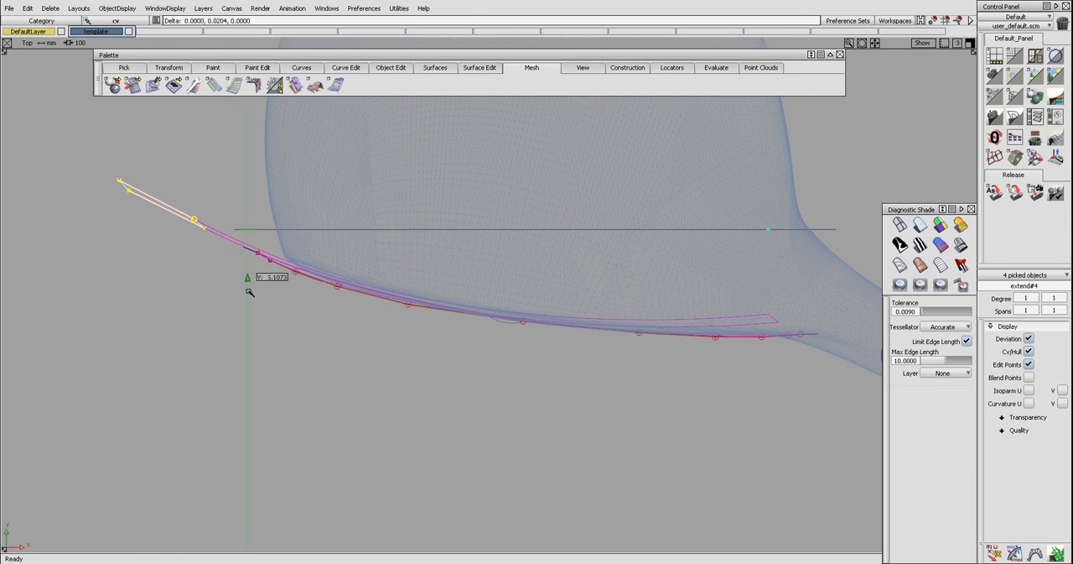
middle_click_drag(249, 302, 251, 331, "ctrl+shift")
key("ctrl+alt")
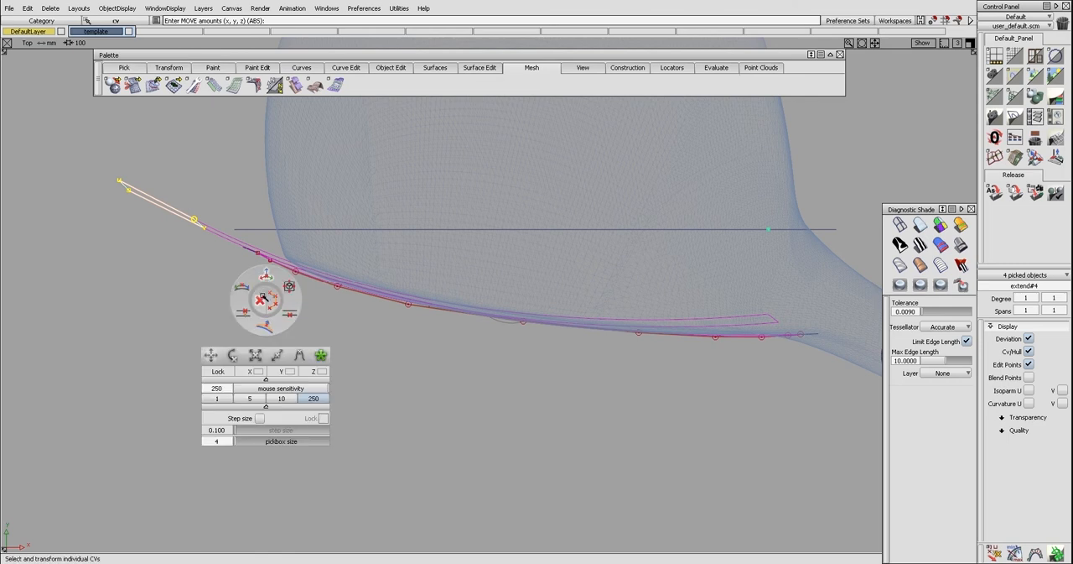
left_click(286, 398)
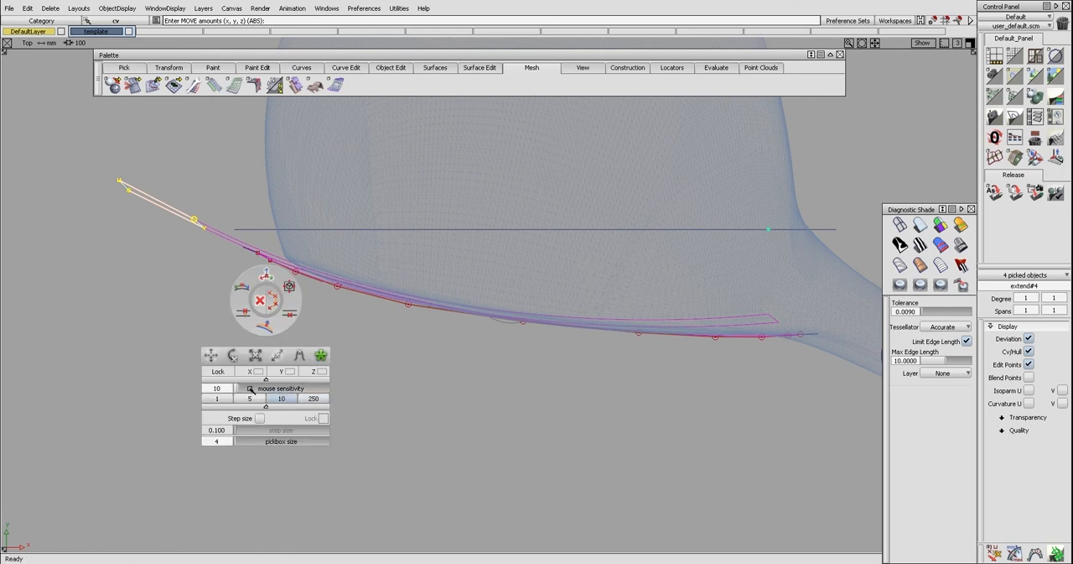
mouse_move(286, 360)
right_mouse_down()
mouse_move(276, 314)
mouse_move(277, 322)
mouse_move(285, 305)
right_mouse_up()
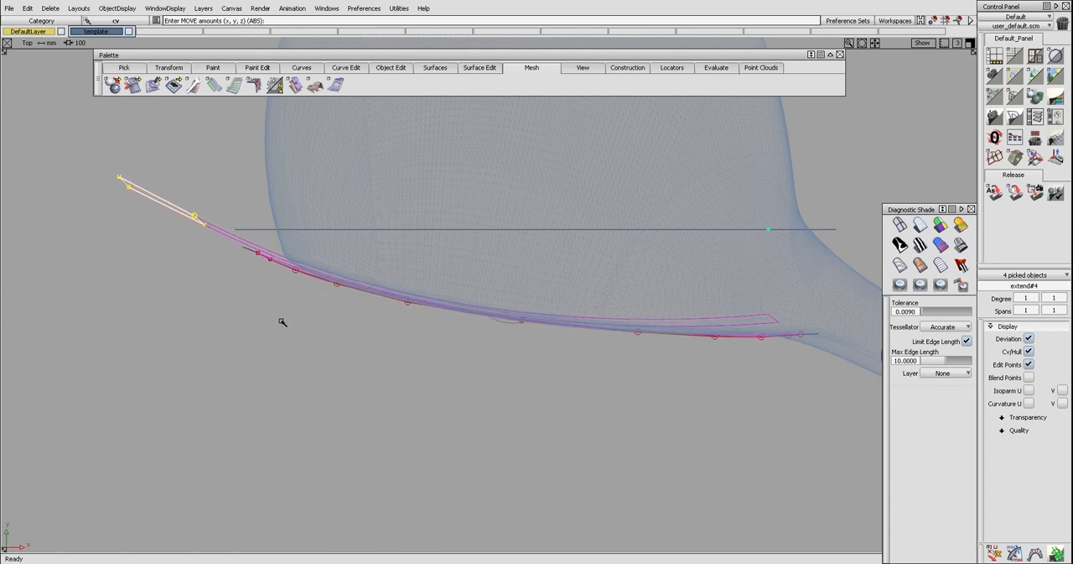
Examine how the projected curve and its control points follow the face's lower edge from toe to heel
right_click_drag(269, 314, 328, 334, "alt+shift")
middle_click_drag(346, 323, 310, 339, "alt+shift")
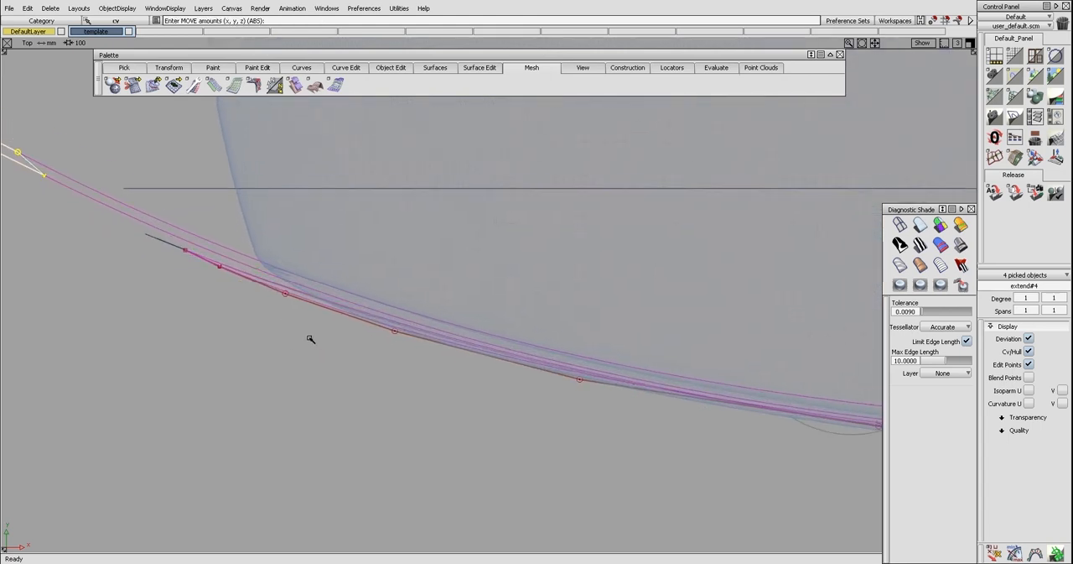
left_click_drag(384, 315, 383, 312, "ctrl+shift")
left_click(379, 324)
right_click_drag(379, 335, 315, 310, "alt+shift")
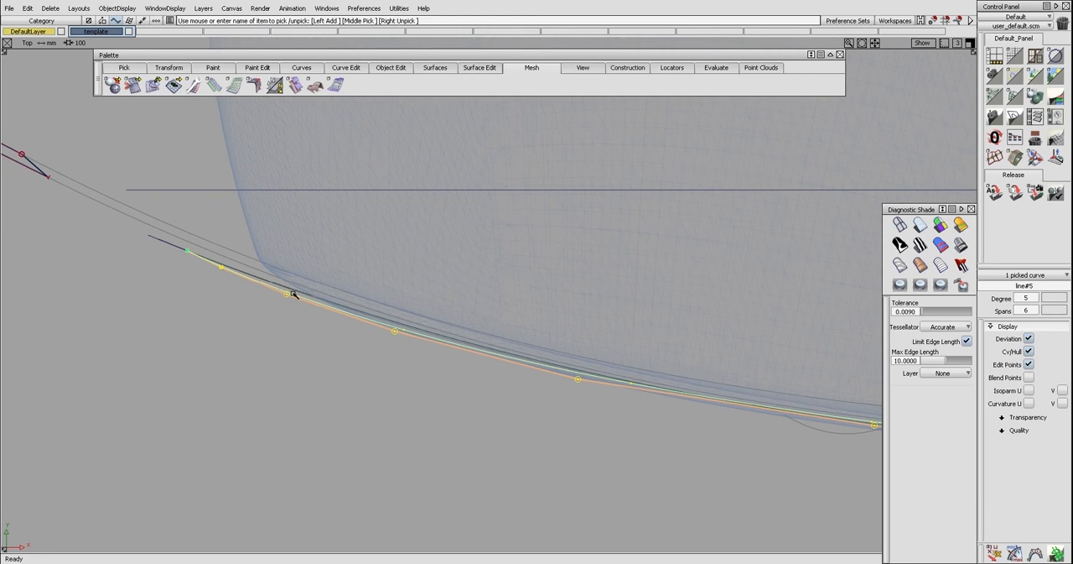
mouse_move(563, 364)
left_mouse_down("alt+shift")
mouse_move(604, 364)
mouse_move(377, 342)
mouse_move(559, 367)
left_mouse_up("alt+shift")
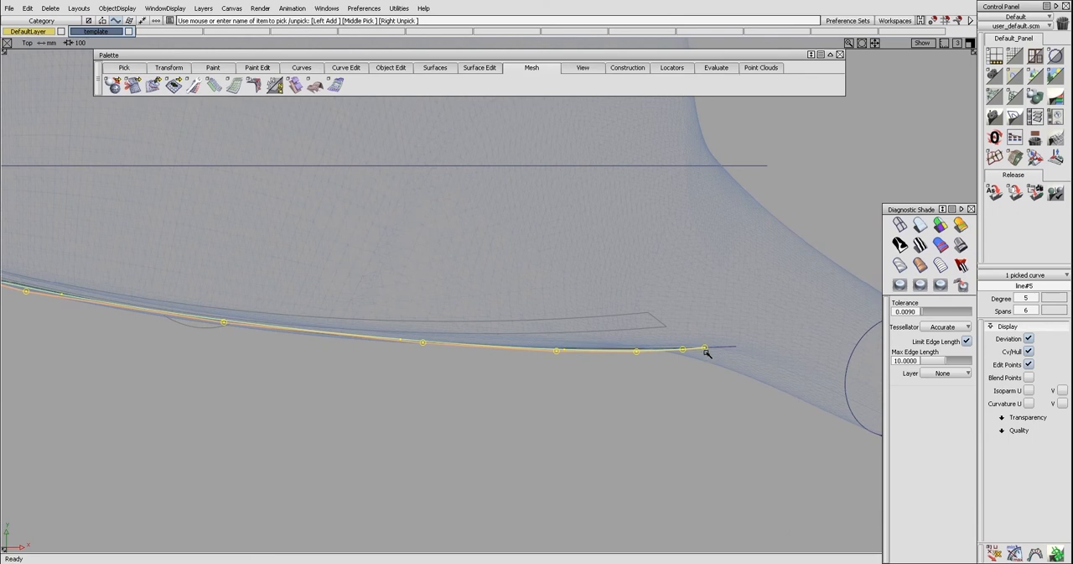
left_click_drag(541, 353, 258, 314, "alt+shift")
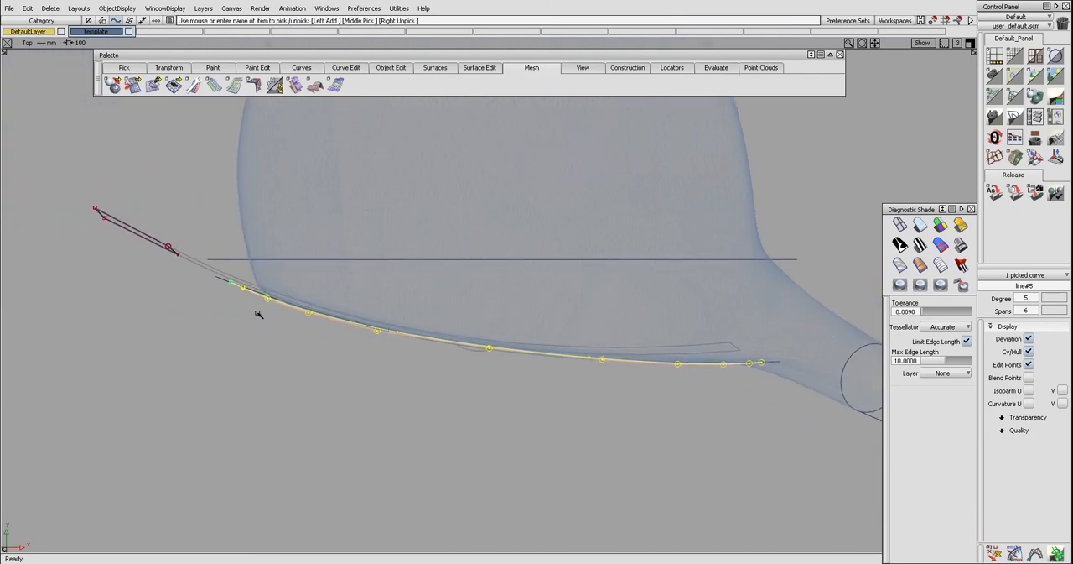
right_click_drag(607, 344, 608, 372)
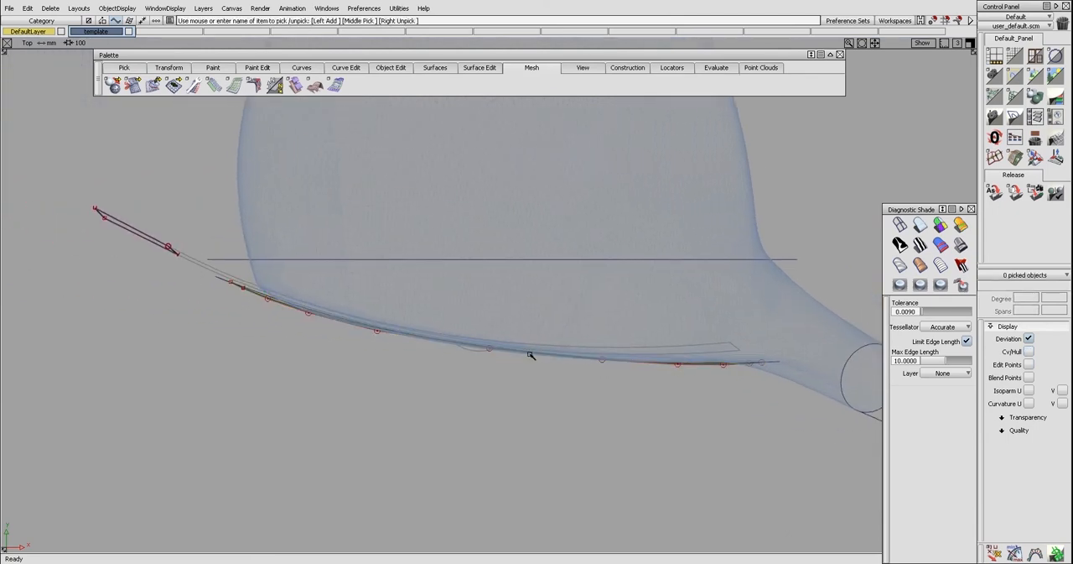
Clear the aligned curve's control points and the overhanging outline curve from the face
left_click_drag(528, 344, 531, 359)
right_click_drag(539, 340, 534, 362)
right_click_drag(423, 342, 448, 349, "alt+shift")
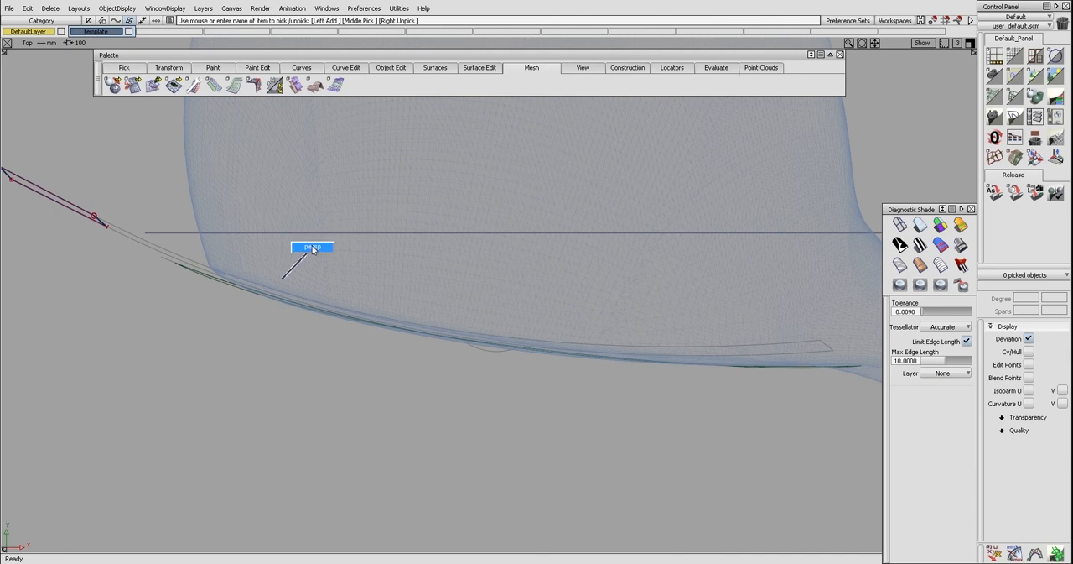
right_click_drag(313, 249, 313, 249, "ctrl+shift")
mouse_move(311, 261)
left_mouse_down("alt+shift")
mouse_move(422, 263)
mouse_move(514, 231)
left_mouse_up("alt+shift")
right_click_drag(516, 227, 507, 245, "ctrl+shift")
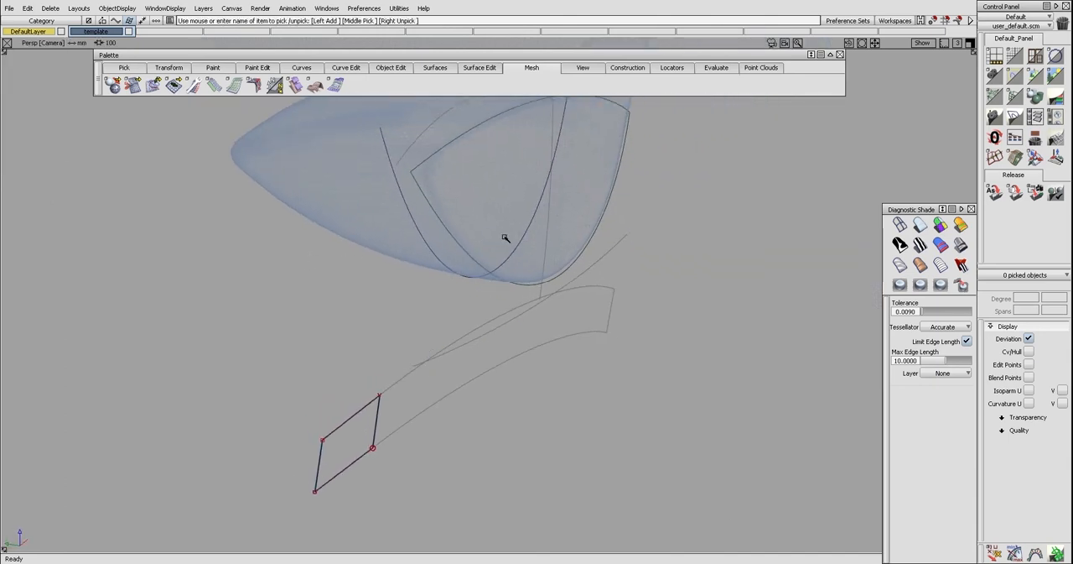
Show the trimmed rail surface's control points and hulls and inspect the surface from several angles
left_click(460, 239)
left_click_drag(436, 254, 589, 230, "alt+shift")
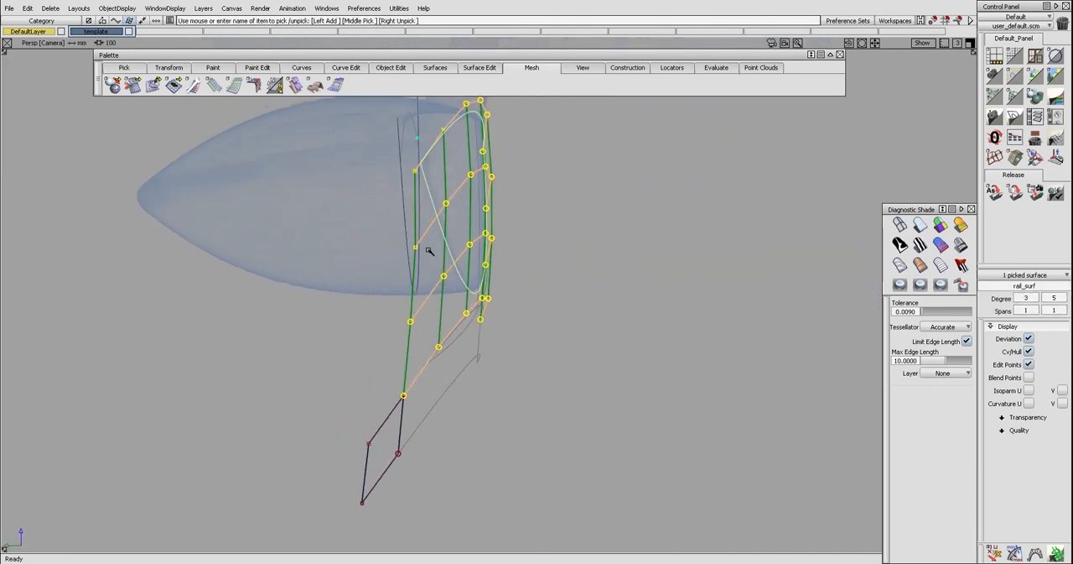
left_click_drag(342, 384, 407, 181, "alt+shift")
left_click_drag(527, 293, 431, 307, "alt+shift")
left_click_drag(686, 259, 386, 344, "alt+shift")
left_click_drag(614, 276, 459, 242, "alt+shift")
left_click(433, 286)
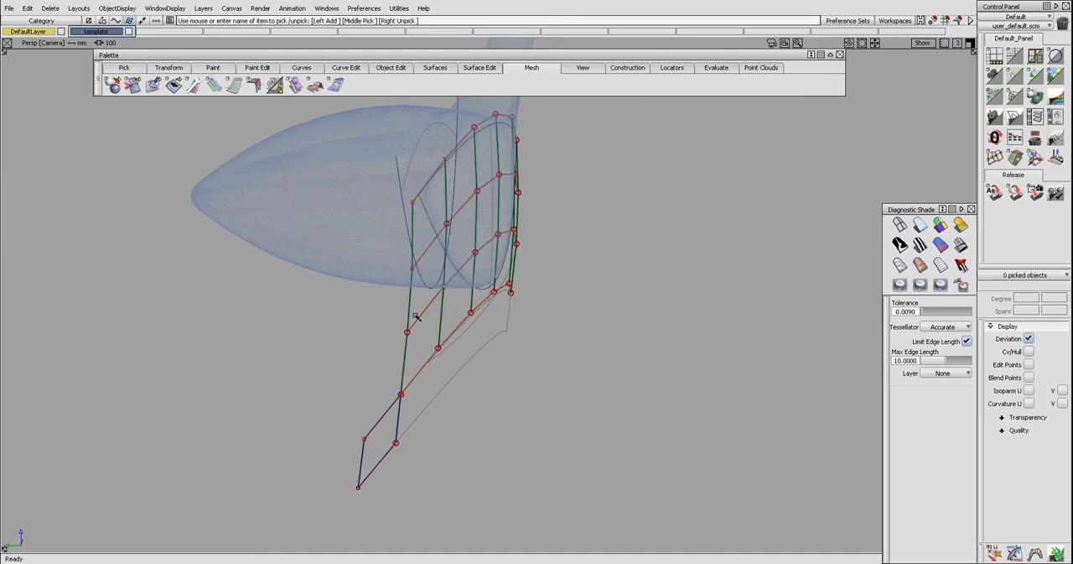
Delete the toe-end patch and the strip below the face, including their construction history
left_click(372, 425)
key("Delete")
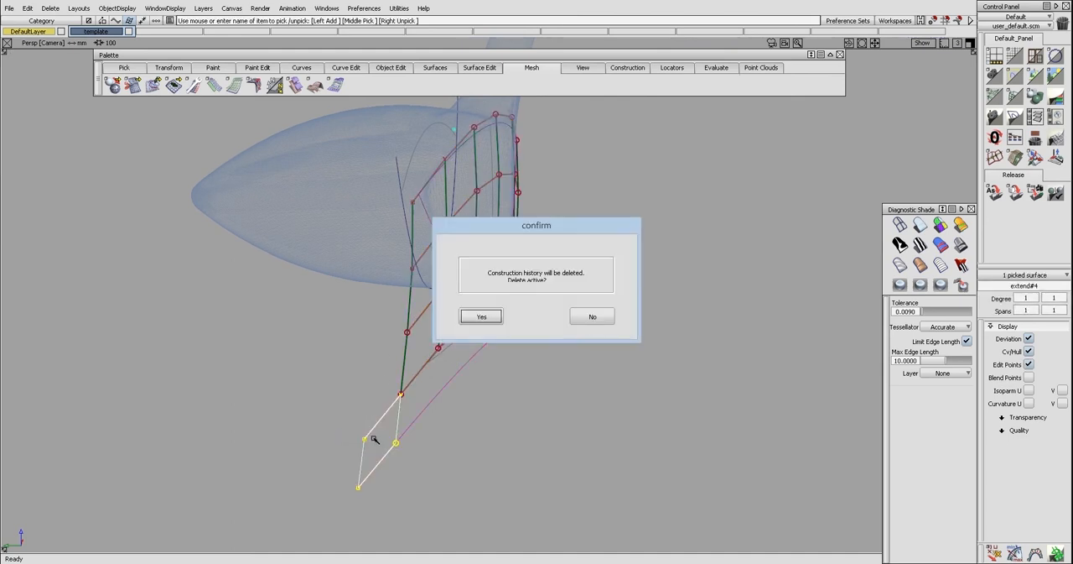
key("Return")
left_click_drag(403, 439, 411, 364, "alt+shift")
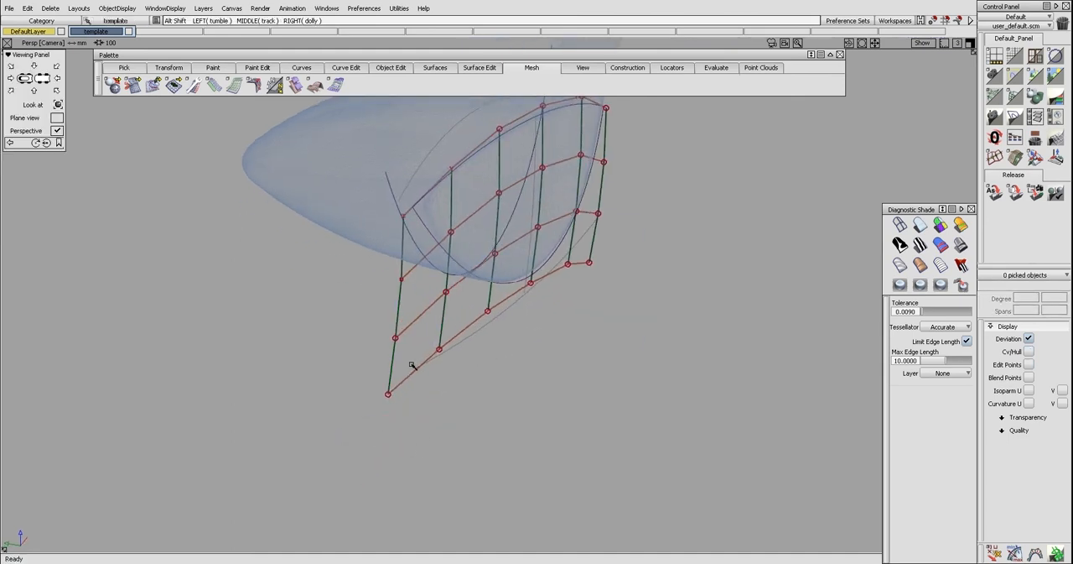
Delete the trim projection curve and the rail surface over the club face
left_click(397, 206)
key("Delete")
left_click(530, 283)
key("Delete")
left_click_drag(559, 306, 504, 269, "ctrl+shift")
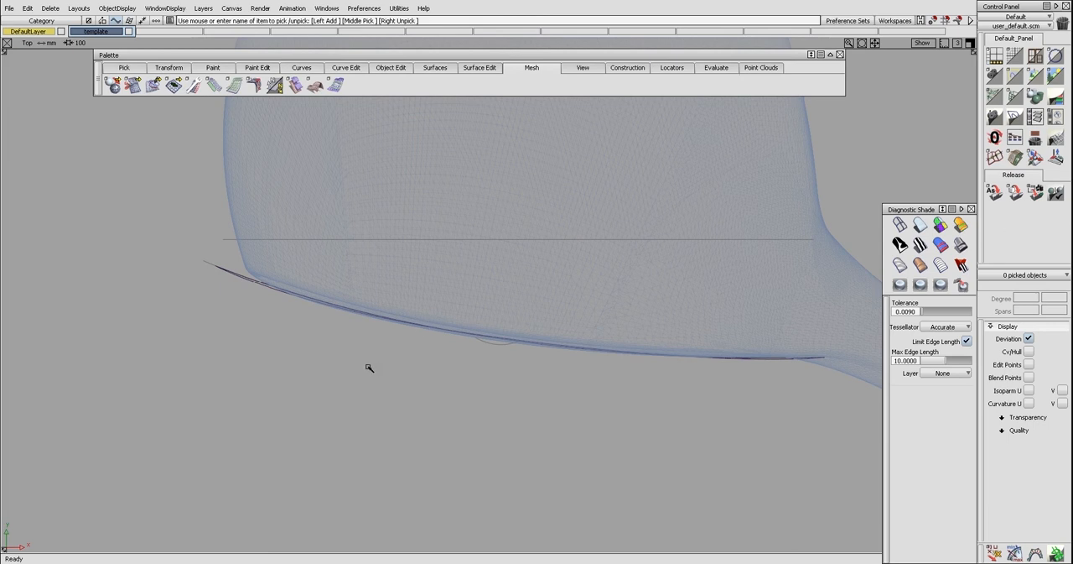
Fit a curve of degree 5 with one span to the face's lower outline
key("F8")
left_click_drag(479, 273, 464, 278, "alt+shift")
left_click_drag(510, 248, 398, 254, "alt+shift")
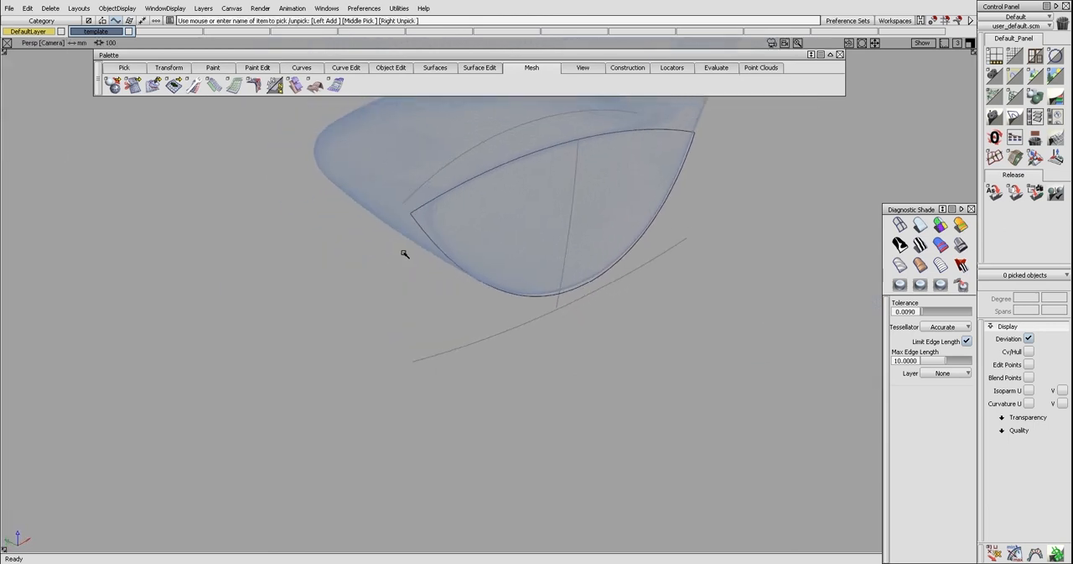
key("F6")
right_click_drag(462, 208, 414, 211, "alt+shift")
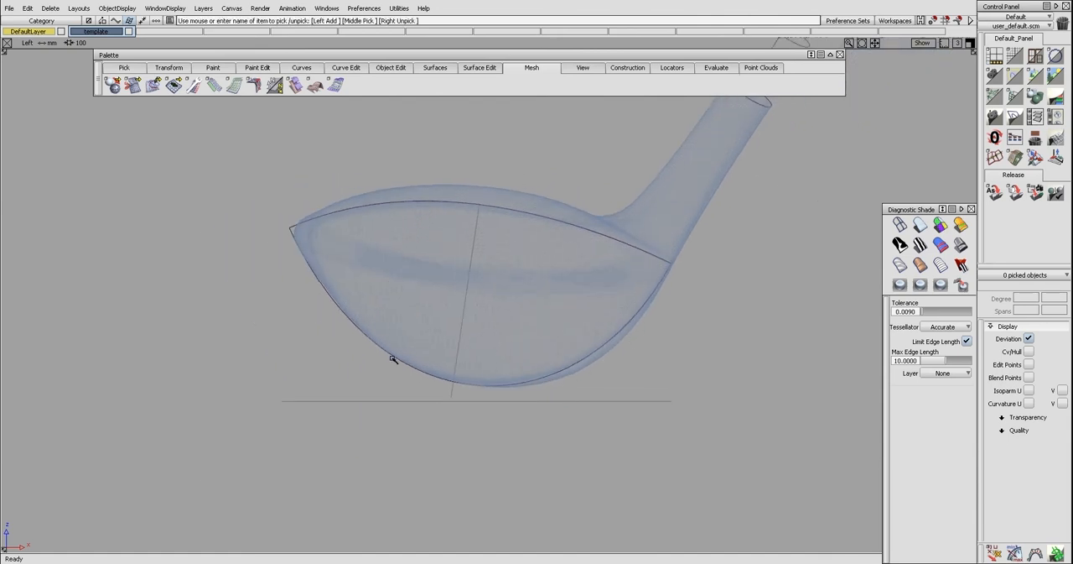
key("ctrl+f")
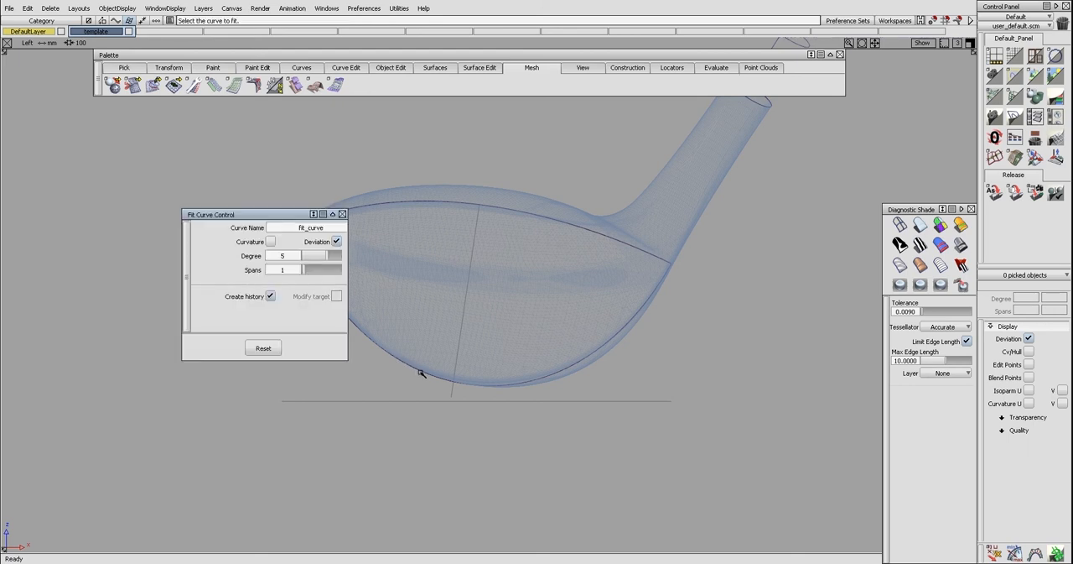
left_click(422, 374)
right_click_drag(422, 373, 401, 365, "alt+shift")
middle_click_drag(442, 360, 507, 367, "alt+shift")
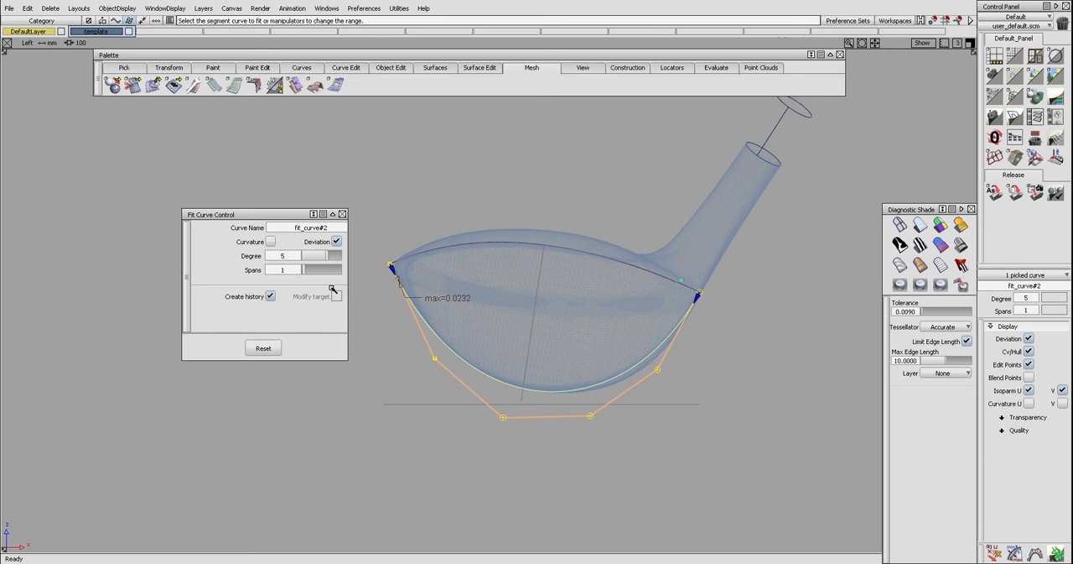
Refit the lower outline curve with only two control points between its ends
key("ctrl+r")
left_click_drag(363, 326, 367, 309, "ctrl+shift")
left_click_drag(643, 402, 545, 394, "ctrl+shift")
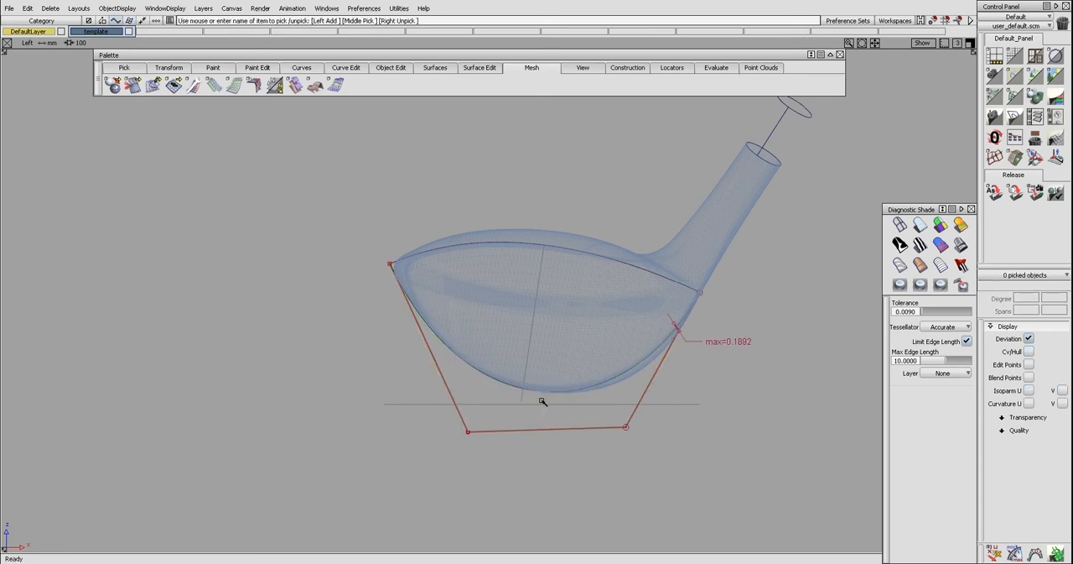
Adjust the toe-end control points of the fitted lower outline curve against the face edge in the top view
left_click(536, 389)
right_click_drag(568, 400, 516, 362, "ctrl+shift")
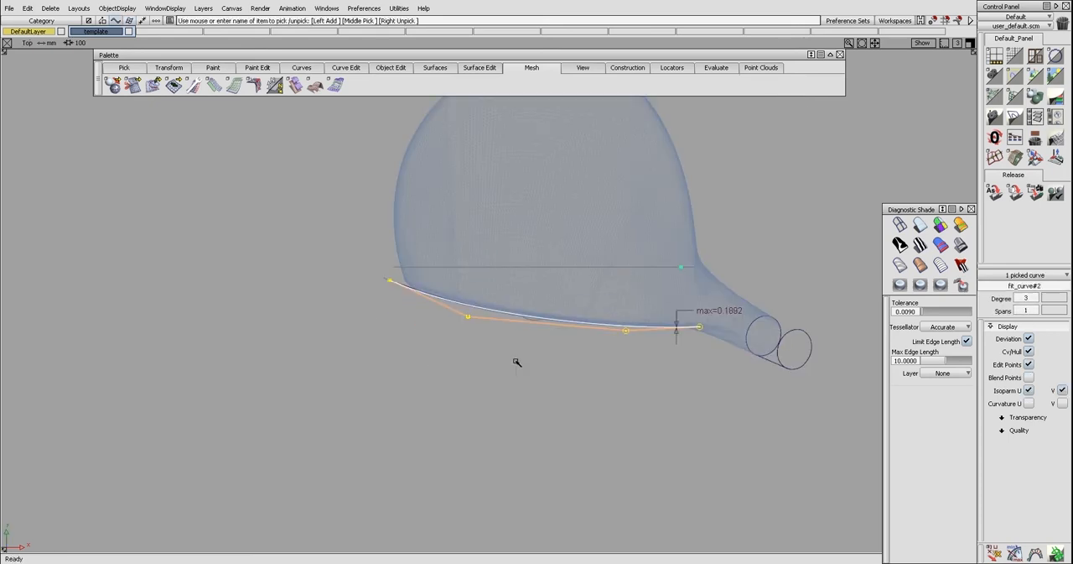
left_click_drag(503, 361, 471, 332, "ctrl+shift")
right_click_drag(418, 322, 511, 331, "alt+shift")
left_click_drag(423, 295, 483, 328, "ctrl+shift")
middle_click_drag(483, 329, 487, 338, "ctrl+shift")
right_click_drag(486, 337, 484, 328)
left_click(387, 276)
right_click_drag(411, 329, 412, 326)
left_click_drag(412, 326, 657, 390, "ctrl+shift")
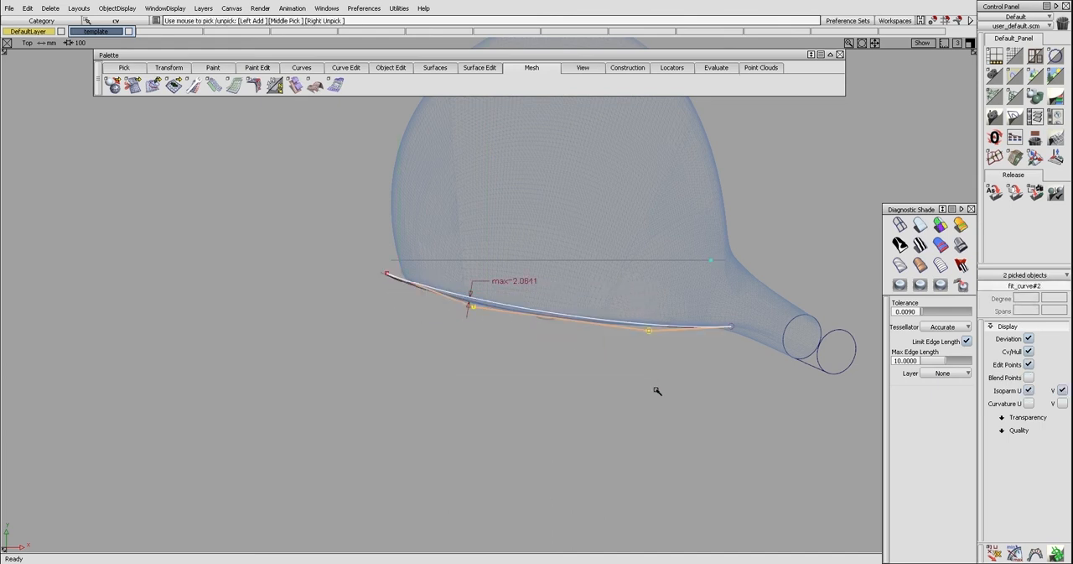
Move the lower outline curve's two inner control points outward from the face in the top view
right_click_drag(656, 391, 644, 346)
left_click(649, 337)
left_click(472, 312)
right_click_drag(473, 312, 480, 306)
left_click_drag(476, 325, 481, 348, "ctrl+shift")
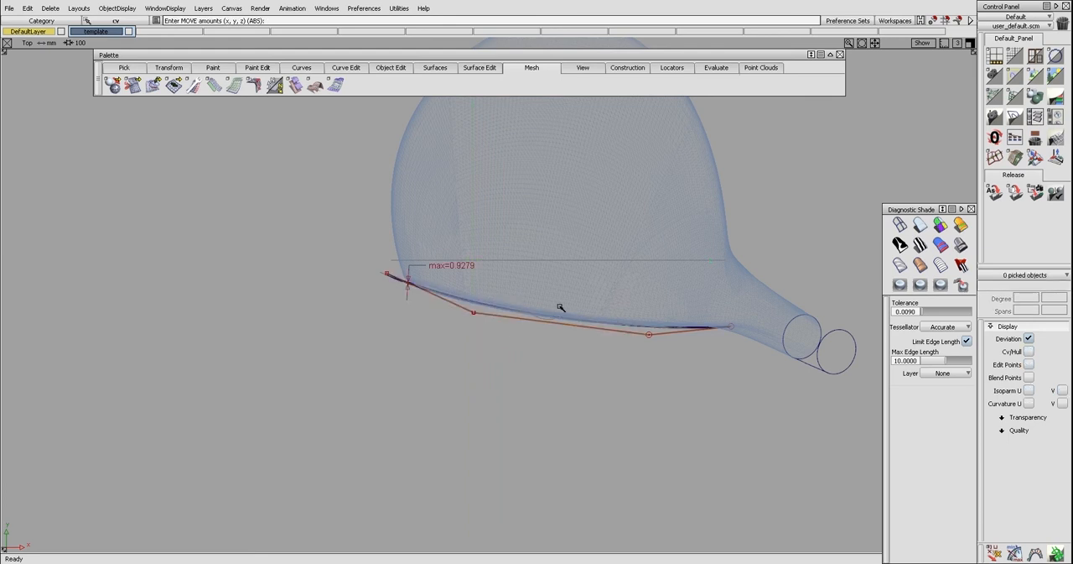
Project a scaled-down copy of the lower outline curve onto the face near its upper edge and delete the projecting copy
key("F6")
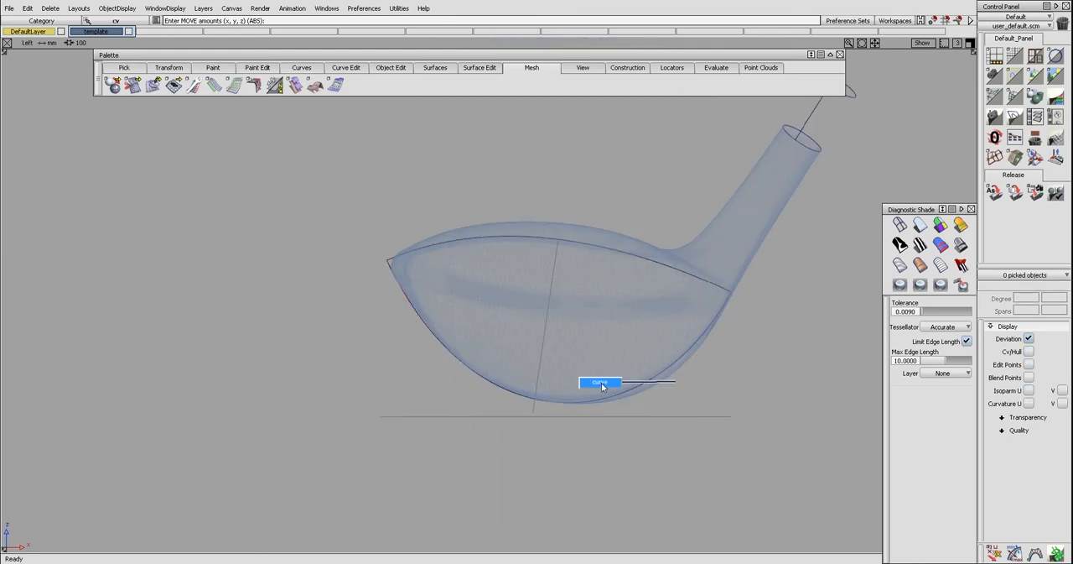
left_click(623, 403, "ctrl+shift")
left_click_drag(719, 408, 811, 370)
key("space")
left_click_drag(557, 308, 560, 284, "ctrl+shift")
mouse_move(560, 289)
left_mouse_down("ctrl+shift")
mouse_move(589, 296)
mouse_move(553, 285)
left_mouse_up("ctrl+shift")
left_click(610, 296)
left_click(577, 284)
key("space")
left_click(567, 287)
key("Delete")
key("Return")
Trim the face surface down to the small patch enclosed by the projected curve
left_click_drag(587, 256, 524, 269, "ctrl+shift")
left_click(575, 275)
key("space")
key("F8")
Build a Freeform Blend from the patch's curved edge to the lower outline curve, with both ends set to Edge Align and explicit control off
right_click_drag(520, 239, 522, 234, "ctrl+shift")
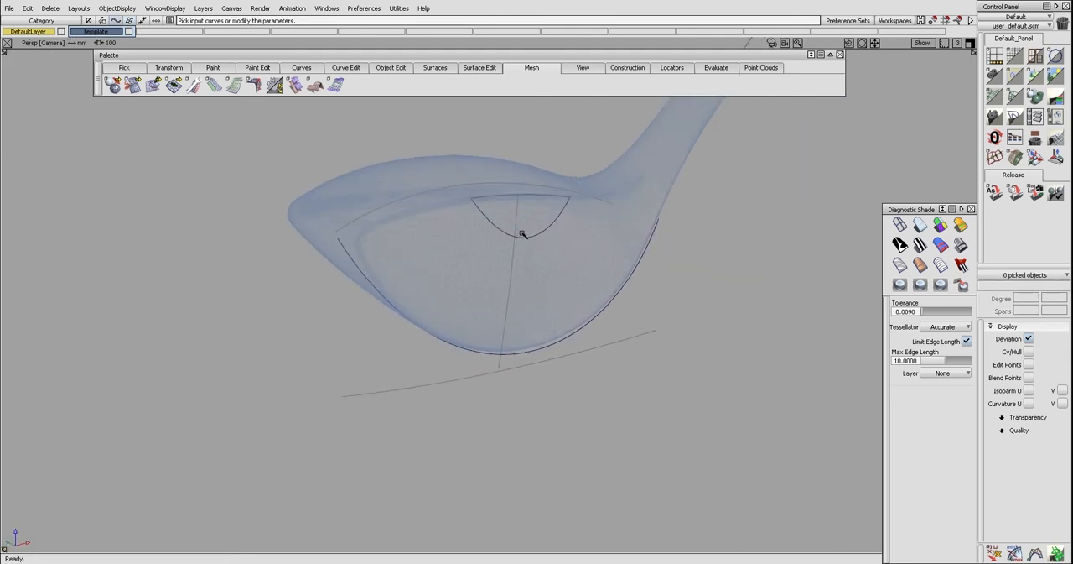
left_click(529, 357)
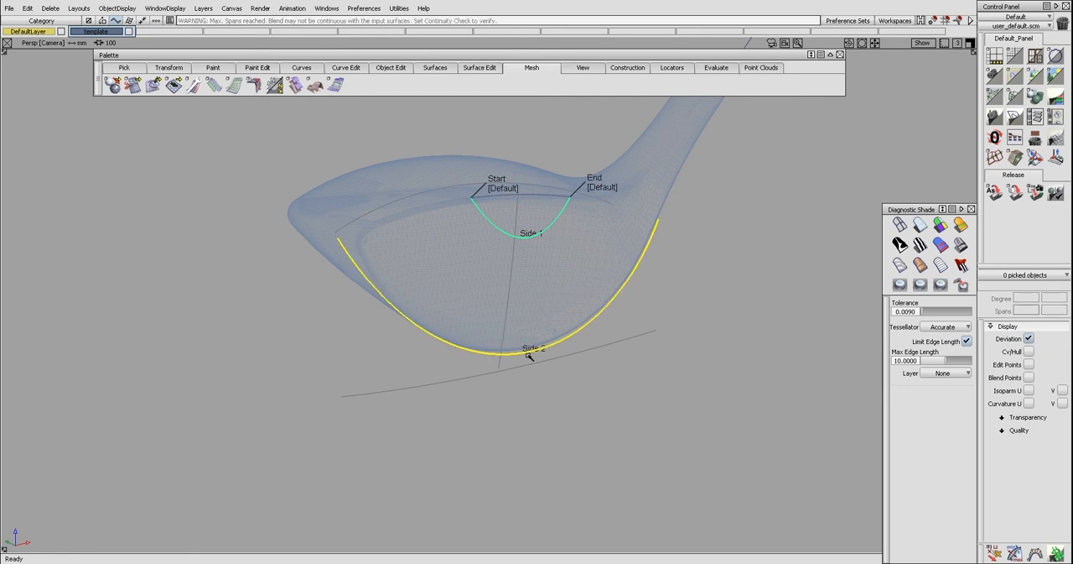
left_click(504, 188)
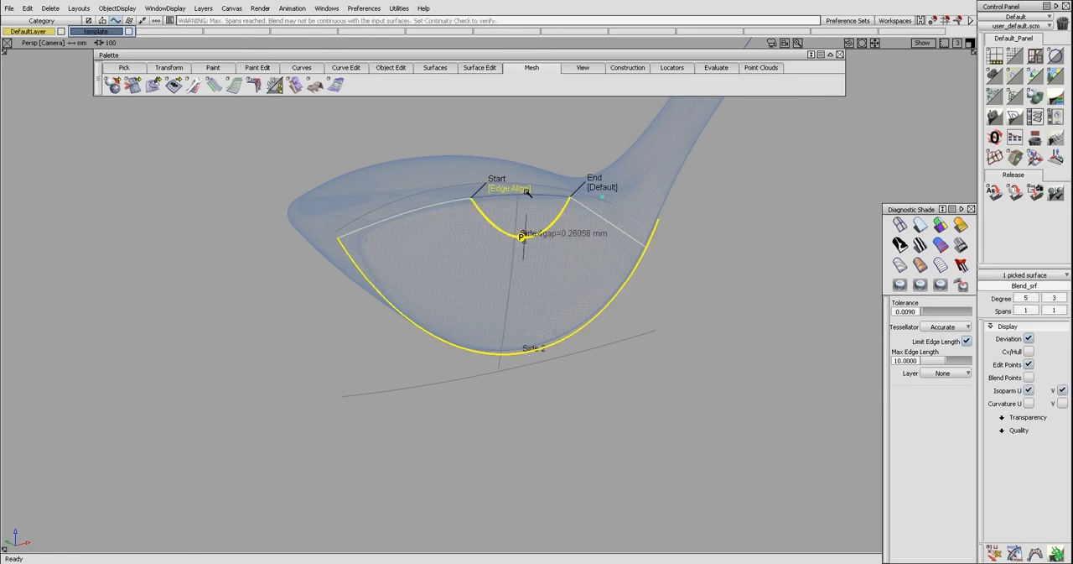
left_click(602, 188)
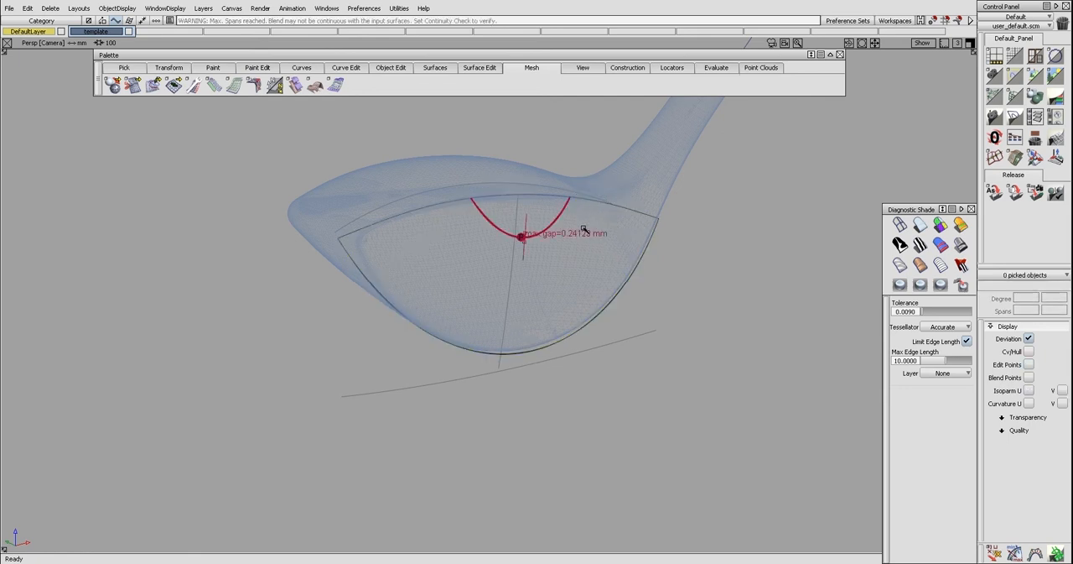
left_click(543, 295)
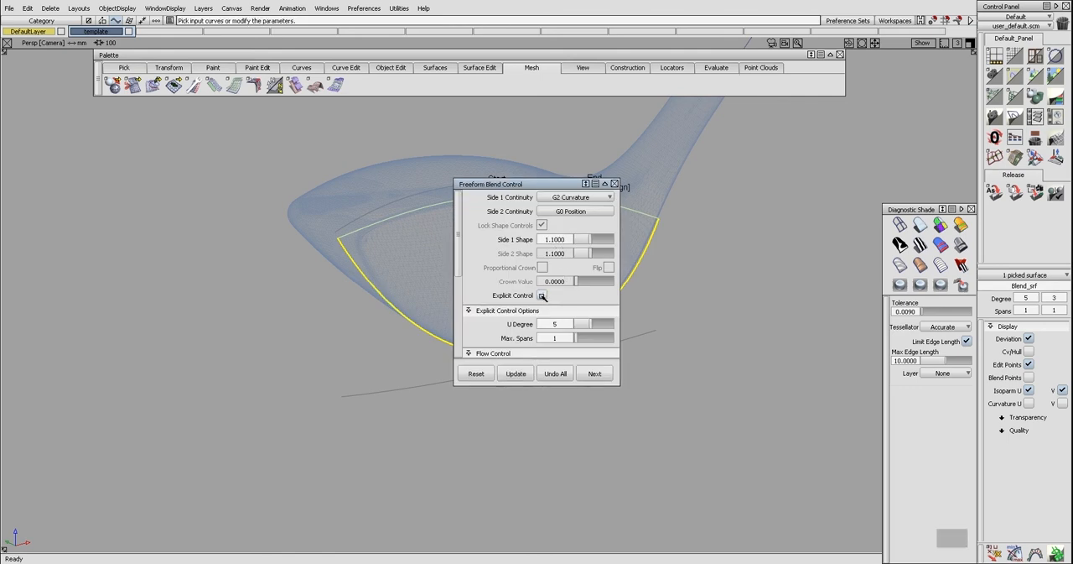
left_click(615, 183)
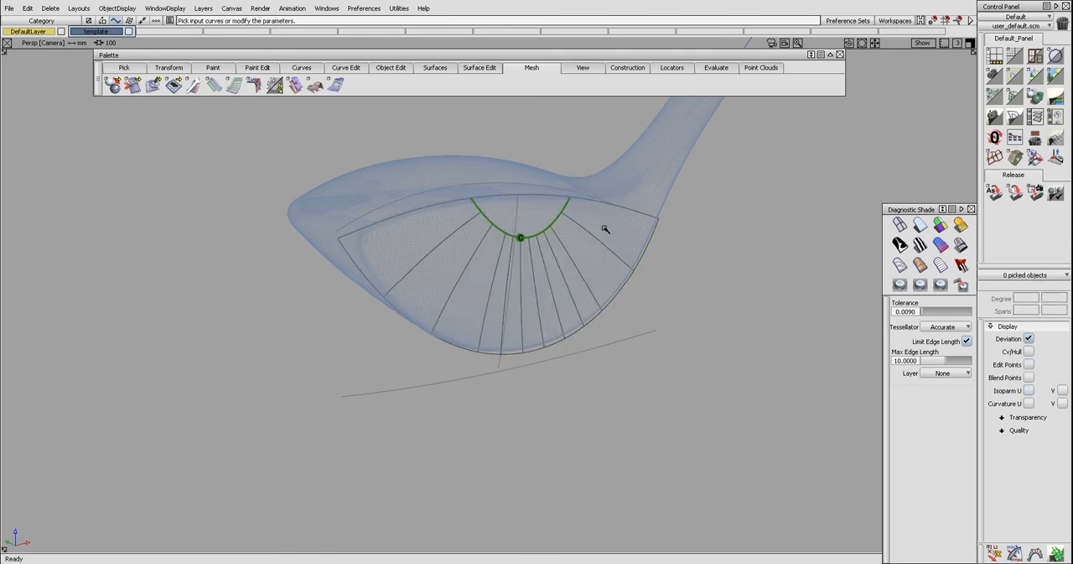
Shade the face with the Shade-Sky diagnostic shader
left_click_drag(604, 229, 480, 191, "alt+shift")
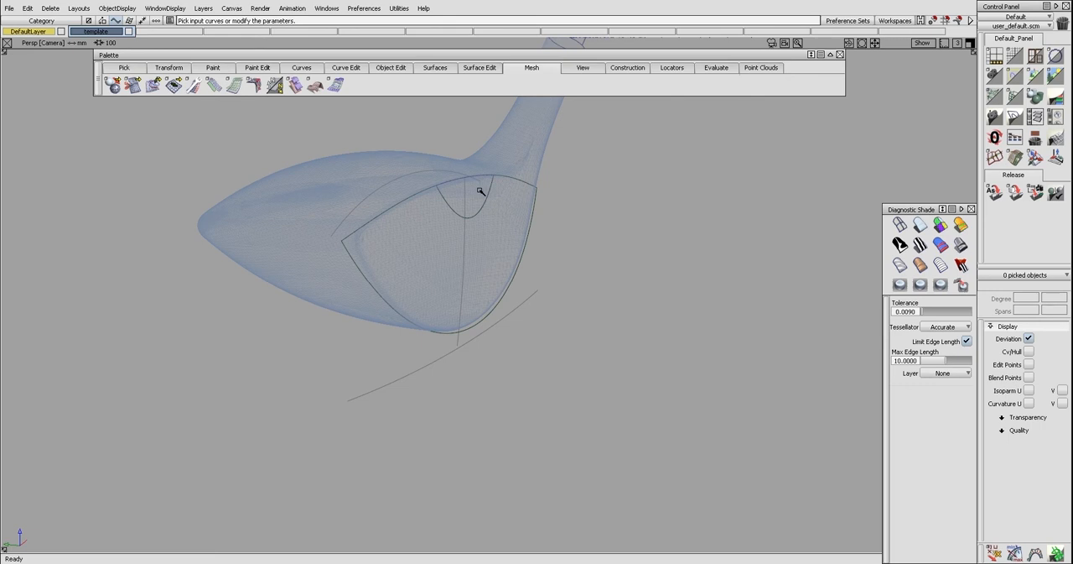
left_click(961, 246)
left_click_drag(637, 238, 481, 255, "alt+shift")
mouse_move(539, 294)
left_mouse_down("alt+shift")
mouse_move(513, 253)
mouse_move(599, 286)
mouse_move(615, 283)
mouse_move(617, 258)
left_mouse_up("alt+shift")
left_click(616, 281)
key("ctrl+h")
key("ctrl+h")
left_click_drag(617, 257, 601, 250, "alt+shift")
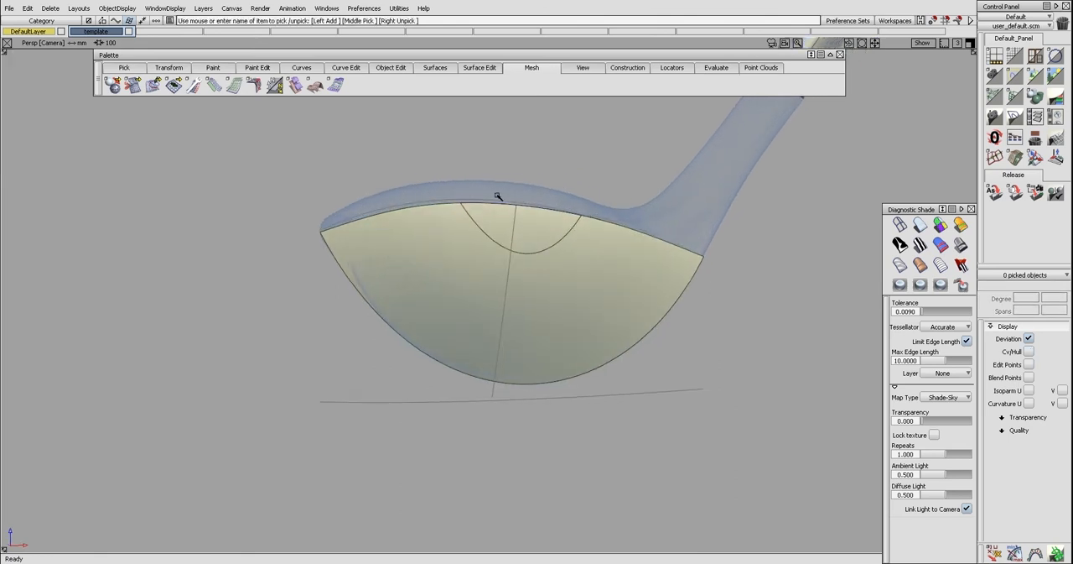
Examine how the shaded blend fits the template mesh from several angles and in the top view
left_click_drag(375, 216, 352, 216, "alt+shift")
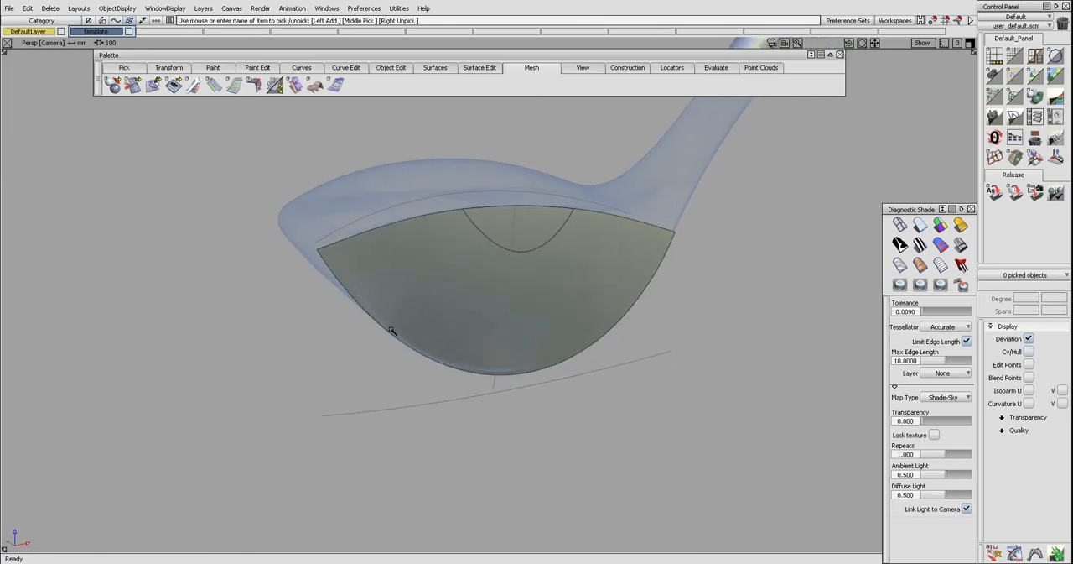
mouse_move(641, 275)
left_mouse_down("alt+shift")
mouse_move(453, 245)
mouse_move(531, 271)
mouse_move(579, 270)
left_mouse_up("alt+shift")
mouse_move(592, 277)
right_mouse_down("ctrl+shift")
mouse_move(594, 264)
mouse_move(606, 276)
right_mouse_up("ctrl+shift")
right_click_drag(503, 282, 320, 281, "alt+shift")
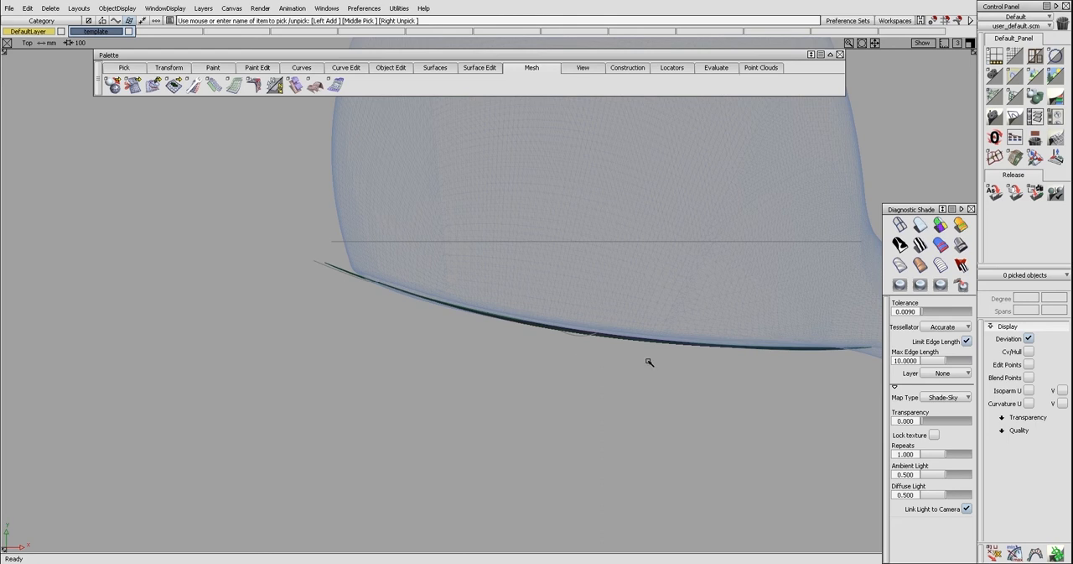
middle_click_drag(781, 358, 705, 353, "alt+shift")
right_click_drag(461, 323, 505, 288, "ctrl+shift")
left_click_drag(553, 290, 676, 280, "alt+shift")
left_click_drag(449, 260, 677, 276, "alt+shift")
left_click_drag(439, 251, 455, 264, "alt+shift")
Delete the freeform blend surface from the face
left_click(572, 265)
mouse_move(540, 263)
left_mouse_down("alt+shift")
mouse_move(618, 259)
mouse_move(605, 260)
left_mouse_up("alt+shift")
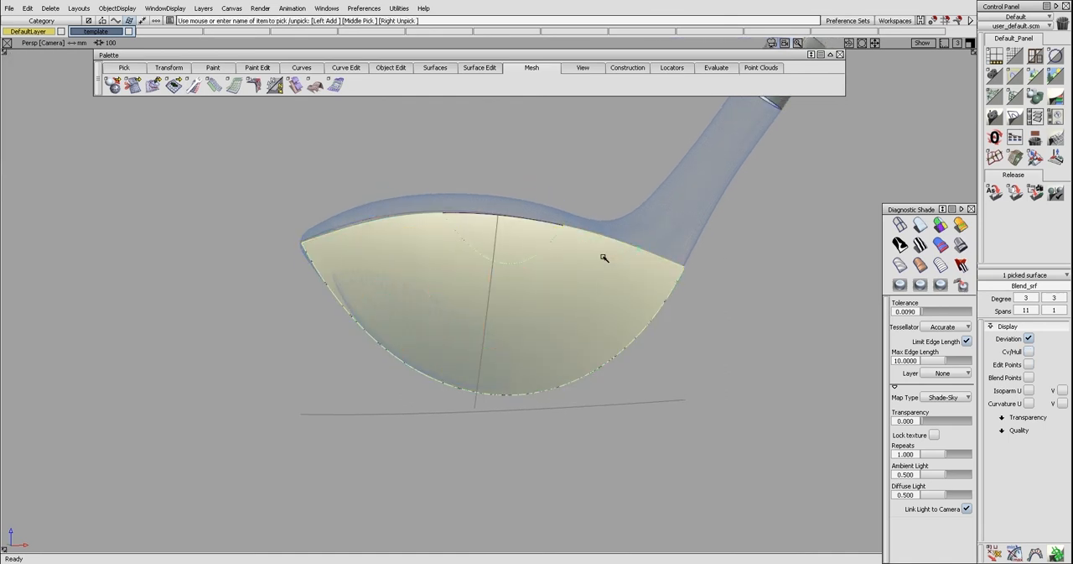
key("Delete")
key("Return")
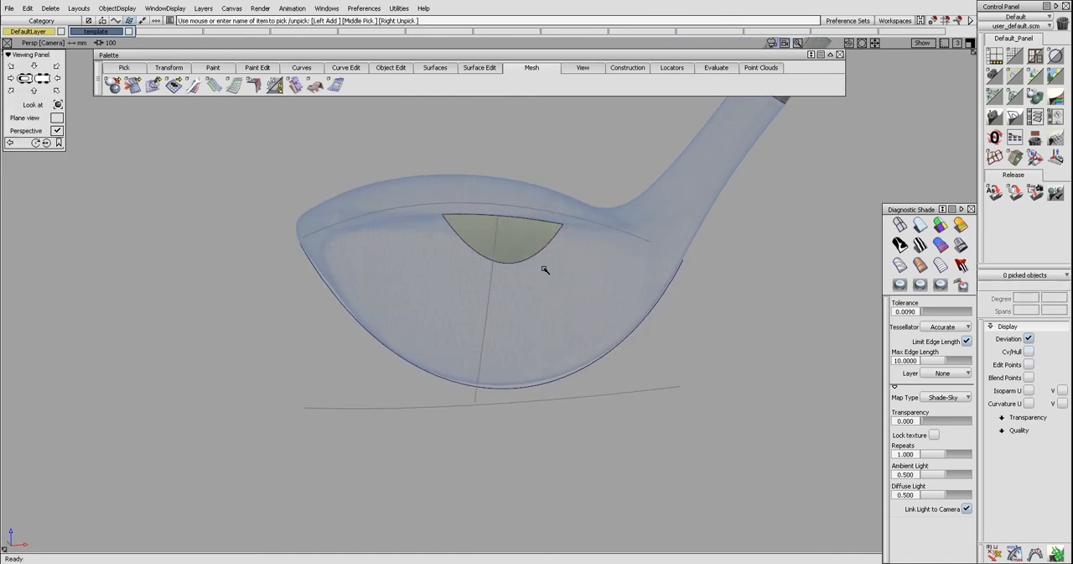
Delete the fitted curve along the face's lower outline
left_click_drag(597, 213, 609, 241, "alt+shift")
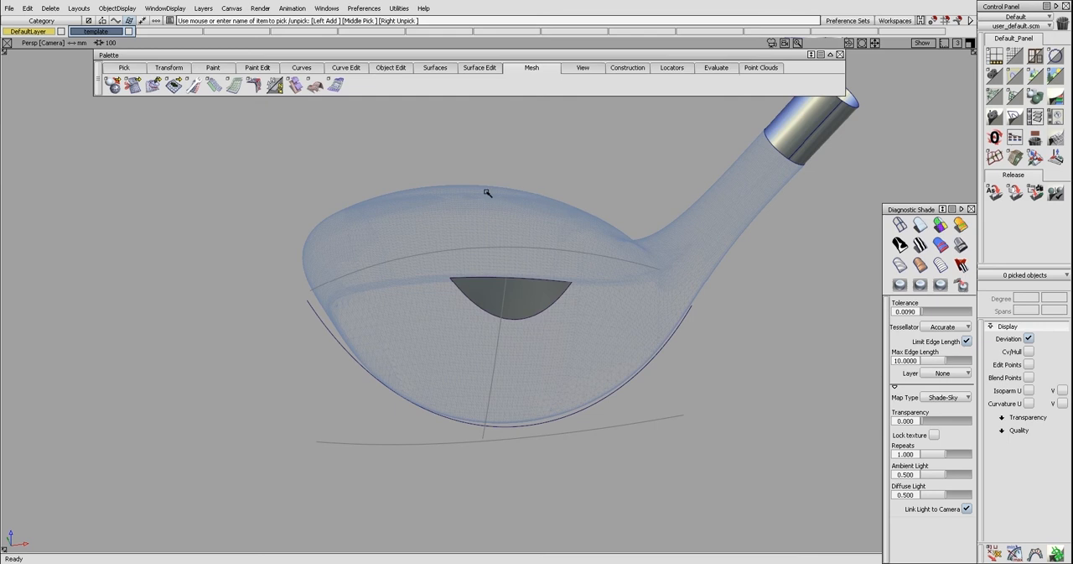
key("shift+alt")
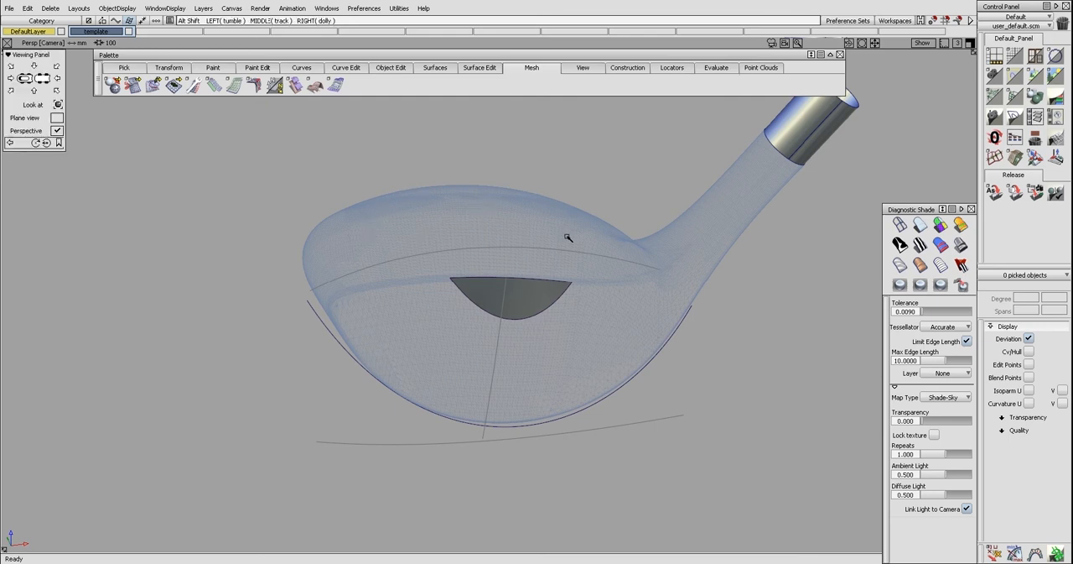
middle_click_drag(514, 251, 515, 220, "alt+shift")
left_click_drag(603, 242, 571, 272, "ctrl+shift")
left_click_drag(697, 332, 598, 334, "ctrl+shift")
left_click(617, 359)
key("Delete")
key("Return")
Untrim the small face patch and delete the inner curve-on-surface
left_click_drag(595, 267, 572, 295, "ctrl+shift")
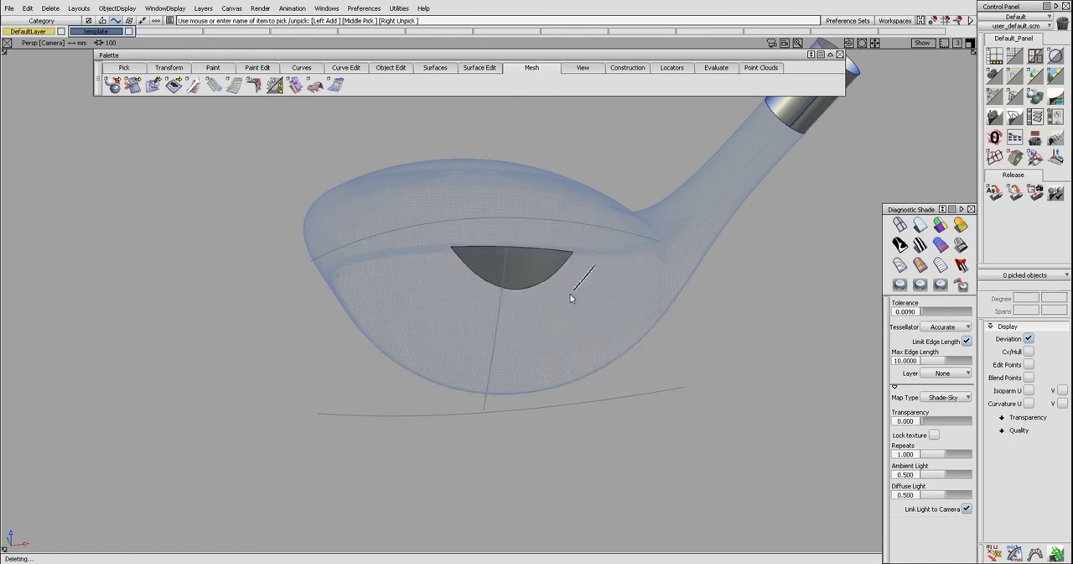
left_click(545, 273)
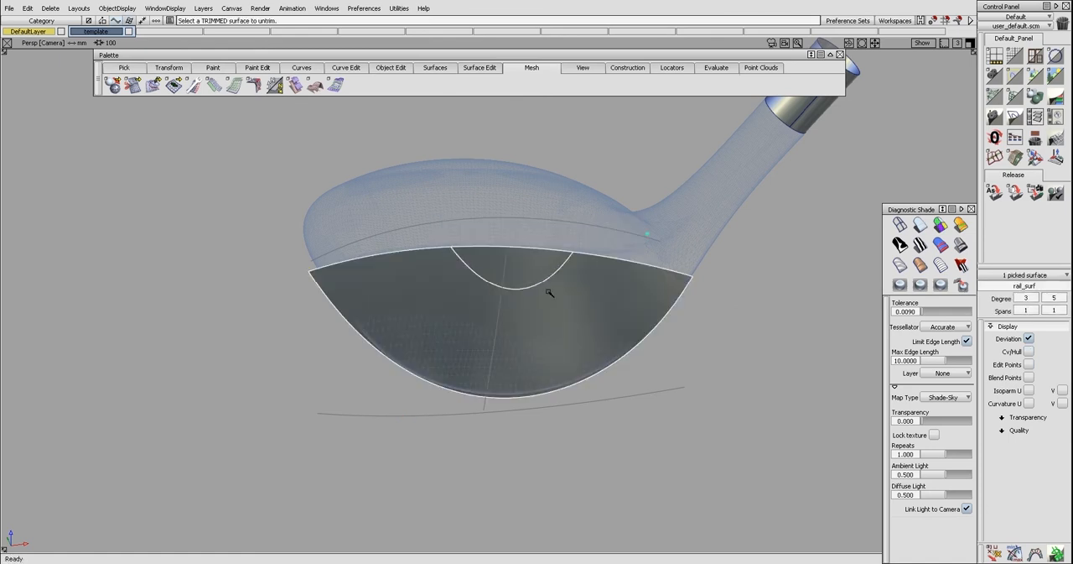
left_click_drag(541, 287, 576, 311, "ctrl+shift")
left_click_drag(436, 238, 579, 313)
key("Delete")
key("Return")
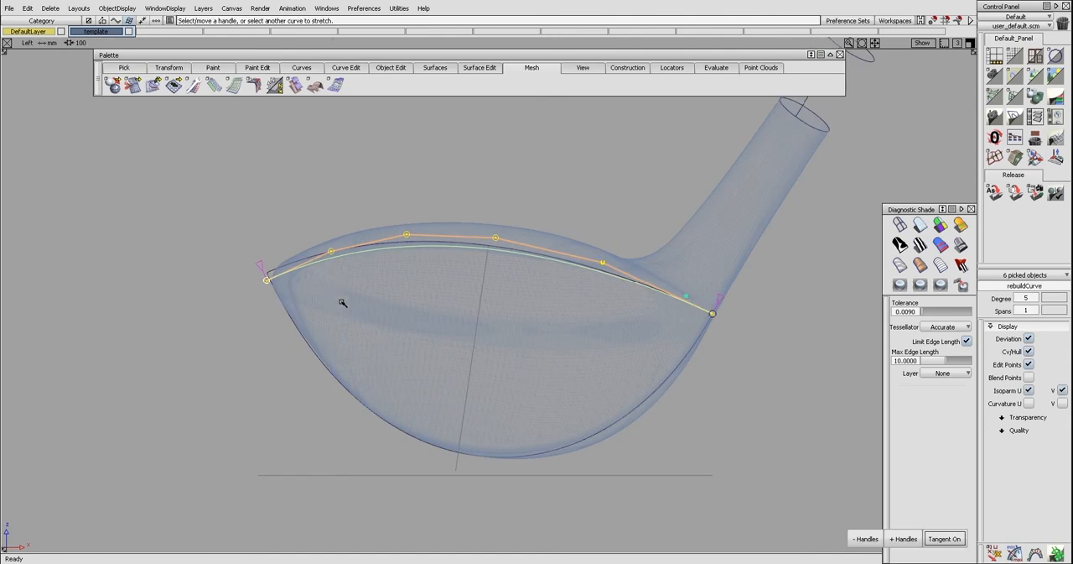
Draw a trial straight line across the face from the toe corner to the heel corner in the left view and delete it
left_click_drag(343, 297, 369, 277, "ctrl+shift")
left_click(389, 272)
right_click_drag(389, 272, 322, 267, "ctrl+shift")
left_click(337, 270)
left_click(287, 289)
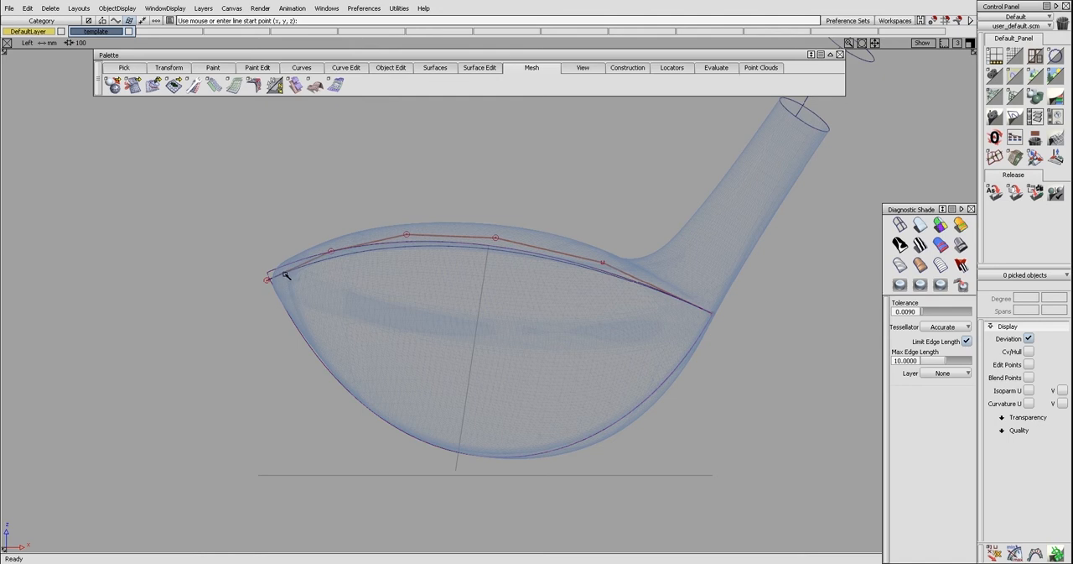
left_click(286, 273)
left_click(707, 313)
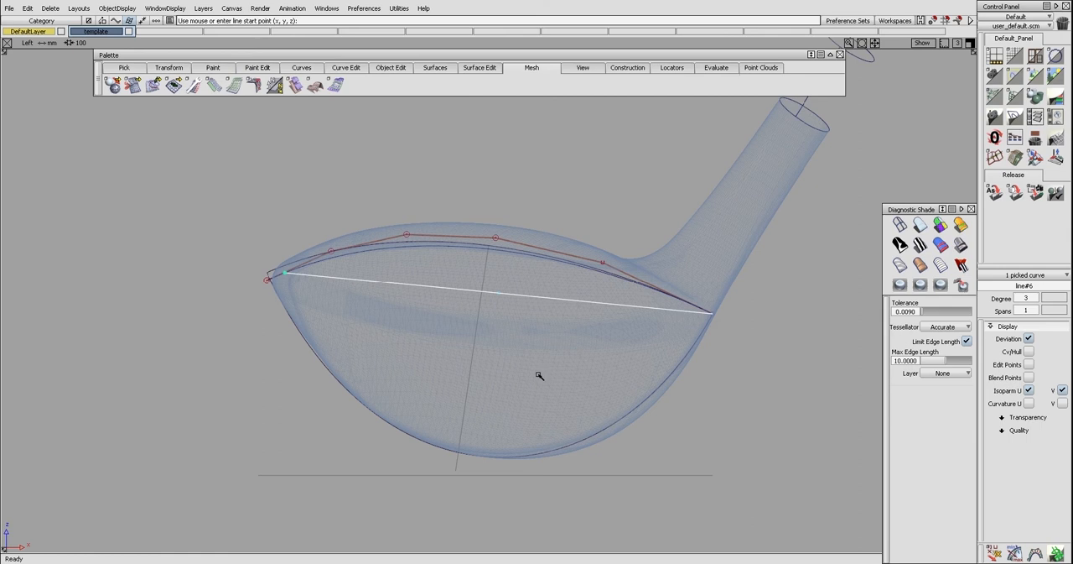
left_click_drag(541, 395, 542, 374, "ctrl+shift")
left_click_drag(556, 319, 528, 303, "ctrl+shift")
left_click(507, 293)
key("Delete")
Stretch the lower outline curve so its toe end moves inward to the mesh's toe corner
left_click(498, 321)
left_click(593, 436)
key("s")
left_click_drag(267, 273, 322, 277)
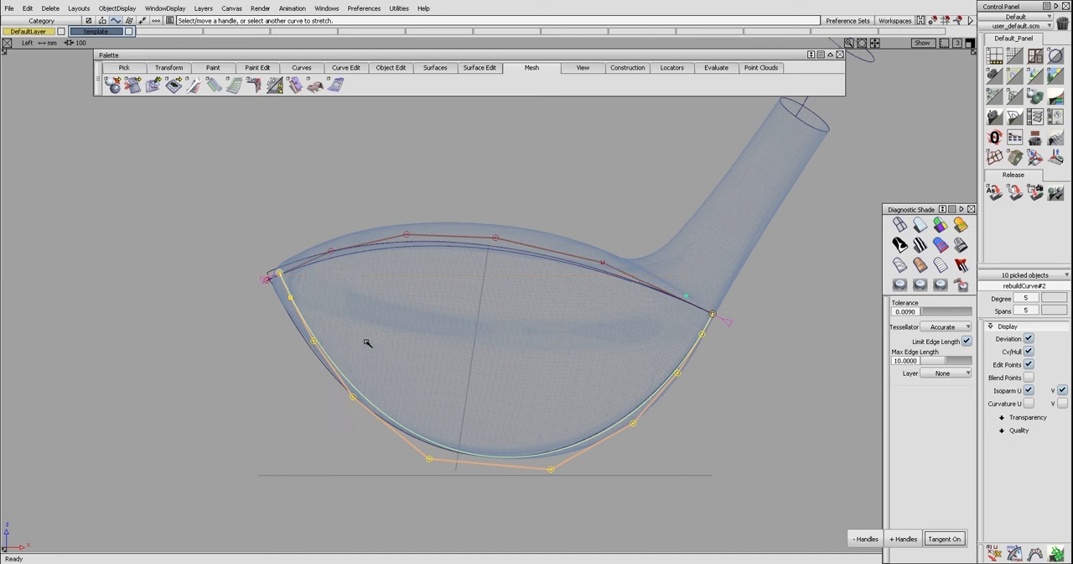
left_click(421, 402)
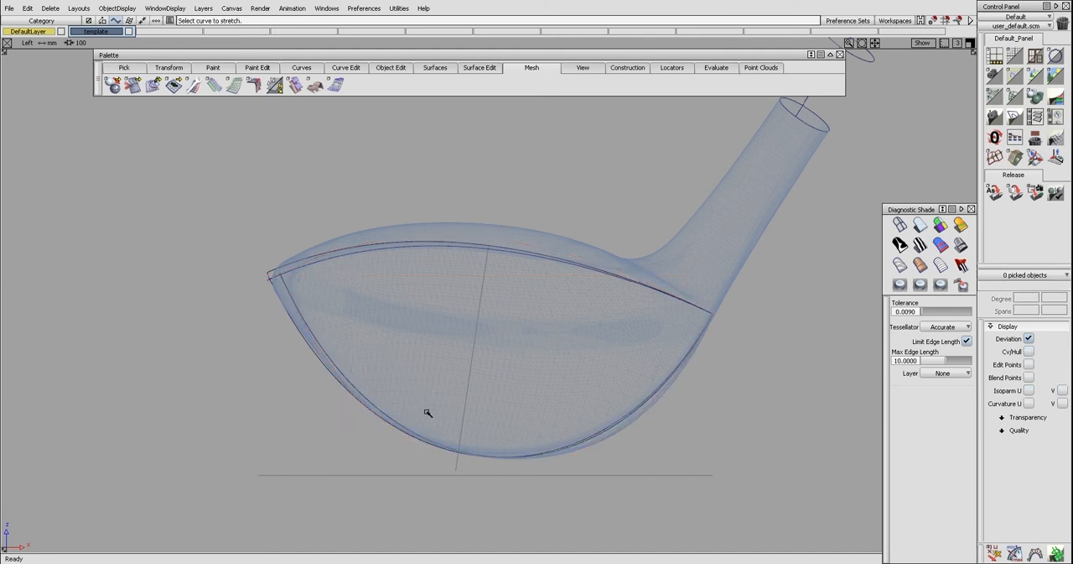
Untrim the face surface and delete the old lower trim curve on it
left_click(503, 410)
key("ctrl+u")
left_click_drag(506, 434, 510, 459, "ctrl+shift")
left_click_drag(555, 472, 537, 455, "ctrl+shift")
left_click(538, 462)
key("Delete")
key("Return")
Project the stretched lower outline curve onto the untrimmed face surface and delete the leftover curves
left_click(531, 421)
left_click(387, 413)
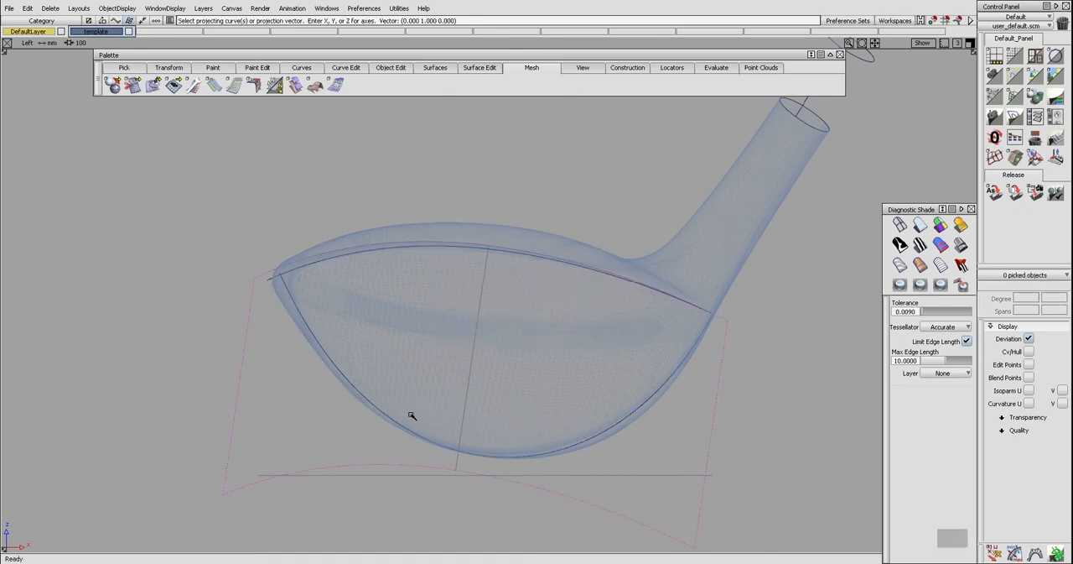
key("Delete")
key("Return")
left_click_drag(604, 274, 416, 243, "ctrl+shift")
left_click_drag(361, 230, 372, 281)
key("Delete")
key("Return")
Trim the face surface, keeping the region inside the projected outline
left_click_drag(442, 275, 419, 309, "ctrl+shift")
left_click(419, 307)
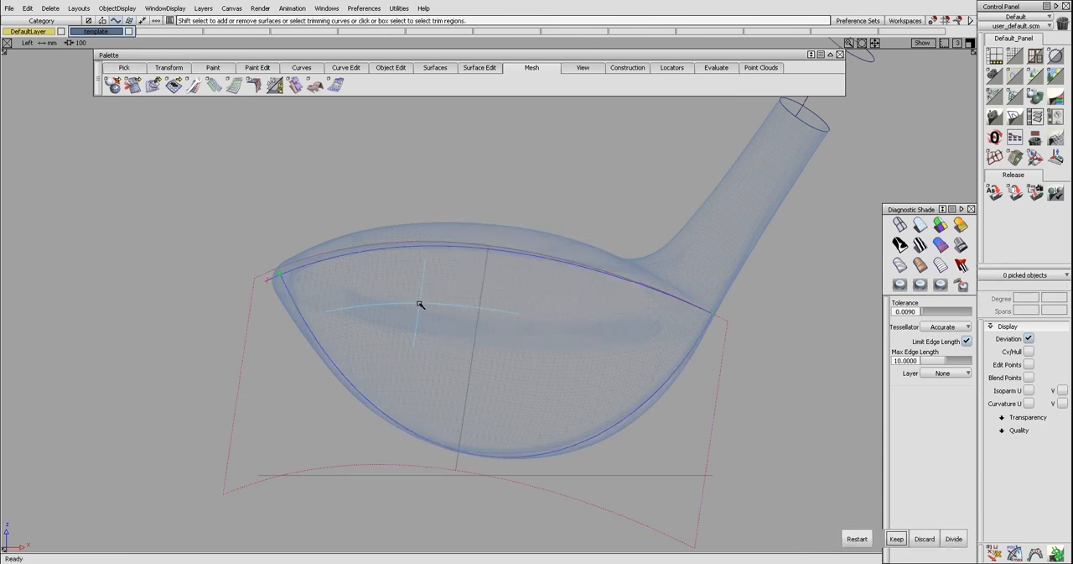
key("space")
Draw a line about 136 mm long from the face's toe corner to the rear of the club head in the top view
right_click_drag(454, 333, 401, 294, "ctrl+shift")
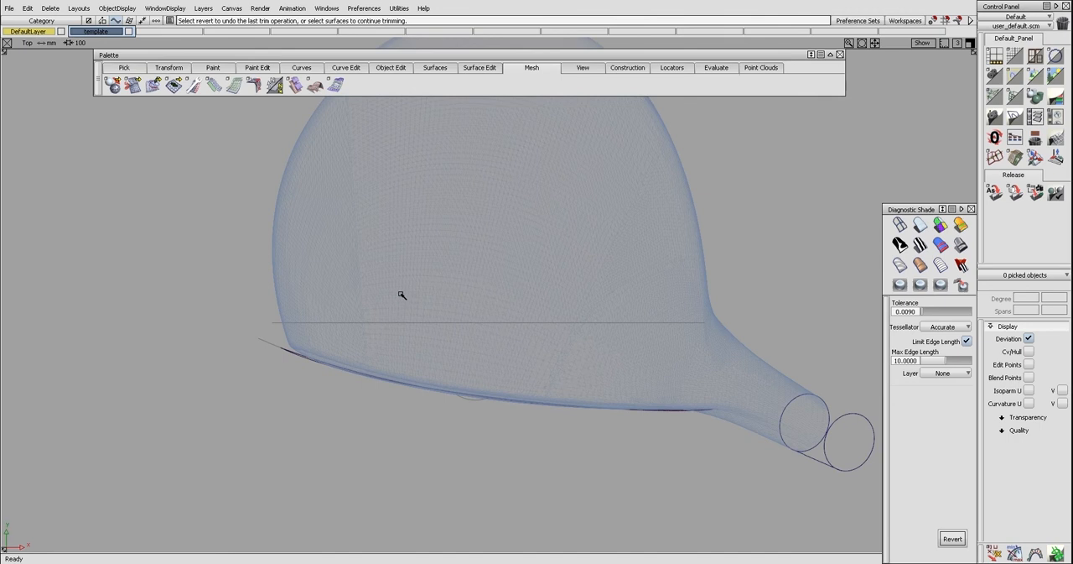
right_click_drag(487, 314, 379, 297, "alt+shift")
middle_click_drag(413, 294, 411, 298, "alt+shift")
middle_click_drag(417, 226, 412, 235, "alt+shift")
key("ctrl+l")
left_click(325, 362)
middle_click_drag(355, 243, 353, 257, "alt+shift")
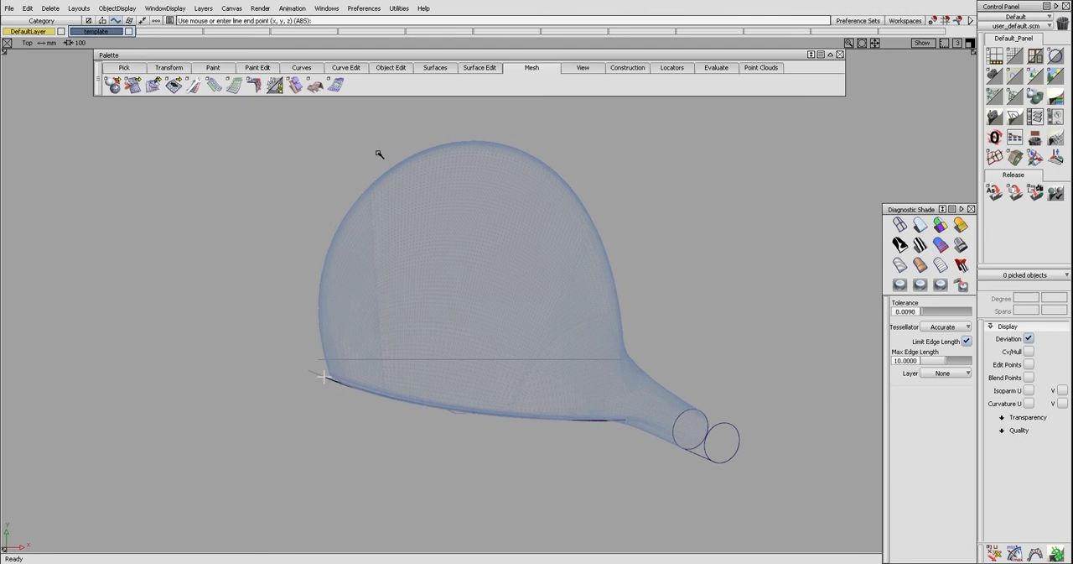
left_click(408, 133)
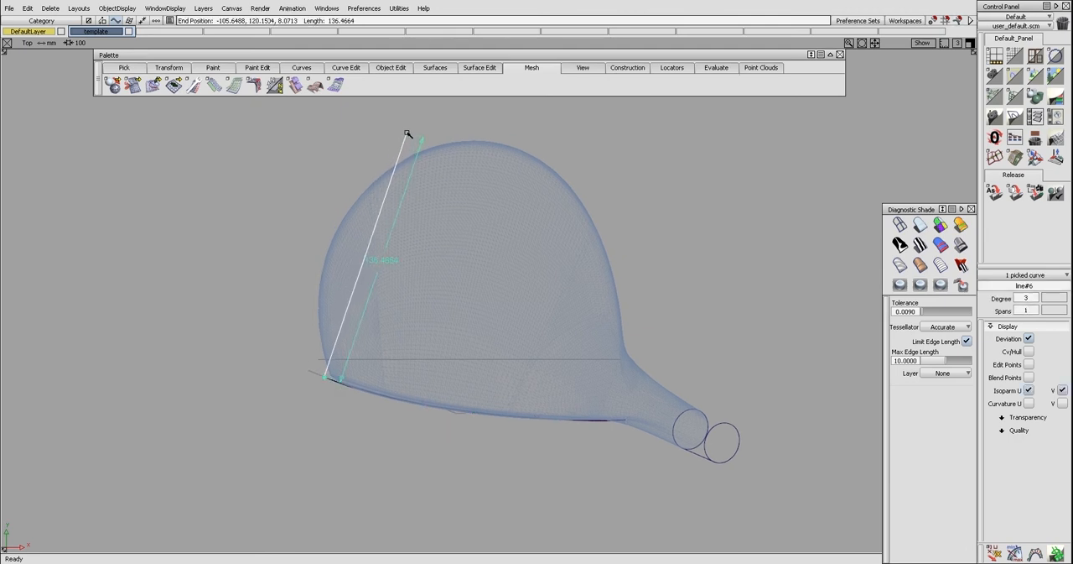
middle_click_drag(406, 157, 406, 182, "alt+shift")
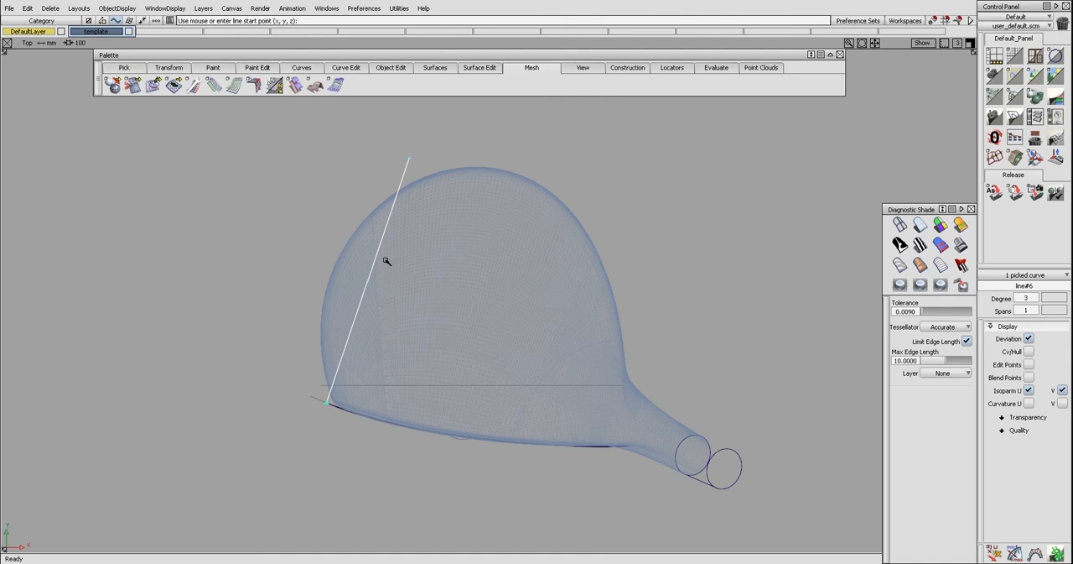
Move the line's two middle control points outward so it bends along the toe-side contour of the head
key("ctrl+r")
mouse_move(408, 295)
left_mouse_down("ctrl+shift")
mouse_move(359, 292)
mouse_move(374, 292)
left_mouse_up("ctrl+shift")
left_click(361, 322)
left_click_drag(354, 267, 383, 310)
middle_click_drag(384, 311, 393, 297, "ctrl+shift")
left_click_drag(387, 296, 320, 267)
right_click_drag(322, 268, 326, 310, "ctrl+shift")
middle_click_drag(326, 309, 337, 288, "ctrl+shift")
left_click_drag(337, 289, 336, 291)
left_click_drag(359, 168, 435, 173, "ctrl+shift")
Show the curve's curvature comb and move its rear end control point onto the head's contour
left_click(410, 158)
middle_click_drag(425, 193, 426, 180, "ctrl+shift")
left_click_drag(425, 180, 427, 180)
right_click_drag(417, 183, 382, 183, "ctrl+shift")
left_click(380, 184)
left_click_drag(374, 194, 412, 195, "ctrl+shift")
left_click(414, 159)
middle_click_drag(425, 194, 424, 177, "ctrl+shift")
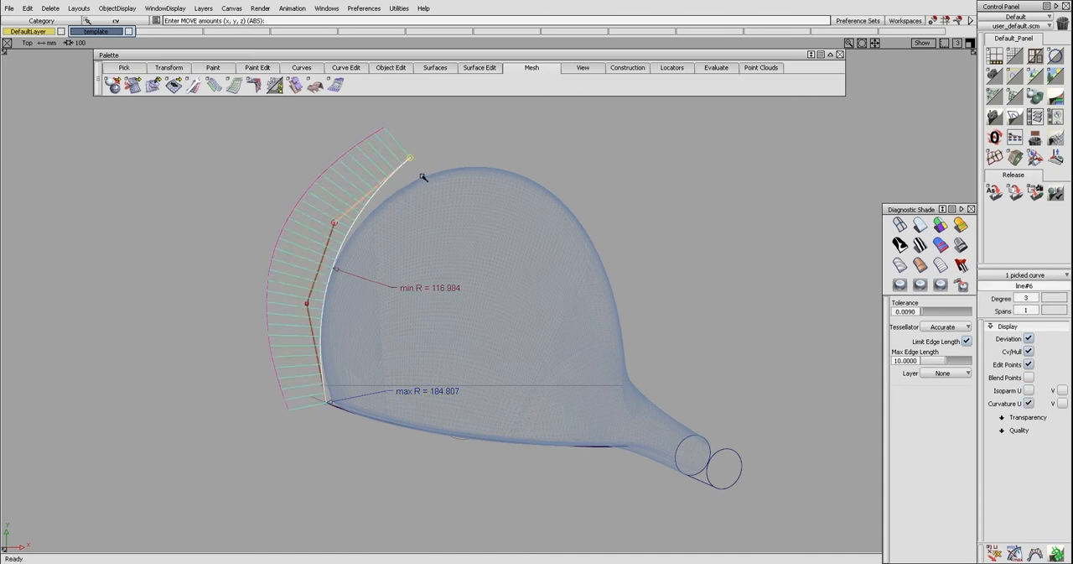
left_click_drag(424, 177, 433, 191)
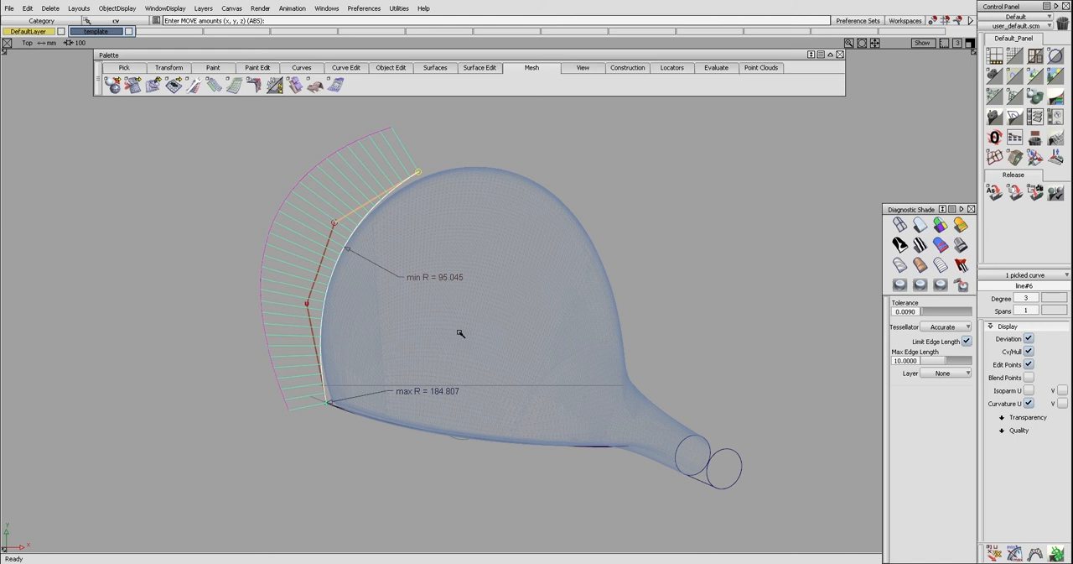
Extend the rear end of the toe-side curve by about 31 mm and select its end control point
middle_click_drag(446, 228, 446, 207, "ctrl+shift")
left_click_drag(438, 207, 525, 182)
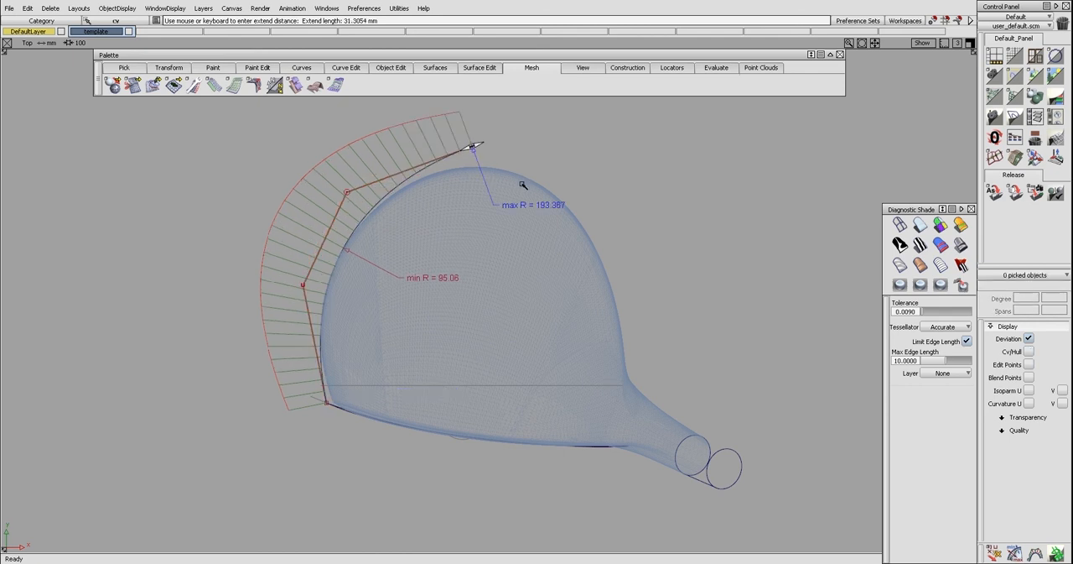
left_click(481, 151)
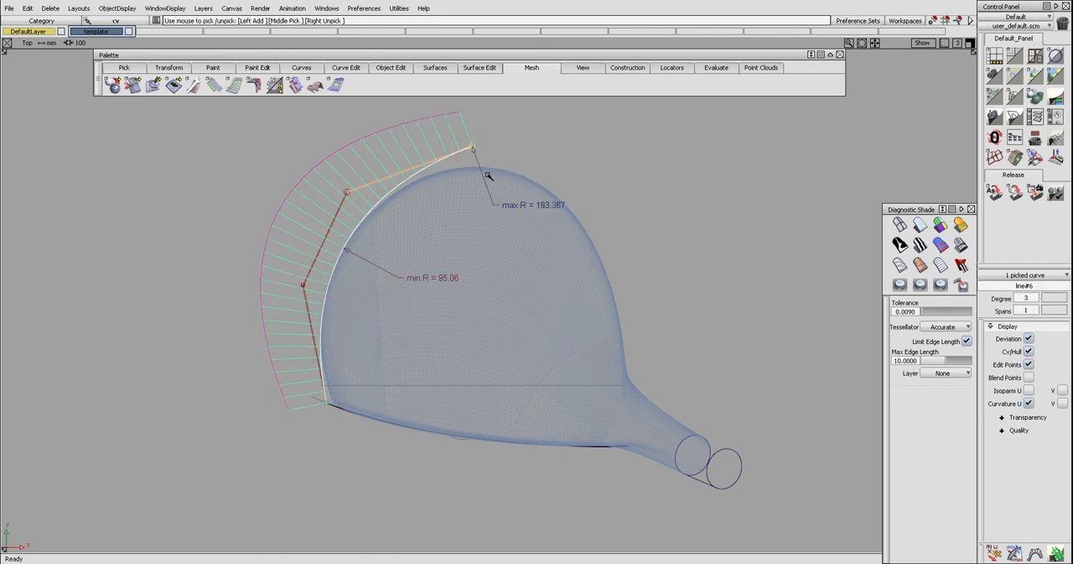
Draw a degree 2 line from the rear end of the toe-side curve towards the heel end of the face in the top view
left_click_drag(486, 158, 484, 168)
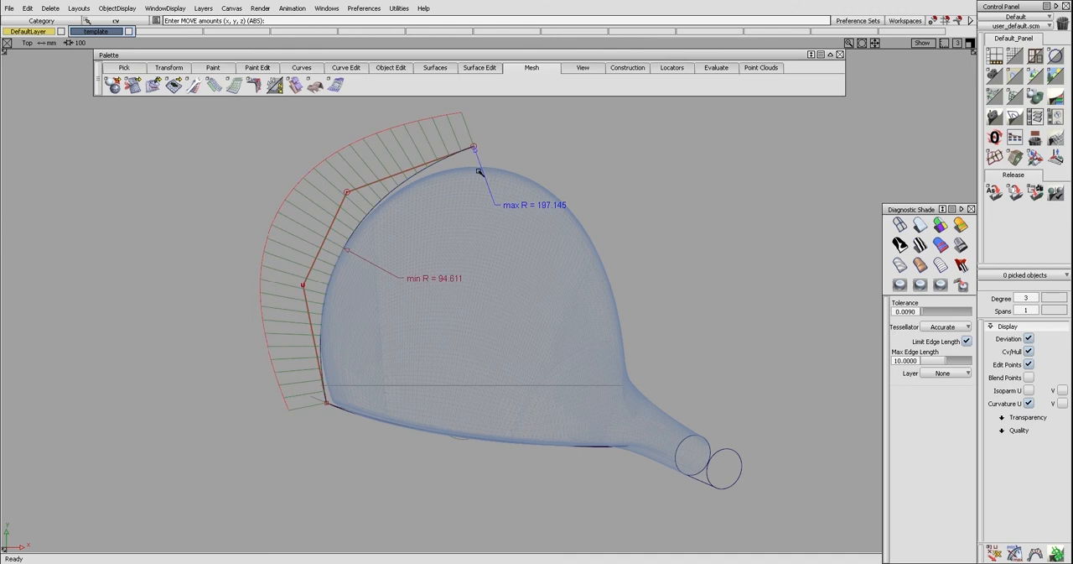
middle_click_drag(481, 166, 481, 156, "ctrl+shift")
left_click(479, 148, "ctrl")
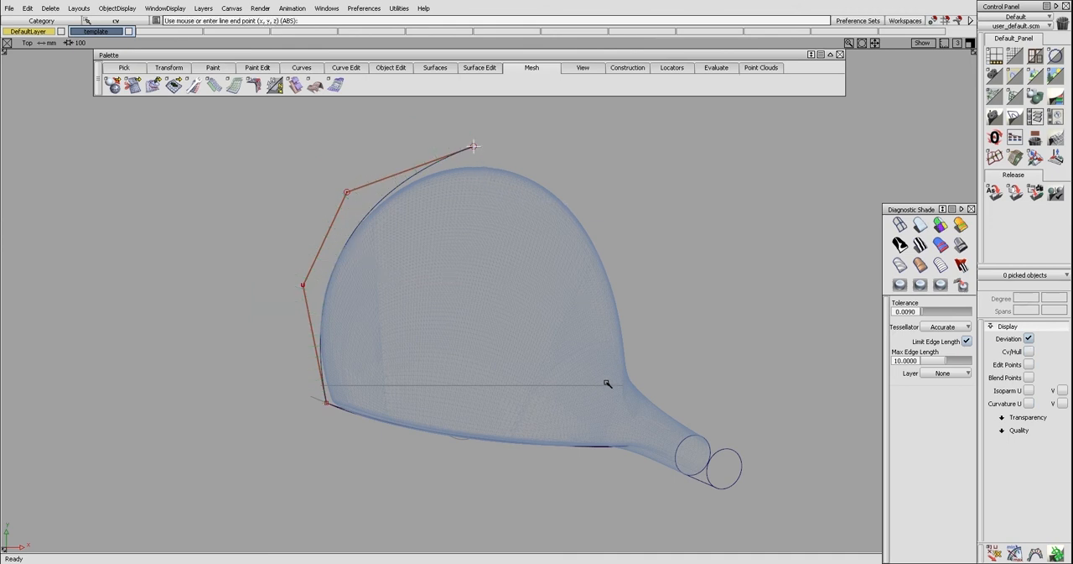
left_click_drag(634, 410, 634, 418)
middle_click_drag(609, 404, 598, 390, "ctrl+shift")
left_click_drag(594, 391, 593, 361, "ctrl+shift")
left_click_drag(548, 303, 579, 318)
middle_click_drag(576, 325, 577, 295, "ctrl+shift")
left_click_drag(551, 271, 585, 327)
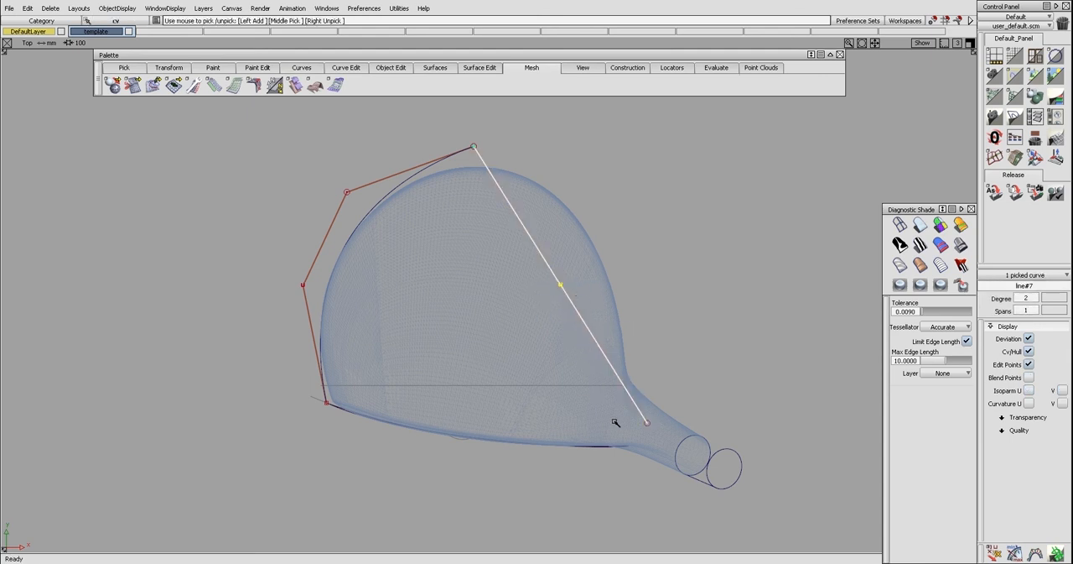
Move the line's front end onto the face's heel corner and its middle control point outward along the heel-side contour
left_click_drag(633, 412, 655, 432)
left_click_drag(652, 439, 642, 453, "ctrl+shift")
left_click_drag(641, 463, 623, 386, "ctrl+shift")
left_click_drag(537, 278, 560, 280, "ctrl+shift")
left_click_drag(545, 270, 658, 268)
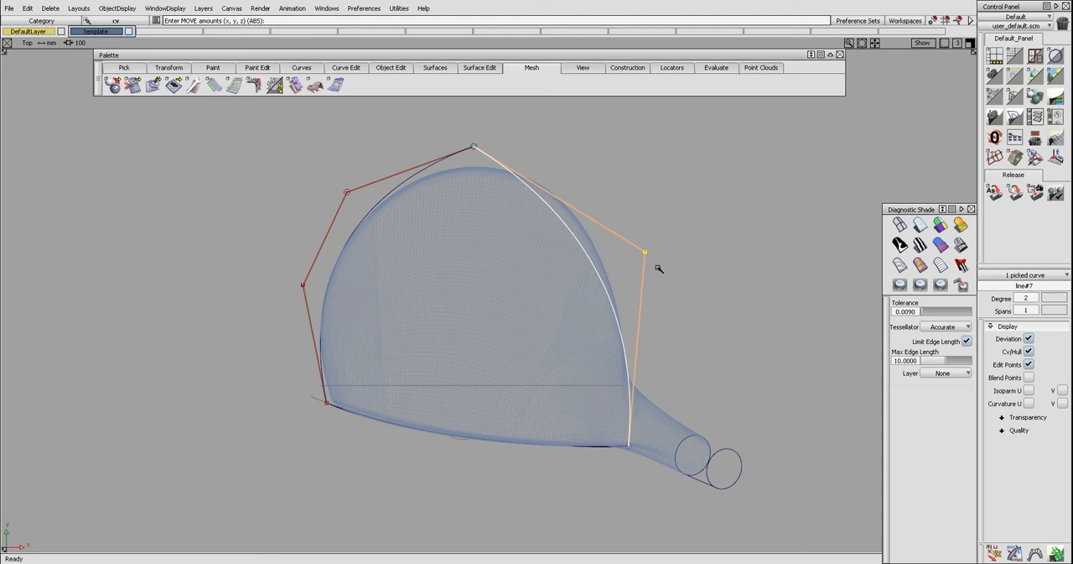
Rebuild the heel-side curve to degree 3 and pull its rear middle control point outward towards the head's contour
key("ctrl+r")
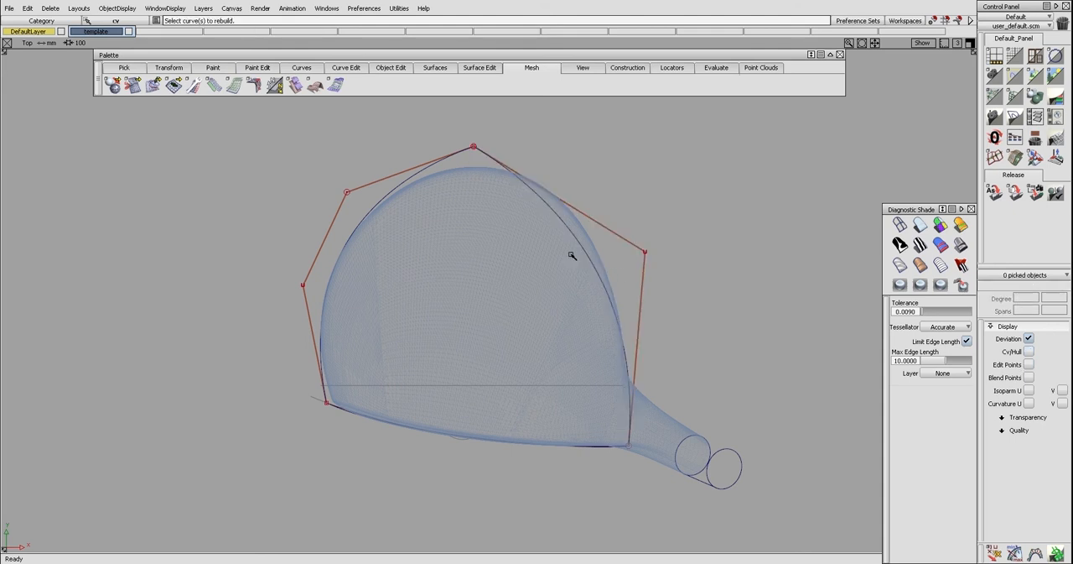
left_click(571, 234)
left_click_drag(611, 230, 576, 214, "ctrl+shift")
left_click(591, 217)
middle_click_drag(612, 245, 611, 219, "ctrl+shift")
left_click_drag(611, 220, 632, 202)
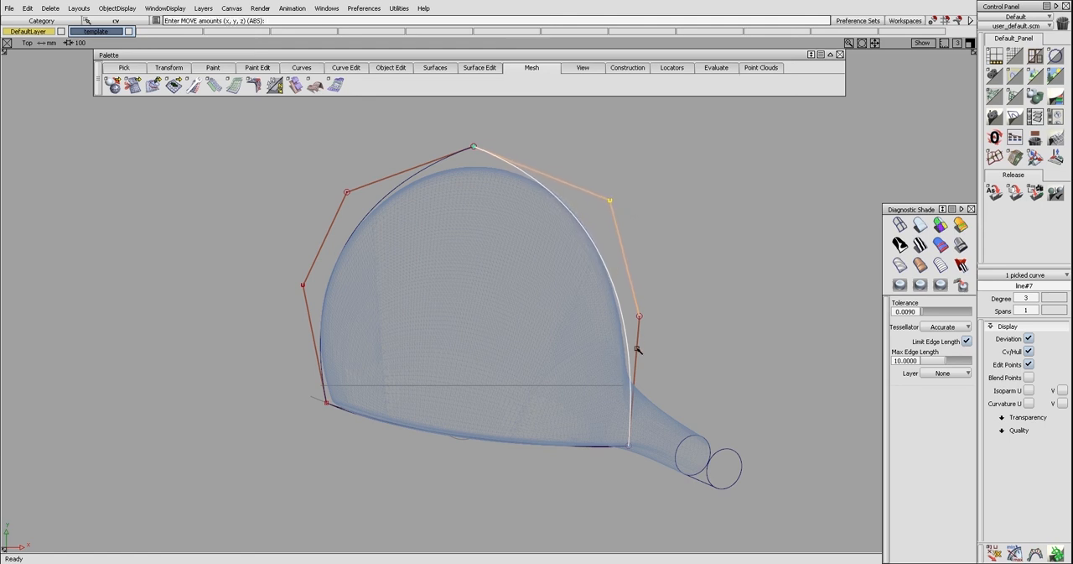
Fine-tune the heel-side curve's two middle control points so the curve follows the head's contour
left_click_drag(640, 322, 633, 316)
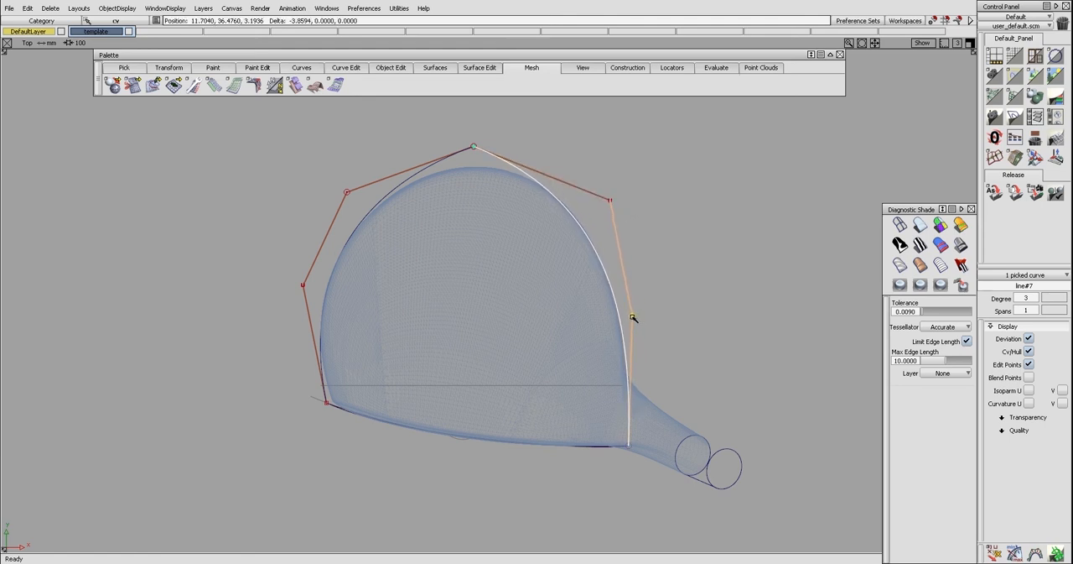
left_click_drag(609, 199, 614, 197)
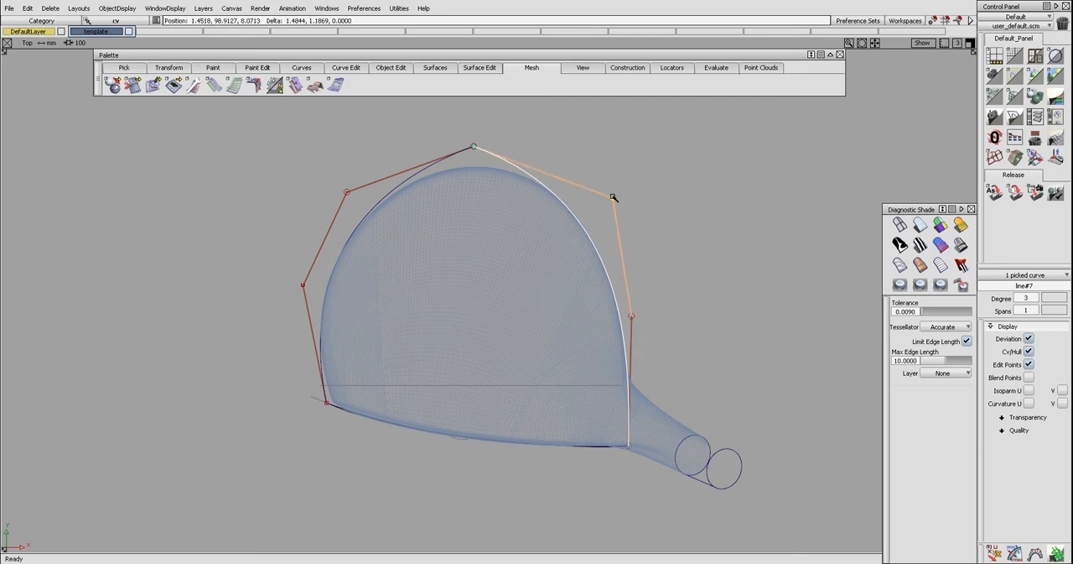
left_click_drag(616, 288, 616, 282, "ctrl+shift")
left_click(623, 283)
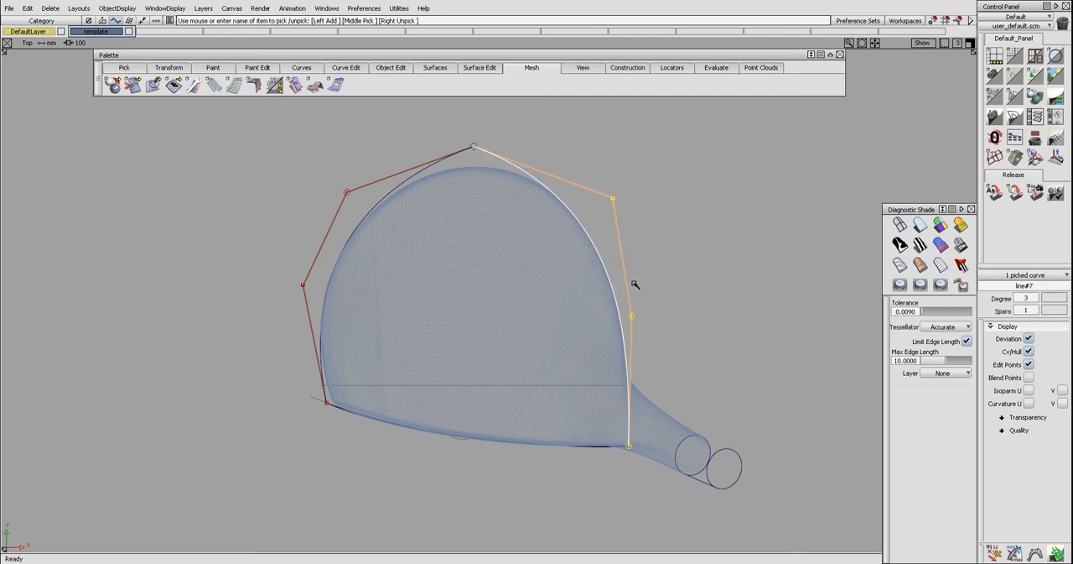
Delete all locators and hide the control points of the two side contour curves
key("ctrl+k")
left_click_drag(634, 299, 630, 284, "ctrl+shift")
key("ctrl+l")
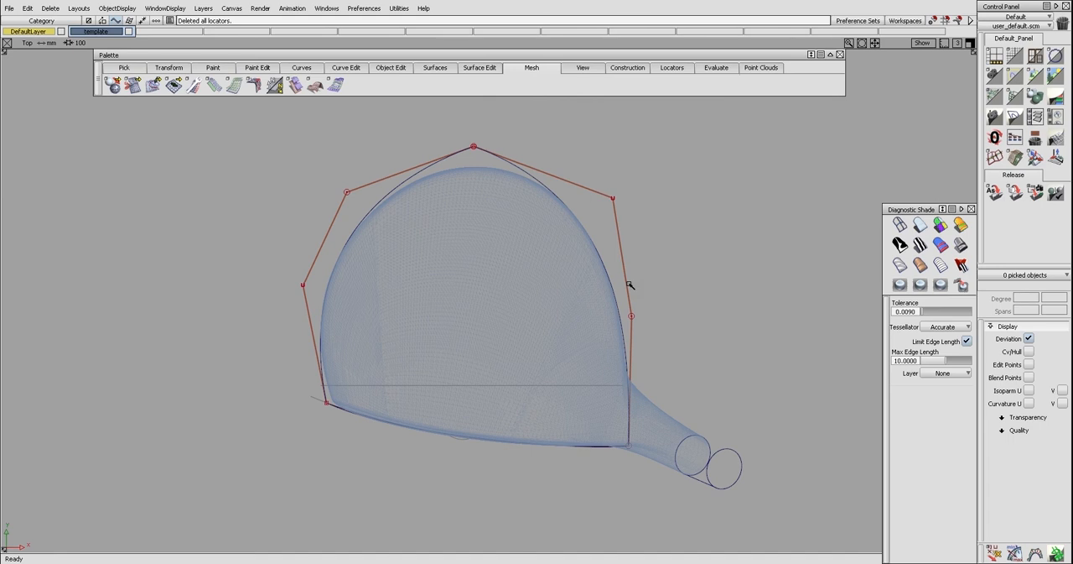
left_click(613, 196)
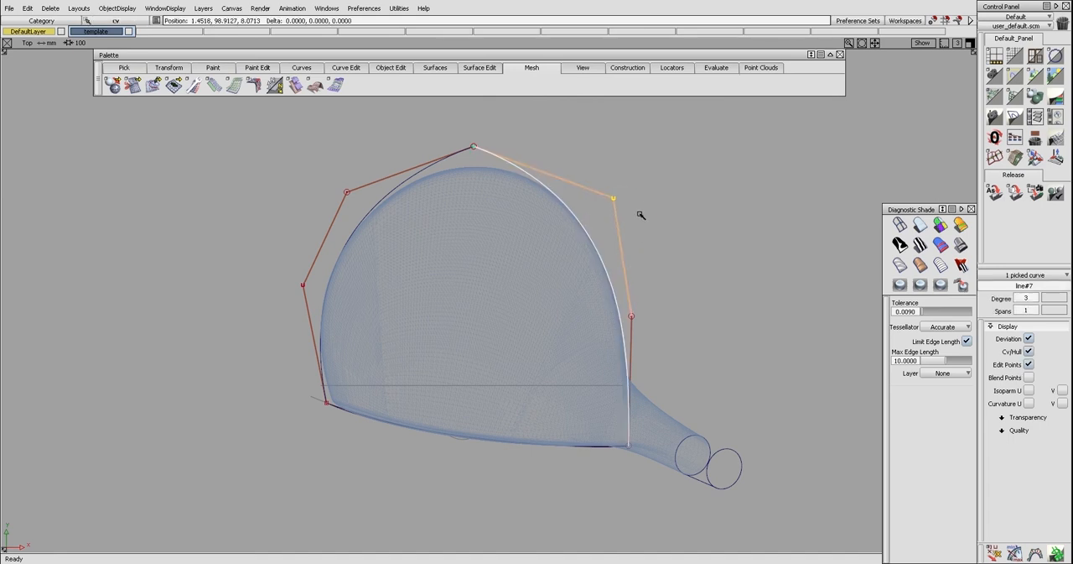
left_click_drag(635, 238, 632, 224, "ctrl+shift")
right_click_drag(622, 273, 545, 275, "alt+shift")
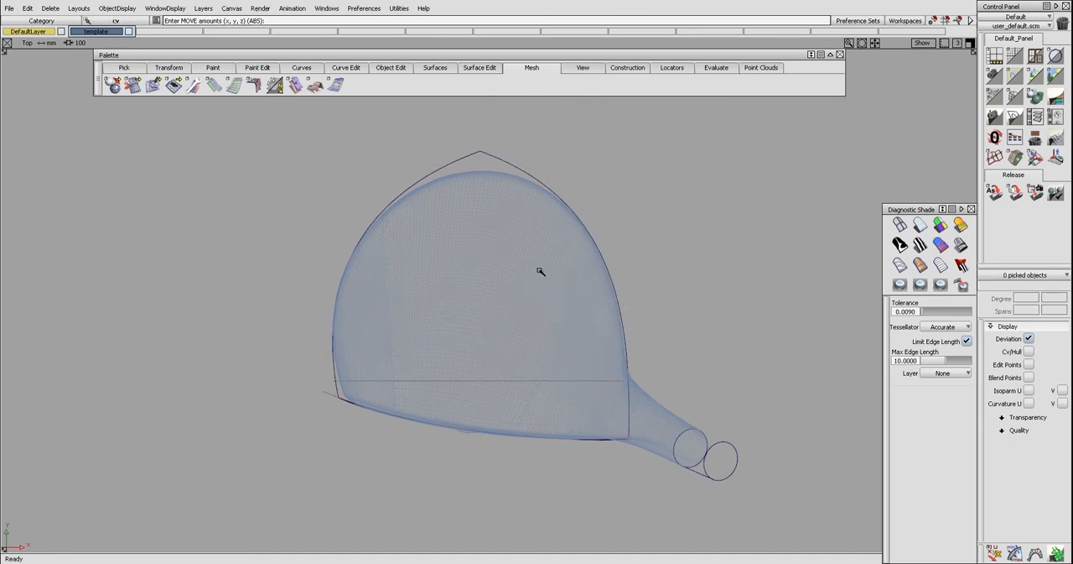
Draw a line in the top view from the rear meeting point of the side curves to just in front of the face
left_click_drag(526, 206, 501, 197, "ctrl+shift")
middle_click_drag(497, 175, 495, 168, "ctrl+shift")
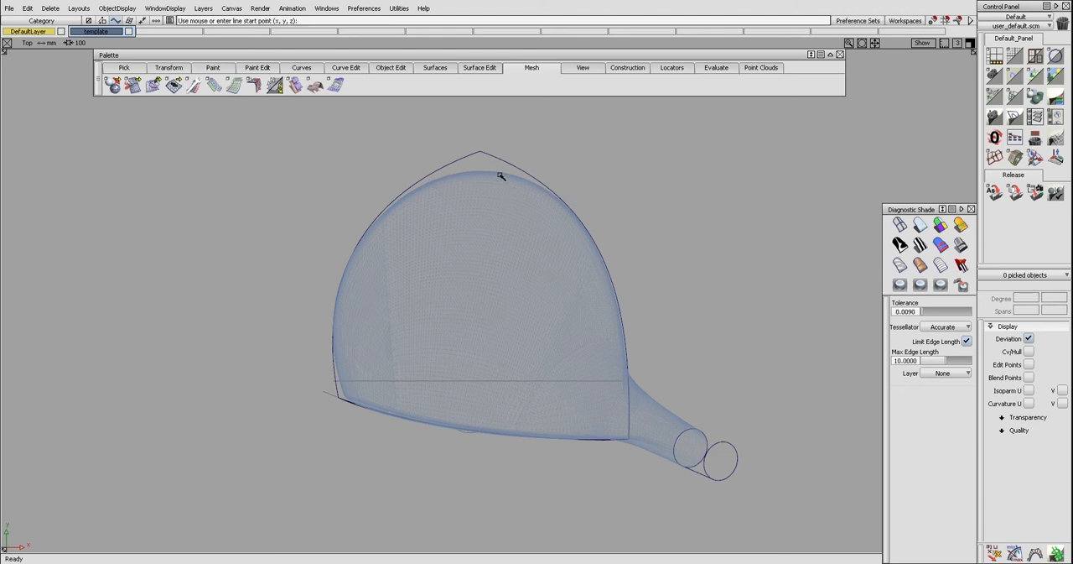
left_click(480, 152)
left_click_drag(478, 442, 474, 459)
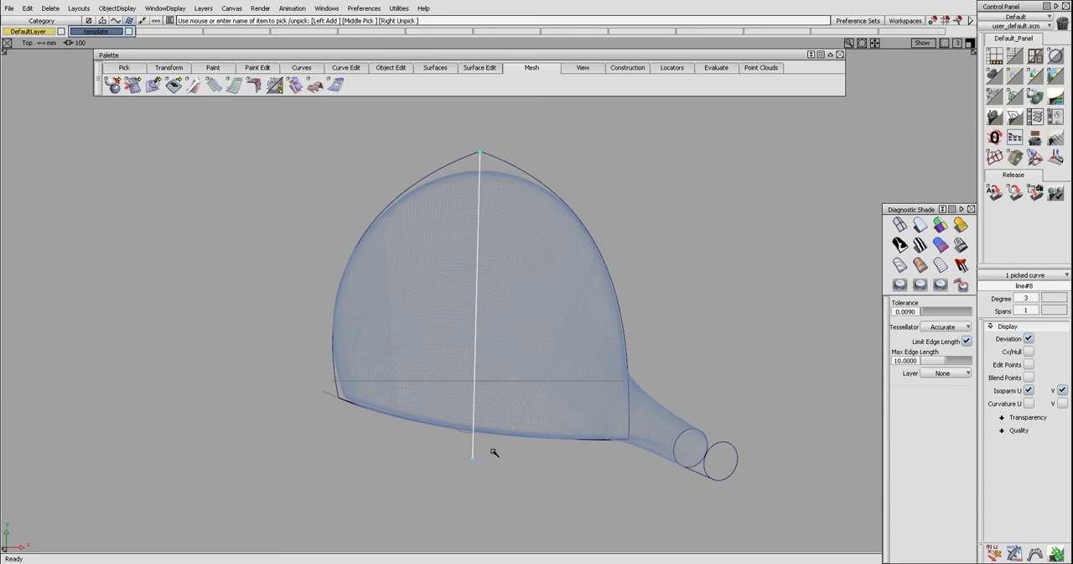
Project the near-vertical centre line onto the face surface and delete the original line
key("alt+s")
left_click(474, 459)
mouse_move(489, 462)
left_mouse_down()
mouse_move(492, 419)
mouse_move(480, 446)
left_mouse_up()
left_click(478, 433)
middle_click_drag(473, 429, 467, 412, "ctrl+shift")
left_click(471, 413)
left_click_drag(533, 415, 447, 347, "ctrl+shift")
left_click(476, 403)
key("Delete")
key("Return")
Draw a line in the perspective view from the upper end of the face's centre curve to the rear meeting point
key("F8")
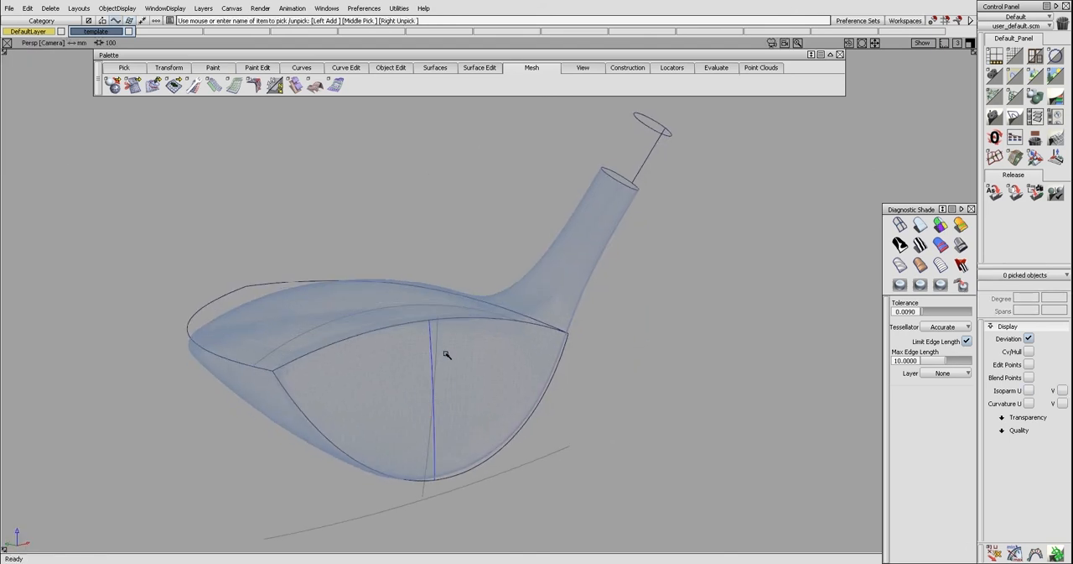
left_click(429, 319)
left_click_drag(432, 327, 540, 276, "alt+shift")
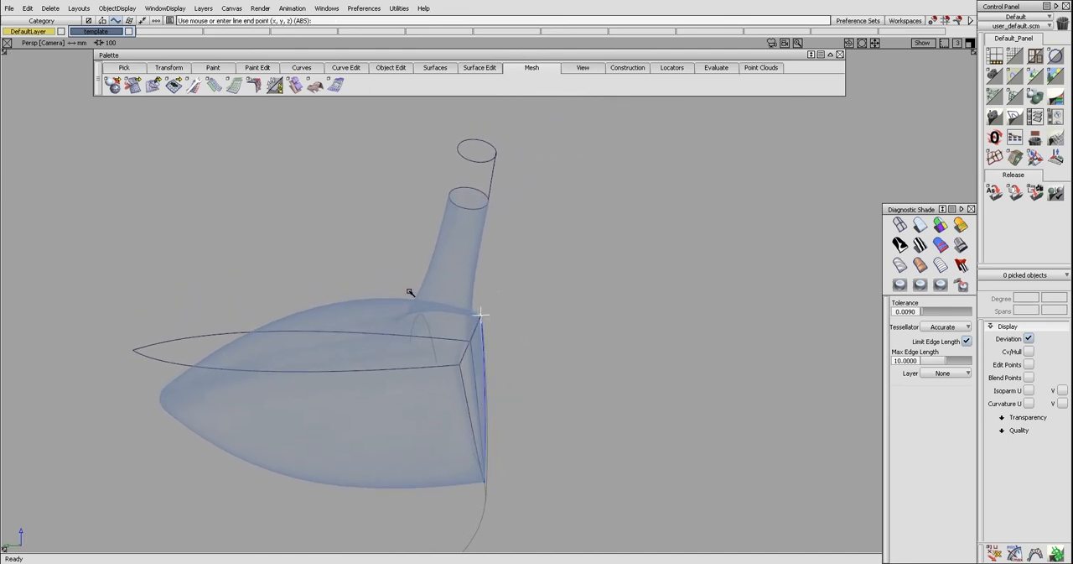
left_click_drag(163, 412, 369, 367, "alt+shift")
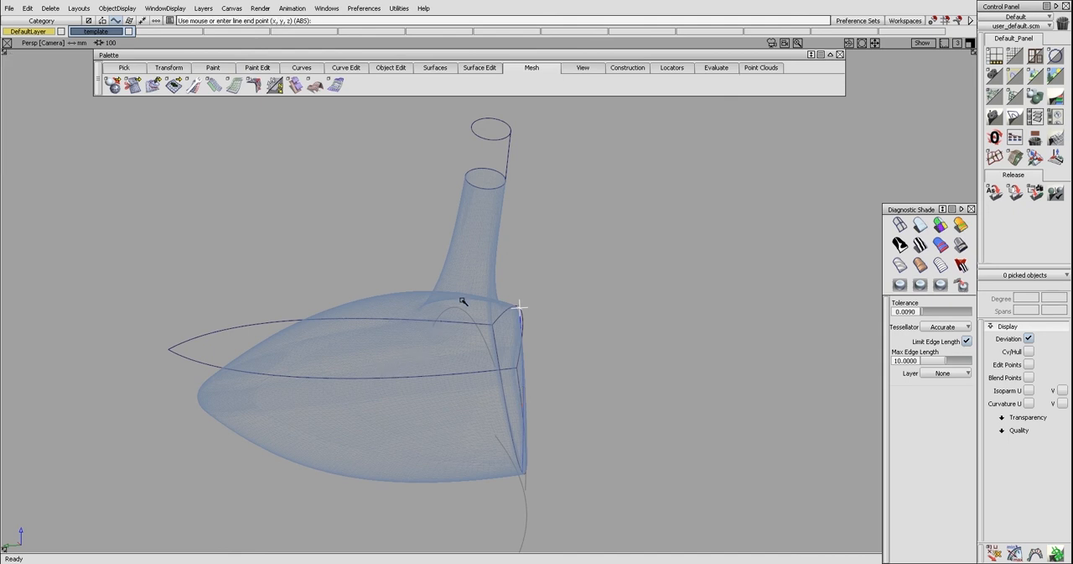
left_click_drag(453, 311, 477, 302, "alt+shift")
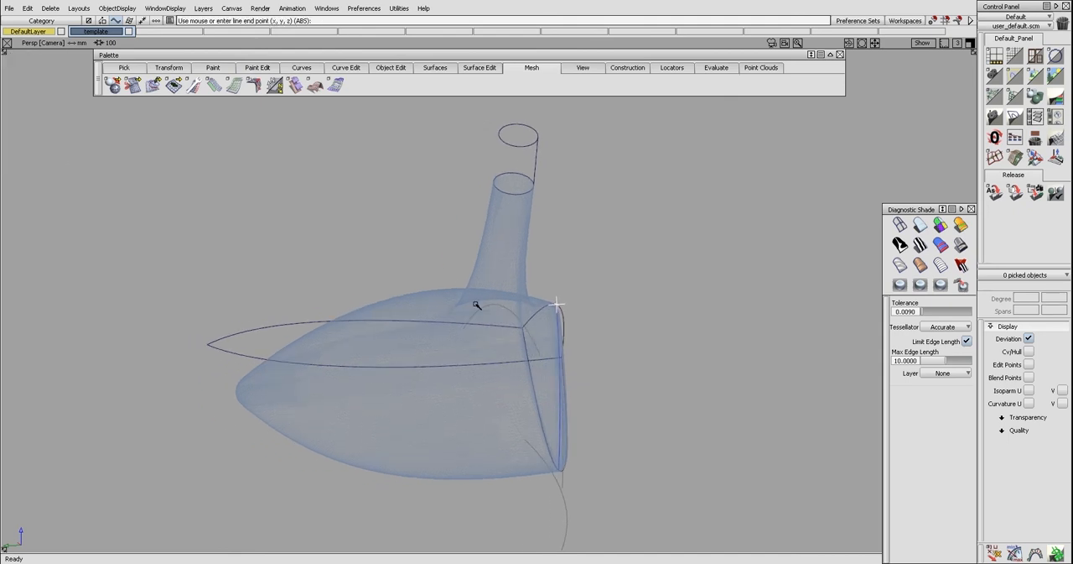
left_click_drag(476, 302, 467, 331, "alt+shift")
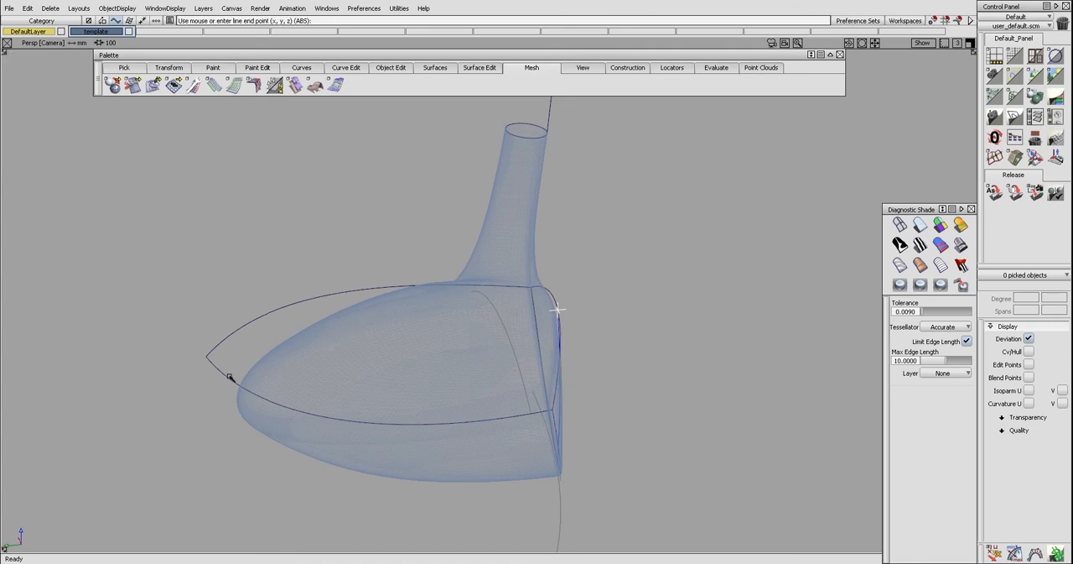
left_click(558, 310)
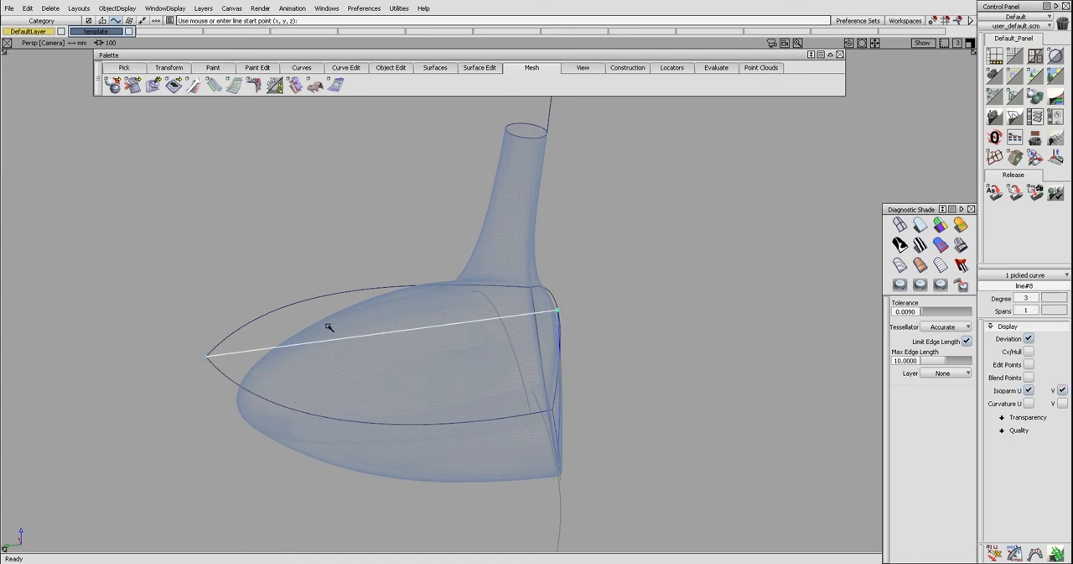
Switch to the back view and rebuild the crown line so it has a single middle control point
key("alt+shift")
left_click(400, 334)
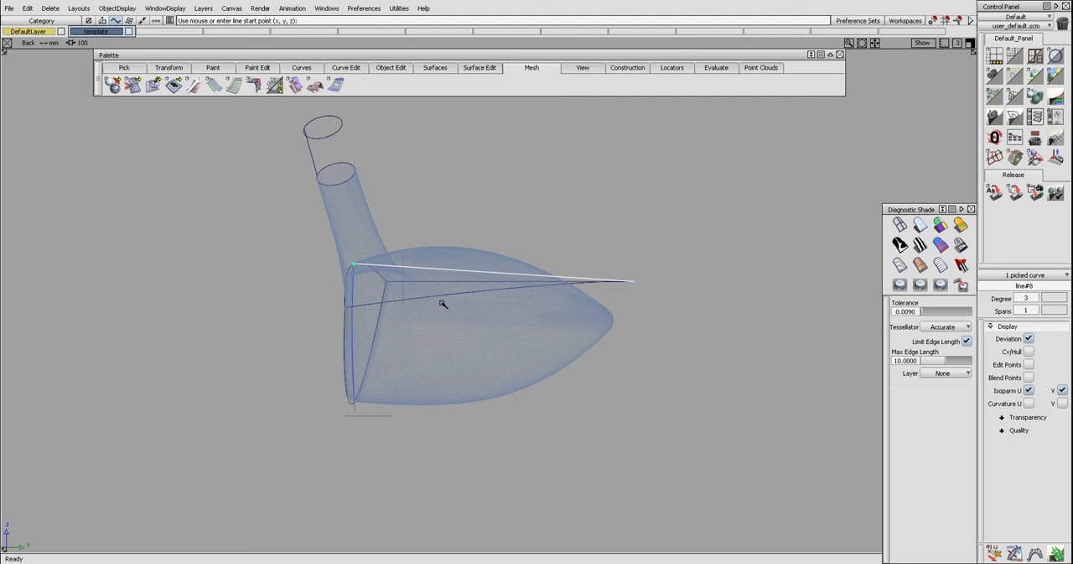
key("ctrl+r")
left_click_drag(442, 302, 455, 278, "ctrl+shift")
left_click(510, 270)
left_click_drag(520, 284, 493, 278, "ctrl+shift")
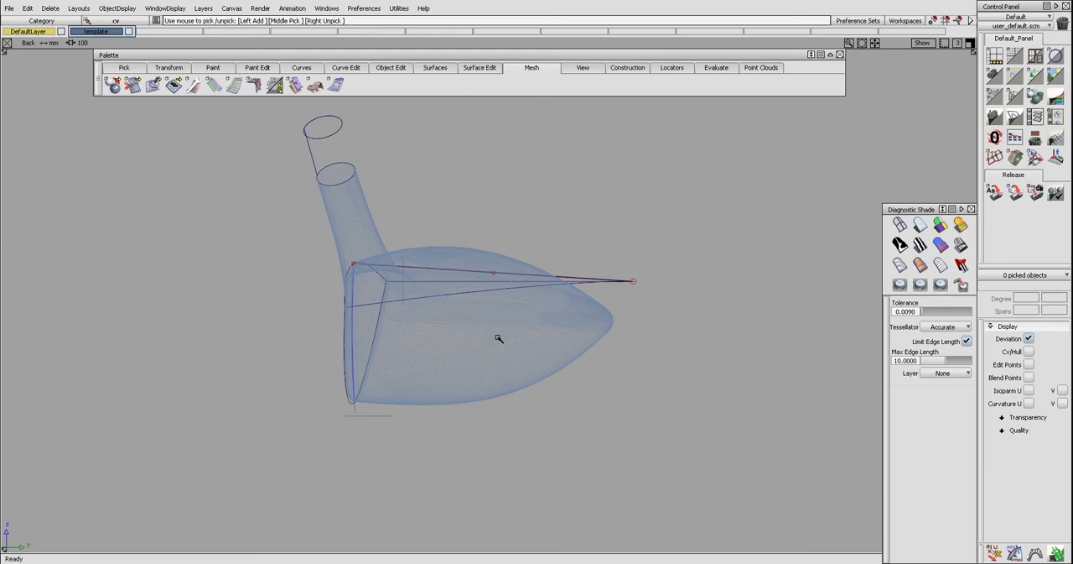
Raise the crown curve's middle control point and lower its rear end just beyond the head's rear tip
left_click(493, 275)
middle_click_drag(506, 322, 509, 333, "ctrl+shift")
right_click_drag(507, 329, 489, 265)
left_click_drag(494, 290, 469, 287, "ctrl+shift")
left_click_drag(587, 282, 613, 283, "ctrl+shift")
left_click(625, 278)
right_click_drag(642, 307, 629, 359)
left_click_drag(628, 344, 603, 339, "ctrl+shift")
left_click_drag(444, 216, 513, 229, "ctrl+shift")
right_click_drag(513, 235, 513, 261, "ctrl+shift")
right_click_drag(510, 262, 511, 258)
Rebuild the crown curve to degree 3 and move its two middle control points so it follows the crown profile
key("r")
left_click(509, 256)
left_click_drag(522, 259, 507, 257, "ctrl+shift")
left_click_drag(426, 248, 452, 240, "ctrl+shift")
left_click_drag(435, 219, 457, 239)
right_click_drag(457, 239, 457, 251, "ctrl+shift")
left_click(540, 249)
right_click_drag(587, 260, 588, 264)
left_click(632, 327)
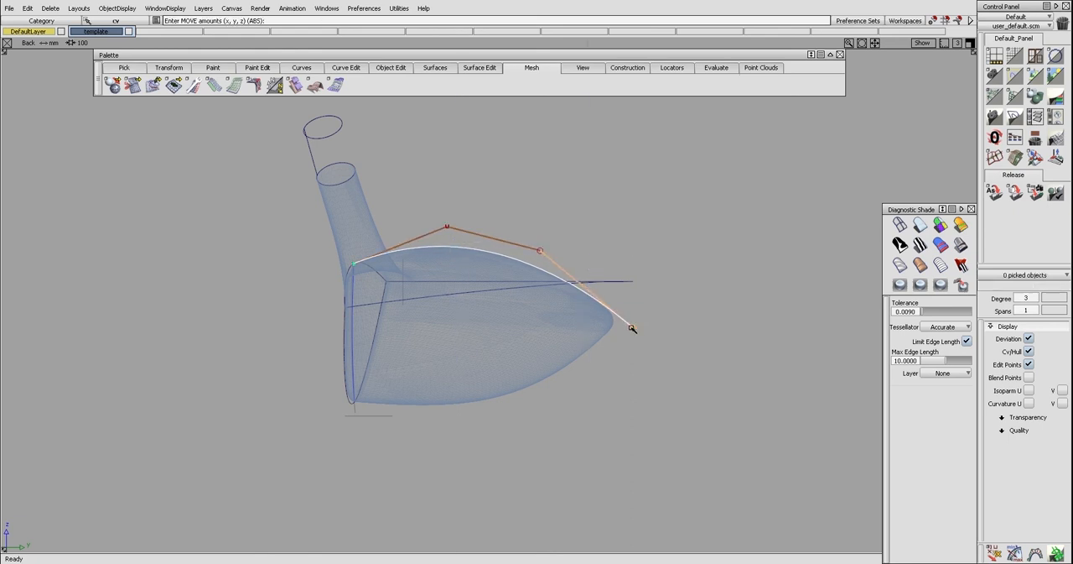
Rebuild the crown curve to degree 4, fine-tune its middle control points to the crown profile, and hide the control points
right_click_drag(647, 328, 648, 329)
left_click_drag(649, 330, 624, 319, "ctrl+shift")
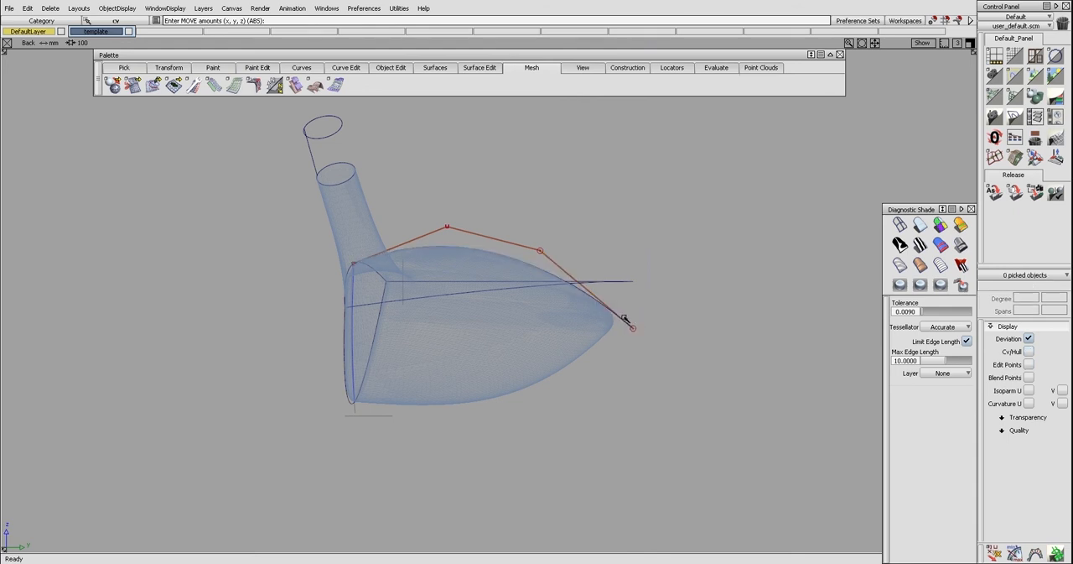
left_click(609, 311)
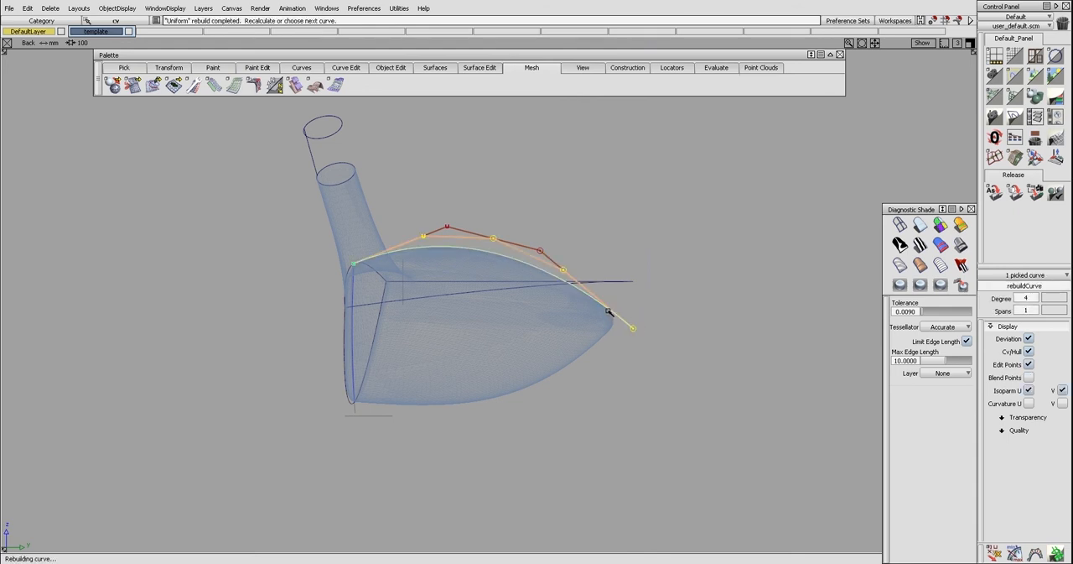
left_click_drag(499, 262, 477, 235, "ctrl+shift")
right_click_drag(522, 281, 520, 271, "ctrl+shift")
right_click_drag(426, 238, 426, 239)
left_click(554, 285)
left_click_drag(552, 263, 576, 282)
right_click_drag(581, 285, 584, 292, "ctrl+shift")
left_click(582, 294, "ctrl+shift")
left_click_drag(582, 299, 583, 295, "ctrl+shift")
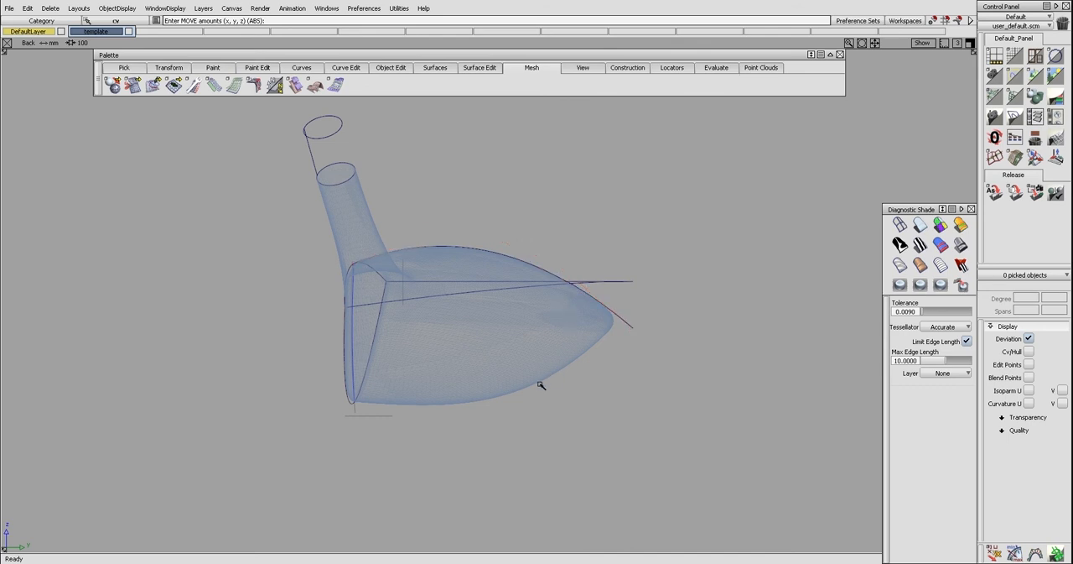
Draw a line in the back view from the lower end of the face's centre curve to the crown curve near its rear end
left_click_drag(540, 384, 493, 270, "alt+shift")
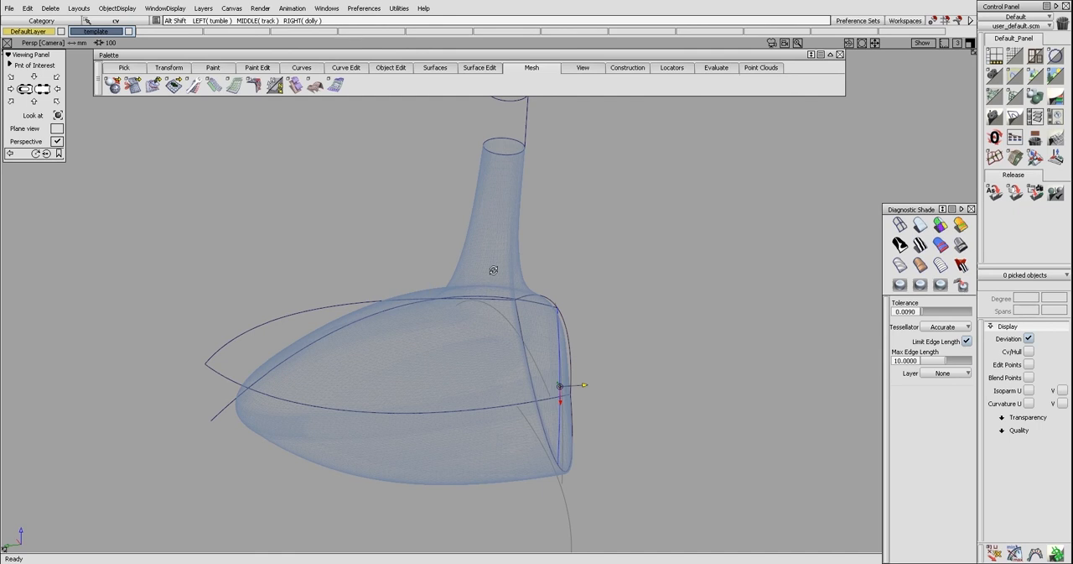
key("F7")
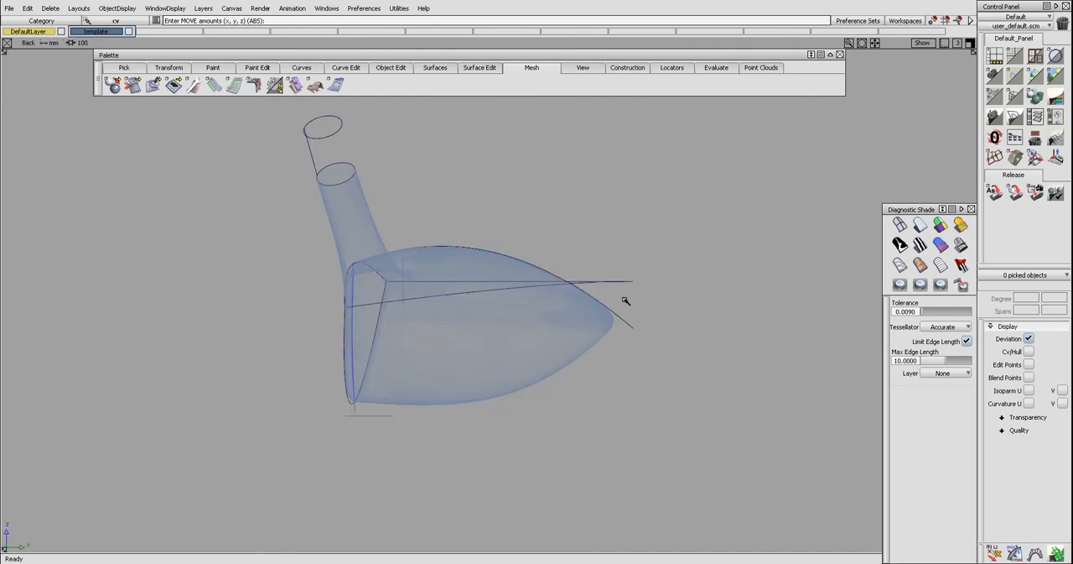
key("ctrl+l")
left_click(355, 406)
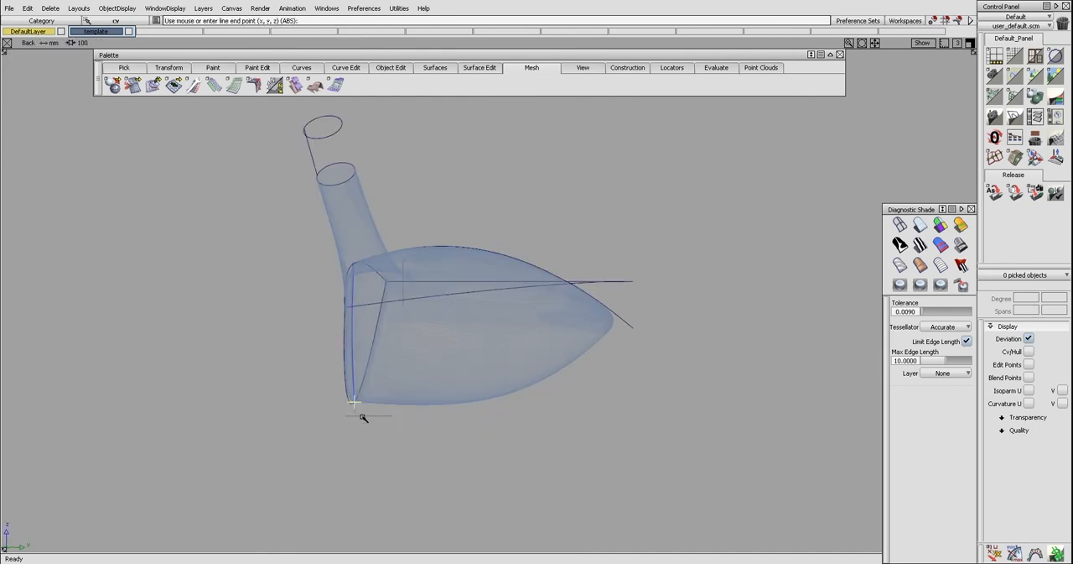
left_click(622, 320)
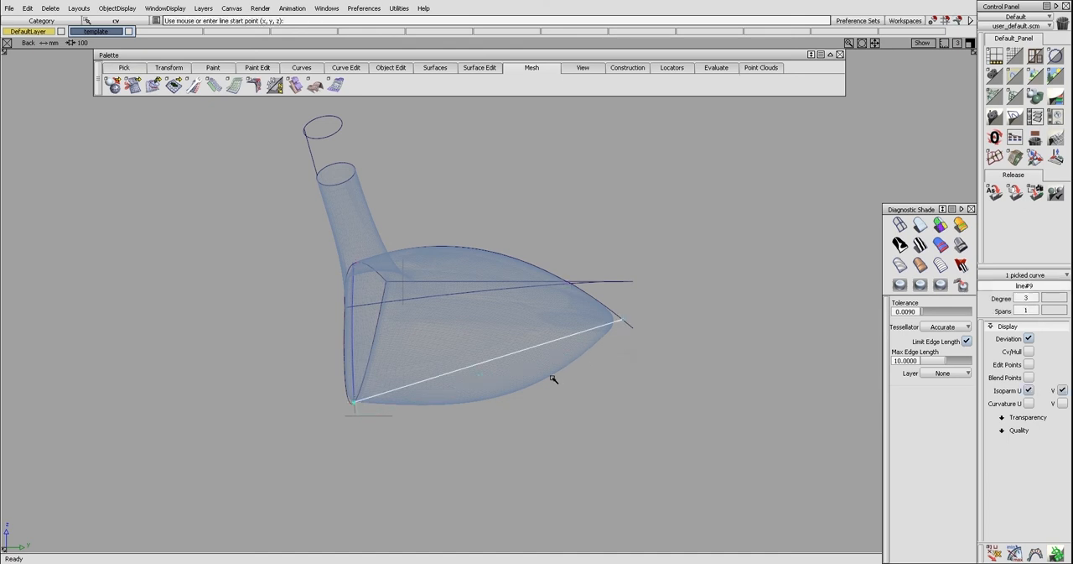
Rebuild the sole line to degree 2 and pull its middle control point downward and rearward to match the sole profile
left_click_drag(539, 364, 501, 348, "ctrl+shift")
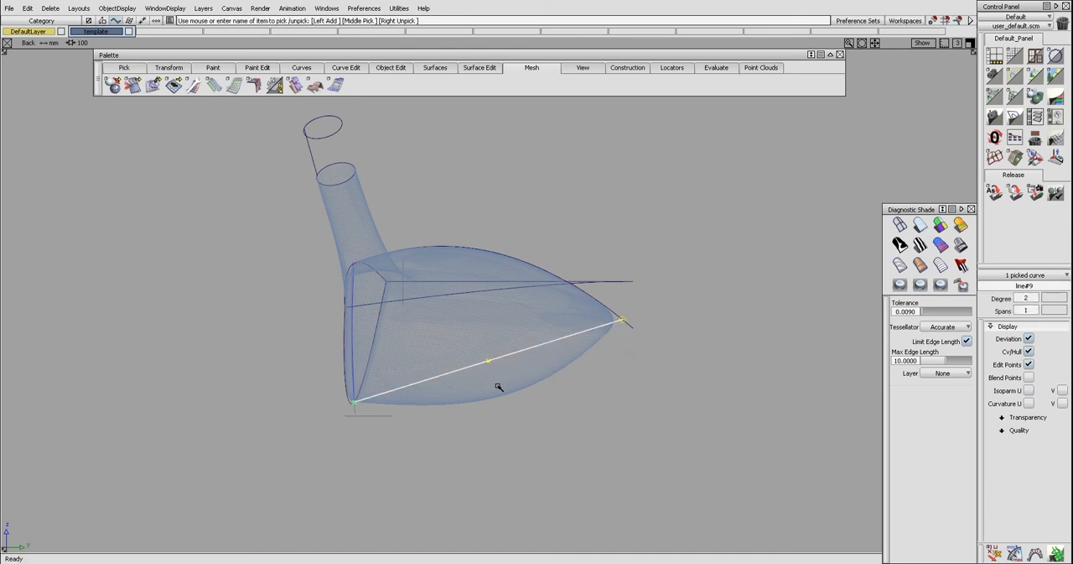
left_click_drag(451, 371, 484, 361, "ctrl+shift")
left_click(486, 361)
right_click_drag(510, 409, 514, 382, "ctrl+shift")
right_click_drag(517, 388, 519, 441)
middle_click_drag(531, 429, 564, 434)
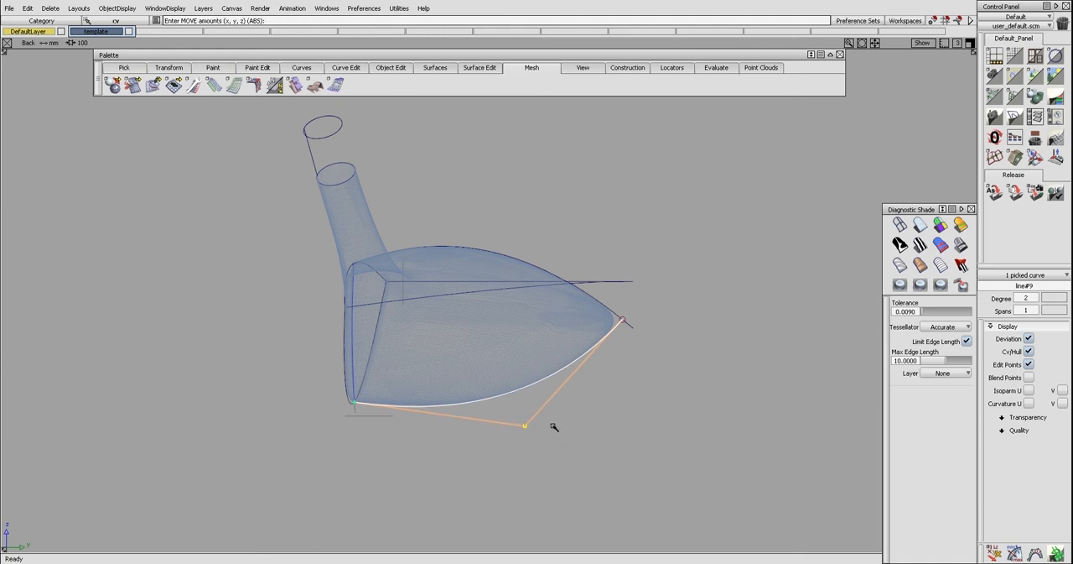
Rebuild the sole curve to degree 3 and adjust its two middle control points to the sole profile
left_click_drag(554, 427, 525, 405, "ctrl+shift")
left_click(519, 392)
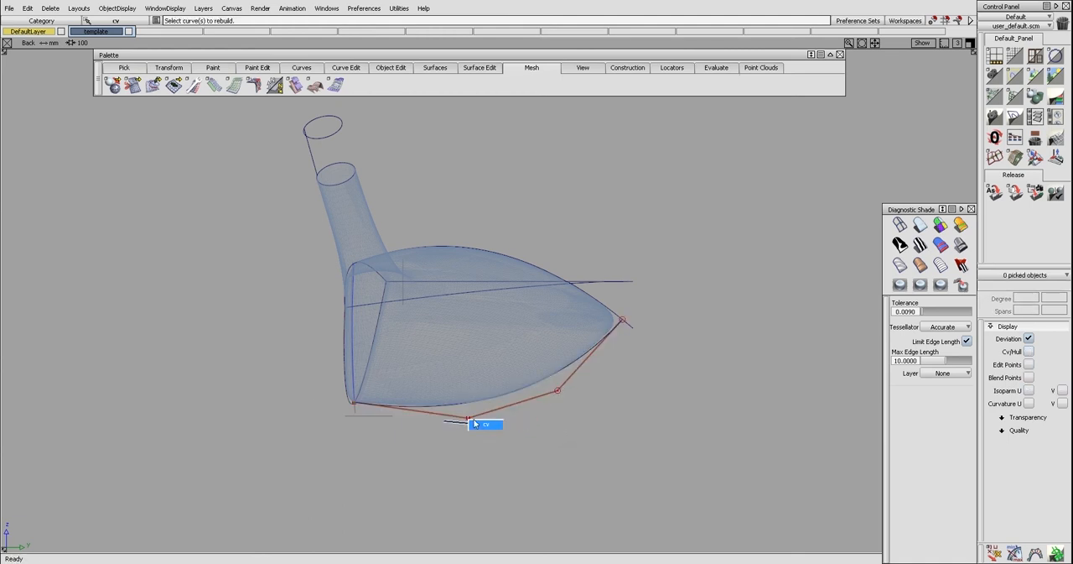
right_click_drag(512, 436, 512, 433)
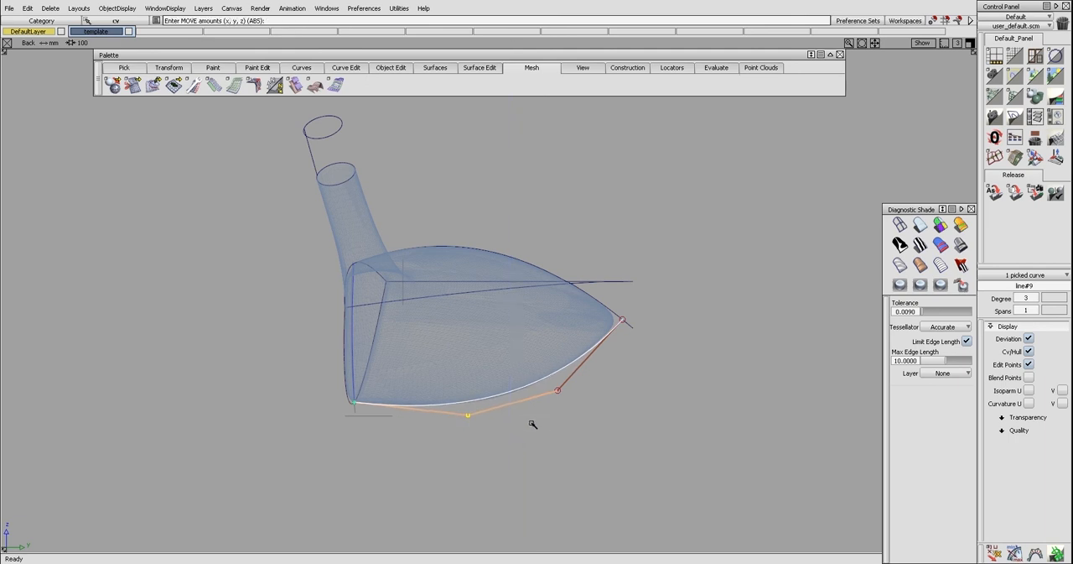
left_click_drag(558, 390, 558, 394)
Rebuild the sole curve to degree 4 and adjust its three middle control points to the sole profile
middle_click_drag(558, 394, 537, 386, "ctrl+shift")
left_click(534, 385)
left_click_drag(535, 387, 521, 414, "ctrl+shift")
left_click(436, 411)
left_click_drag(459, 432, 467, 418, "ctrl+shift")
right_click_drag(466, 419, 520, 410)
left_click(514, 406)
left_click(573, 376)
left_click(513, 401)
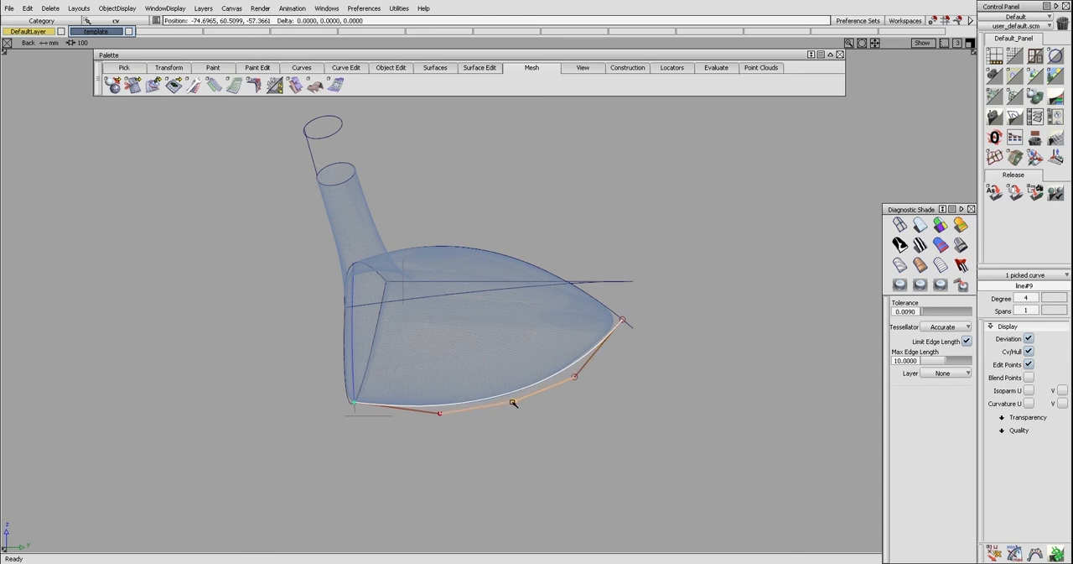
Rebuild the sole curve uniformly to degree 5 and deselect it
left_click_drag(514, 402, 499, 385, "ctrl+shift")
left_click(503, 399)
left_click_drag(500, 421, 499, 409, "ctrl+shift")
left_click_drag(496, 406, 514, 405, "ctrl+shift")
left_click(514, 403)
right_click_drag(524, 424, 526, 411, "ctrl+shift")
right_click_drag(526, 410, 527, 411)
middle_click_drag(519, 402, 518, 393, "ctrl+shift")
left_click(516, 392)
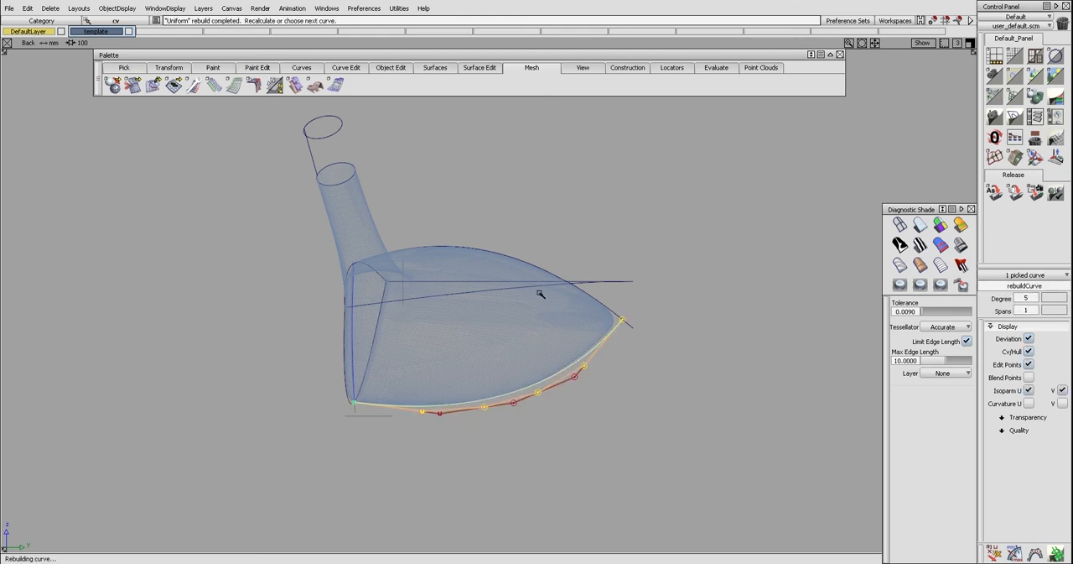
left_click(536, 265)
left_click_drag(550, 353, 549, 344, "ctrl+shift")
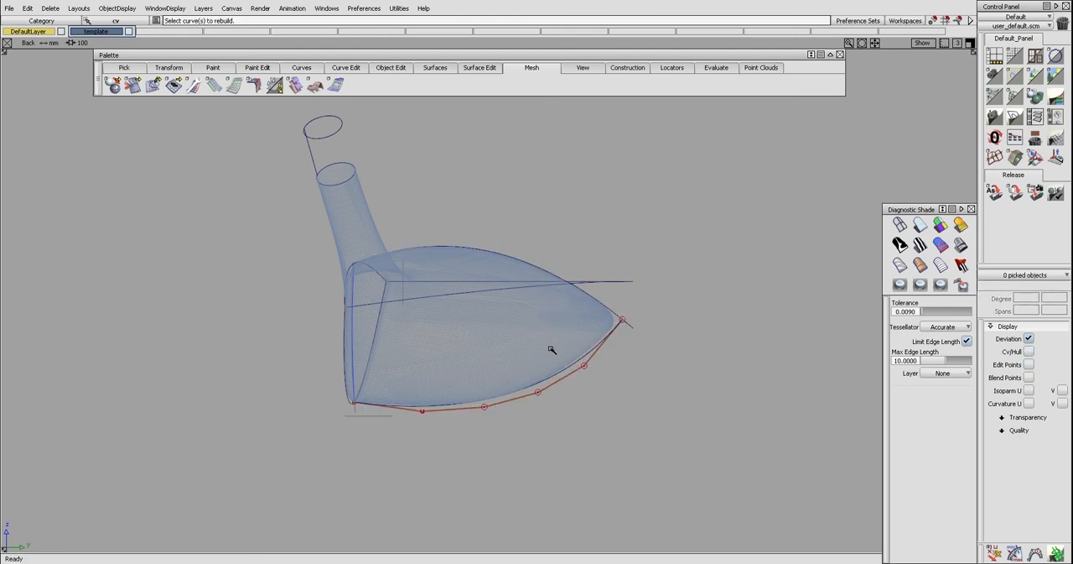
Hide the sole curve's control points and stretch its rear end slightly upward past the crown curve
middle_click_drag(607, 348, 608, 328, "ctrl+shift")
left_click(612, 311)
key("space")
left_click(613, 330)
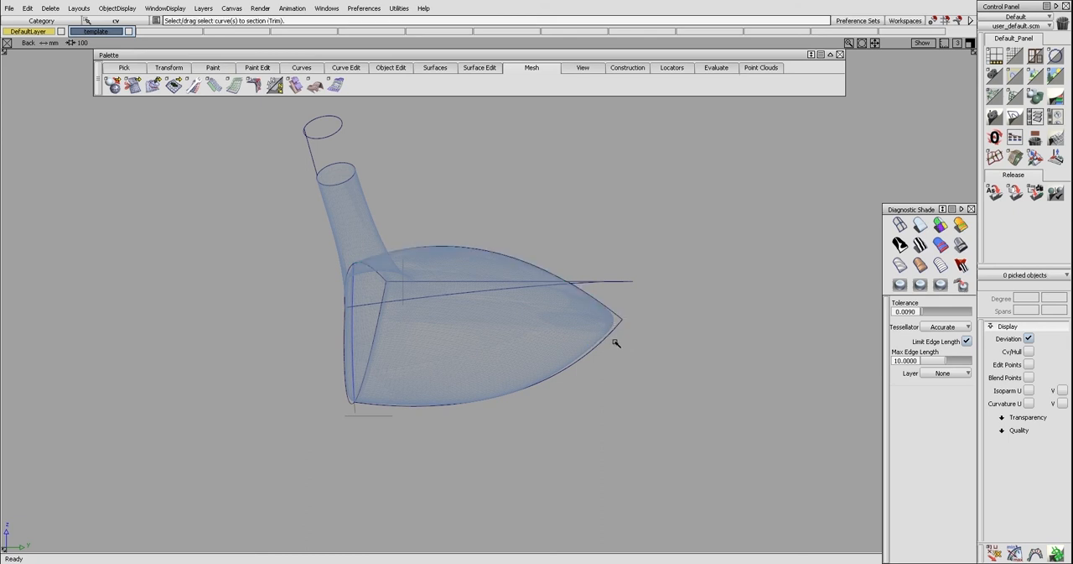
middle_click_drag(614, 335, 615, 333, "ctrl+shift")
left_click(614, 331)
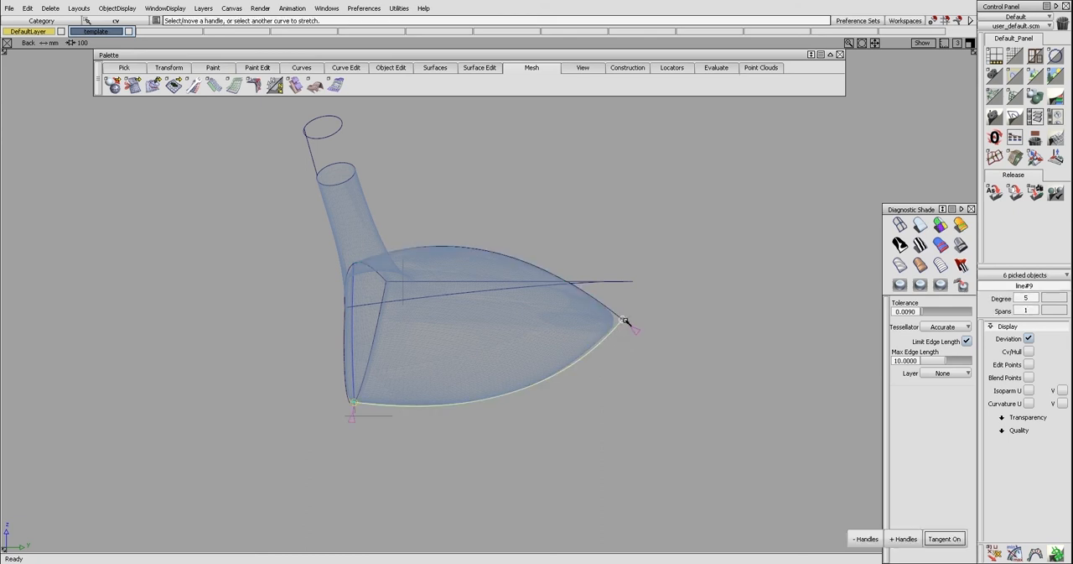
right_click_drag(632, 318, 631, 313)
left_click(621, 330)
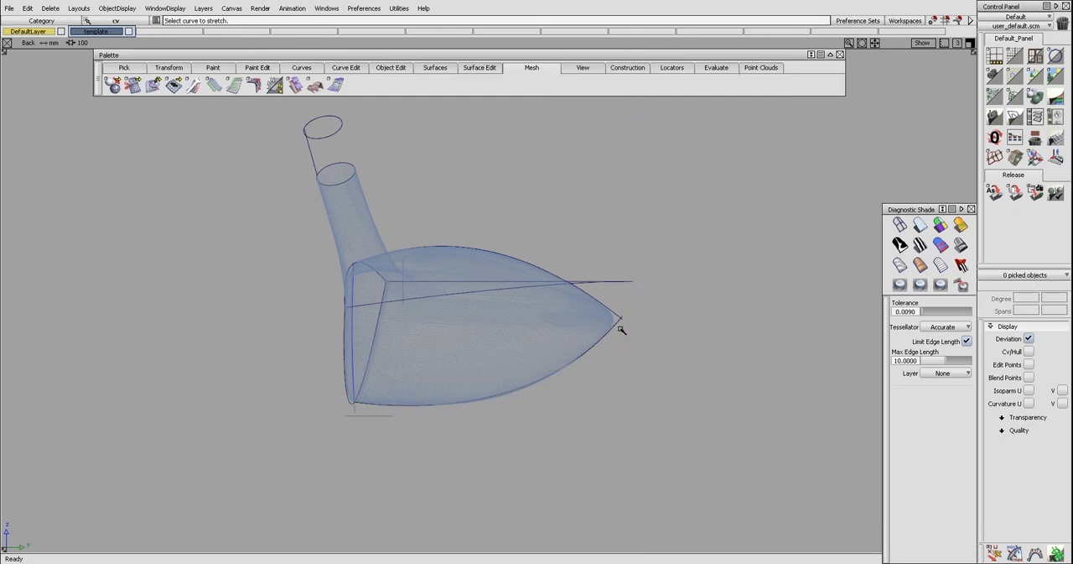
Show the sole curve's control points, add a middle stretch handle and pull it slightly downward onto the sole profile
left_click(538, 391)
middle_click_drag(537, 391, 534, 389, "ctrl+shift")
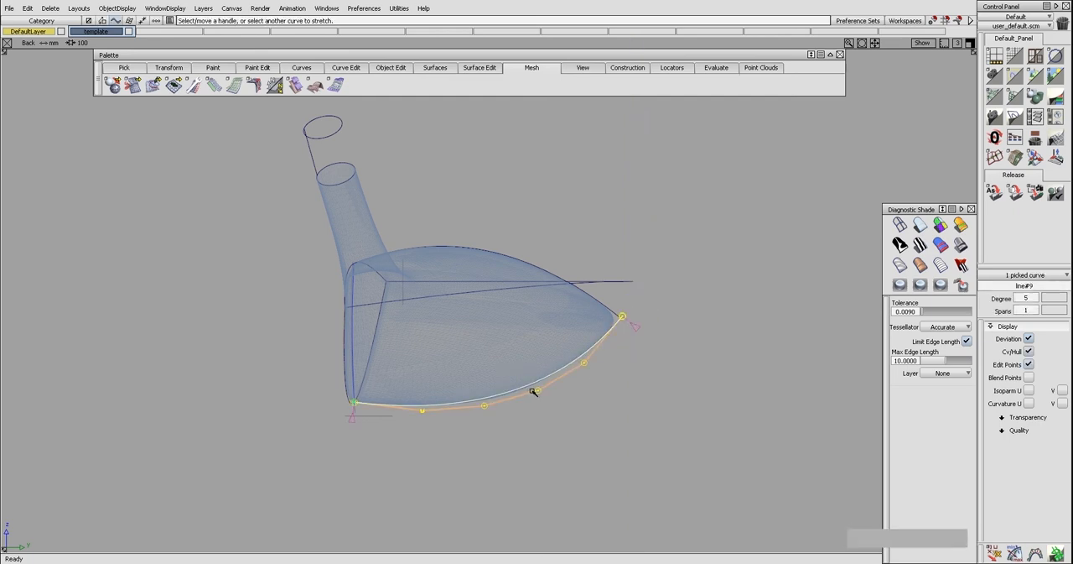
left_click(906, 538)
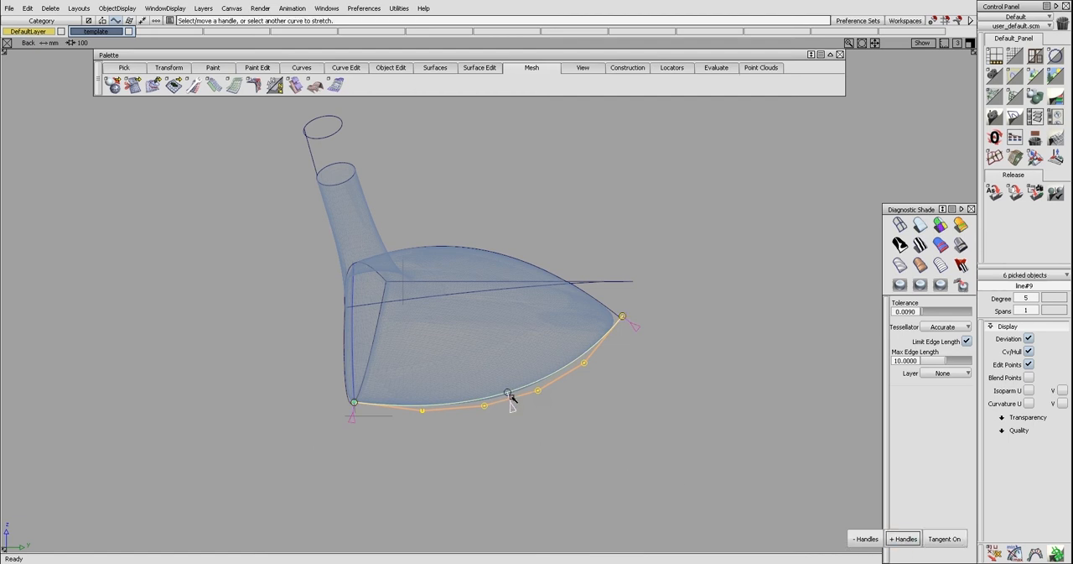
left_click_drag(508, 392, 509, 395)
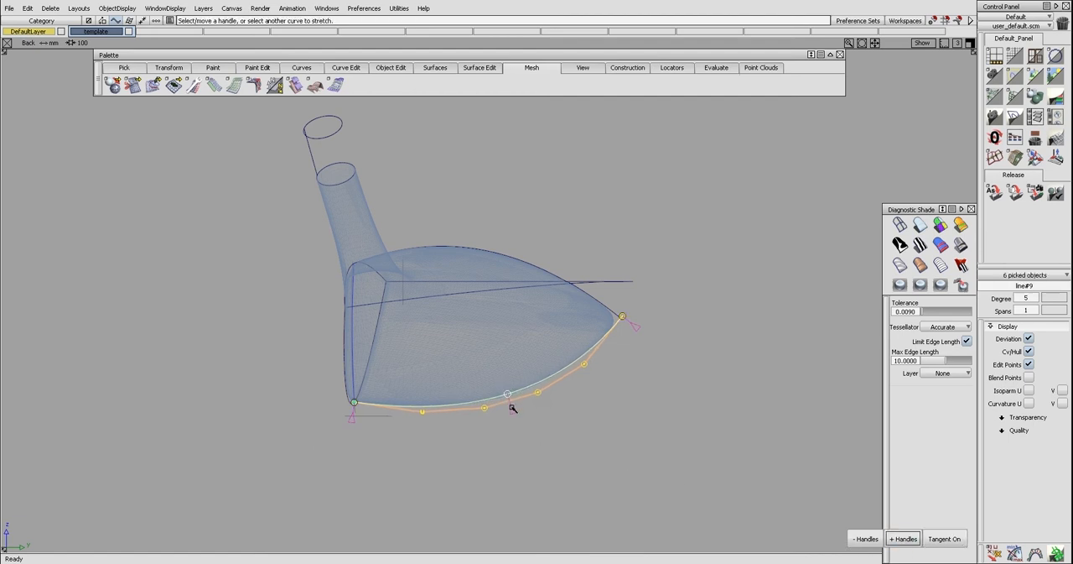
left_click(521, 400)
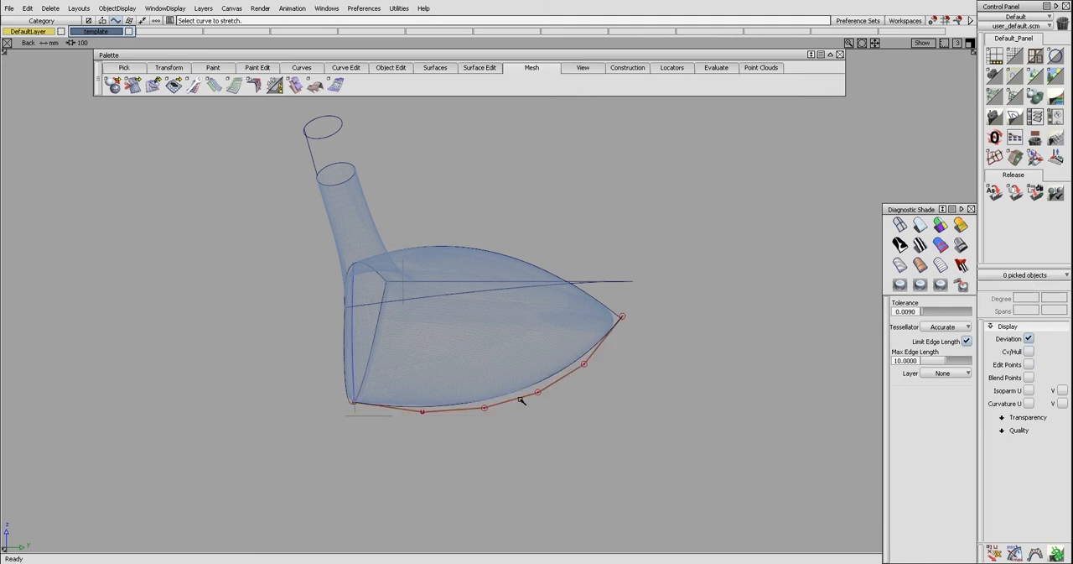
Rebuild the stretched sole curve as a uniform degree 5 curve and hide its control points
left_click(615, 330)
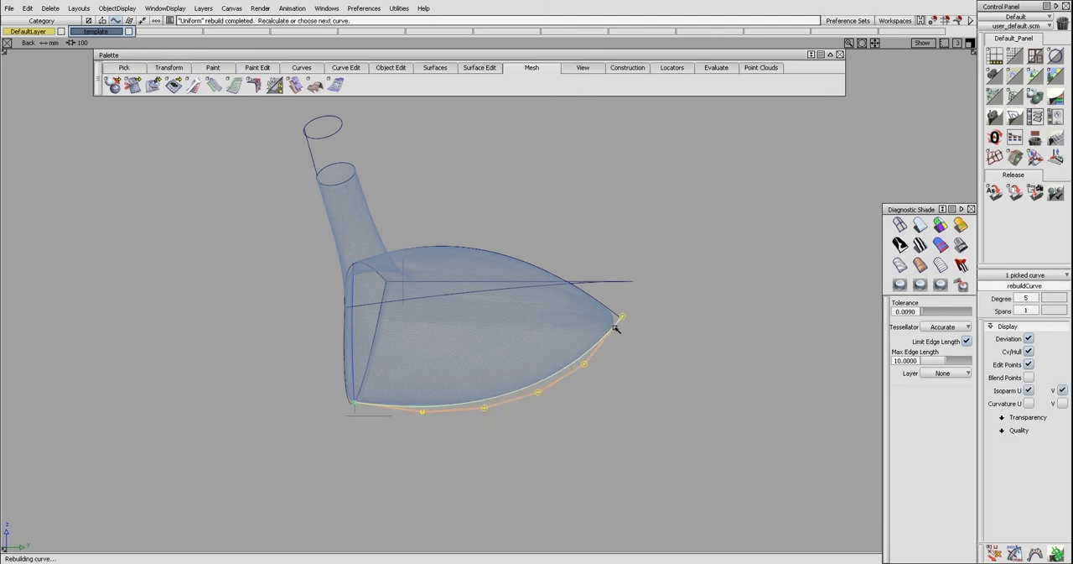
left_click(613, 351)
left_click_drag(632, 345, 615, 329, "ctrl+shift")
left_click(613, 327)
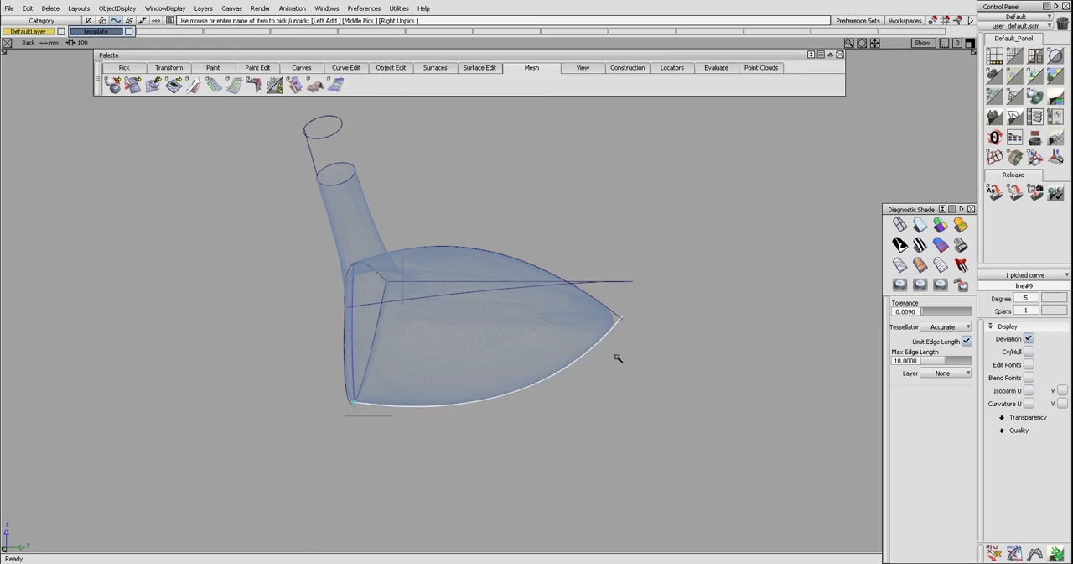
Trim the overhanging rear ends of the sole and crown curves where they cross
middle_click_drag(616, 352, 615, 339, "ctrl+shift")
left_click(615, 326)
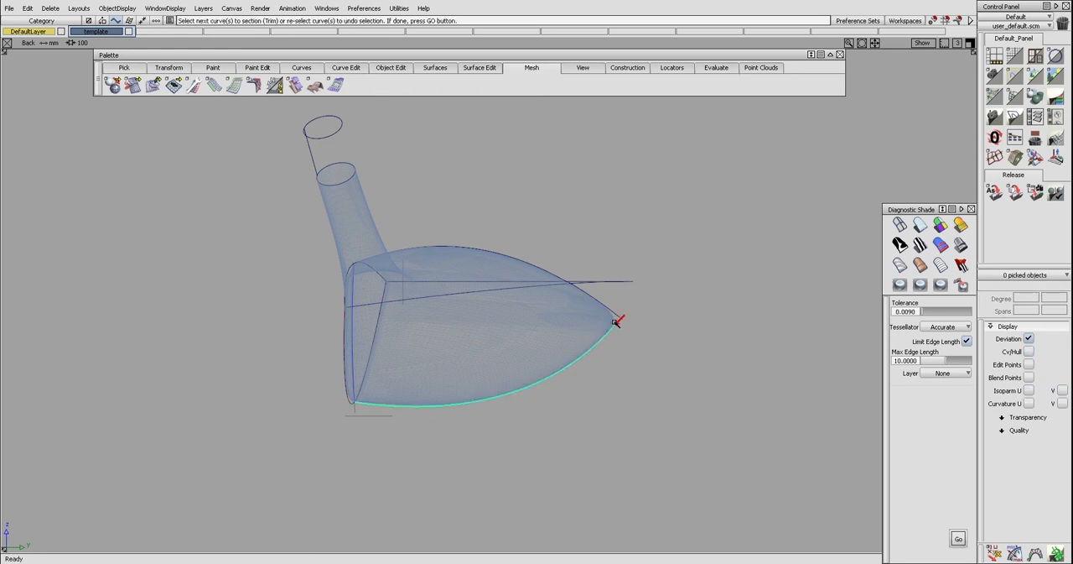
left_click(614, 328)
left_click(612, 315)
left_click(585, 361)
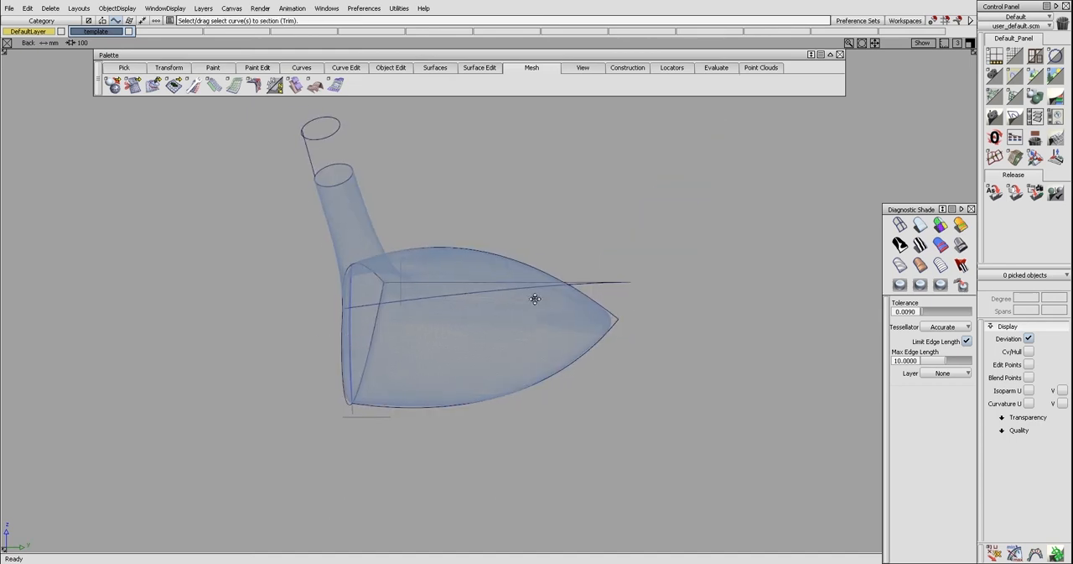
Display the control points of the two side contour curves and examine these curves in the left, back and perspective views
right_click_drag(535, 298, 522, 338, "alt+shift")
key("F8")
left_click_drag(563, 319, 517, 333, "alt+shift")
left_click(507, 343)
left_click(336, 269)
key("F1")
left_click_drag(479, 274, 474, 275, "alt+shift")
key("F6")
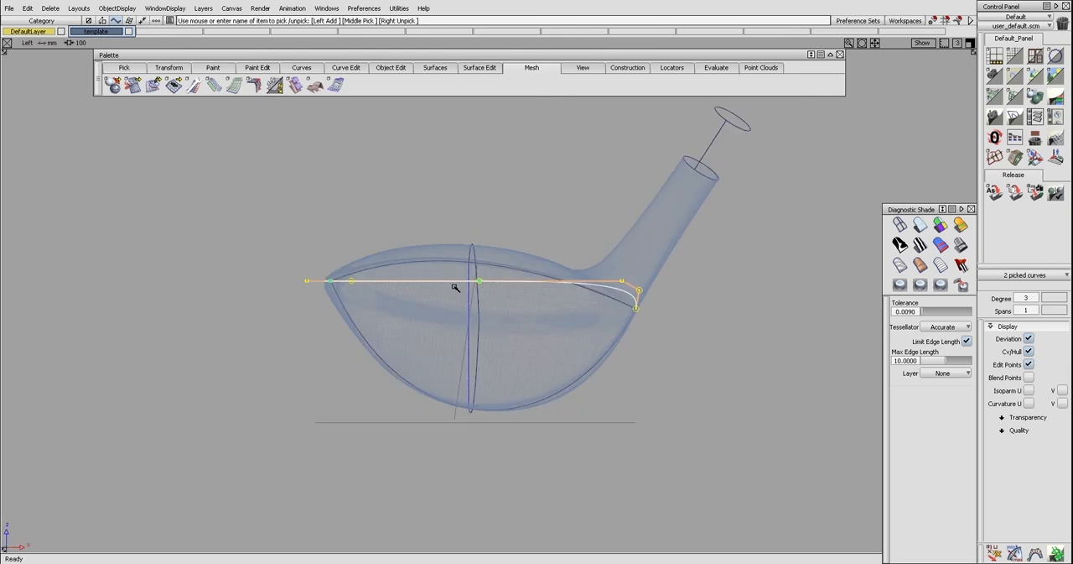
key("F7")
left_click(456, 309)
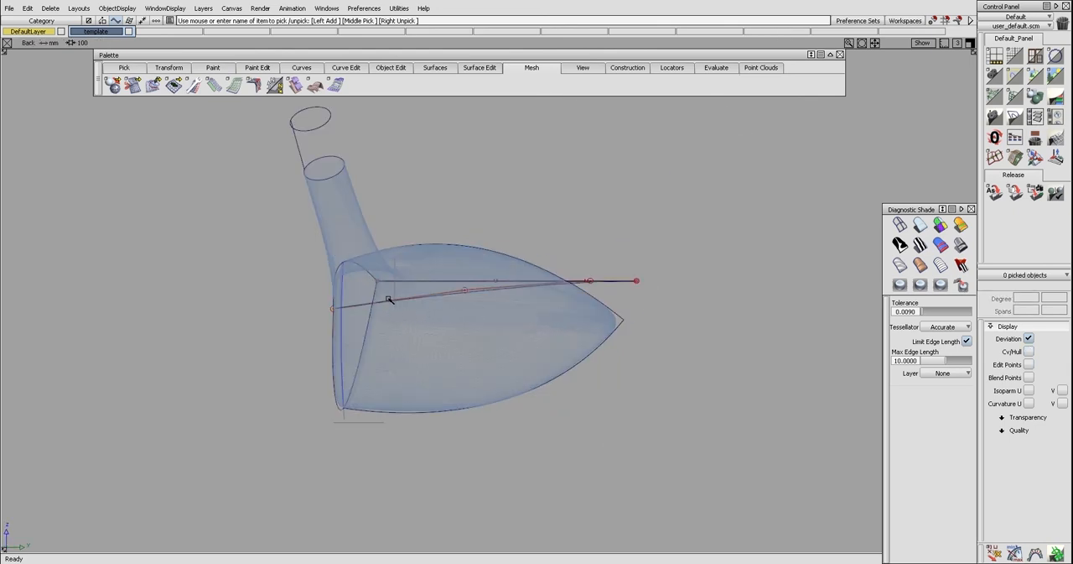
key("F8")
left_click_drag(520, 296, 350, 292, "alt+shift")
left_click_drag(681, 330, 373, 341, "alt+shift")
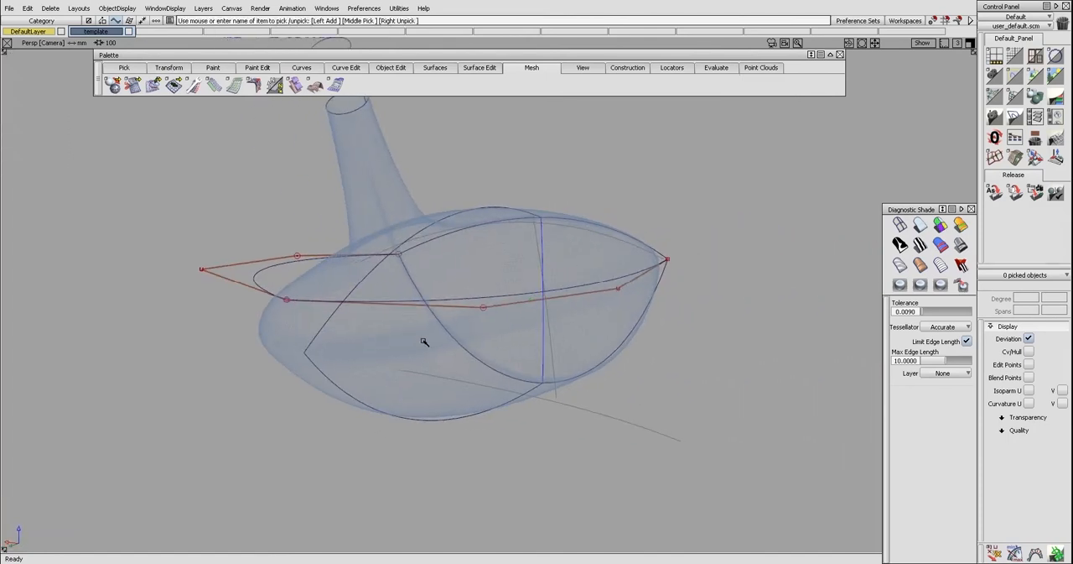
Hide the side contours' control points and start a line at the upper toe-side corner of the face
left_click_drag(672, 300, 449, 310, "alt+shift")
left_click_drag(564, 312, 524, 312, "alt+shift")
key("l")
left_click(559, 295)
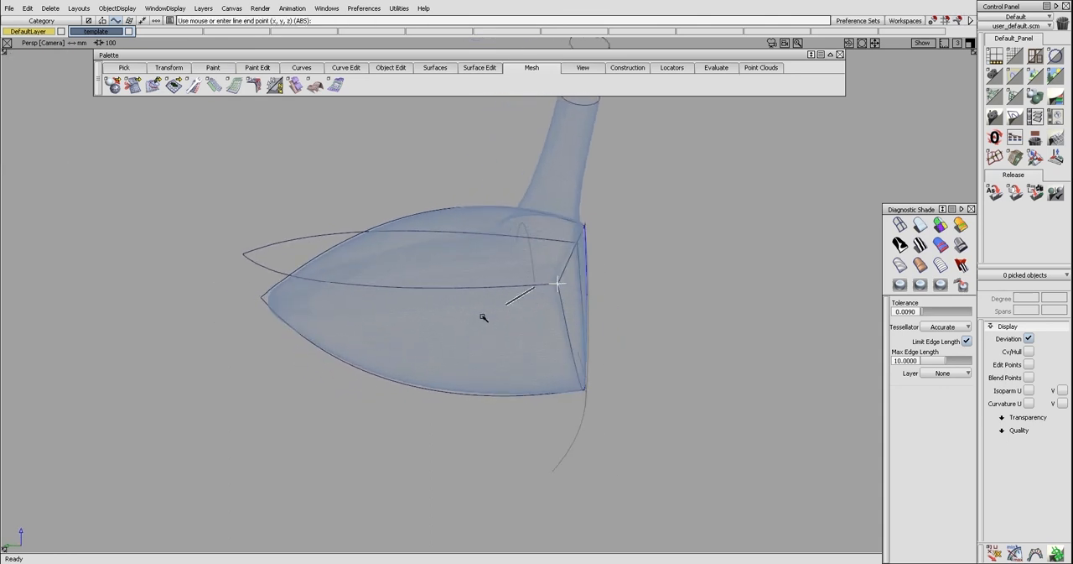
left_click_drag(410, 289, 450, 326, "alt+shift")
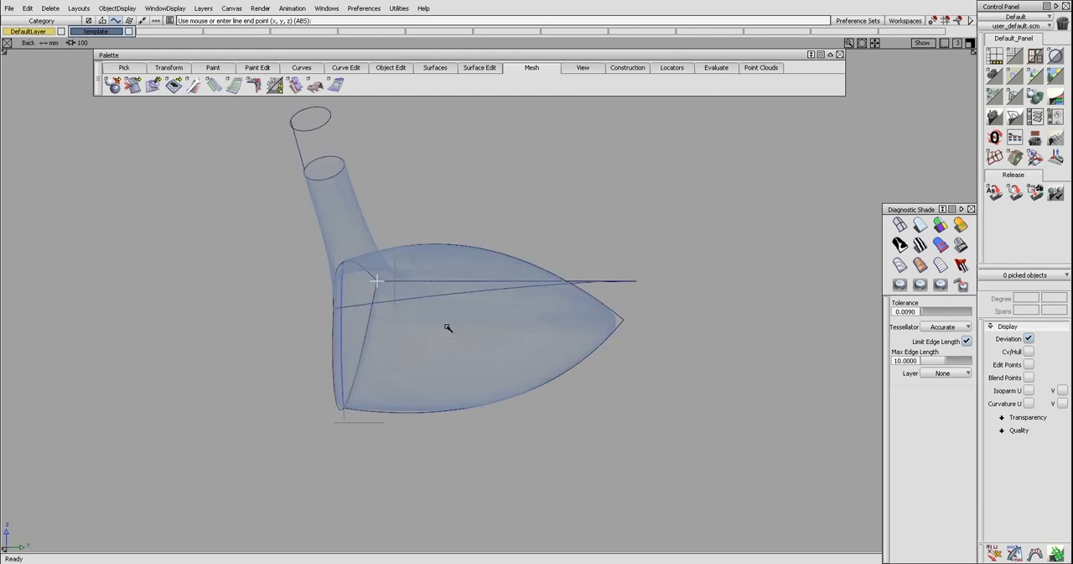
key("F7")
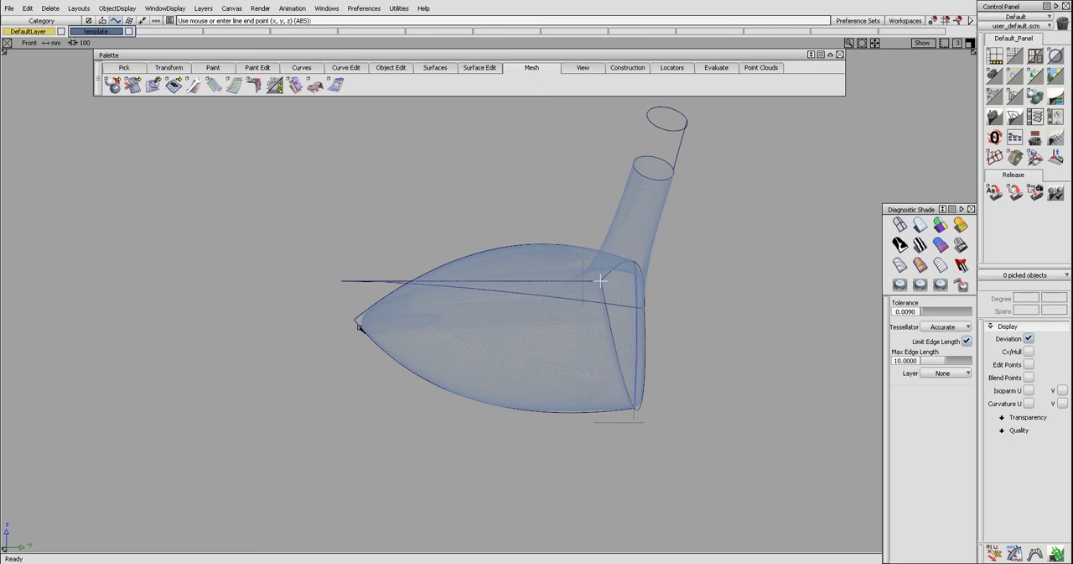
left_click(356, 319)
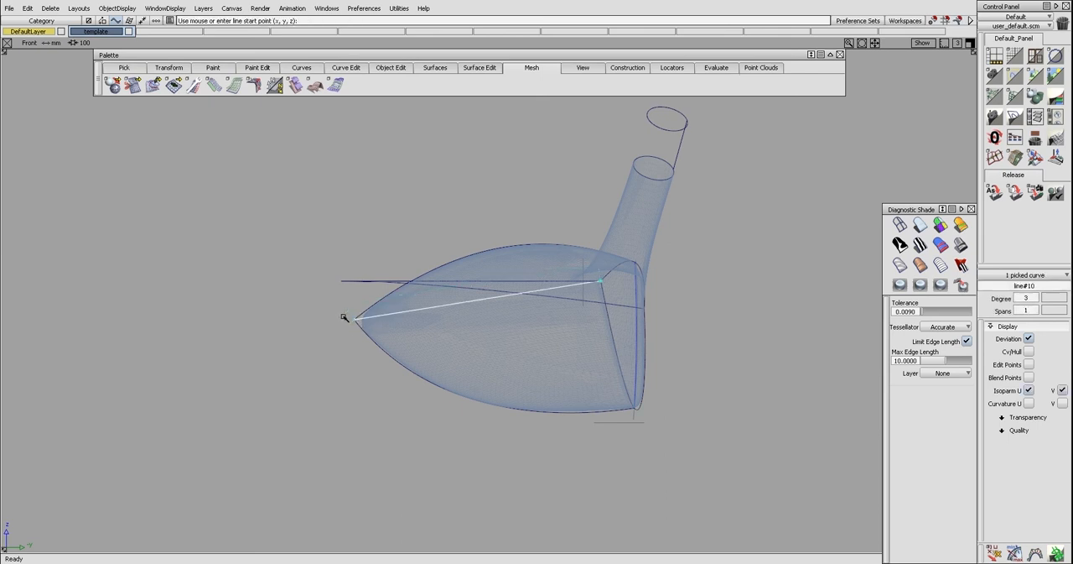
key("F8")
left_click_drag(400, 307, 403, 373, "alt+shift")
key("Delete")
key("Return")
Draw a line from the upper toe-side corner of the face past the body's rear tip and rebuild it as degree 2
left_click(557, 360, "ctrl")
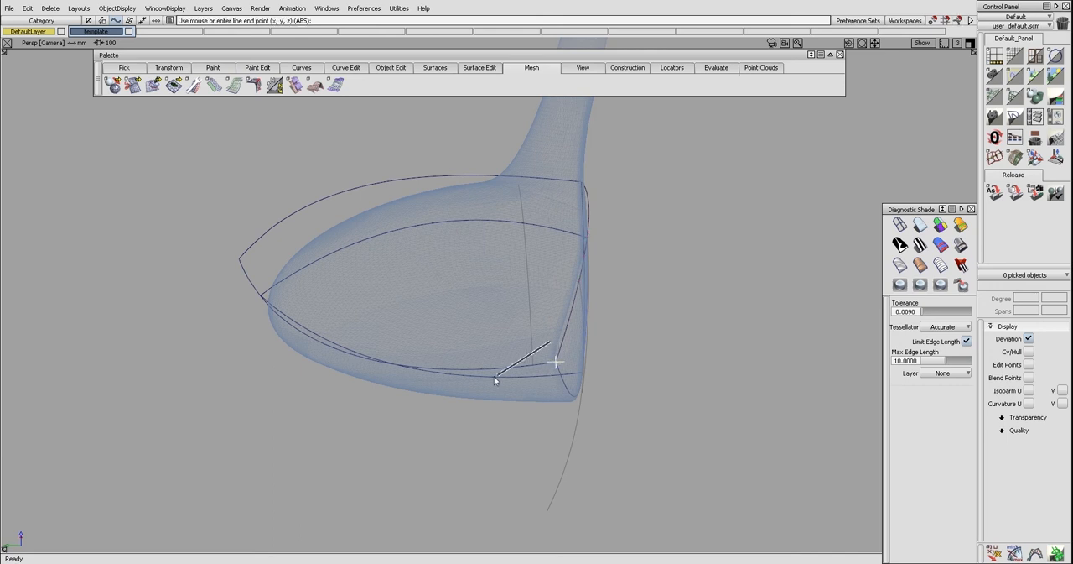
key("F6")
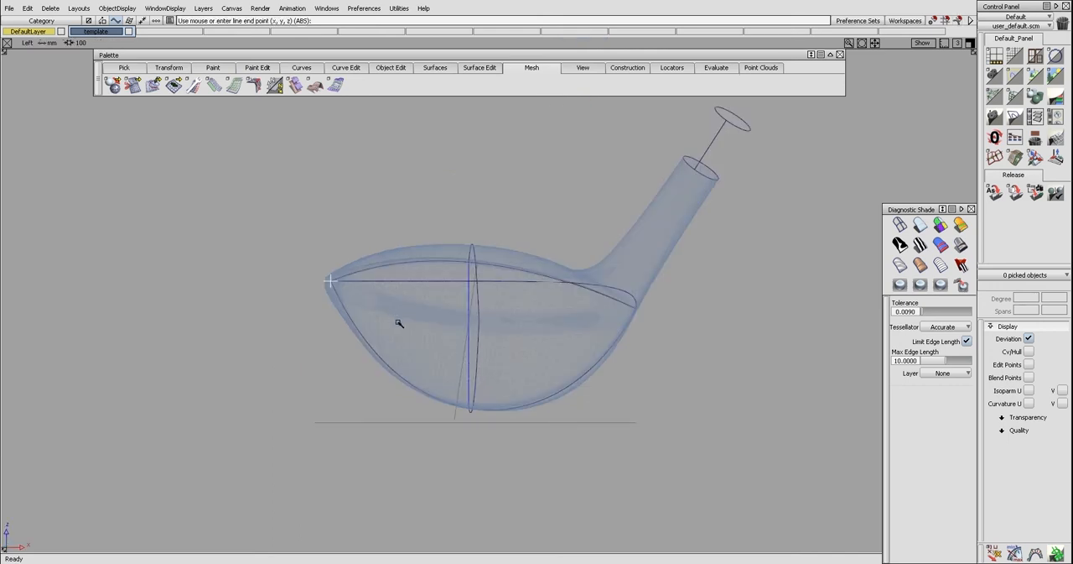
key("F7")
left_click_drag(358, 320, 341, 321)
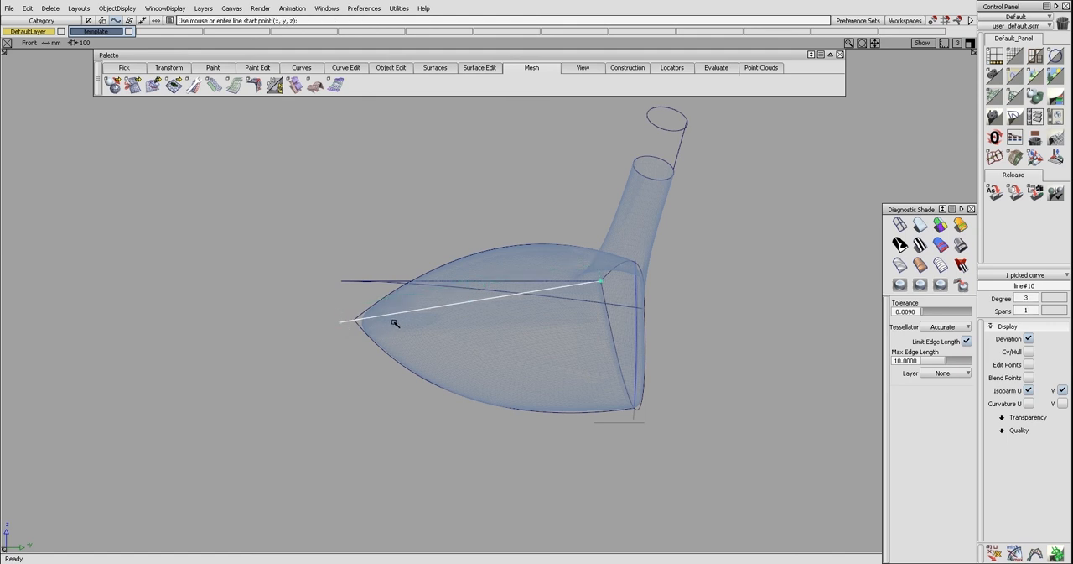
left_click_drag(397, 328, 448, 317, "ctrl+shift")
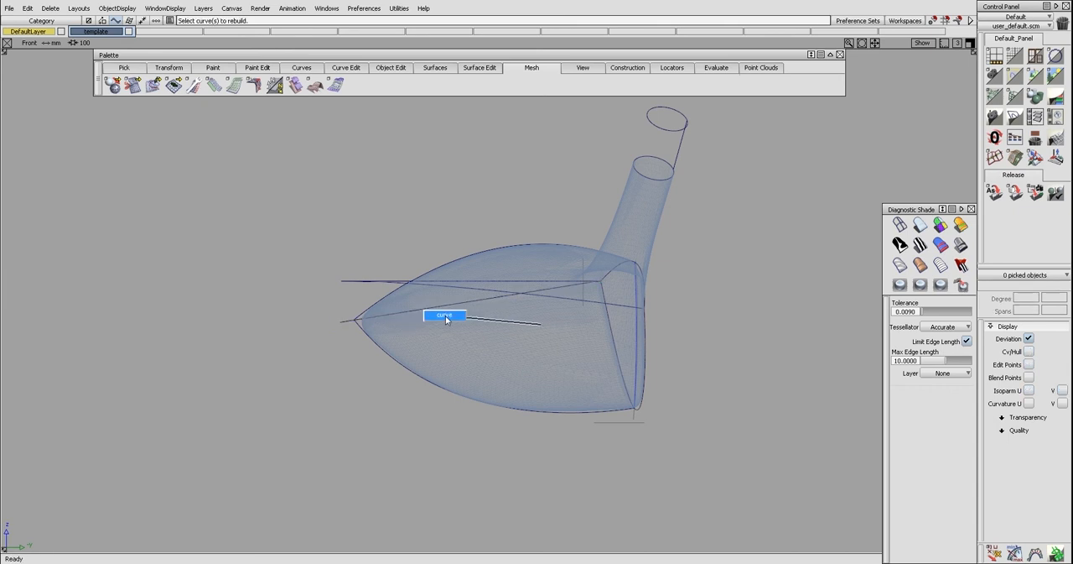
left_click(463, 300)
right_click_drag(464, 300, 465, 320, "ctrl+shift")
left_click_drag(465, 320, 493, 312, "ctrl+shift")
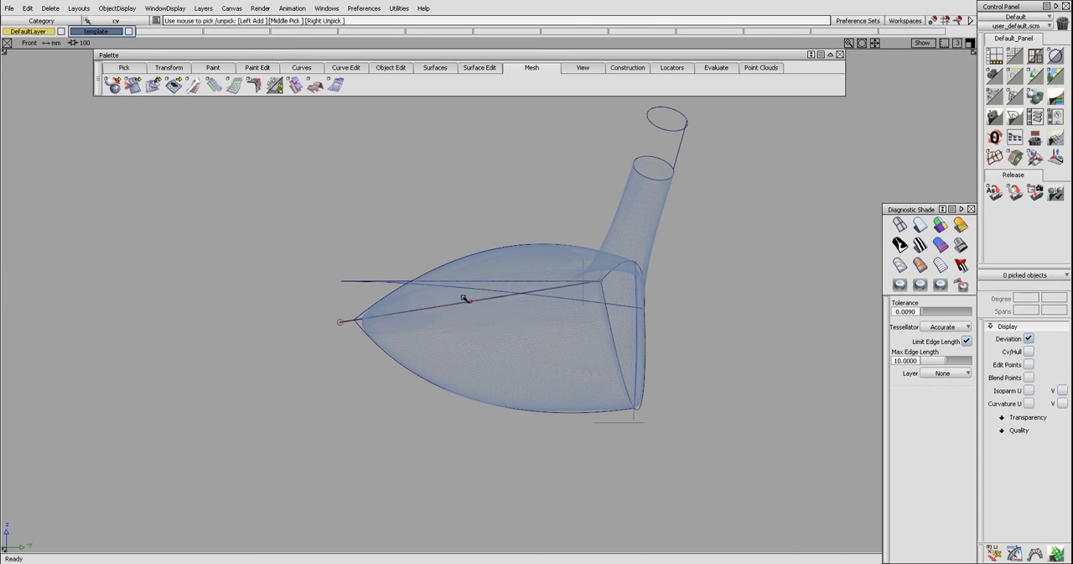
Raise the middle control point of the new toe-side line to try a shallow arc
left_click_drag(453, 298, 468, 298, "ctrl+shift")
left_click(471, 300)
right_click_drag(481, 326, 482, 308, "ctrl+shift")
right_click_drag(487, 322, 490, 310)
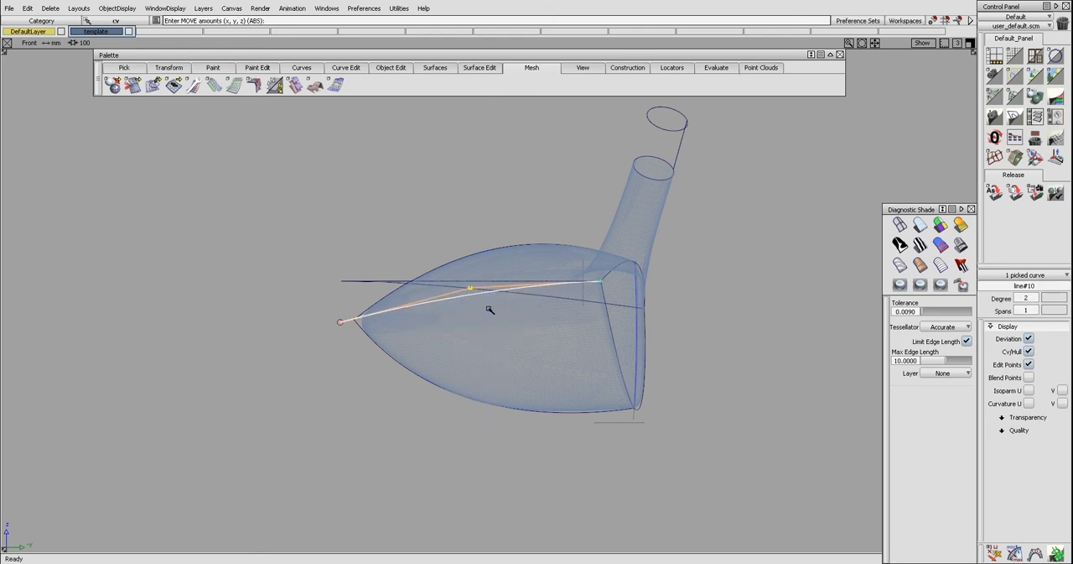
left_click_drag(484, 319, 482, 298, "ctrl+shift")
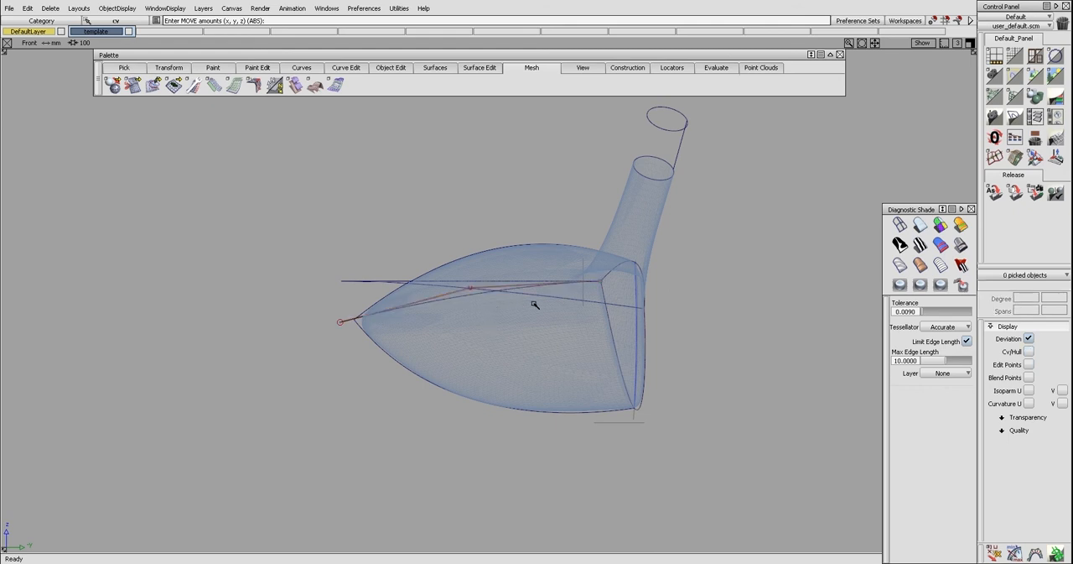
Delete the arched toe-side line
left_click_drag(411, 299, 426, 297, "ctrl+shift")
left_click(427, 309)
key("Delete")
key("Return")
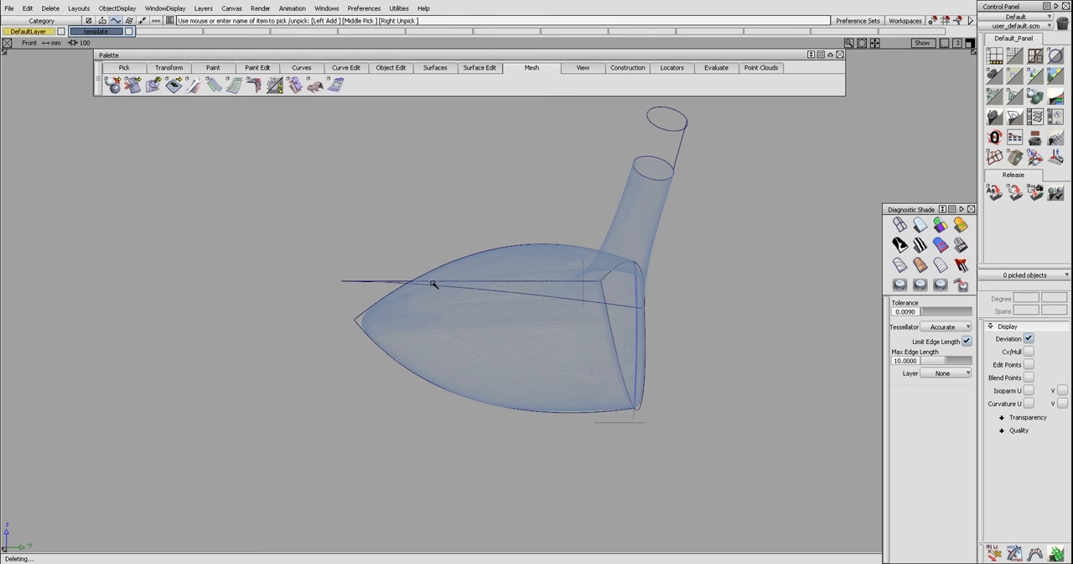
Duplicate the crown centre curve and move the copy so it starts at the upper toe-side corner of the face
left_click(436, 267)
middle_click_drag(526, 337, 579, 304, "ctrl+shift")
middle_click_drag(648, 309, 650, 278, "ctrl+shift")
left_click_drag(606, 278, 600, 282, "ctrl")
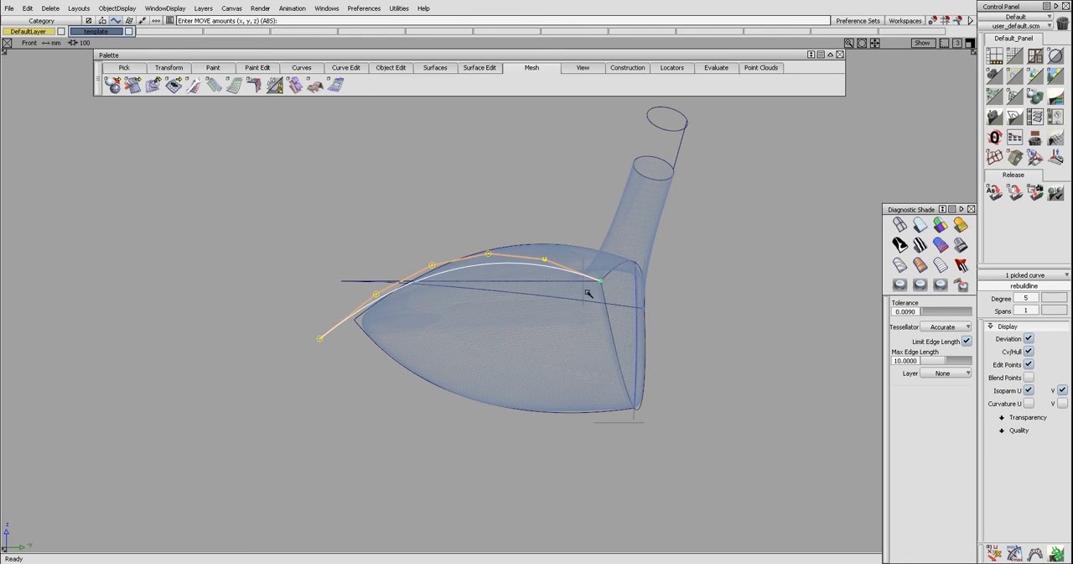
Stretch the copied curve with one added middle handle, flattening it between the toe-side face corner and the rear tip
middle_click_drag(442, 299, 465, 311, "ctrl+shift")
left_click(904, 539)
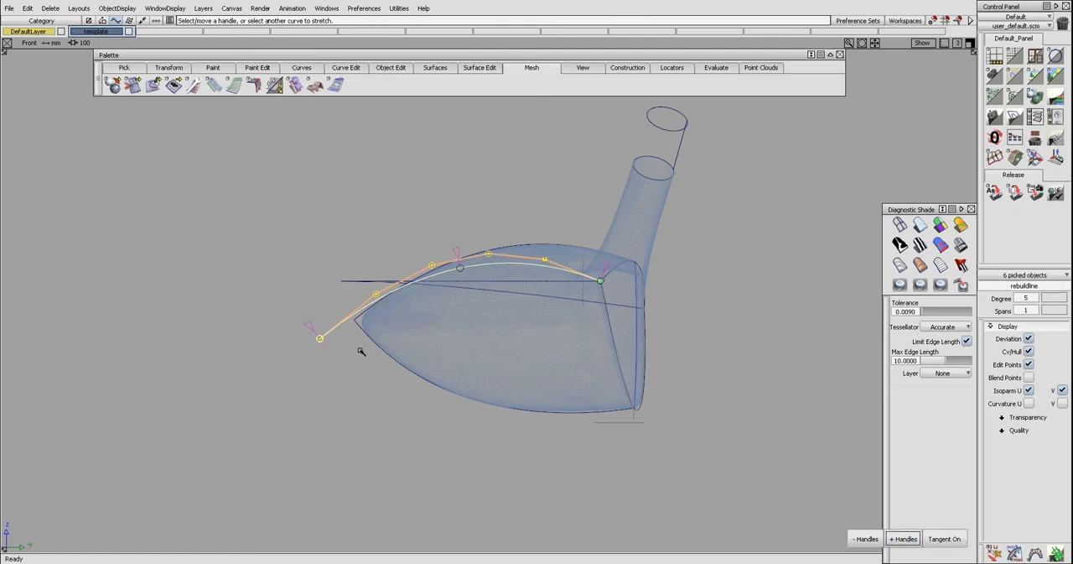
left_click(857, 537)
mouse_move(339, 343)
left_mouse_down()
mouse_move(349, 343)
mouse_move(343, 355)
left_mouse_up()
left_click(903, 539)
left_click_drag(511, 311, 509, 332)
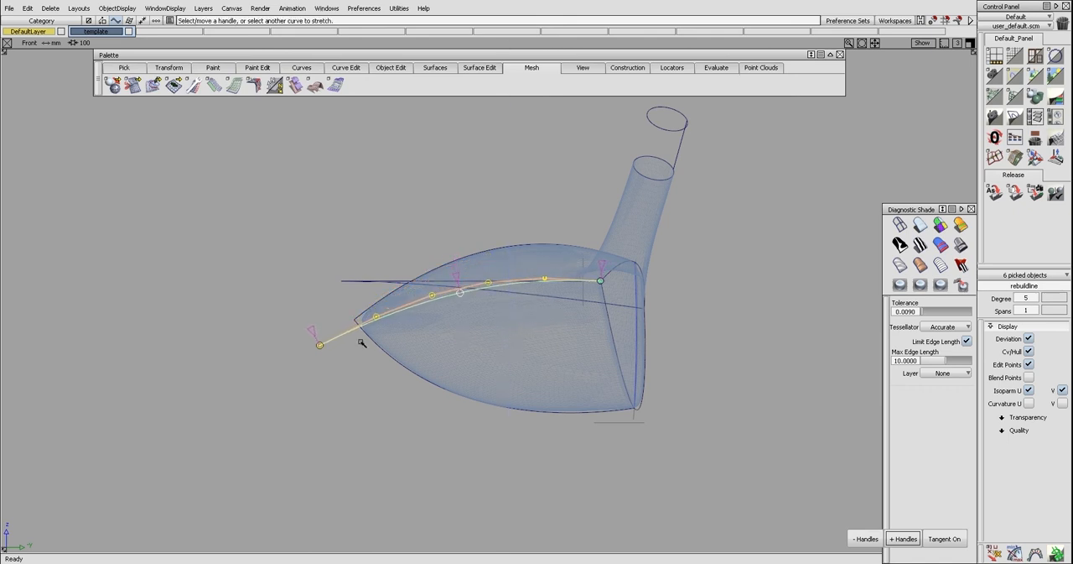
Fine-tune the middle and rear stretch handles so the toe-side curve runs through the body's rear tip
left_click_drag(326, 347, 339, 343)
left_click(460, 292)
right_click_drag(474, 315, 474, 310)
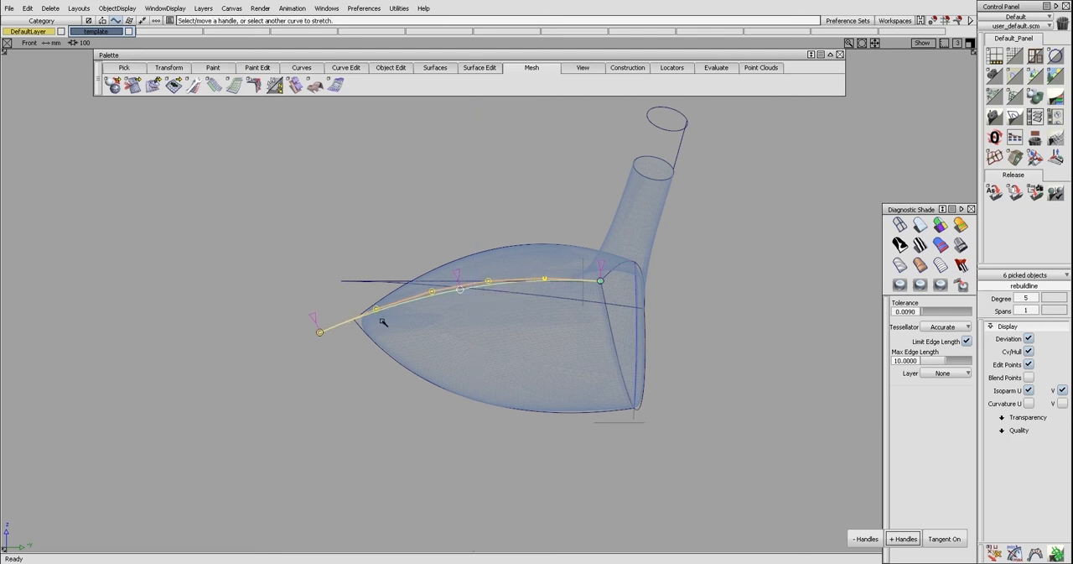
left_click(321, 333)
right_click_drag(333, 334, 334, 336)
middle_click_drag(336, 344, 340, 330, "ctrl+shift")
Cut the toe-side curve at the body's rear tip, delete the overhang and hide the curve's control points
left_click(359, 318)
left_click(361, 319)
left_click(349, 325)
left_click_drag(345, 325, 354, 322)
key("Delete")
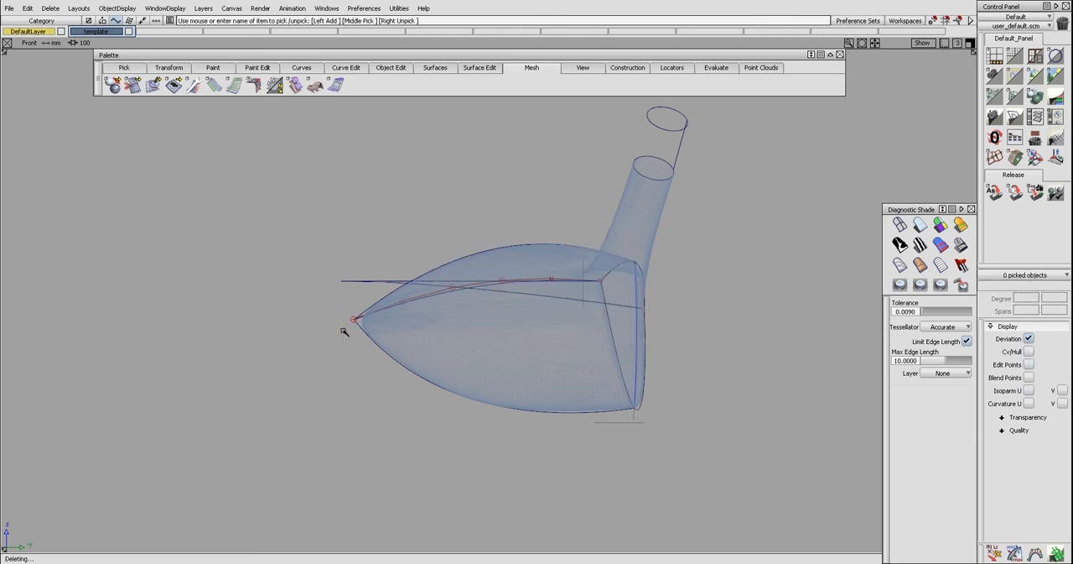
right_click_drag(501, 329, 459, 294, "ctrl+shift")
Examine the trimmed toe-side curve against the flat toe-side contour and the mesh from several perspective angles
left_click_drag(249, 233, 337, 233, "ctrl+shift")
left_click_drag(290, 130, 373, 384)
mouse_move(379, 399)
middle_mouse_down("ctrl+shift")
mouse_move(381, 348)
mouse_move(333, 376)
middle_mouse_up("ctrl+shift")
left_click_drag(334, 375, 339, 354, "ctrl+shift")
left_click_drag(454, 356, 439, 337, "ctrl+shift")
left_click(474, 354)
key("F2")
left_click_drag(475, 367, 474, 355, "ctrl+shift")
right_click_drag(455, 379, 475, 347, "ctrl+shift")
key("F2")
left_click_drag(476, 347, 487, 337, "alt+shift")
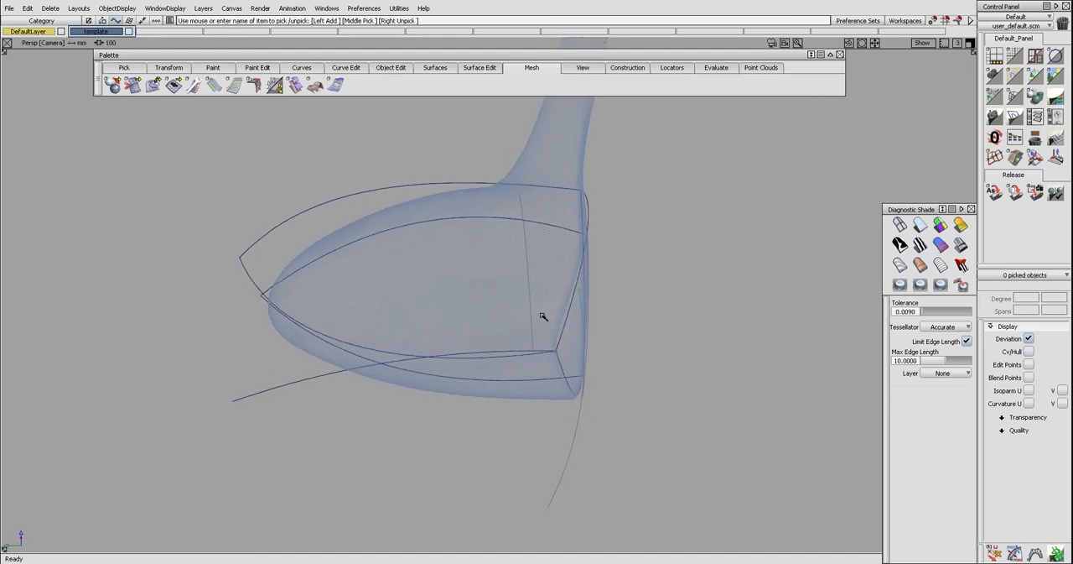
left_click(446, 223)
key("F2")
mouse_move(503, 275)
right_mouse_down("ctrl+shift")
mouse_move(461, 255)
mouse_move(462, 264)
right_mouse_up("ctrl+shift")
key("F2")
left_click_drag(467, 300, 467, 278, "ctrl+shift")
right_click_drag(467, 275, 433, 324, "ctrl+shift")
mouse_move(448, 290)
left_mouse_down("alt+shift")
mouse_move(487, 237)
mouse_move(475, 259)
left_mouse_up("alt+shift")
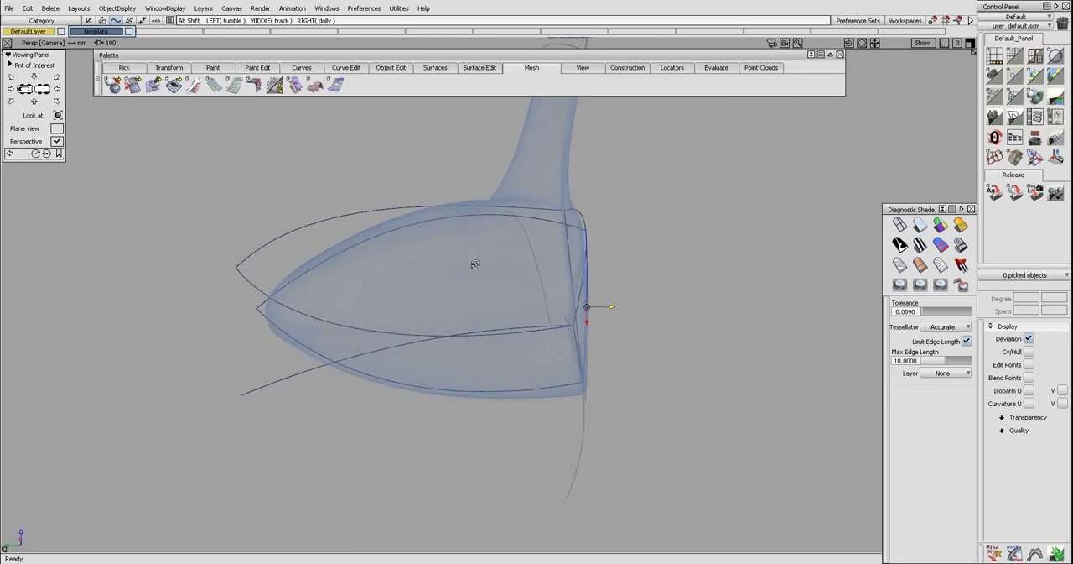
Extend the toe-side profile curve at the rear and combine it with the flat toe-side contour into a 3D curve
left_click(413, 342)
key("alt+shift")
left_click_drag(424, 330, 261, 339, "alt+shift")
left_click_drag(282, 408, 282, 446, "ctrl+shift")
key("ctrl+e")
left_click(281, 445)
left_click_drag(358, 459, 316, 460)
left_click_drag(231, 393, 233, 398)
left_click_drag(351, 441, 292, 442, "ctrl+shift")
Turn the extended toe-side profile curve into a template
left_click(303, 445)
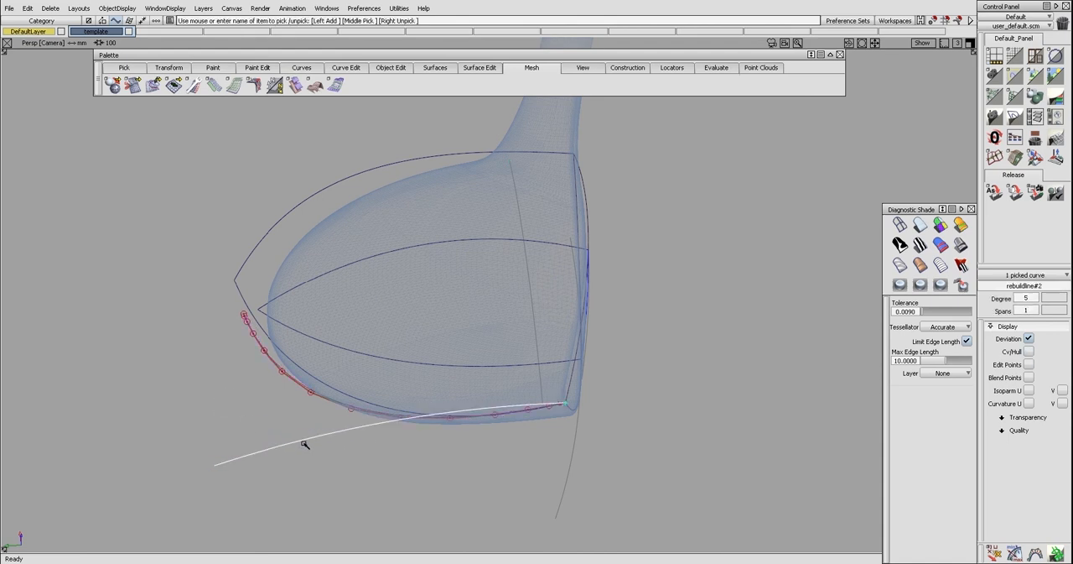
left_click(306, 442)
left_click_drag(324, 434, 428, 338, "alt+shift")
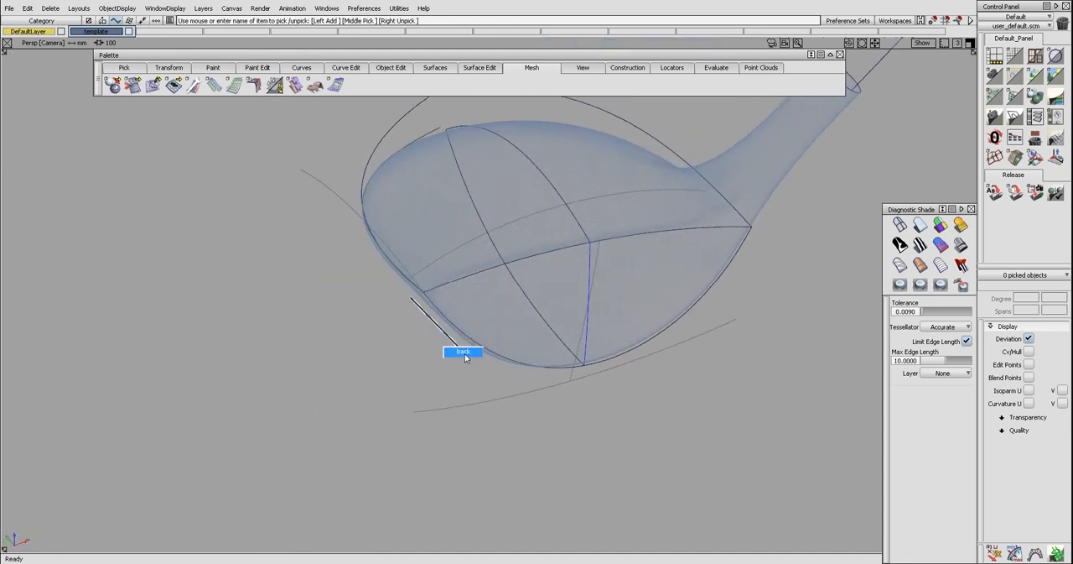
Make another unrebuilt duplicate of the crown curve and move it to start at the toe-side face corner
key("F7")
key("F8")
left_click_drag(511, 307, 410, 314, "alt+shift")
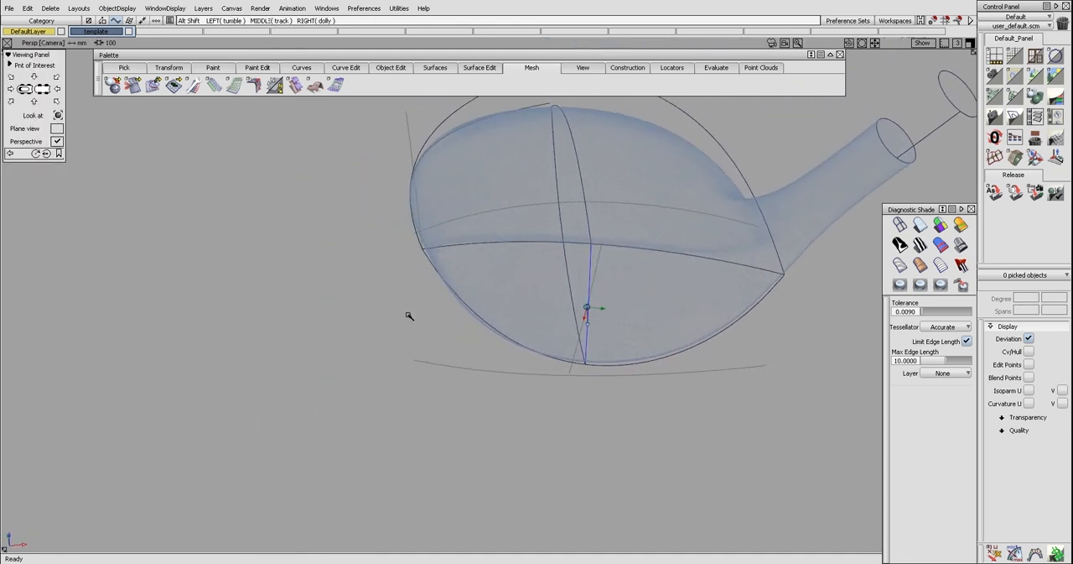
left_click(600, 222)
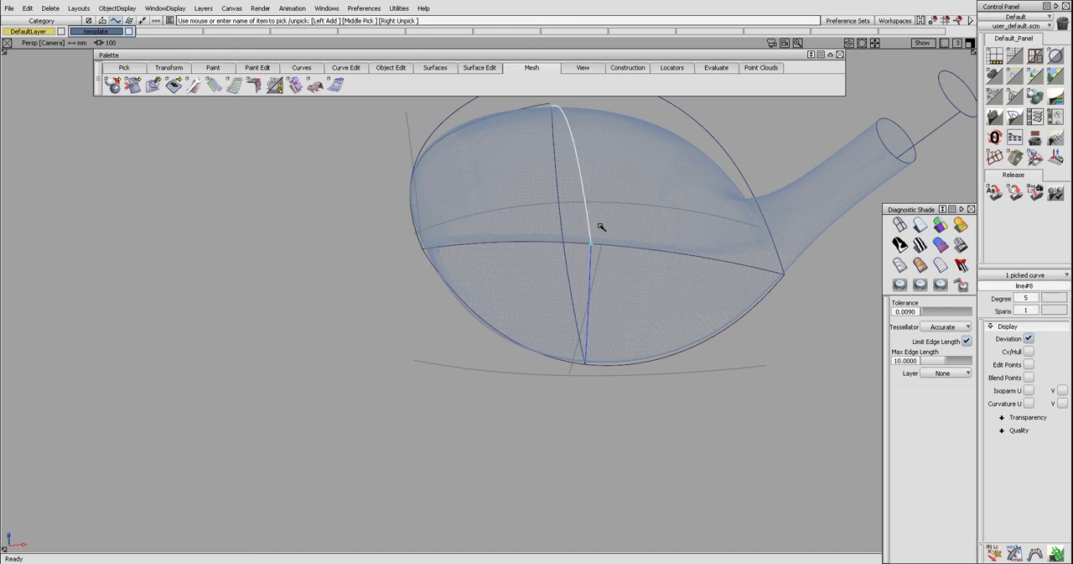
key("ctrl+r")
key("F7")
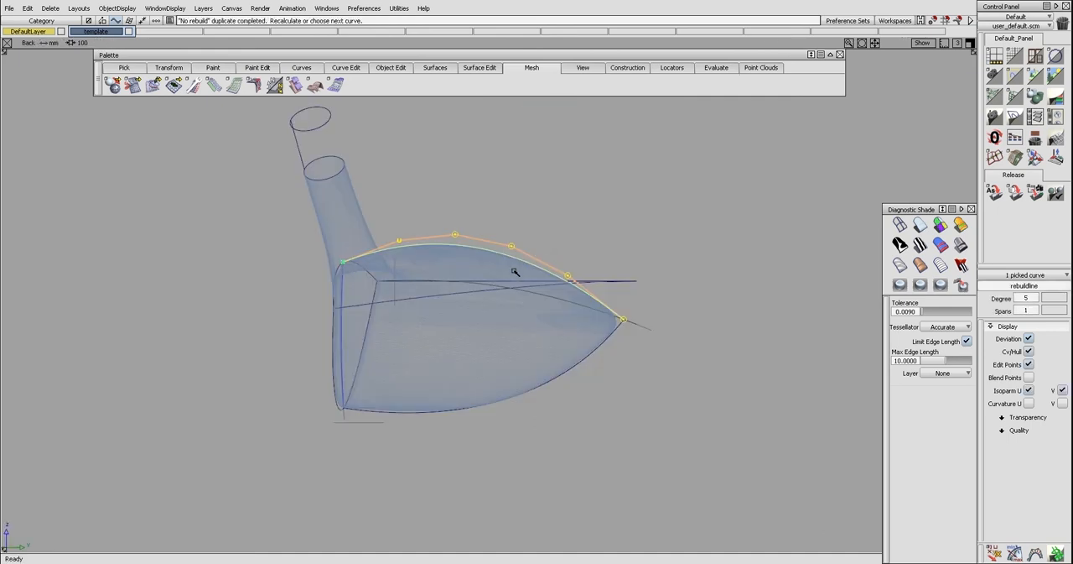
middle_click_drag(428, 310, 428, 263, "ctrl+shift")
left_click_drag(372, 273, 379, 287, "ctrl")
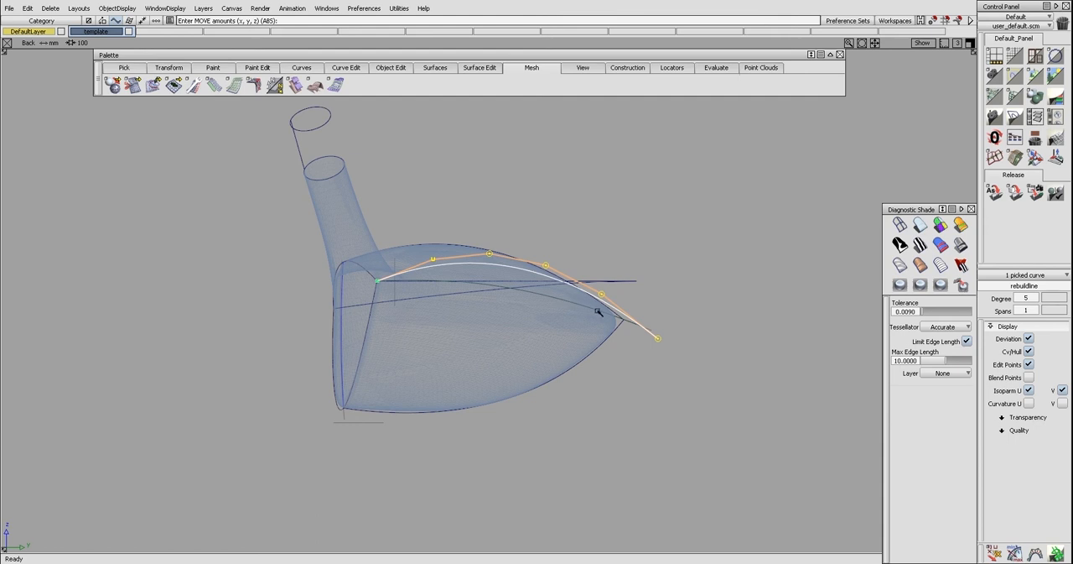
Stretch the rear end of the second crown copy slightly downward so it passes through the body's rear tip
left_click_drag(561, 332, 558, 314, "ctrl+shift")
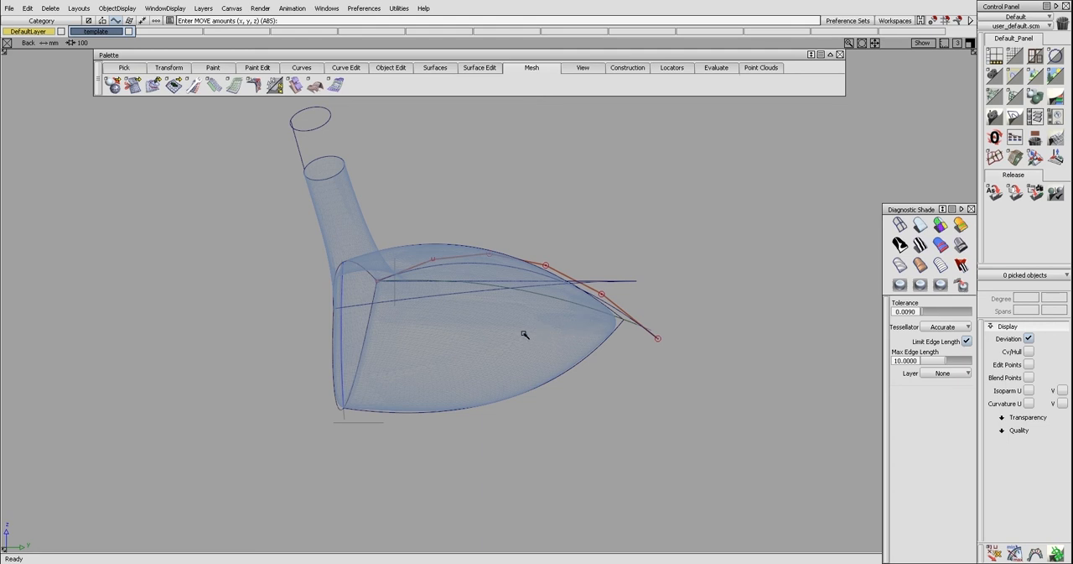
left_click(654, 336)
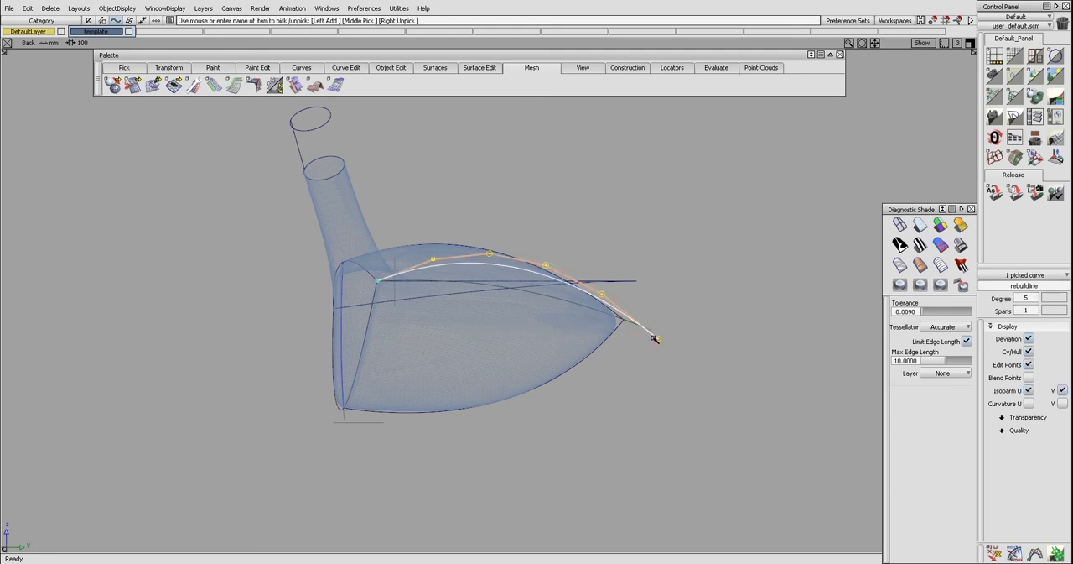
left_click(657, 341)
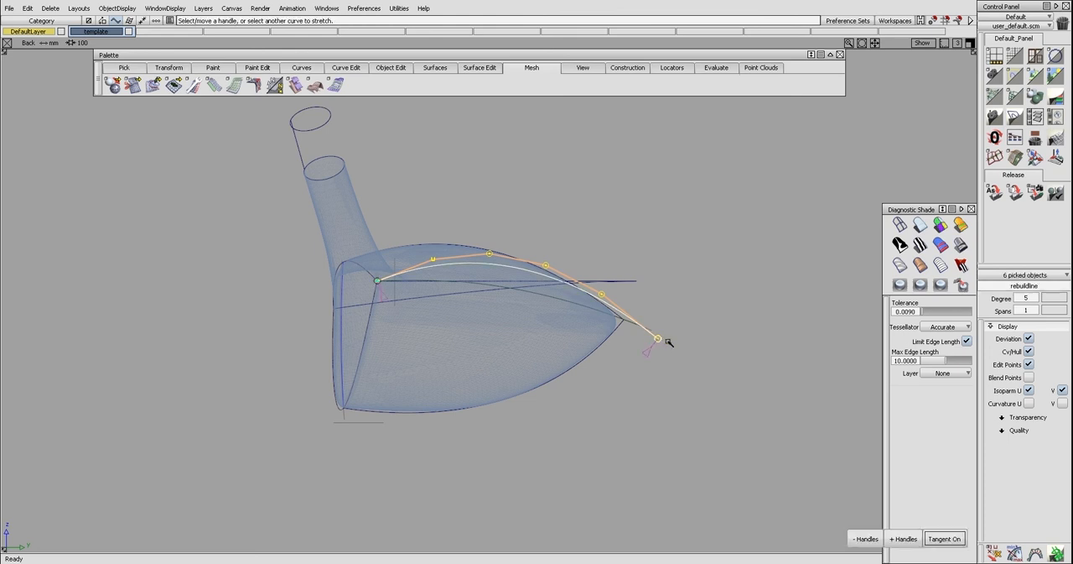
left_click_drag(684, 343, 683, 348)
Cut the second crown copy at the body's rear tip and delete the overhanging piece
middle_click_drag(730, 401, 691, 364, "ctrl+shift")
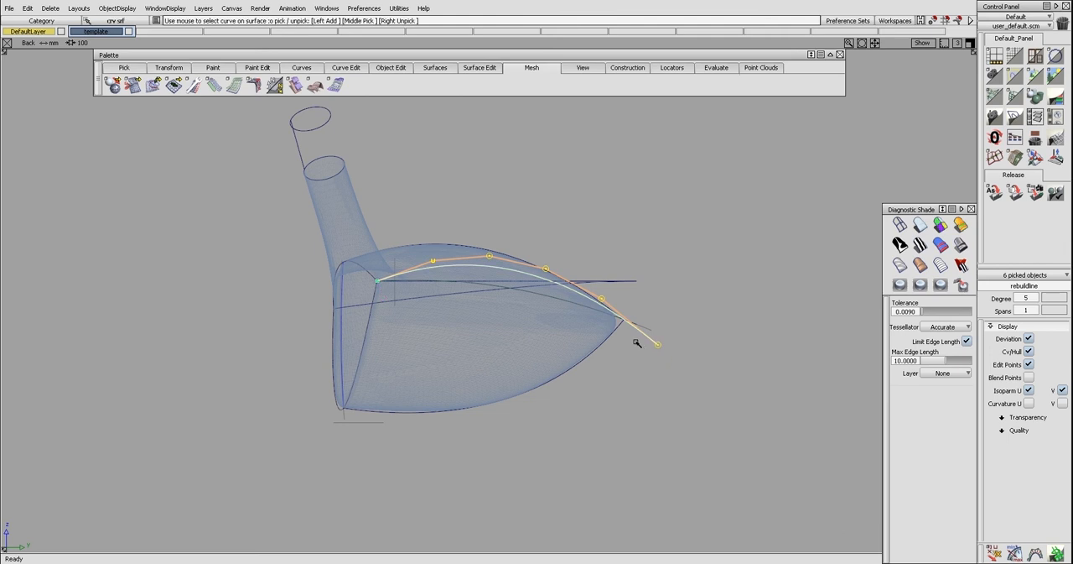
left_click(632, 336)
left_click(634, 329)
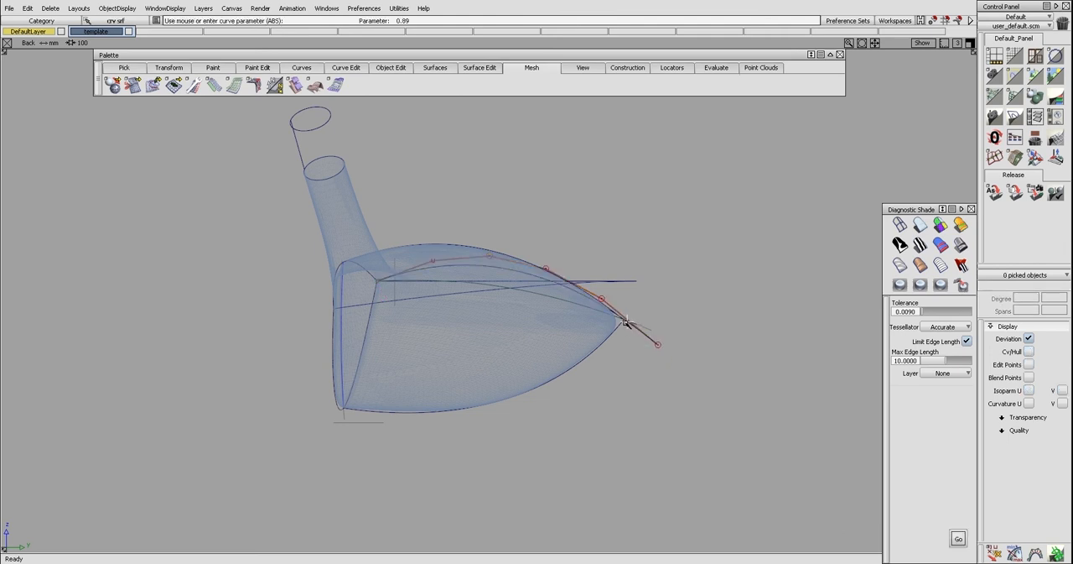
left_click_drag(623, 321, 686, 338)
key("space")
left_click(645, 337)
key("Delete")
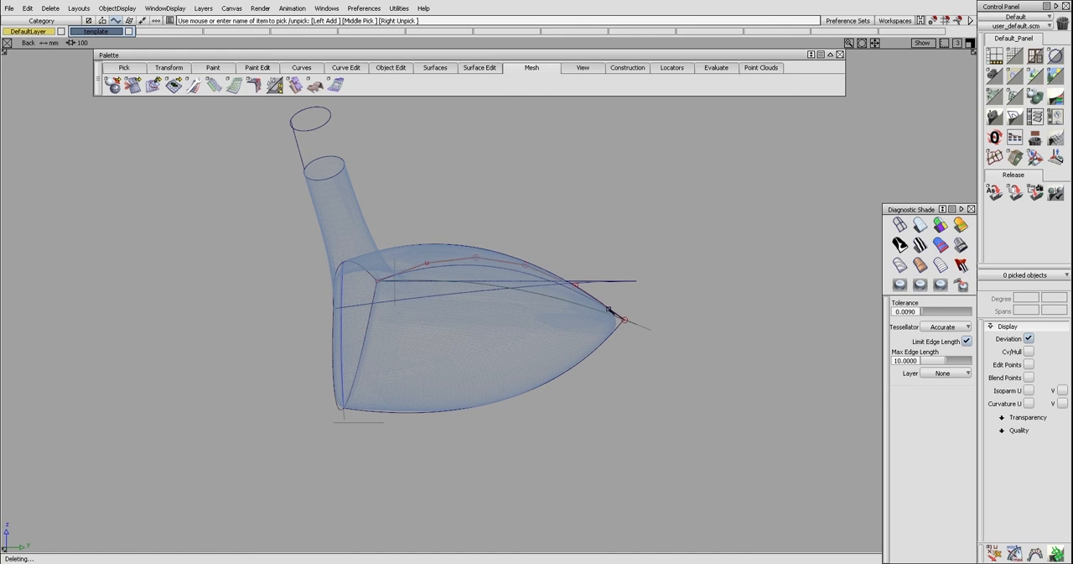
Stretch the trimmed copy down at an added middle handle to match the toe-side template curve, and hide its control points
key("s")
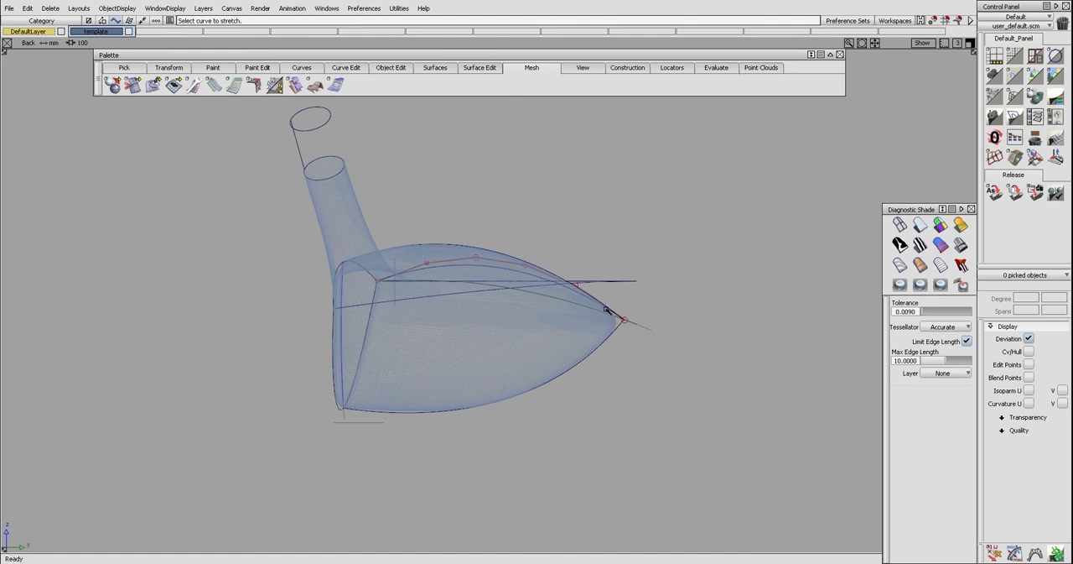
left_click(504, 267)
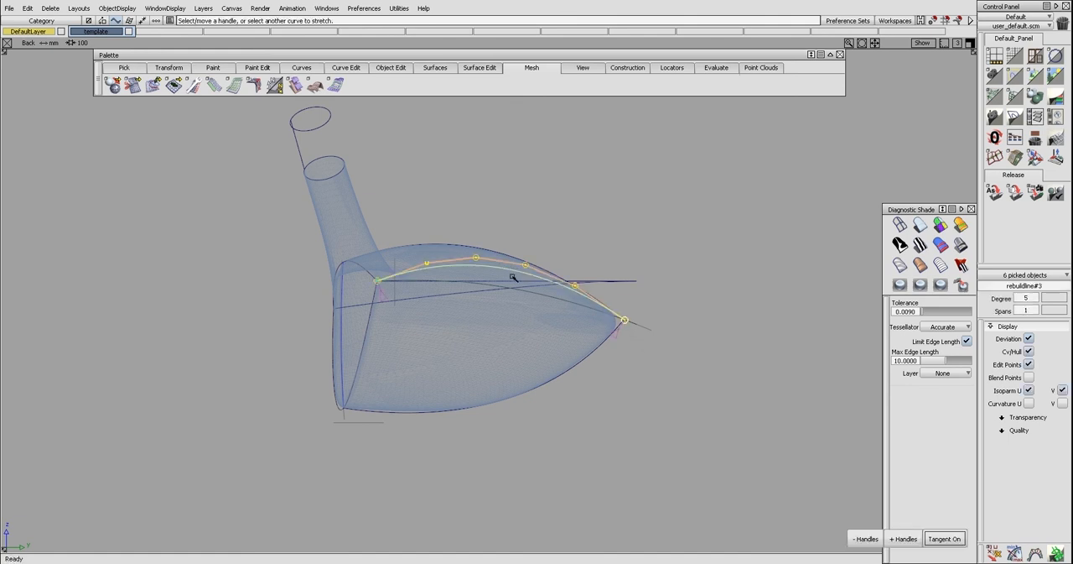
left_click(904, 537)
right_click_drag(662, 282, 661, 302)
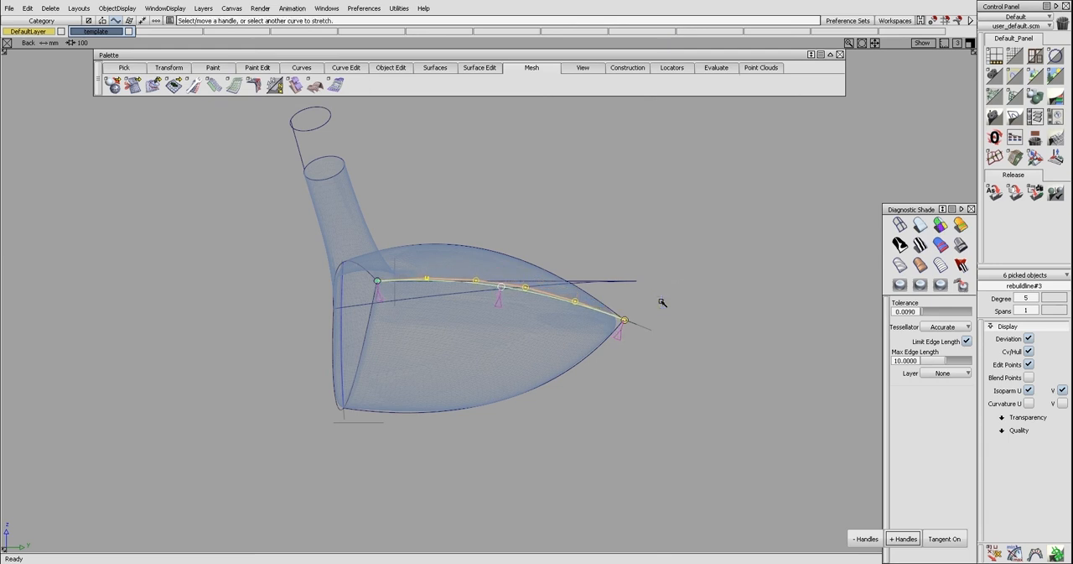
left_click(658, 300)
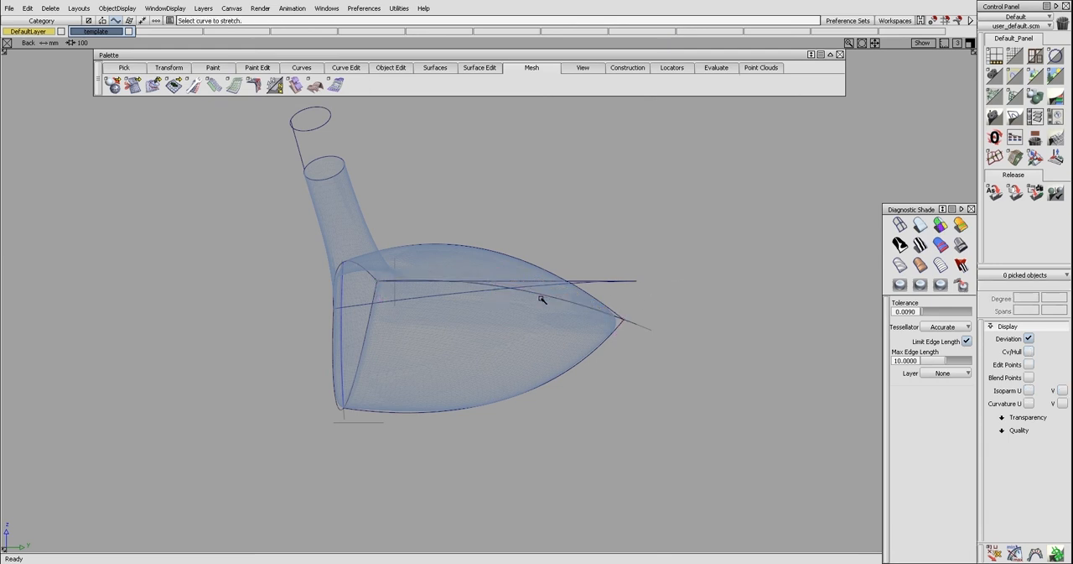
Examine the reshaped toe-side curve in the perspective and back views
key("F8")
mouse_move(560, 269)
left_mouse_down("alt+shift")
mouse_move(272, 258)
mouse_move(444, 282)
mouse_move(451, 294)
mouse_move(469, 263)
mouse_move(413, 343)
mouse_move(348, 345)
left_mouse_up("alt+shift")
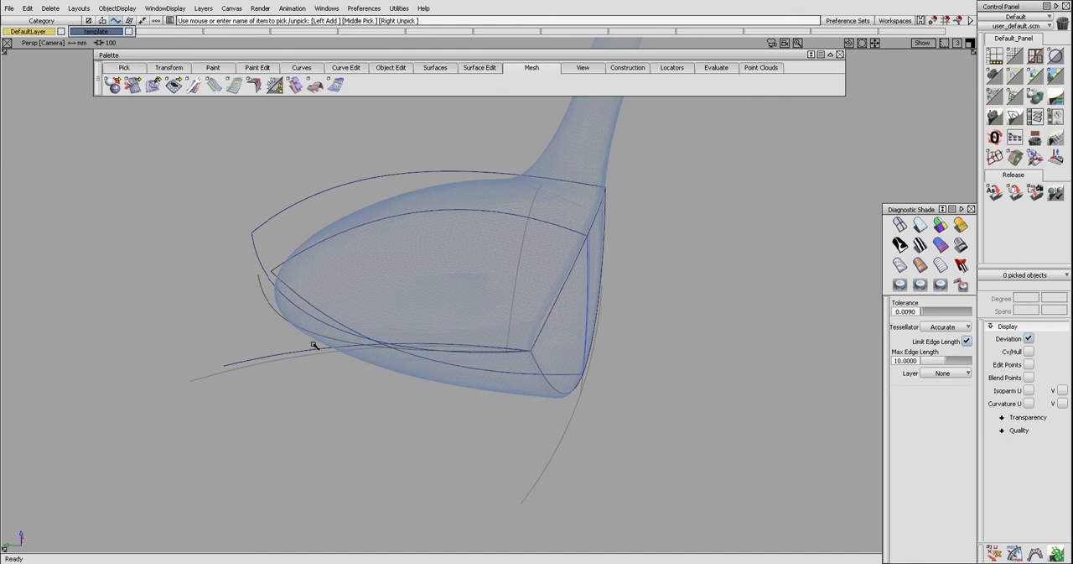
left_click_drag(315, 344, 398, 306, "alt+shift")
key("F7")
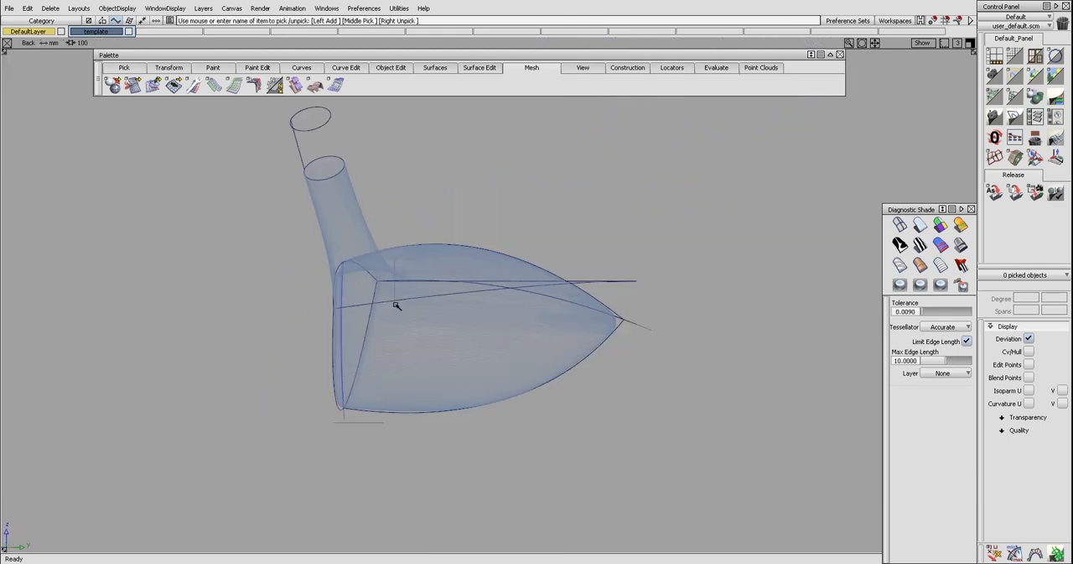
middle_click_drag(398, 306, 369, 316, "alt+shift")
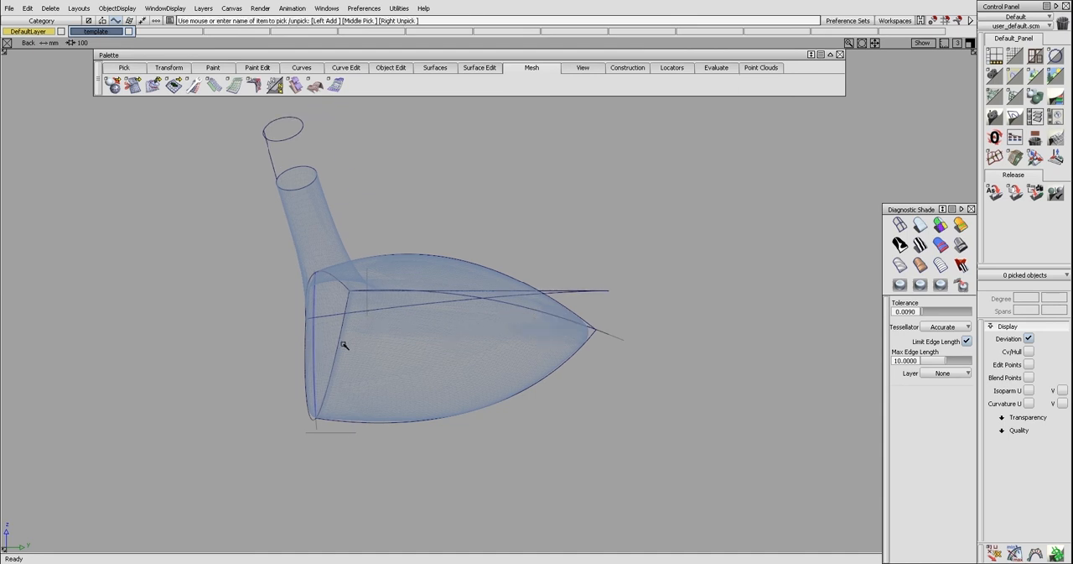
key("l")
left_click(350, 292)
right_click(379, 189)
left_click_drag(381, 216, 558, 249, "alt+shift")
right_click_drag(465, 245, 523, 288, "ctrl+shift")
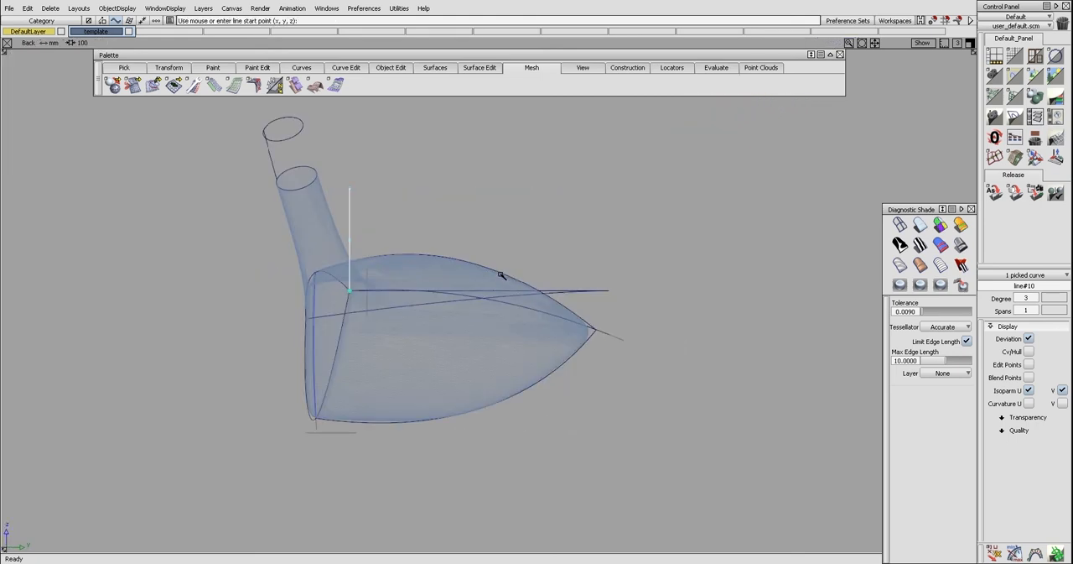
left_click(350, 297)
left_click_drag(444, 271, 370, 255, "ctrl+shift")
left_click(348, 216)
key("Delete")
Draw a vertical construction line upward from the heel-side corner of the face
left_click_drag(468, 317, 433, 319, "alt+shift")
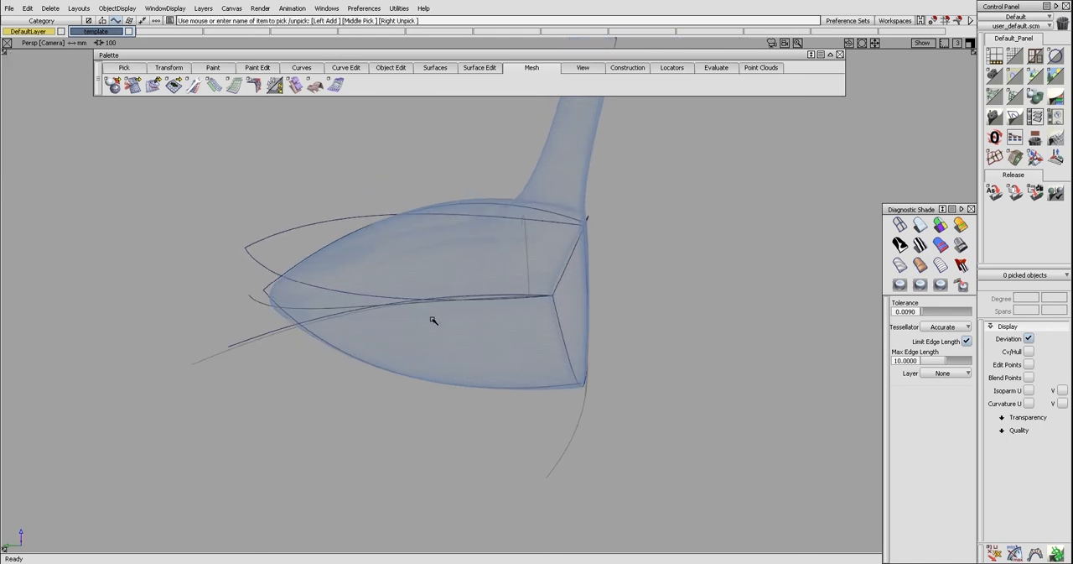
left_click(335, 317)
left_click_drag(335, 317, 631, 330, "alt+shift")
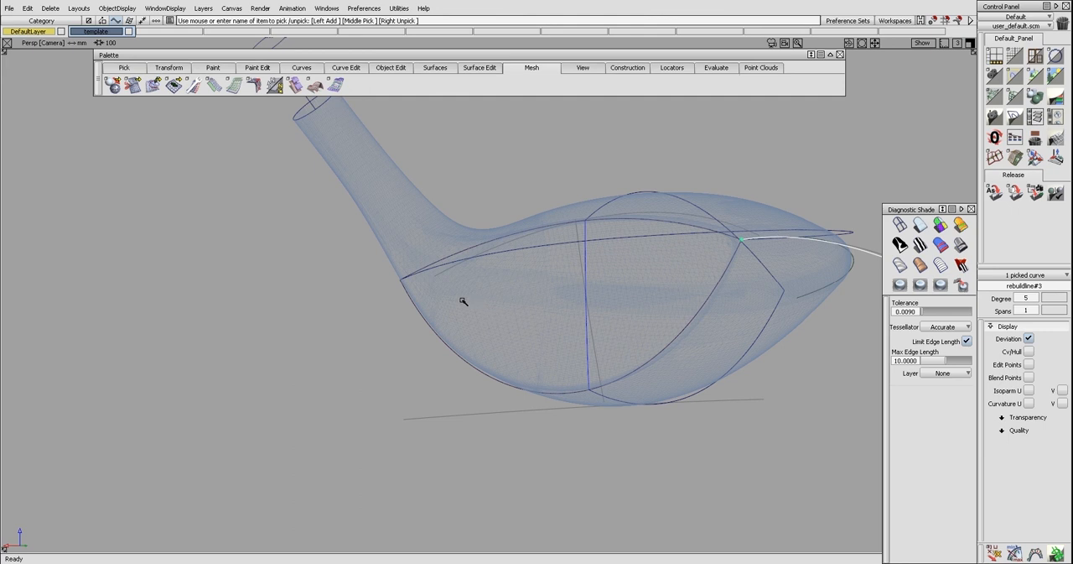
key("l")
left_click(401, 277, "ctrl")
right_click_drag(402, 271, 423, 181)
middle_click_drag(688, 278, 624, 274, "alt+shift")
Move the toe-side profile curve so its front end starts at the heel-side corner of the face
left_click_drag(670, 300, 675, 281, "ctrl+shift")
left_click_drag(847, 268, 686, 255, "ctrl+shift")
left_click(830, 273)
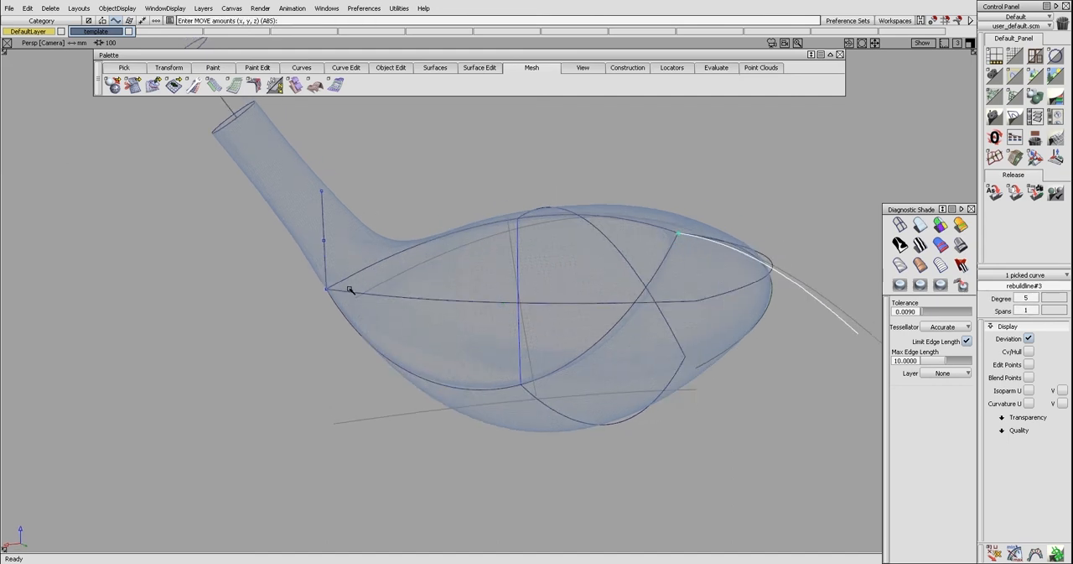
left_click_drag(348, 279, 512, 326)
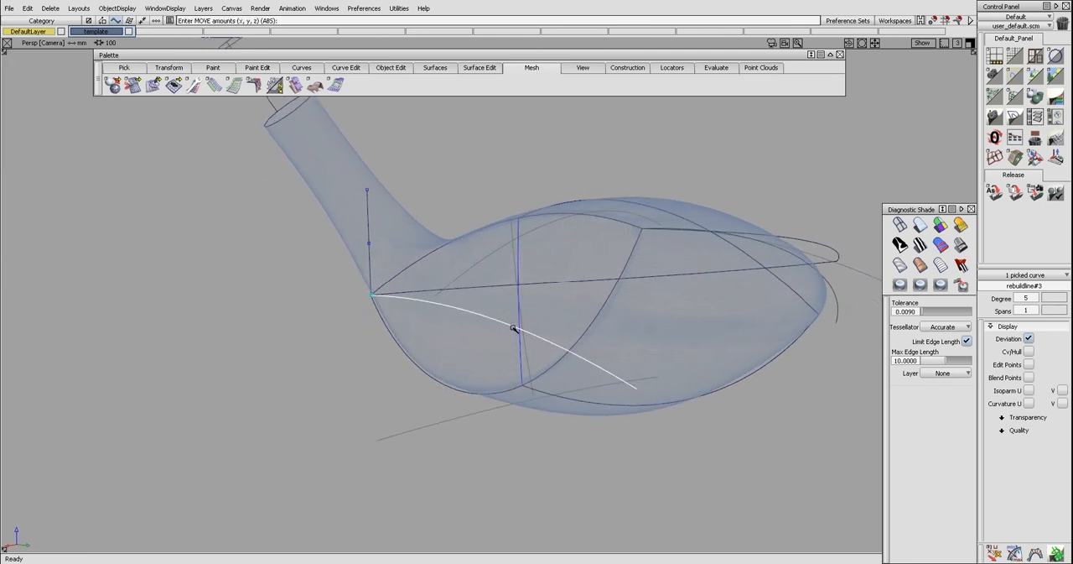
Lengthen the moved profile curve and stretch its rear end up to the body's rear tip in the back view
key("F7")
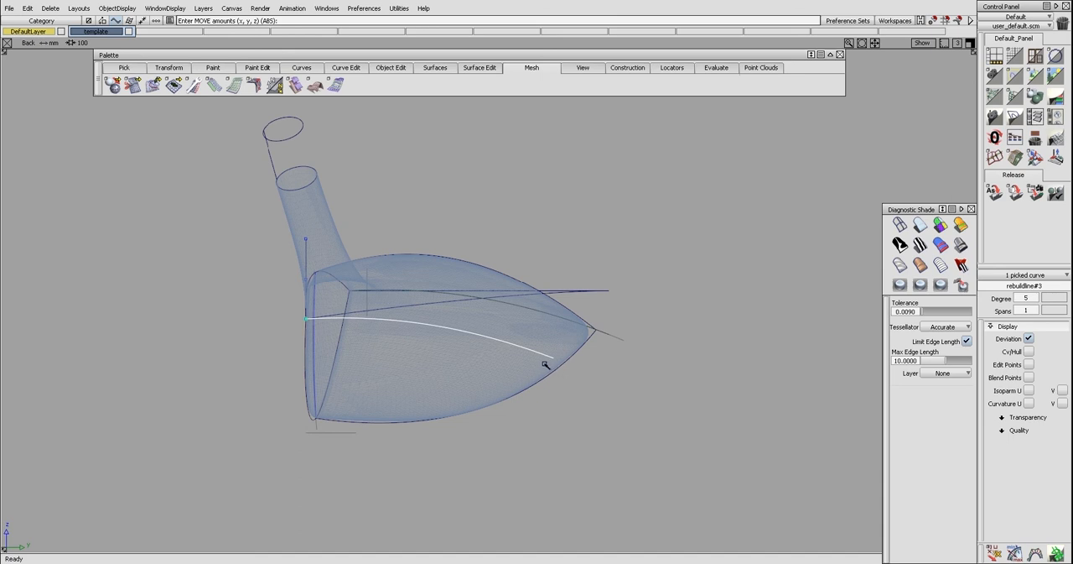
key("ctrl+e")
left_click_drag(551, 358, 576, 369)
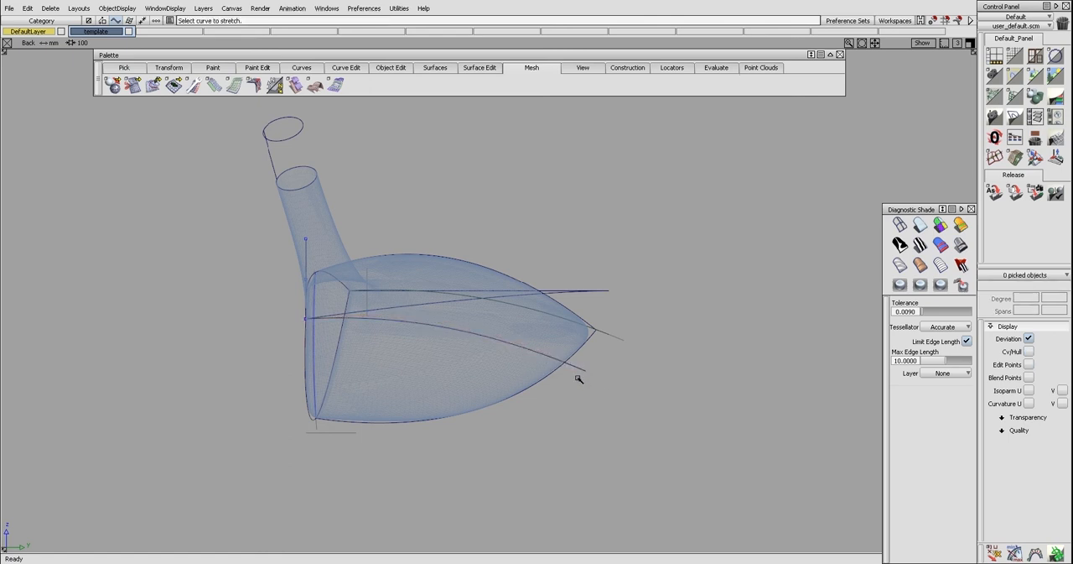
left_click(505, 351)
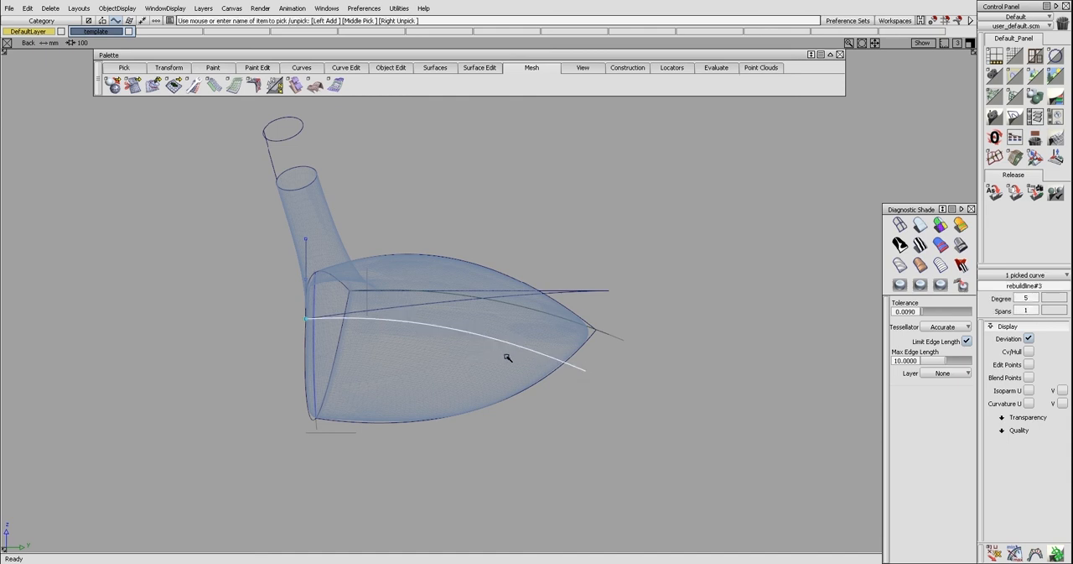
key("ctrl+s")
left_click(584, 371)
right_click_drag(612, 388, 617, 350)
left_click(614, 358)
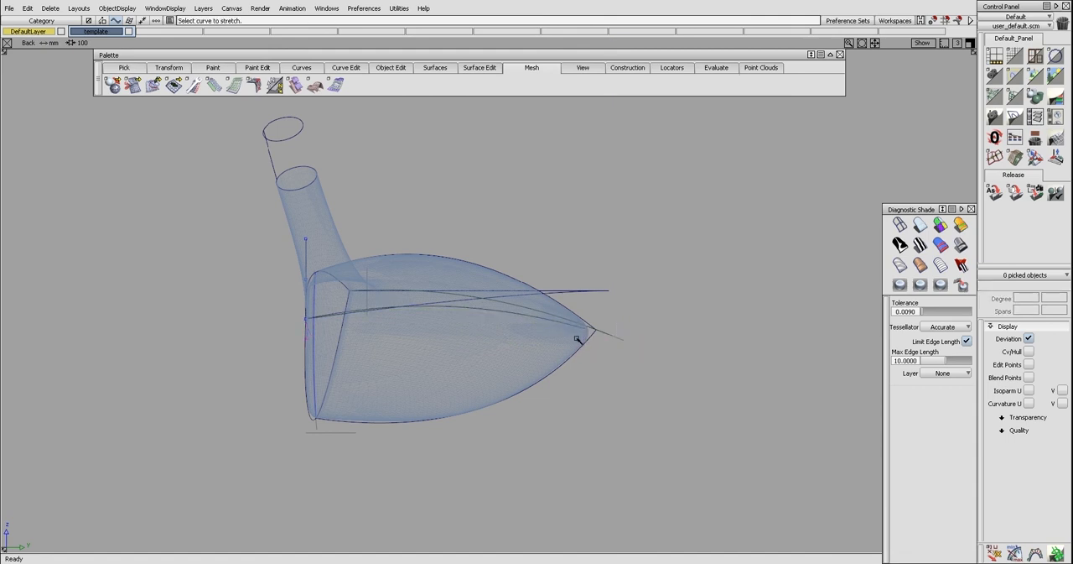
left_click(589, 331)
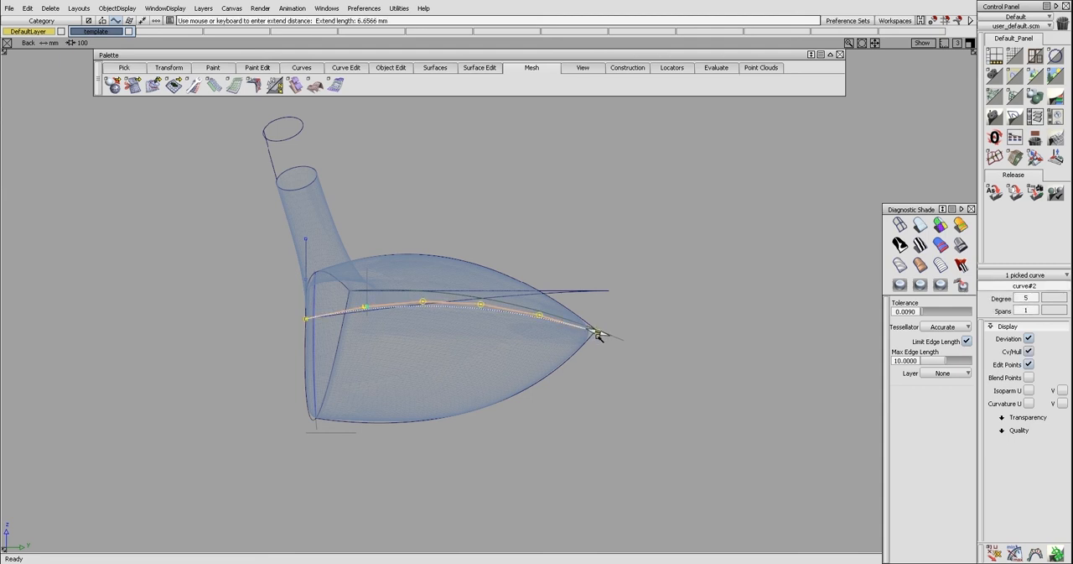
left_click(597, 342)
Add a stretch handle to the heel-side profile curve and adjust the curve's middle
middle_click_drag(479, 327, 472, 316, "ctrl+shift")
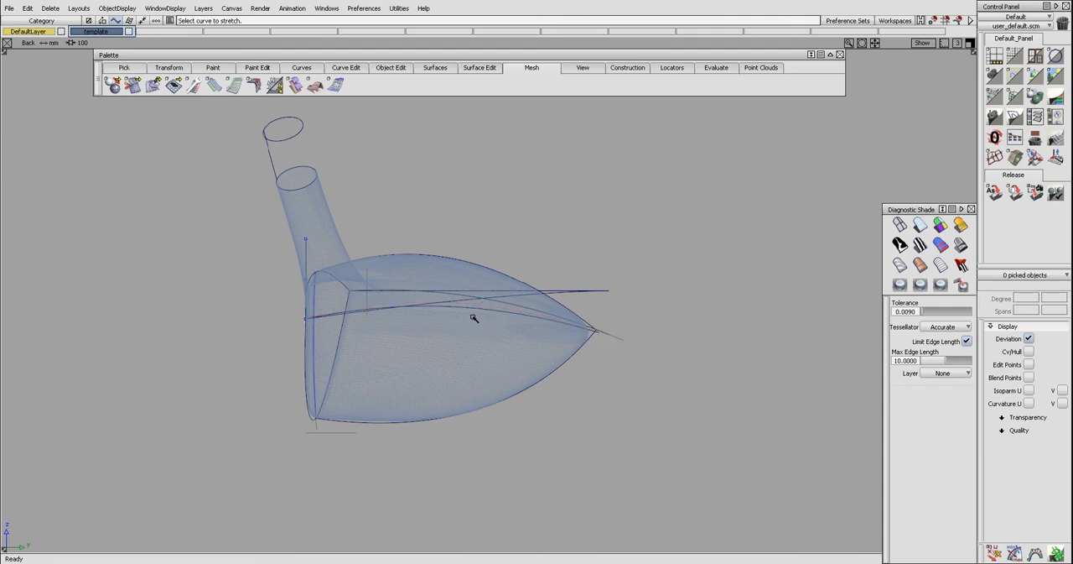
left_click(472, 311)
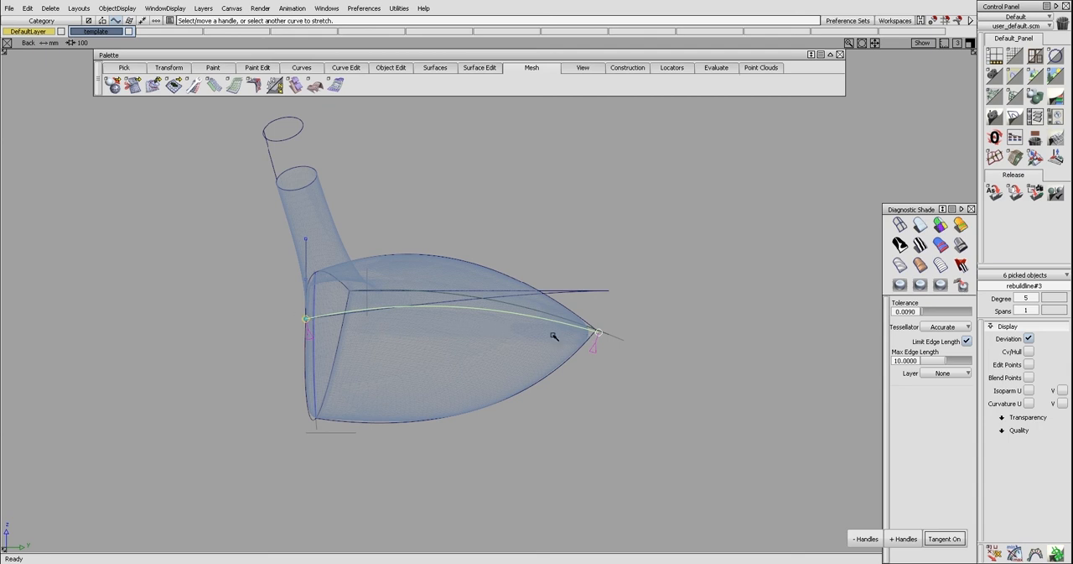
left_click(902, 538)
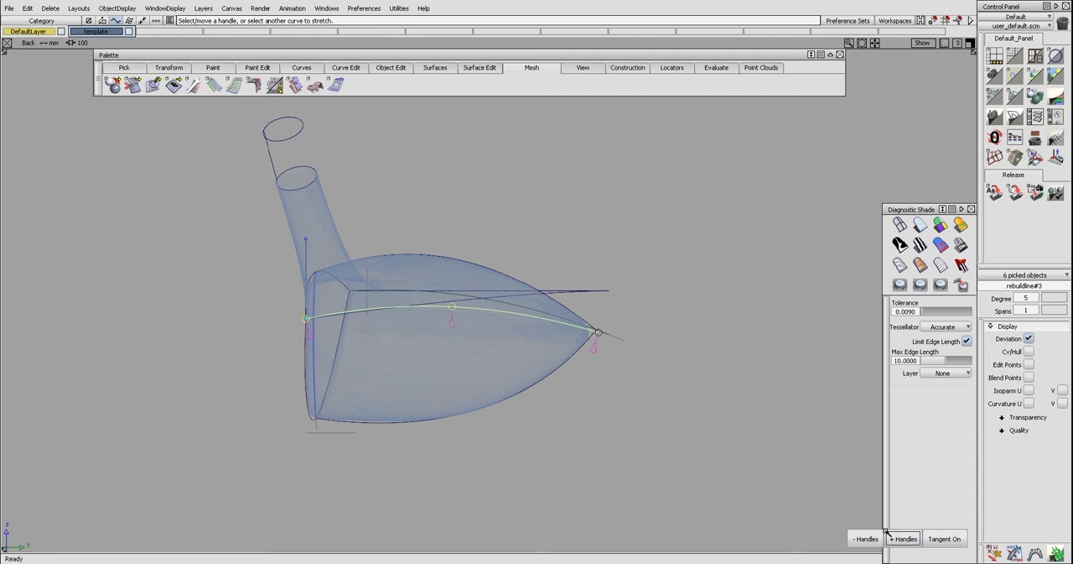
left_click(454, 308)
right_click_drag(624, 366, 624, 381)
left_click_drag(624, 395, 624, 358, "ctrl+shift")
right_click_drag(455, 367, 483, 333, "ctrl+shift")
mouse_move(514, 307)
left_mouse_down("alt+shift")
mouse_move(545, 360)
mouse_move(566, 359)
left_mouse_up("alt+shift")
right_click_drag(605, 354, 549, 329, "ctrl+shift")
Align the heel-side profile curve's control points straight back from the heel corner in the top view
left_click(645, 317)
left_click_drag(580, 159, 647, 414)
middle_click(638, 426, "ctrl")
middle_click_drag(603, 430, 642, 343, "ctrl+shift")
left_click(657, 214)
left_click(659, 215)
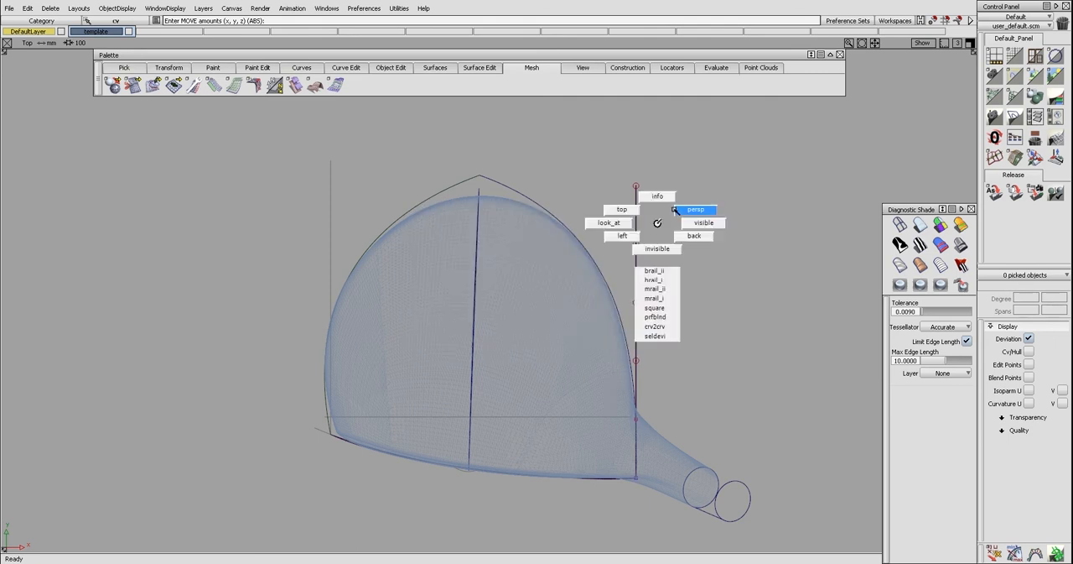
Extend the rear end of the heel-side profile curve by about 8 mm
key("F8")
left_click_drag(714, 243, 763, 269, "alt+shift")
middle_click_drag(751, 344, 708, 321, "alt+shift")
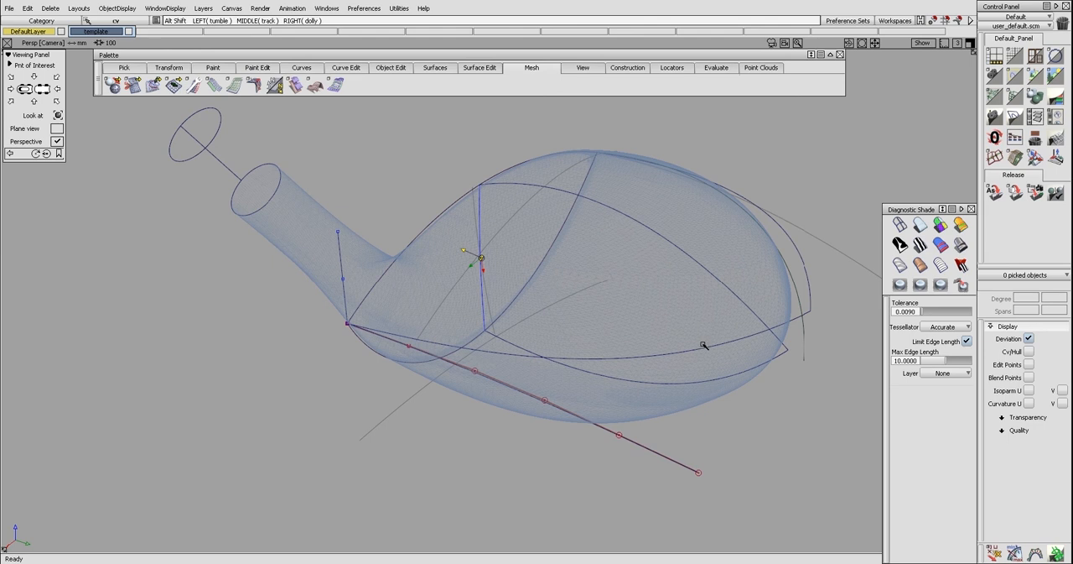
key("e")
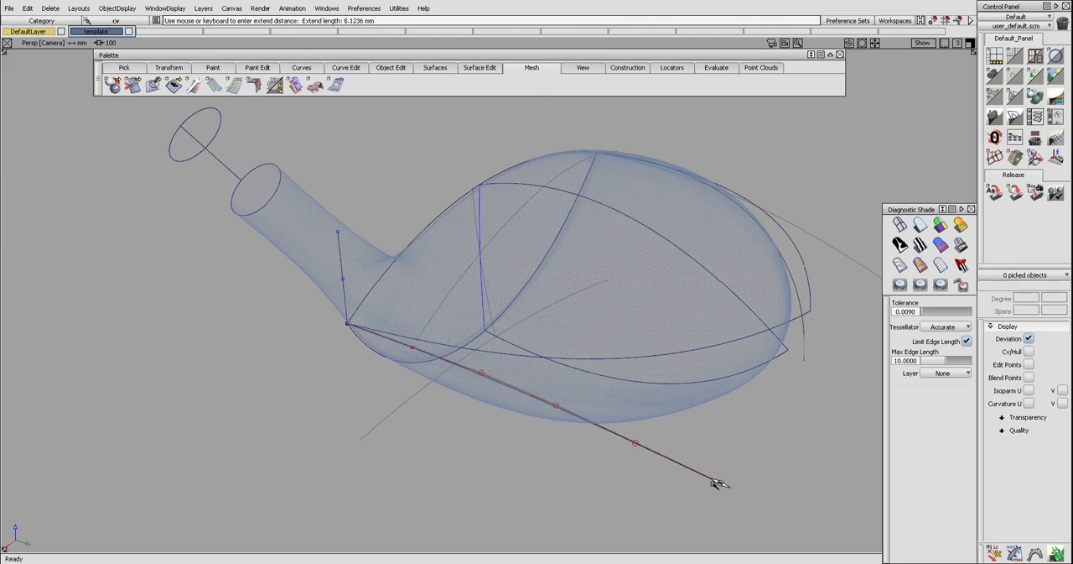
left_click_drag(721, 434, 696, 423, "alt+shift")
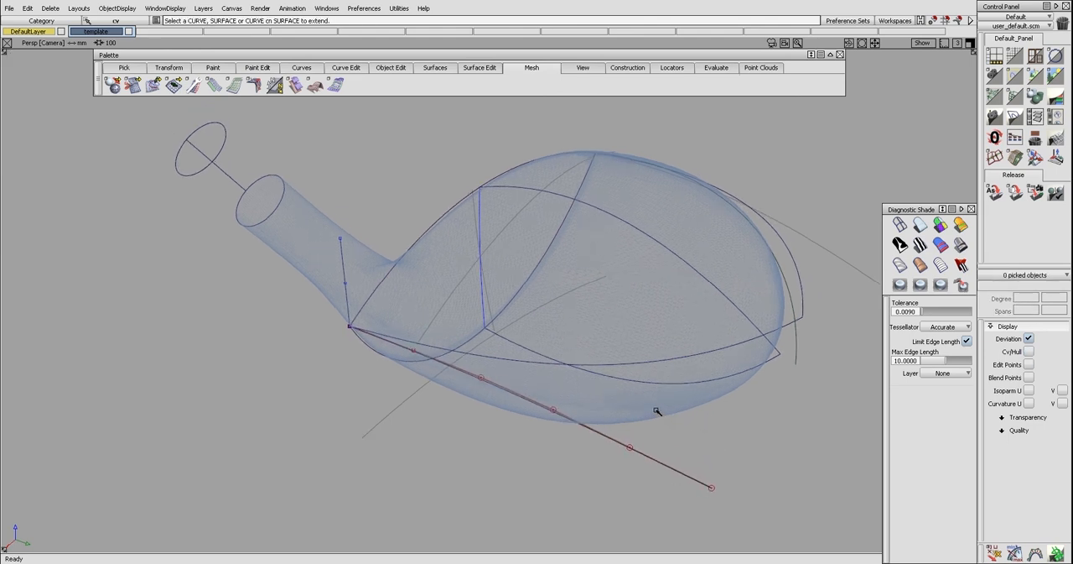
Combine the flat heel outline with the heel-side profile curve and fit a degree 5, single-span curve to the composite
key("r")
left_click(648, 363)
left_click(648, 457)
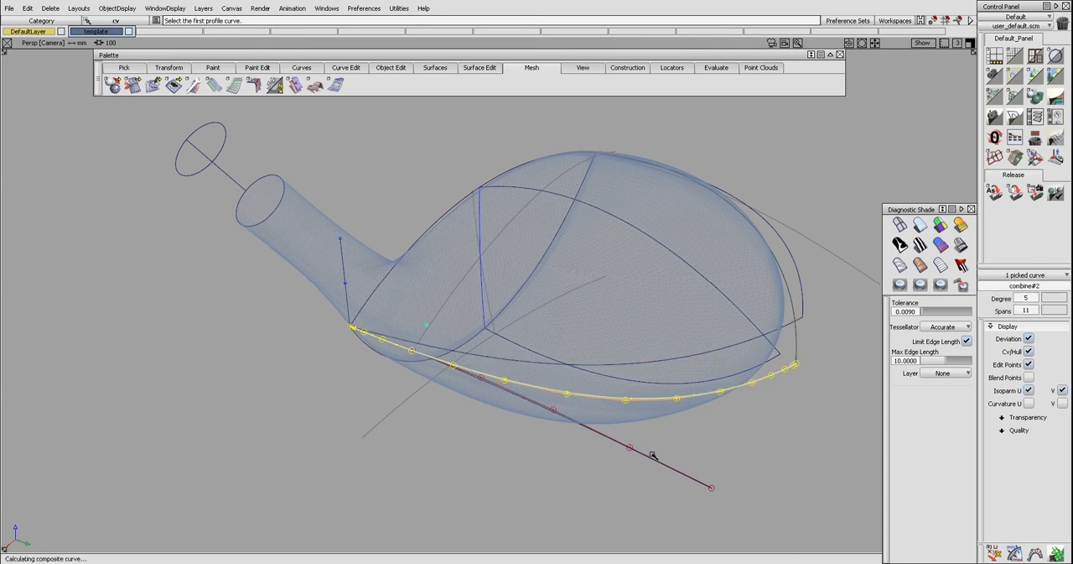
left_click(653, 454)
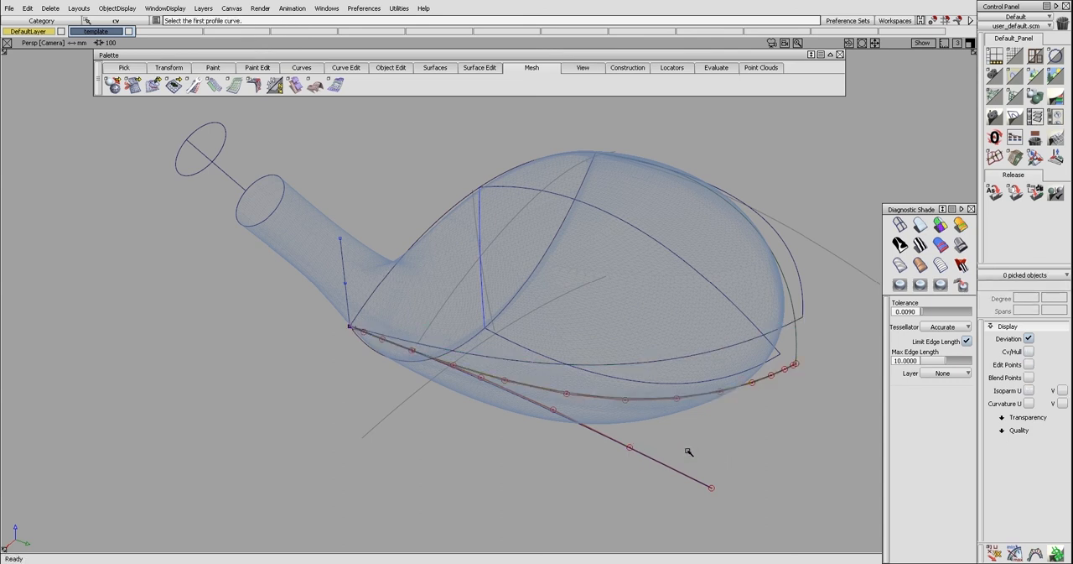
key("f")
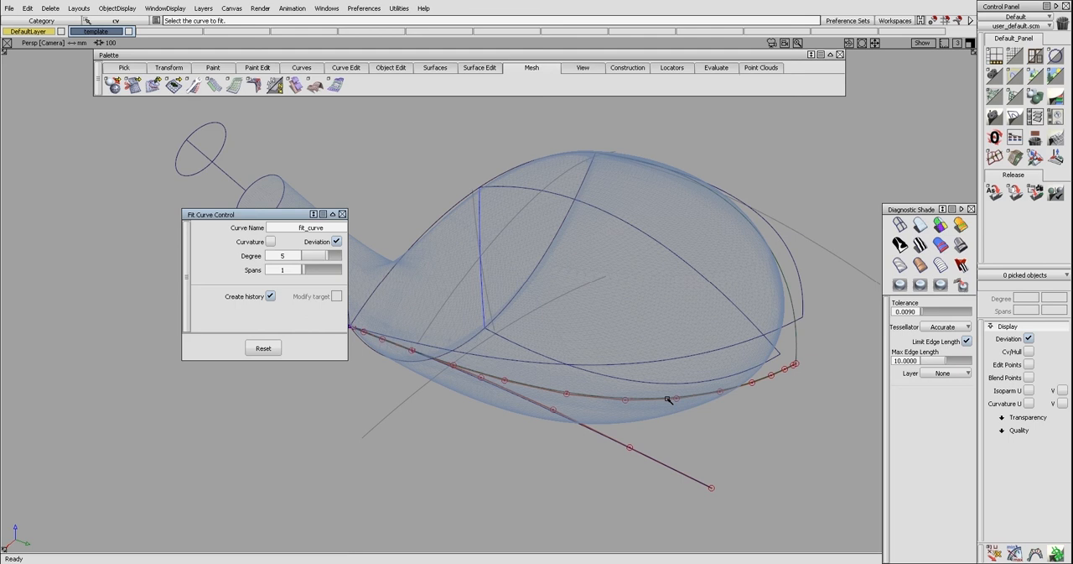
left_click(670, 400)
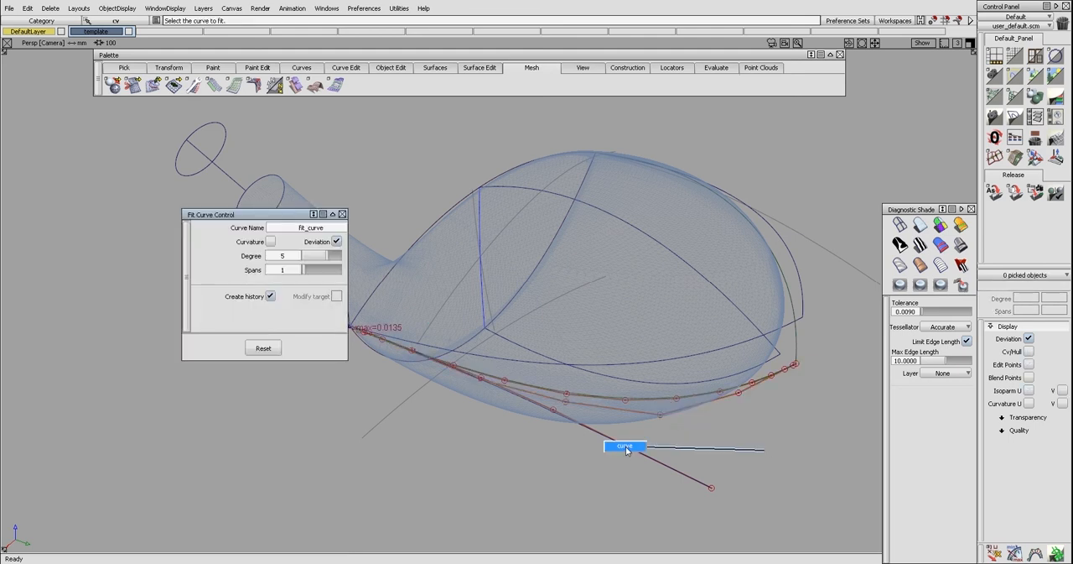
Delete the heel-side profile curve and the composite curve, keeping only the fitted heel-side curve
key("Delete")
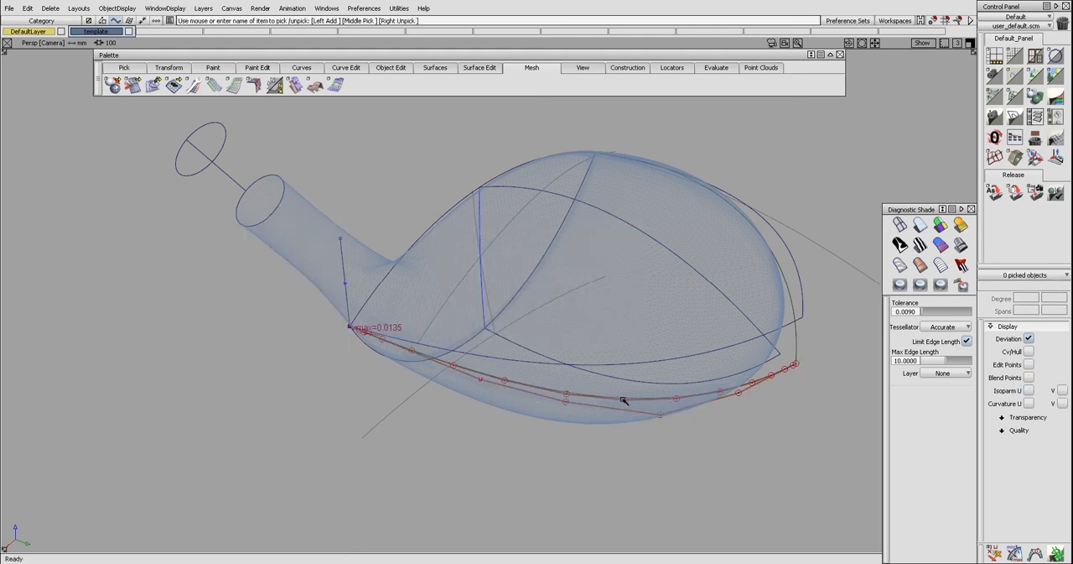
left_click(630, 410)
key("Delete")
key("Return")
Turn the flat heel-side and toe-side outline curves into template curves
left_click_drag(630, 415, 551, 332, "alt+shift")
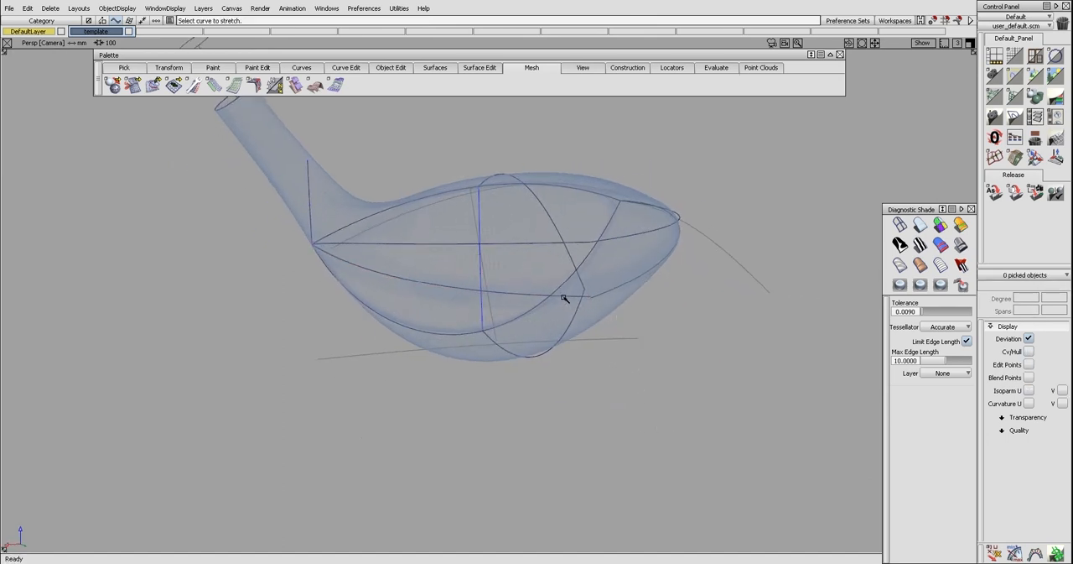
left_click(565, 296)
left_click_drag(592, 296, 582, 330)
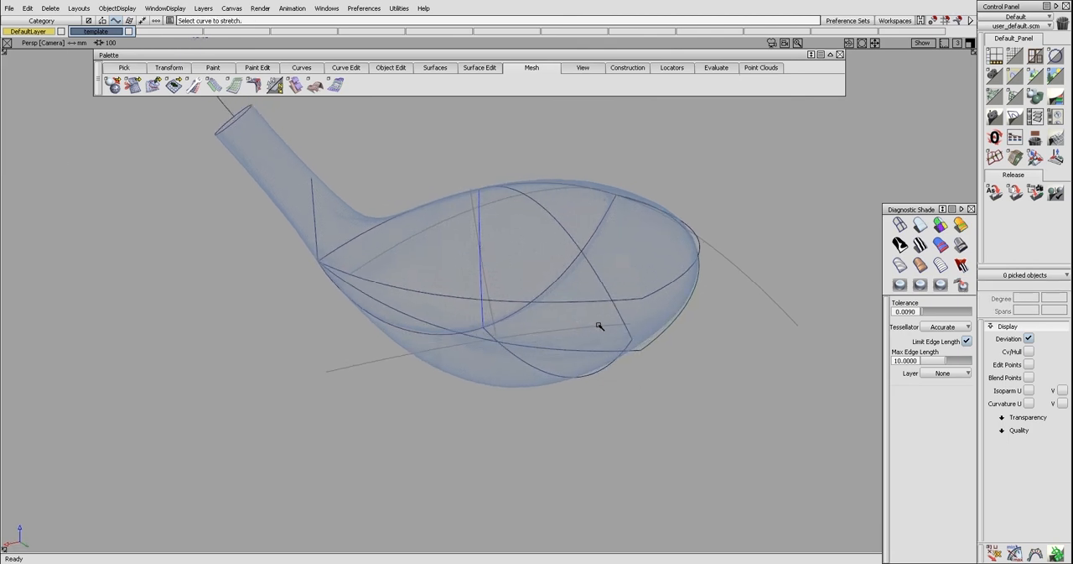
left_click(618, 297)
left_click(643, 297)
left_click_drag(644, 298, 715, 400, "ctrl+shift")
left_click(660, 339)
key("ctrl+h")
key("Return")
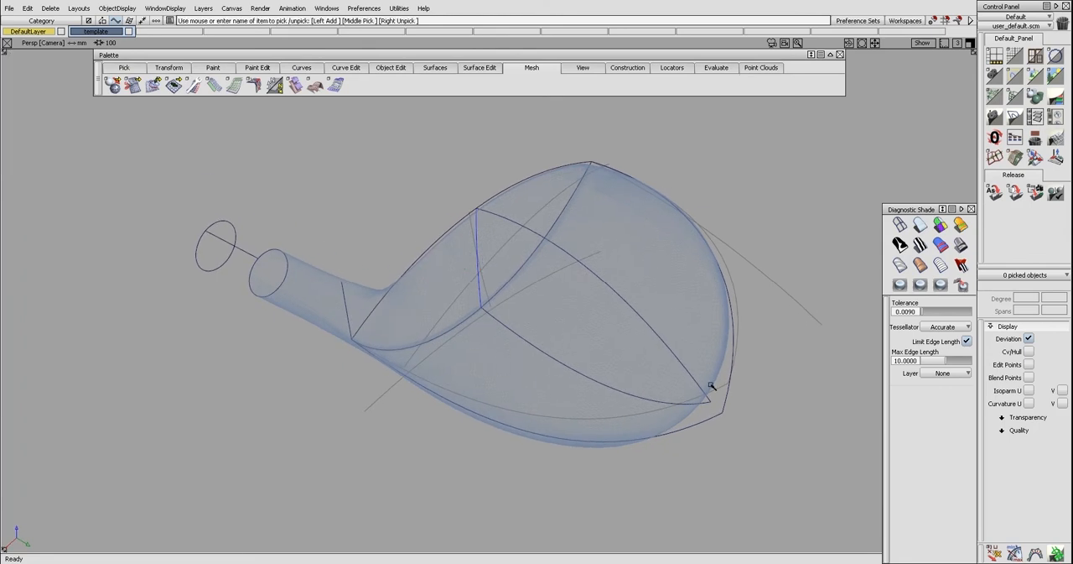
Delete the vertical construction line standing on the heel corner
key("F5")
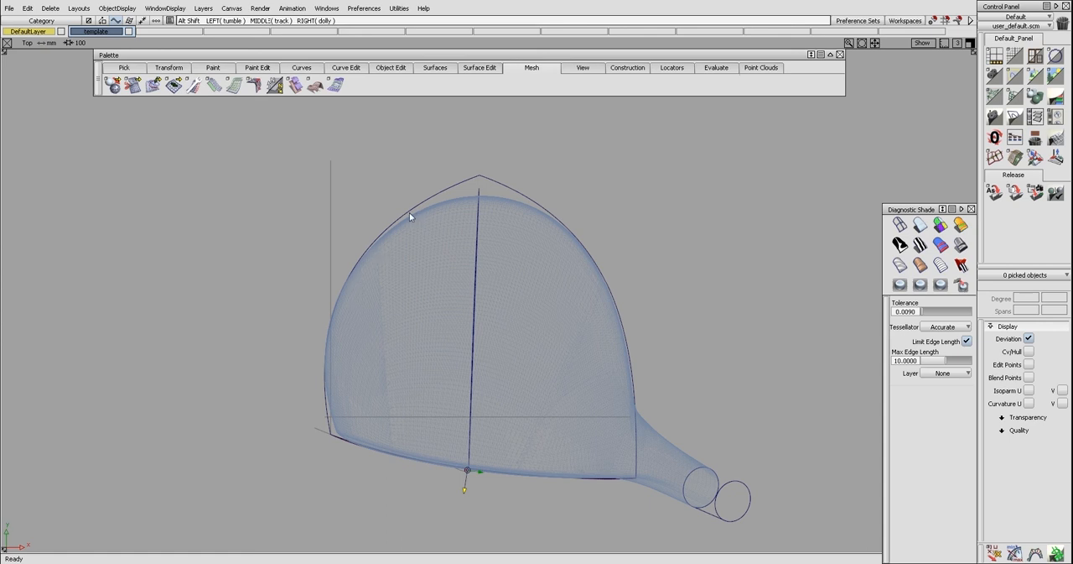
left_click_drag(378, 323, 726, 196, "alt+shift")
left_click_drag(541, 220, 594, 211, "alt+shift")
left_click(647, 210)
left_click_drag(690, 223, 462, 234, "alt+shift")
key("Delete")
key("Return")
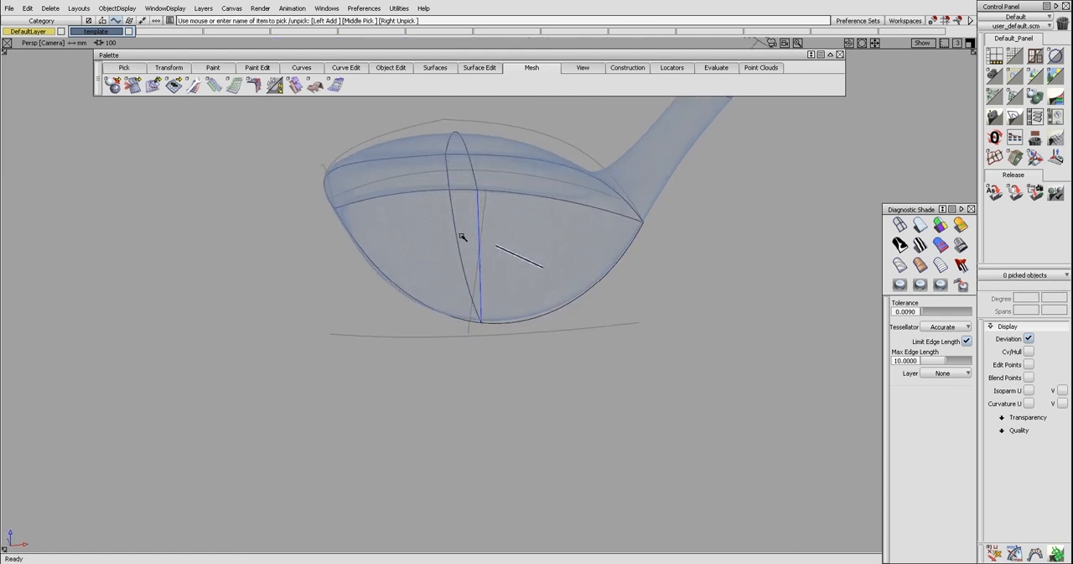
Delete the straight line running down the middle of the face
key("Delete")
mouse_move(513, 259)
left_mouse_down("ctrl+shift")
mouse_move(478, 235)
mouse_move(477, 257)
mouse_move(512, 254)
left_mouse_up("ctrl+shift")
left_click(481, 224)
key("Delete")
left_click_drag(512, 253, 478, 235, "ctrl+shift")
Align the control points of the central crown and sole curves straight back from the face in the top view
left_click(481, 253)
left_click_drag(478, 298, 460, 230, "alt+shift")
left_click(445, 252)
left_click_drag(432, 152, 523, 446)
left_click_drag(524, 446, 463, 427, "ctrl+shift")
key("ctrl+z")
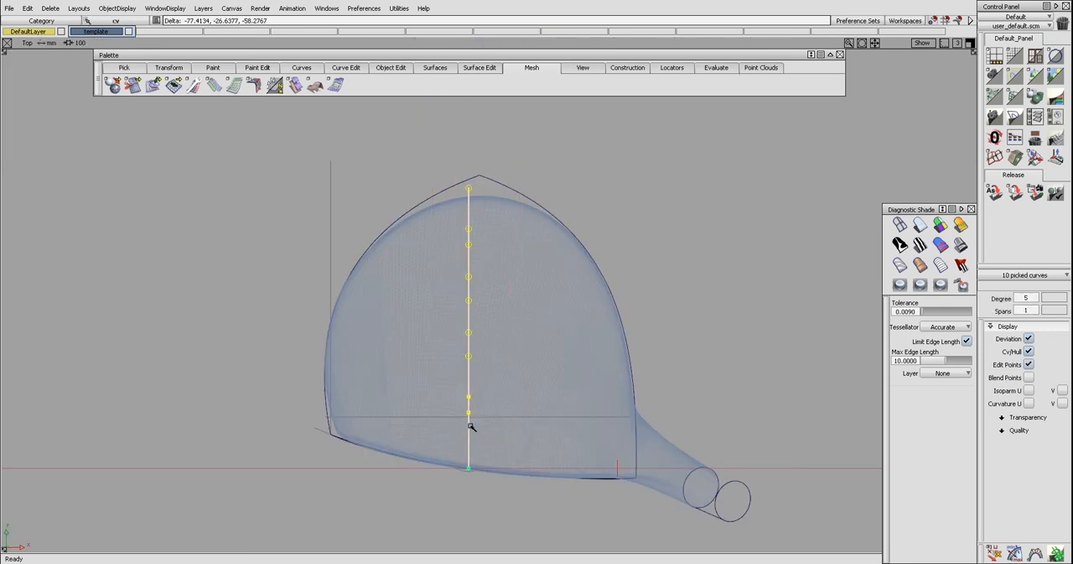
middle_click(470, 428)
left_click_drag(480, 453, 484, 353, "ctrl+shift")
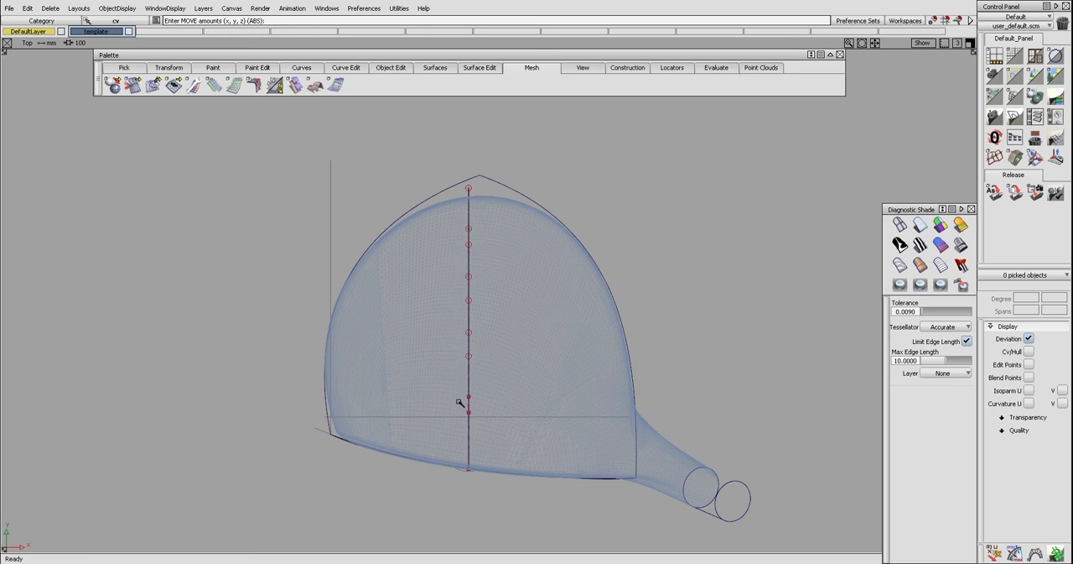
Draw a line in the top view from the middle of the face to the rear tip where the outlines meet
middle_click_drag(473, 442, 474, 394, "ctrl+shift")
left_click(483, 176)
left_click(472, 469)
left_click(476, 470)
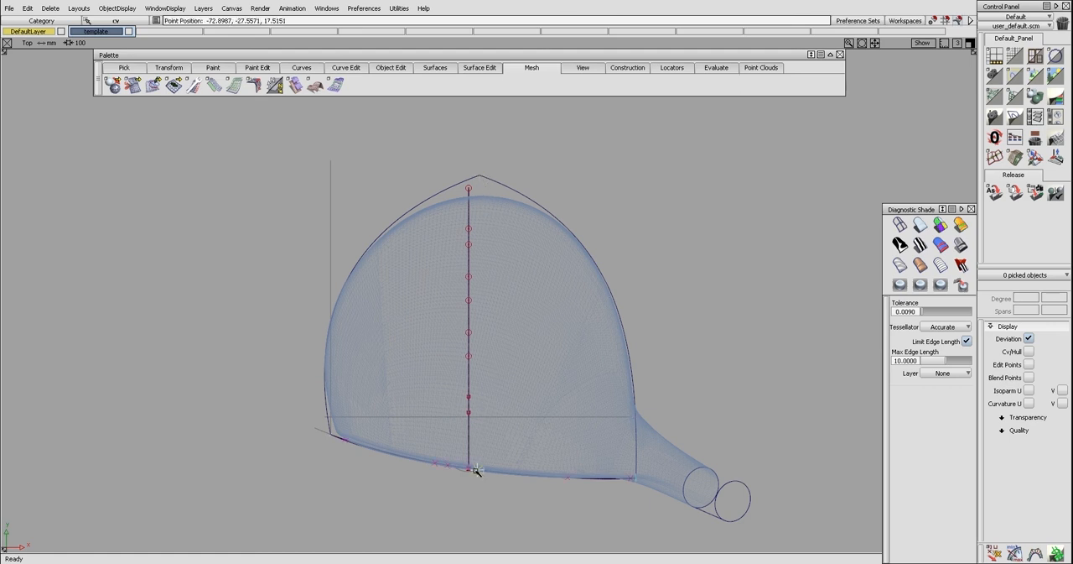
left_click(471, 467)
left_click_drag(498, 203, 480, 176)
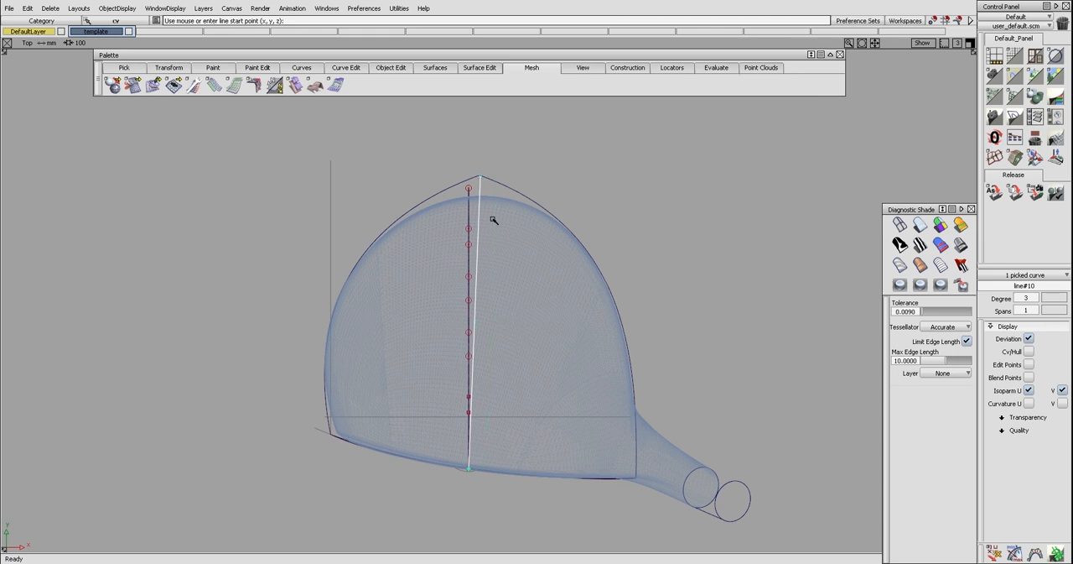
Align the new line's two middle control points straight back from the face so it bends toward the rear tip
left_click_drag(542, 318, 489, 319, "ctrl+shift")
right_click_drag(485, 313, 532, 312, "ctrl+shift")
left_click(477, 313)
left_click_drag(479, 314, 484, 335, "ctrl+shift")
left_click(476, 323)
right_click_drag(476, 319, 494, 317, "ctrl+shift")
middle_click_drag(493, 317, 490, 317)
middle_click_drag(482, 281, 478, 260, "ctrl+shift")
left_click(475, 252)
left_click_drag(475, 252, 478, 284, "ctrl+shift")
middle_click_drag(479, 284, 486, 286, "ctrl+shift")
left_click_drag(484, 297, 483, 281, "ctrl+shift")
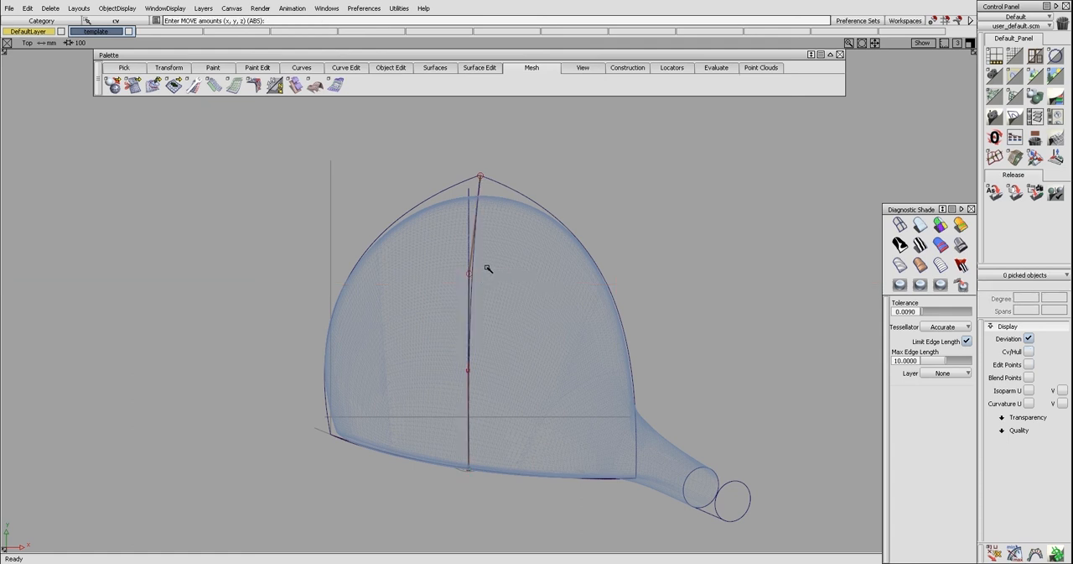
Hide the bent centre line's control points and combine the line with the crown profile into a 3D composite curve
middle_click_drag(476, 245, 475, 240, "ctrl+shift")
left_click(475, 232)
left_click_drag(475, 244, 473, 257, "ctrl+shift")
left_click_drag(464, 242, 486, 273)
middle_click_drag(485, 256, 488, 264, "ctrl+shift")
left_click_drag(489, 275, 427, 227, "ctrl+shift")
key("F8")
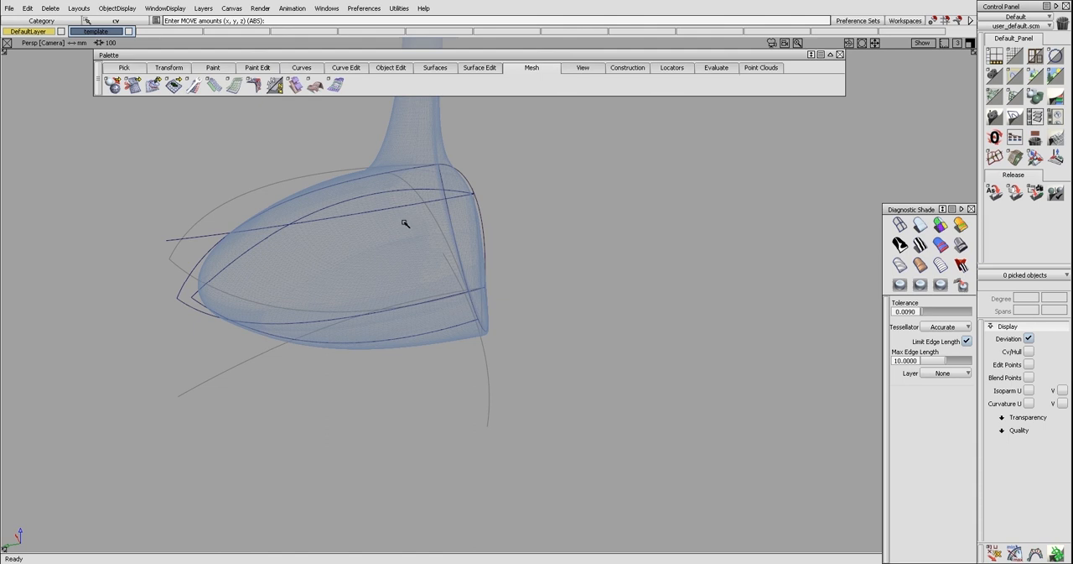
middle_click_drag(400, 215, 397, 207, "ctrl+shift")
left_click(398, 192)
left_click(403, 208)
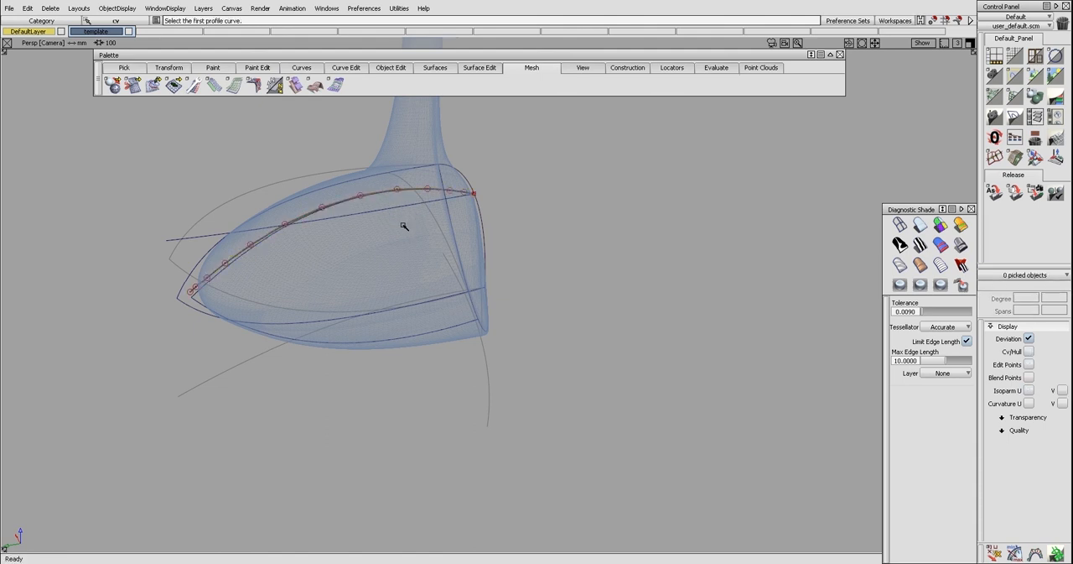
Combine the sole profile curve with the bent centre line into a second 3D composite curve
left_click_drag(380, 308, 394, 268, "alt+shift")
left_click(409, 340)
left_click(226, 224)
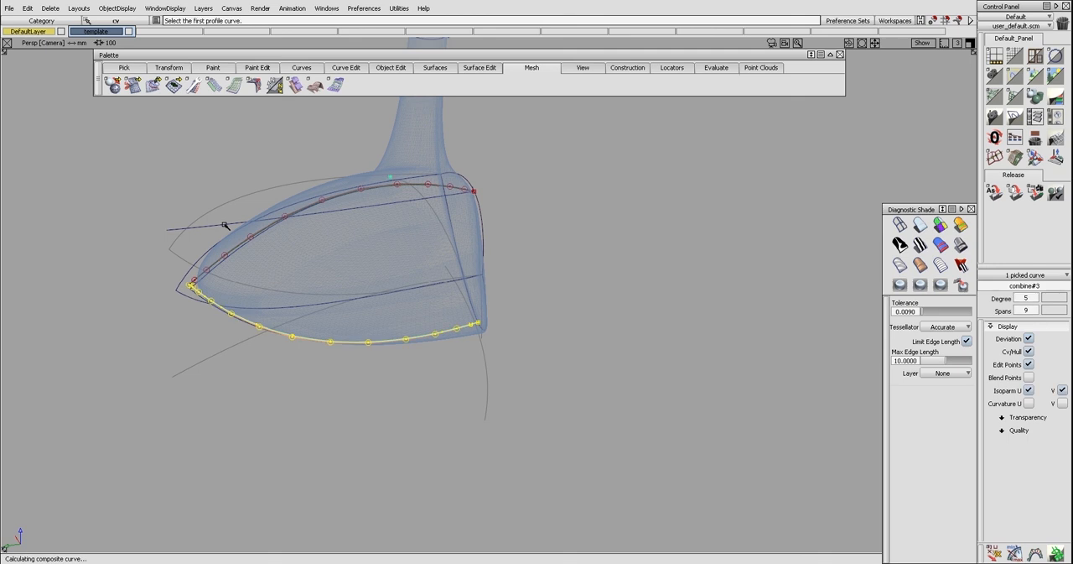
key("F5")
left_click(367, 231)
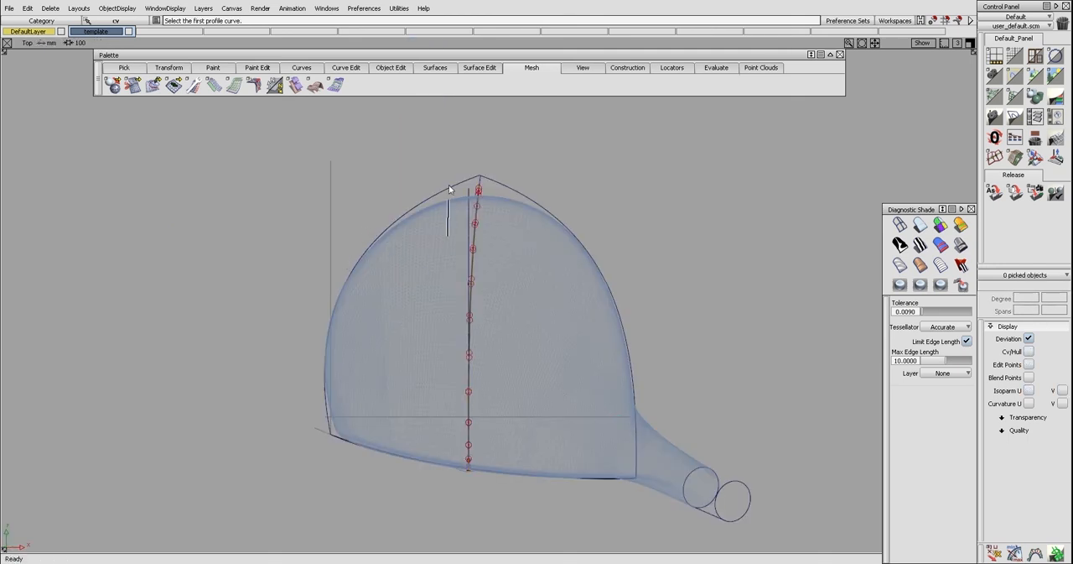
Template the planar source curves and hide the control points of the crown and sole 3D composite curves
left_click_drag(473, 193, 288, 238, "alt+shift")
left_click(282, 266)
left_click(402, 347)
left_click(417, 355)
left_click(415, 352)
left_click_drag(382, 314, 378, 296, "alt+shift")
left_click_drag(457, 245, 240, 225, "ctrl+shift")
left_click(240, 225)
key("alt+t")
left_click_drag(285, 249, 248, 228, "alt+shift")
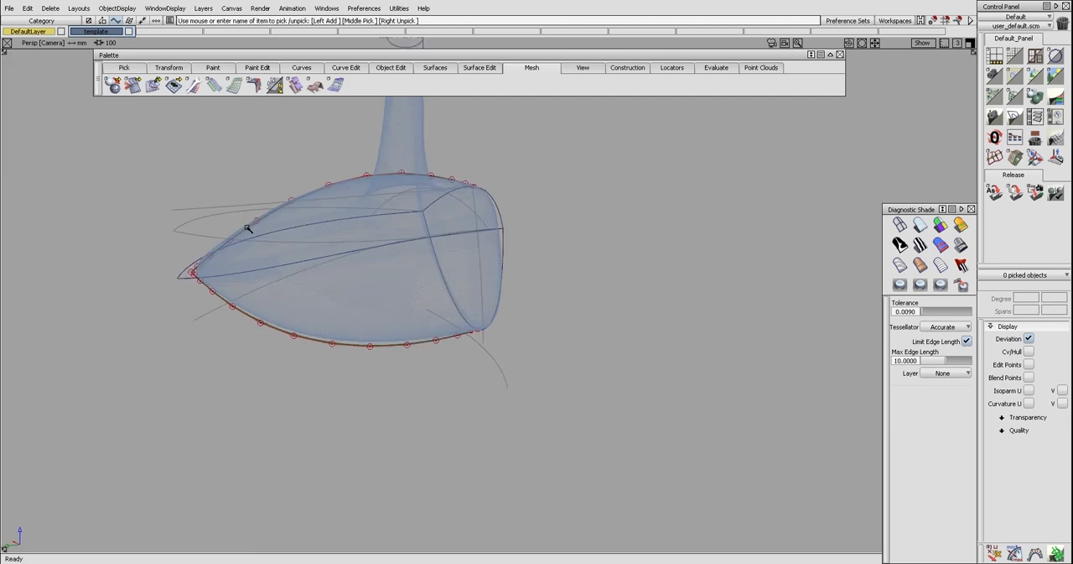
left_click_drag(228, 232, 308, 244, "alt+shift")
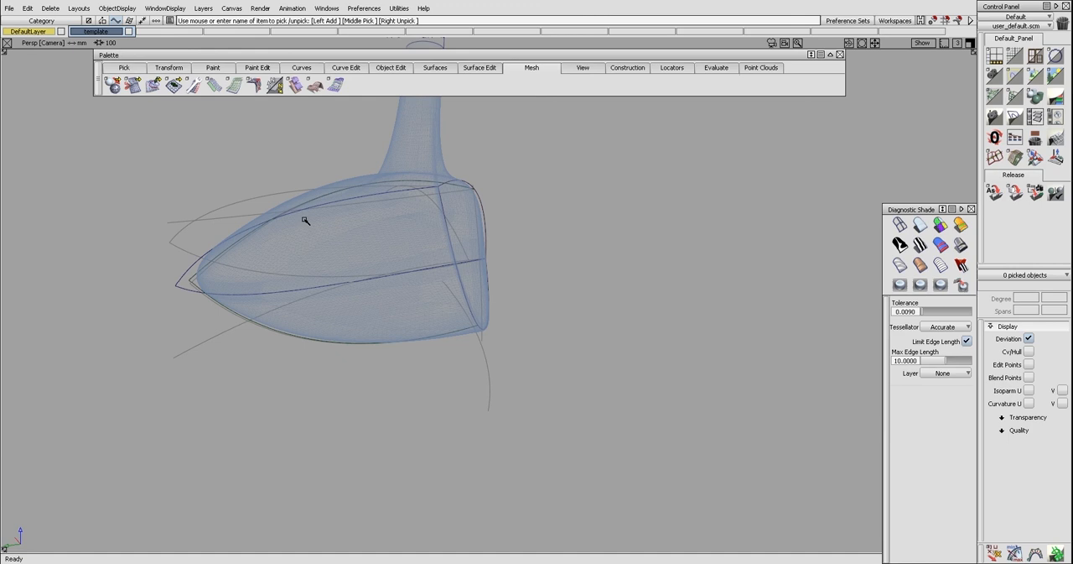
Fit a degree 5, single-span curve to each of the crown and sole 3D composite curves
key("ctrl+f")
left_click_drag(274, 213, 364, 252)
left_click(374, 217)
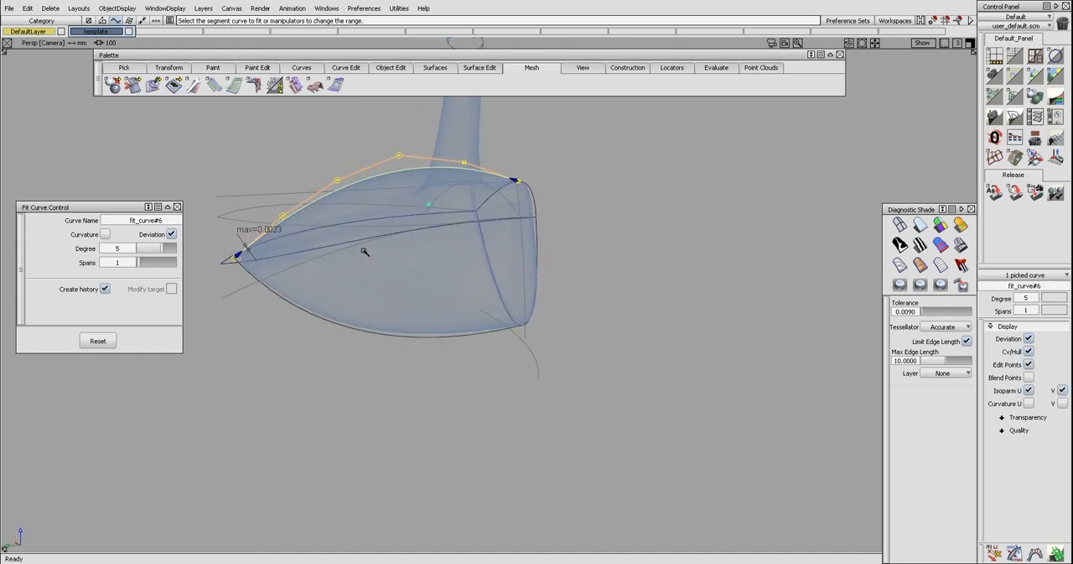
left_click(323, 319)
key("ctrl+f")
left_click_drag(314, 282, 324, 264, "alt+shift")
Delete the original crown and sole composite curves, keeping only their fitted versions
left_click_drag(400, 218, 328, 210, "ctrl+shift")
left_click(340, 226)
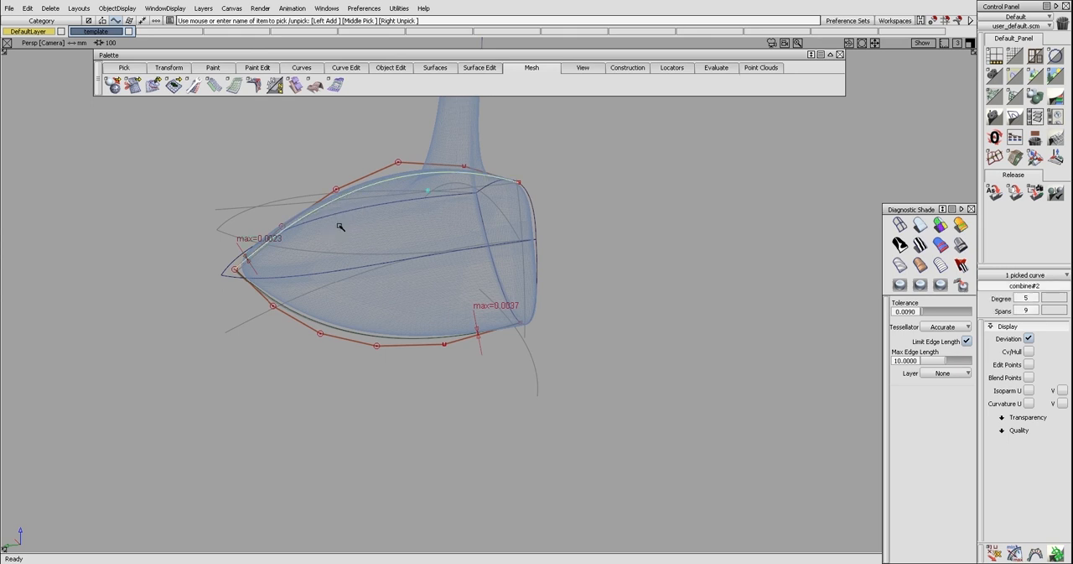
left_click(338, 328)
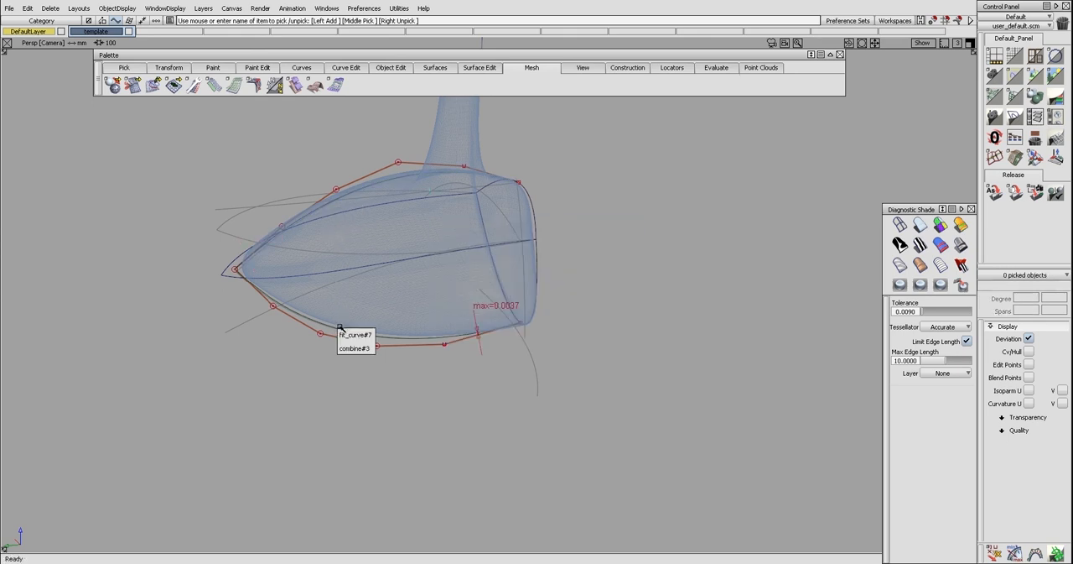
left_click(352, 346)
key("Delete")
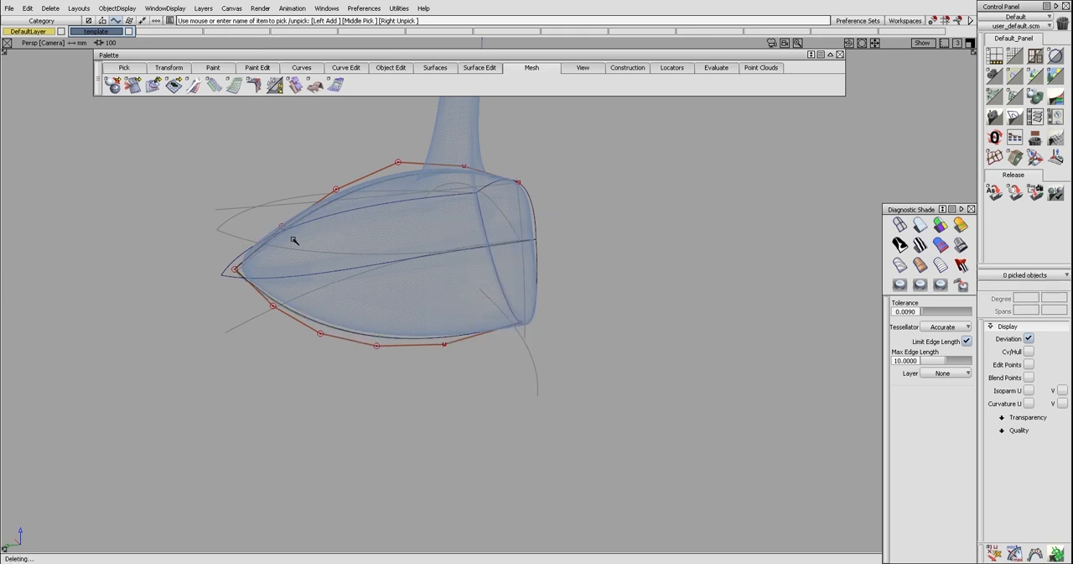
Hide the control points of the fitted crown and sole curves
left_click_drag(295, 242, 273, 269, "alt+shift")
key("s")
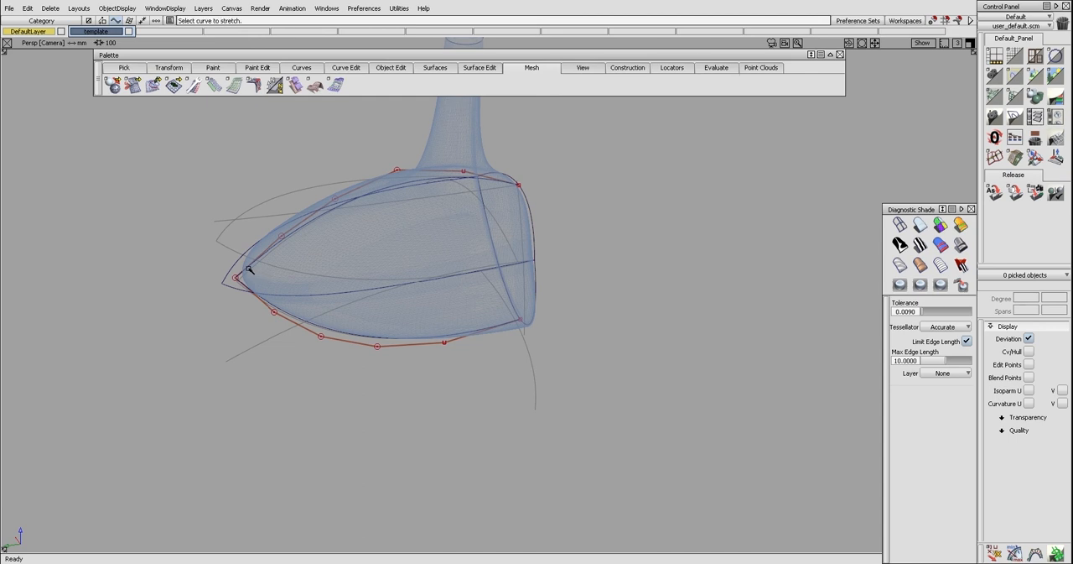
left_click(249, 270)
left_click_drag(228, 286, 318, 268)
left_click(236, 281)
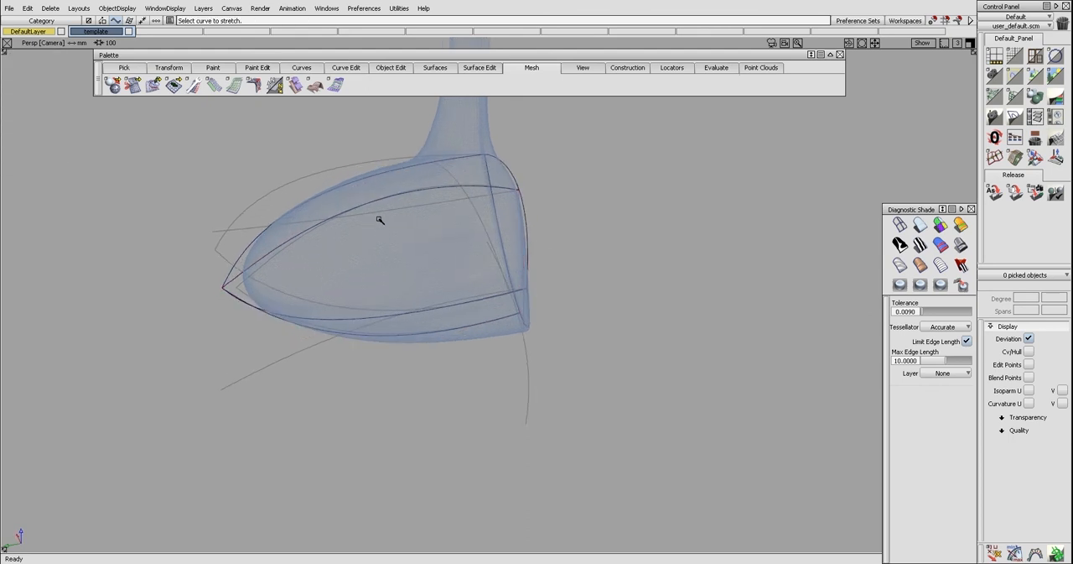
Compare the fitted sole and crown curves with the template mesh in the back, top and perspective views
right_click_drag(306, 252, 350, 244, "ctrl+shift")
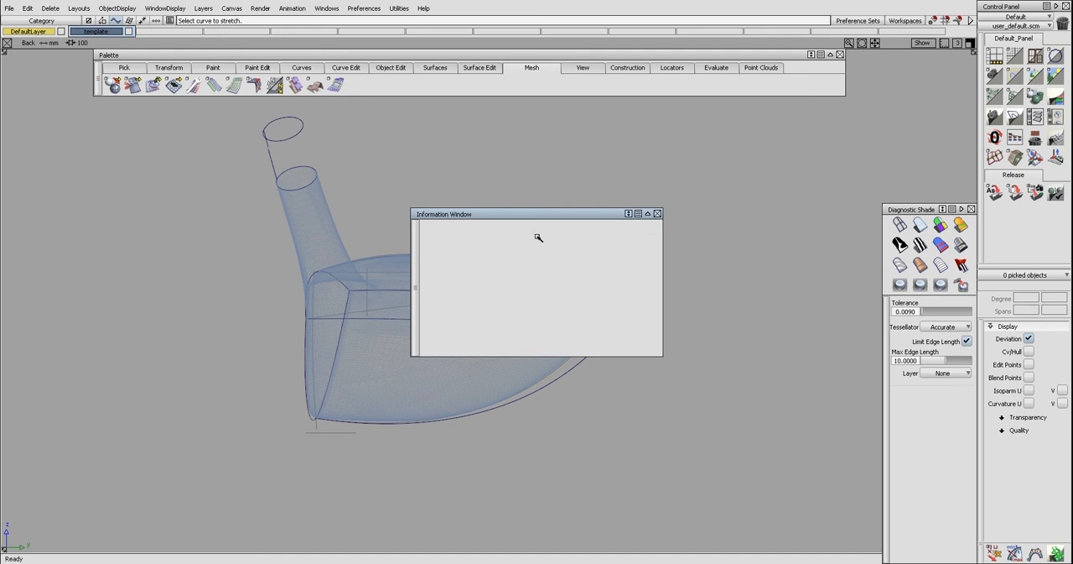
left_click(657, 214)
middle_click_drag(615, 293, 587, 277, "alt+shift")
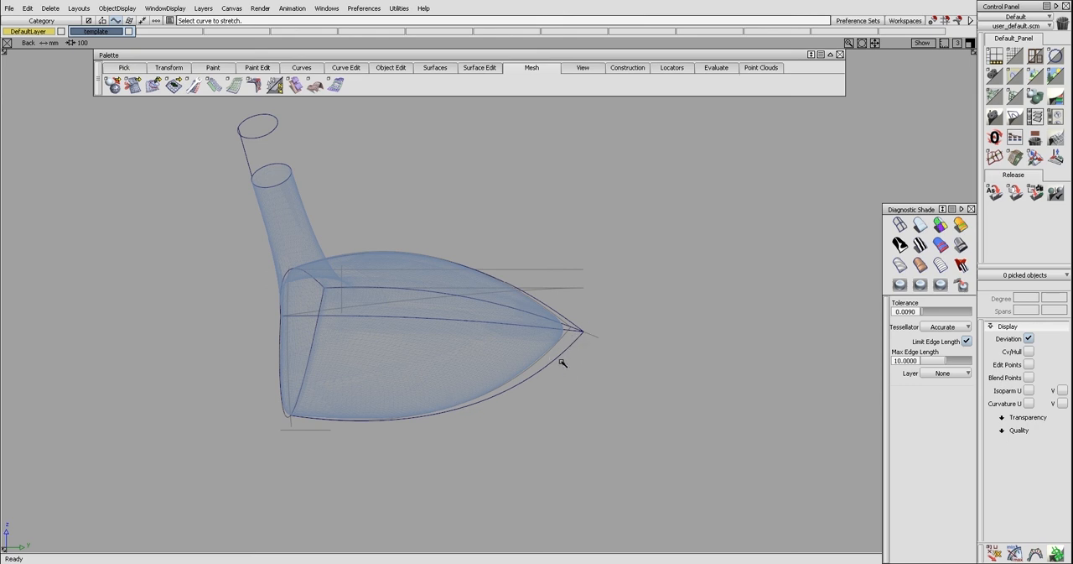
middle_click_drag(618, 330, 584, 343, "alt+shift")
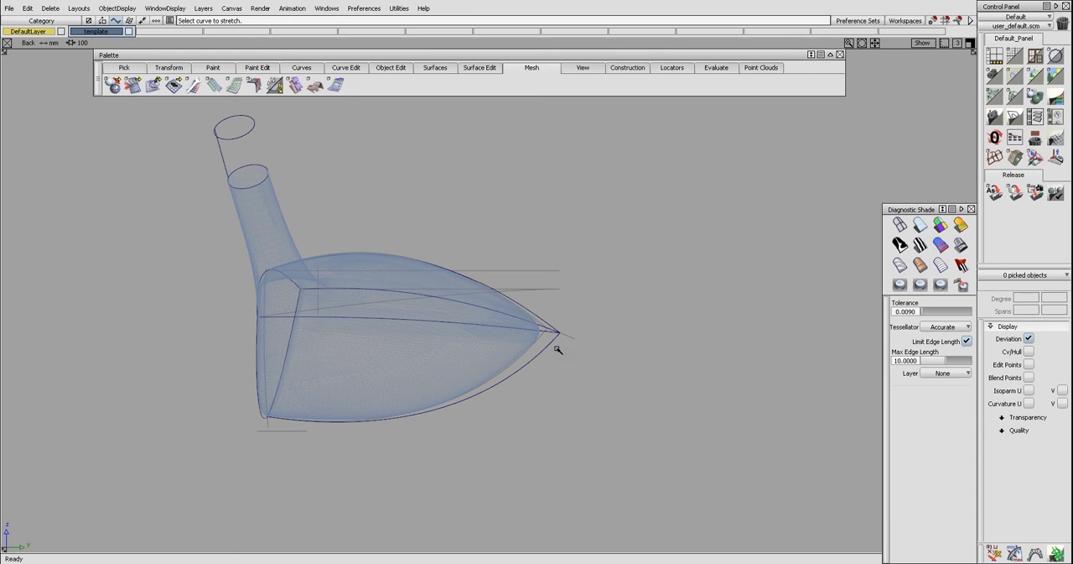
key("F5")
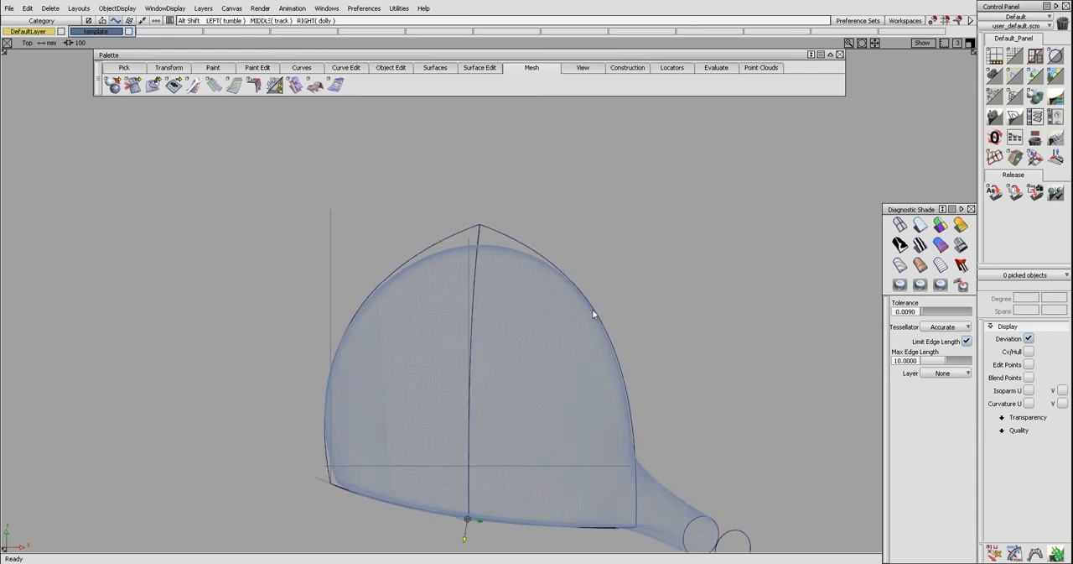
key("F8")
left_click_drag(591, 306, 593, 317, "alt+shift")
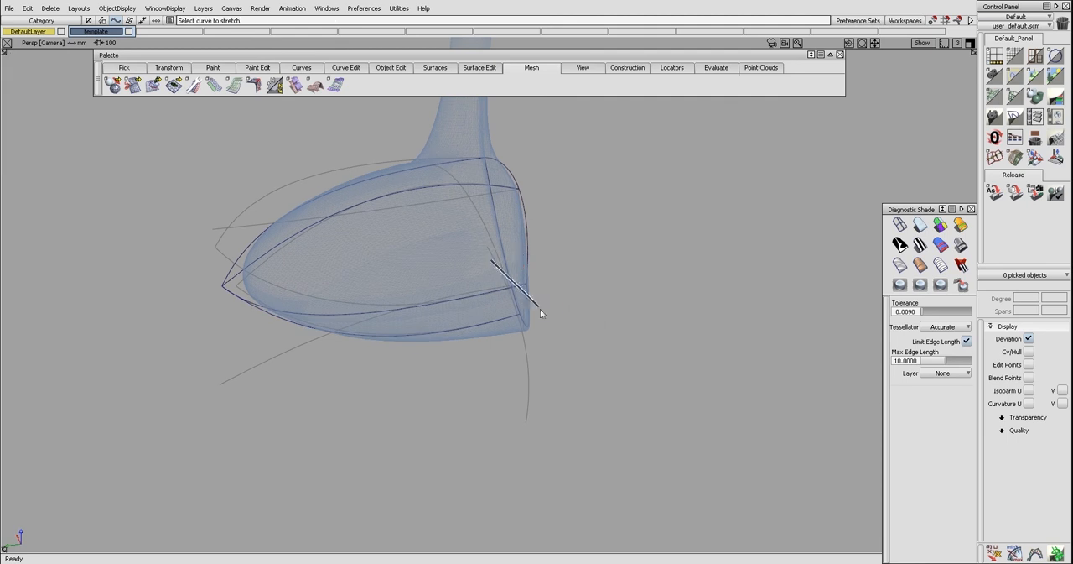
key("F7")
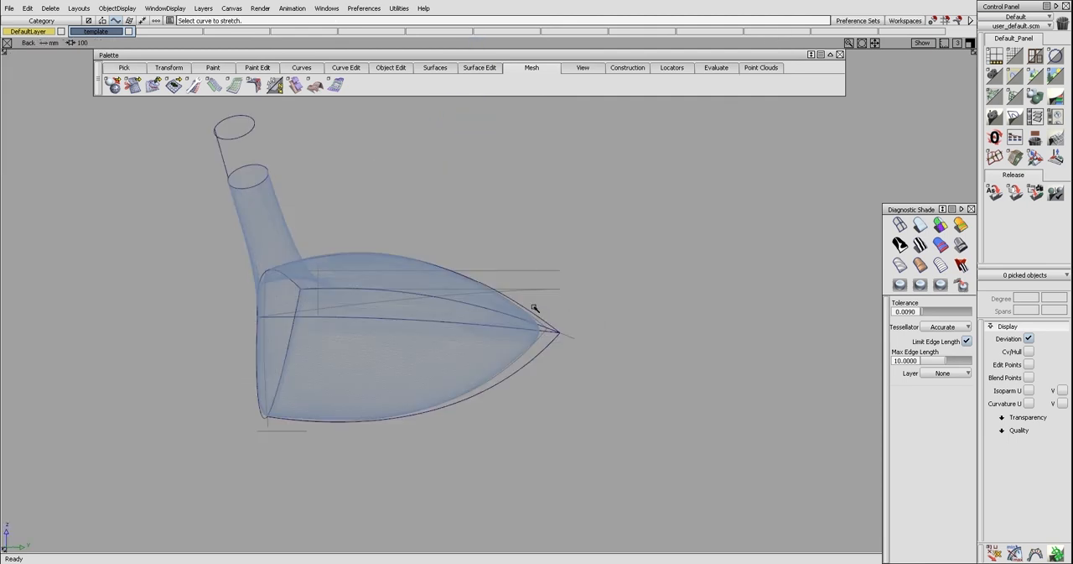
Try to pull the fitted sole curve onto the mesh using two intermediate stretch handles
left_click(522, 369)
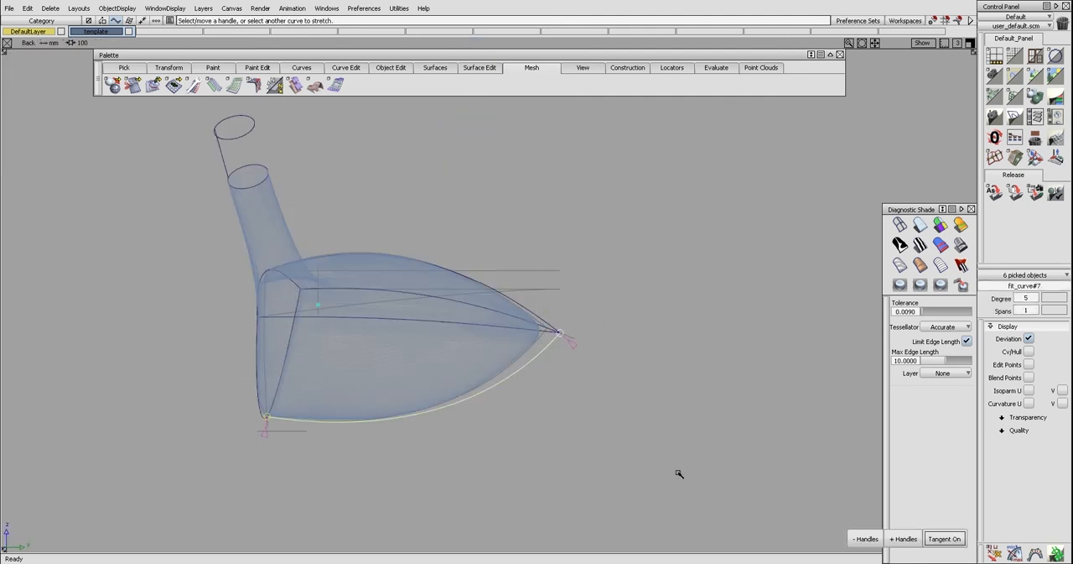
left_click(892, 540)
left_click_drag(450, 424, 390, 431)
left_click(899, 540)
left_click_drag(499, 407, 497, 382)
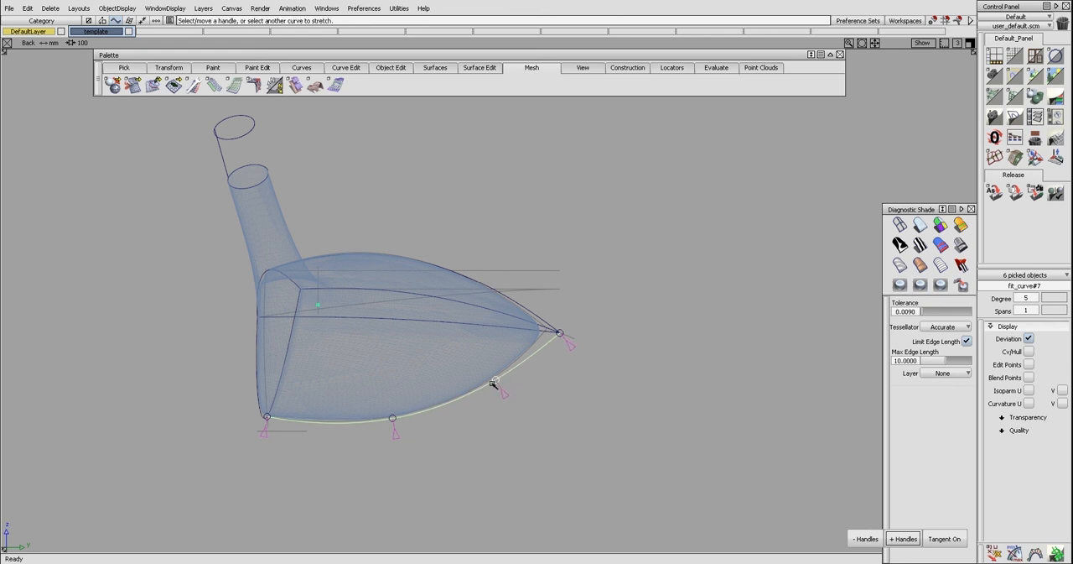
left_click(866, 539)
key("ctrl+z")
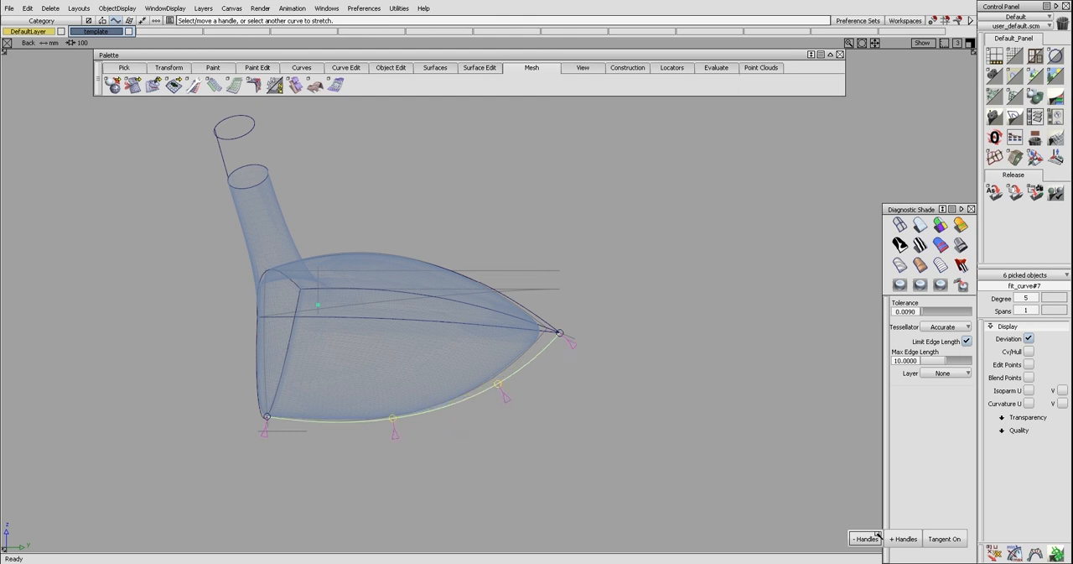
Reduce the sole curve to one intermediate stretch handle and pull its rear part up toward the mesh edge
left_click(902, 539)
left_click(863, 538)
left_click_drag(454, 425, 508, 385)
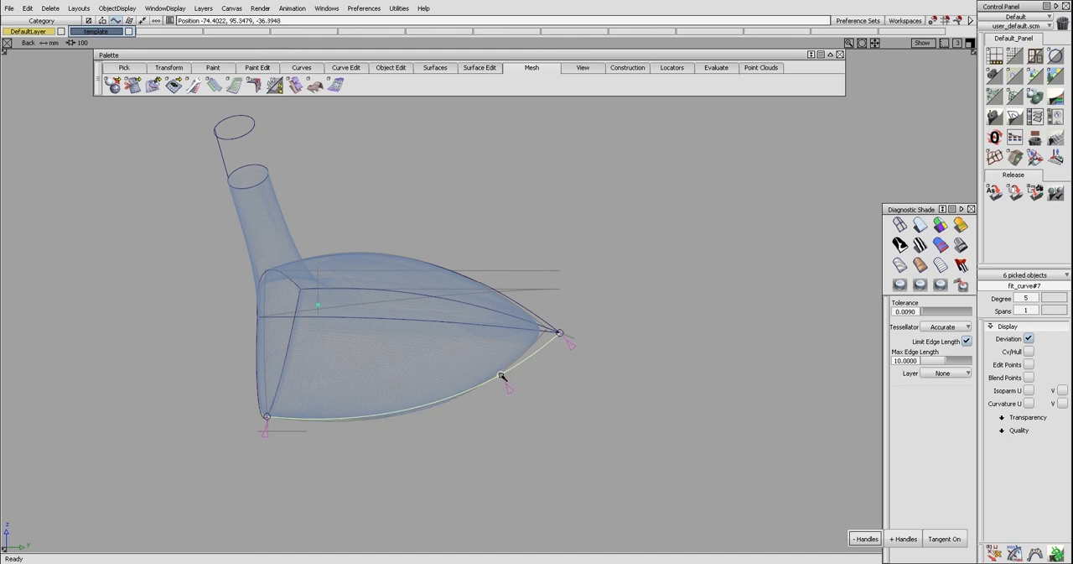
left_click_drag(502, 376, 500, 374)
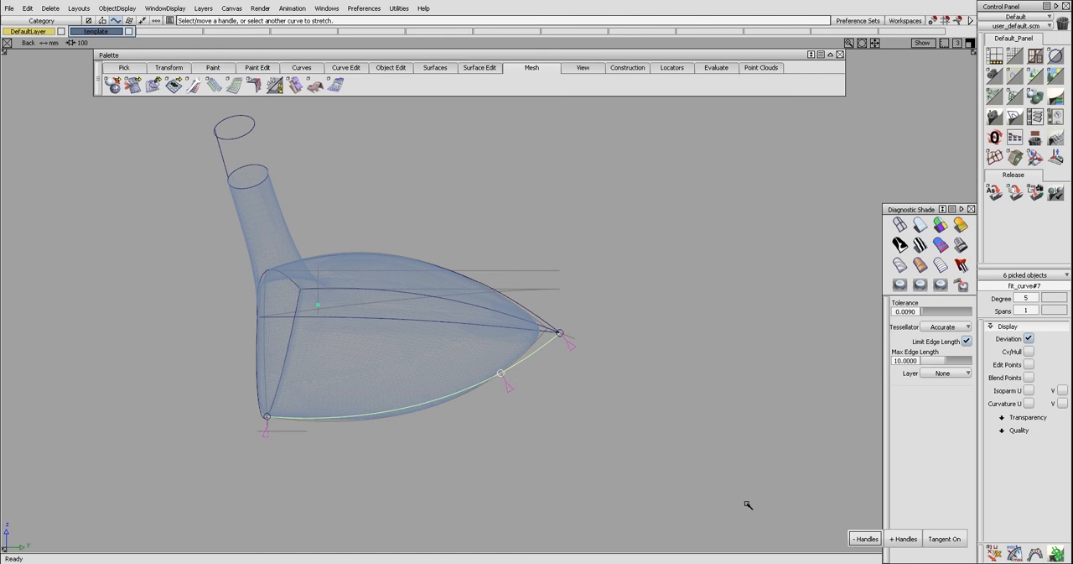
Add a second intermediate stretch handle and adjust the front and rear parts of the sole curve against the mesh
left_click(904, 539)
left_click_drag(390, 415, 387, 415)
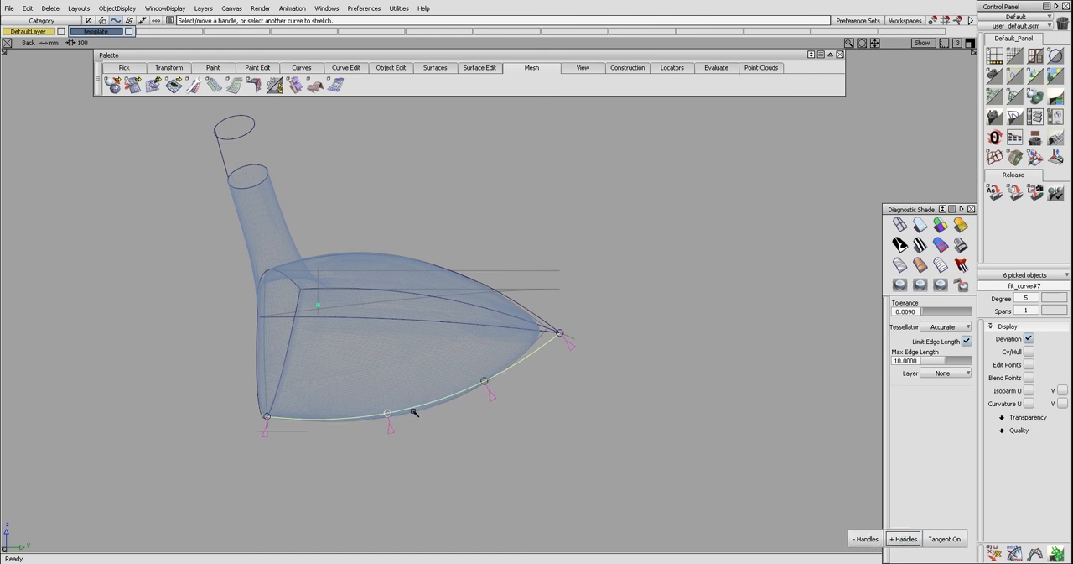
left_click_drag(484, 381, 478, 397)
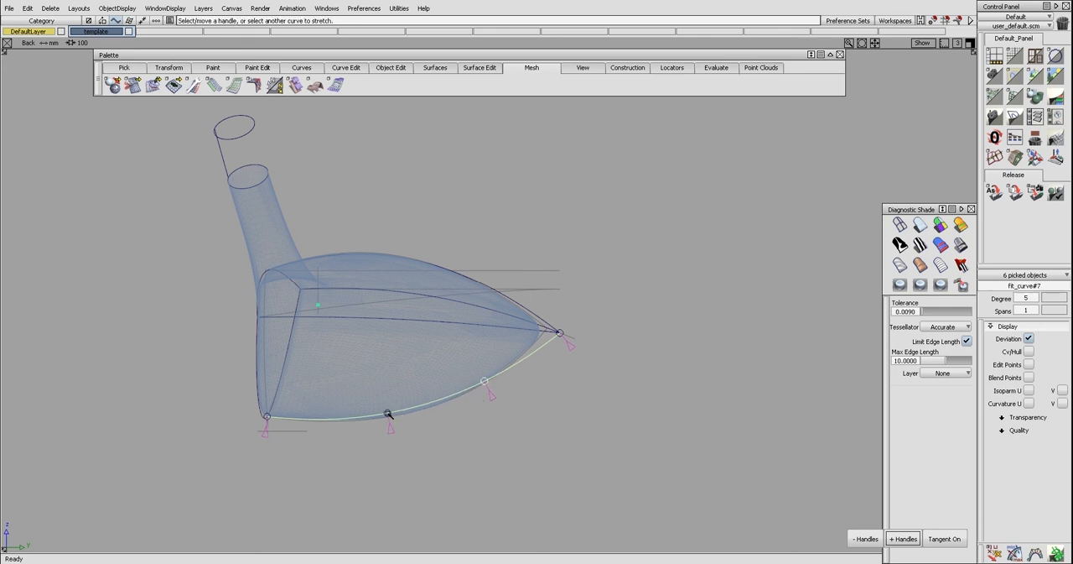
Return to a single intermediate stretch handle and fine-tune the sole curve's bulge along the lower mesh edge
left_click(866, 538)
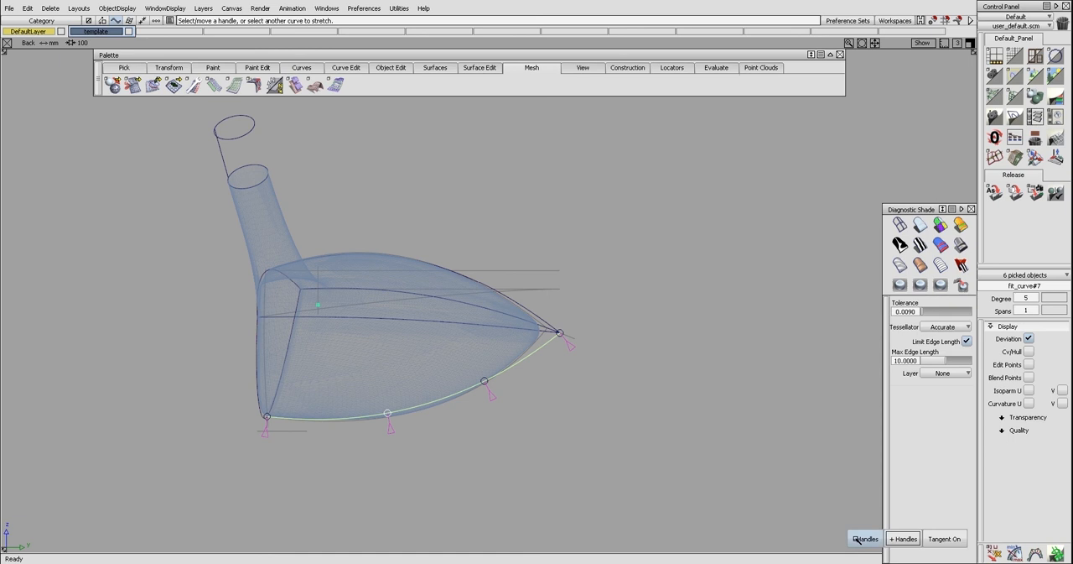
left_click_drag(439, 403, 440, 404)
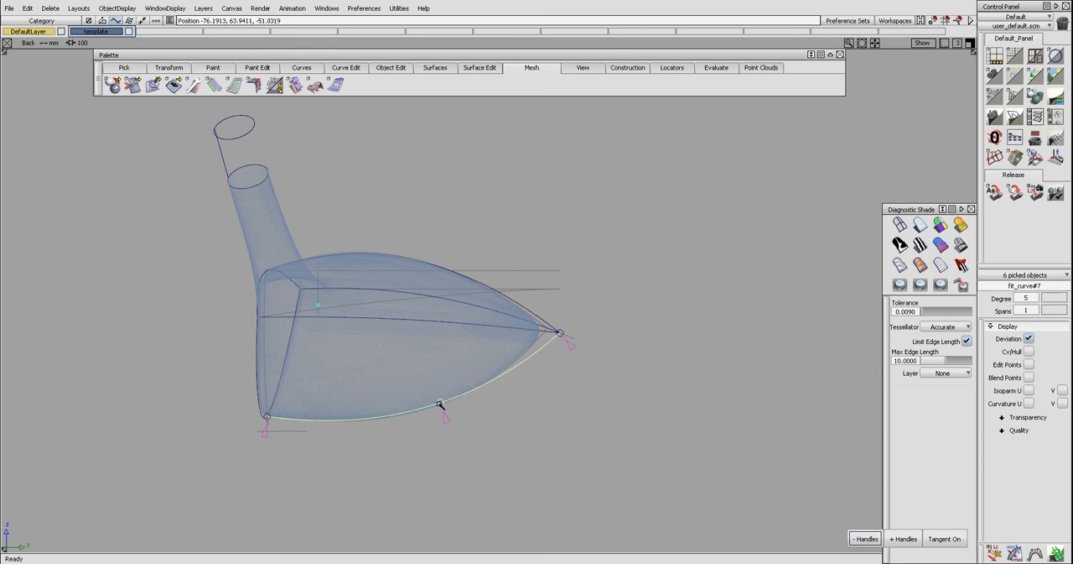
left_click(472, 419)
left_click(446, 405)
left_click_drag(451, 415, 455, 411, "ctrl+shift")
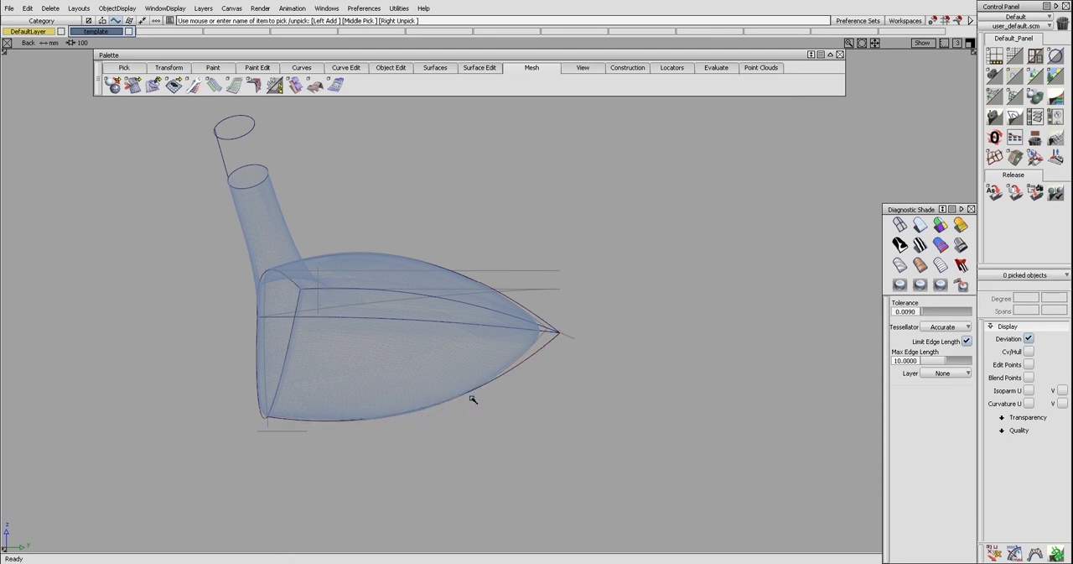
Delete all templated construction curves around the club head, leaving the 3D contour curves and template mesh
left_click_drag(452, 436, 389, 249, "alt+shift")
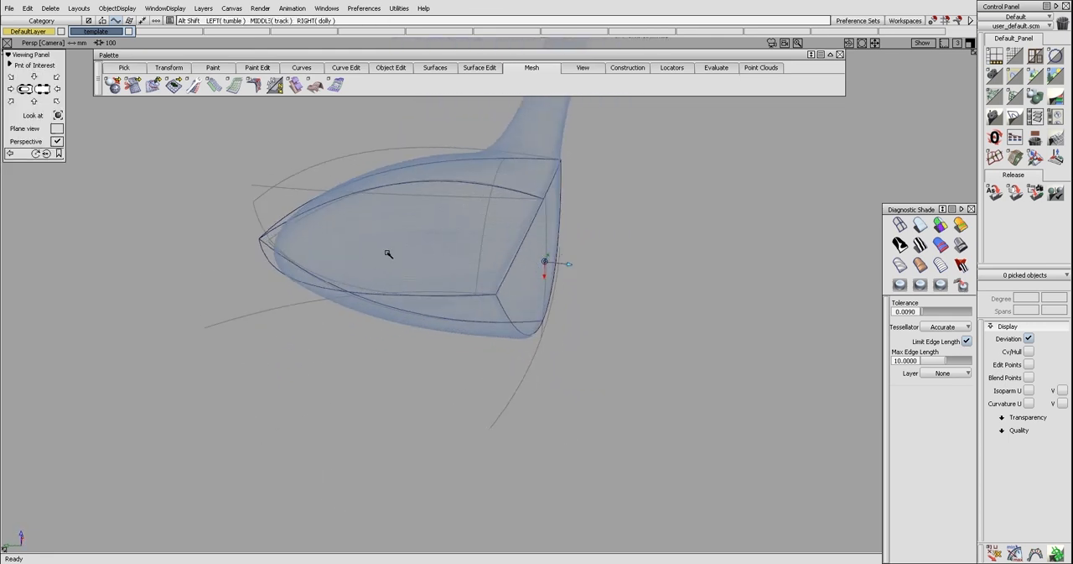
left_click_drag(323, 228, 324, 229, "ctrl+shift")
left_click_drag(184, 116, 630, 374)
key("Delete")
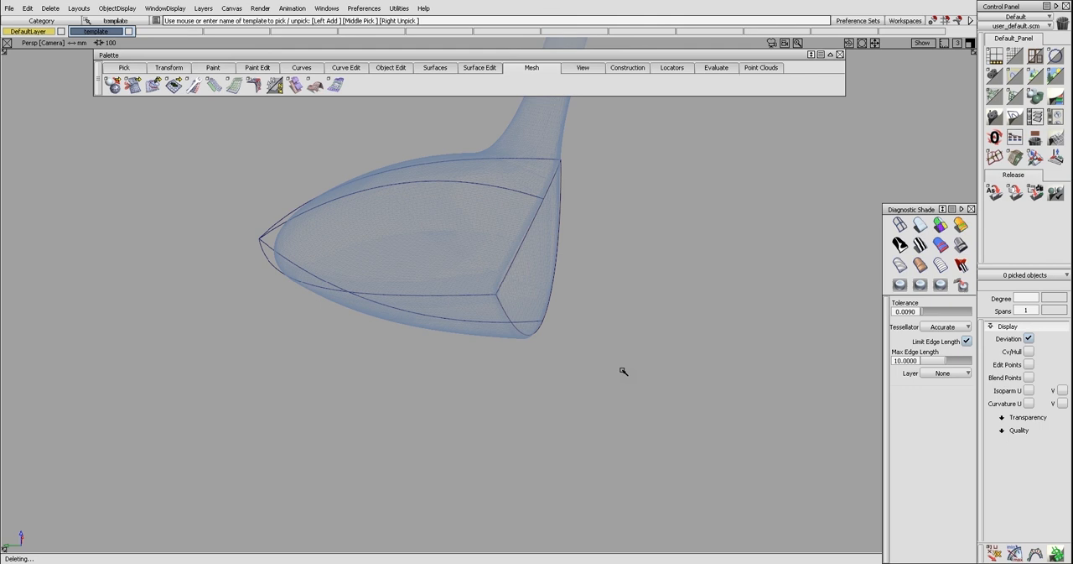
Examine the remaining contour curves against the template mesh in top and perspective views, from the face to the rear tip
middle_click_drag(624, 366, 655, 388, "alt+shift")
left_click_drag(655, 388, 552, 252, "alt+shift")
key("F5")
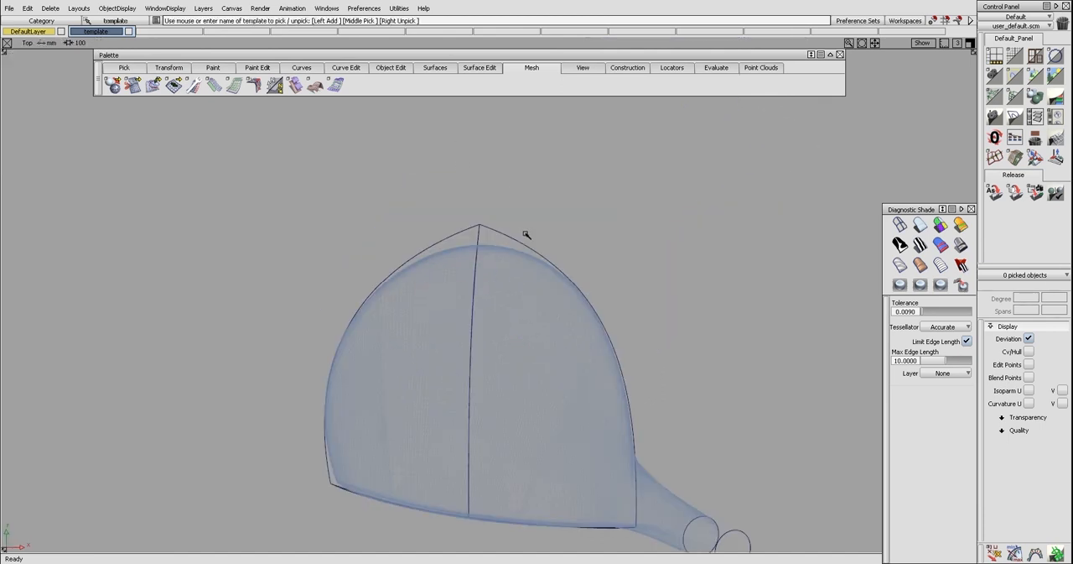
right_click_drag(481, 297, 521, 223, "ctrl+shift")
mouse_move(539, 219)
left_mouse_down("alt+shift")
mouse_move(599, 260)
mouse_move(580, 282)
mouse_move(587, 288)
mouse_move(610, 211)
left_mouse_up("alt+shift")
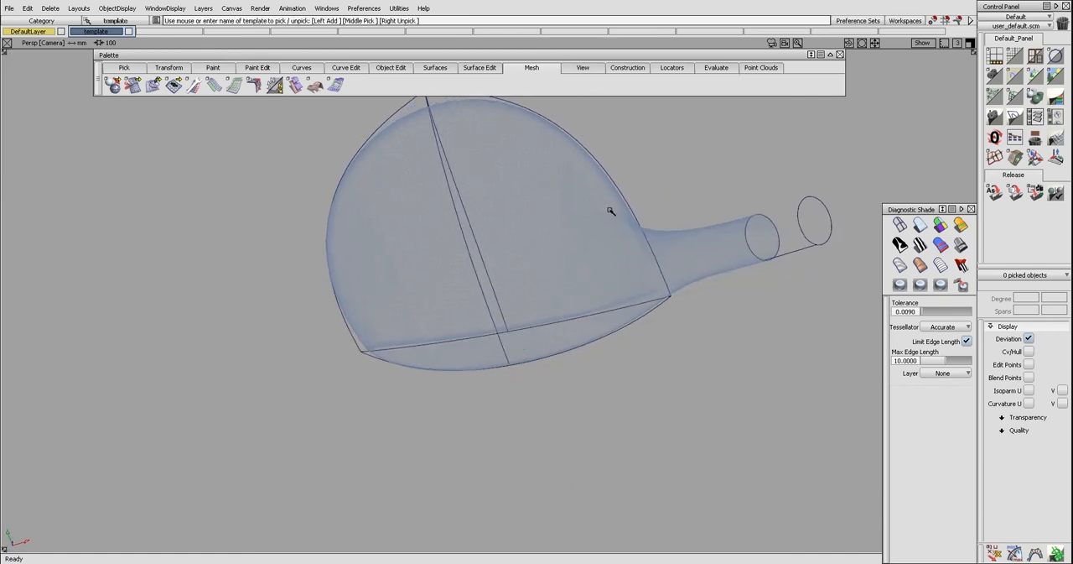
key("F5")
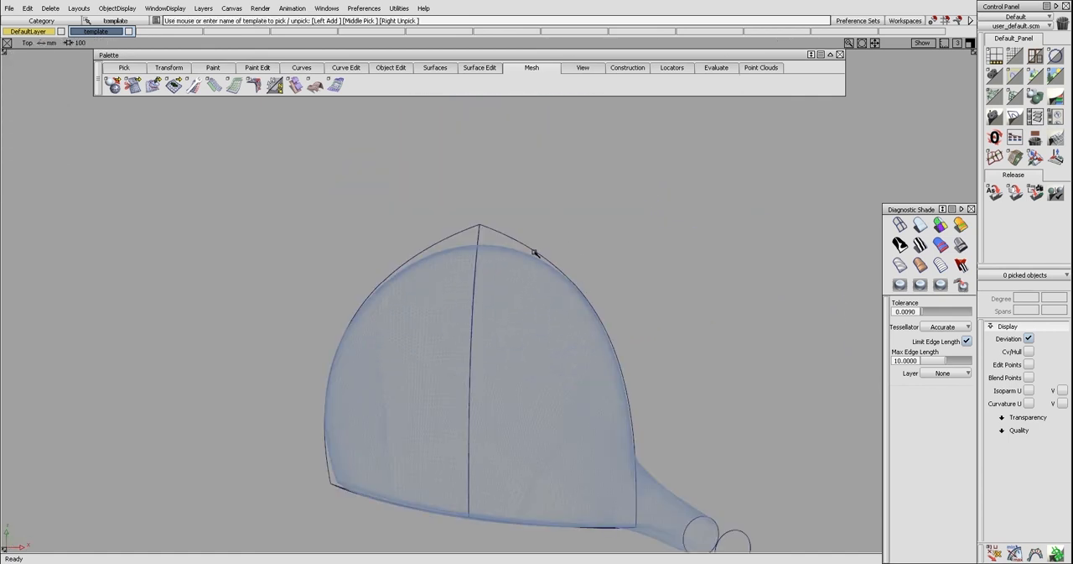
middle_click_drag(477, 248, 460, 191, "alt+shift")
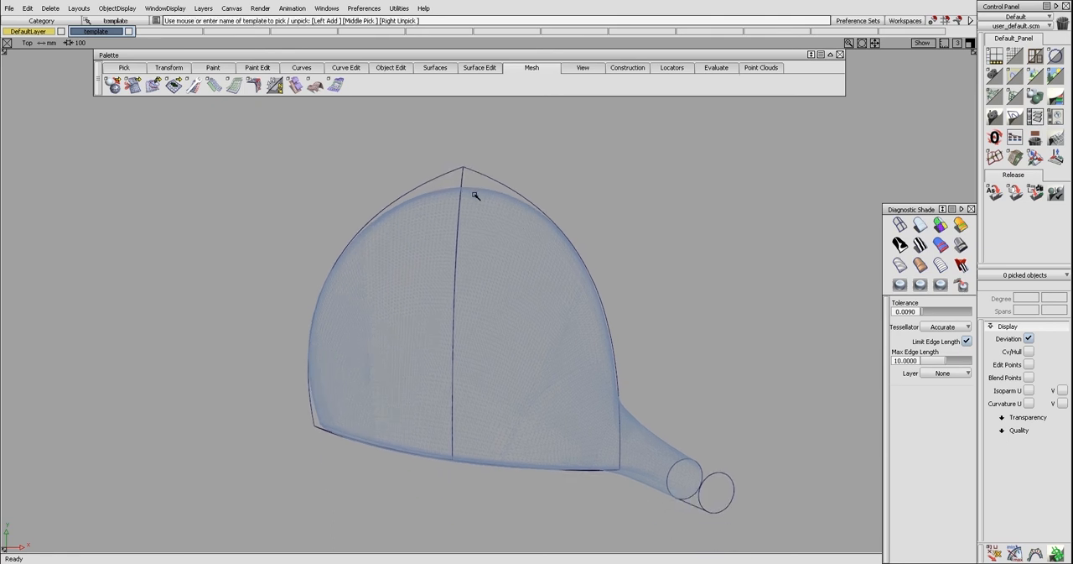
mouse_move(608, 341)
left_mouse_down("ctrl+shift")
mouse_move(568, 295)
mouse_move(592, 174)
mouse_move(600, 213)
mouse_move(395, 290)
left_mouse_up("ctrl+shift")
key("F8")
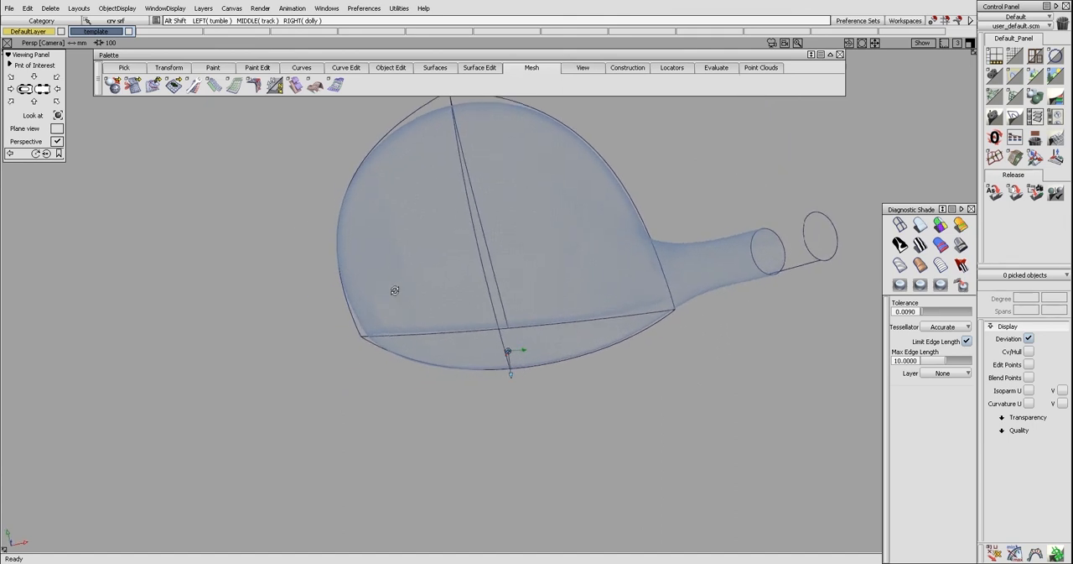
left_click_drag(541, 320, 478, 275, "ctrl+shift")
key("F5")
middle_click_drag(520, 291, 536, 251, "alt+shift")
left_click_drag(503, 316, 536, 295, "ctrl+shift")
key("F8")
left_click_drag(522, 312, 390, 206, "alt+shift")
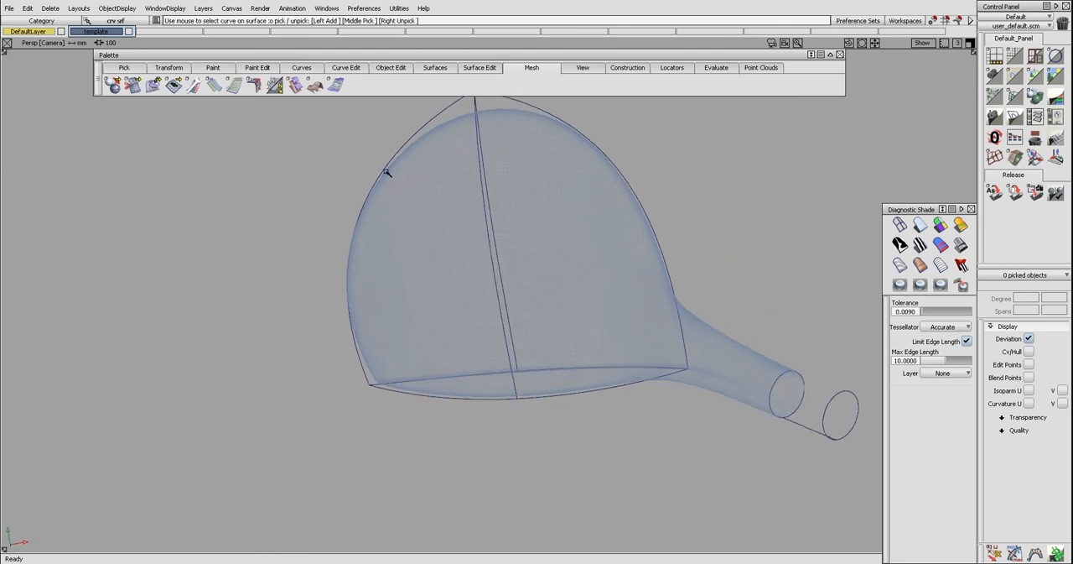
left_click_drag(580, 260, 508, 219, "ctrl+shift")
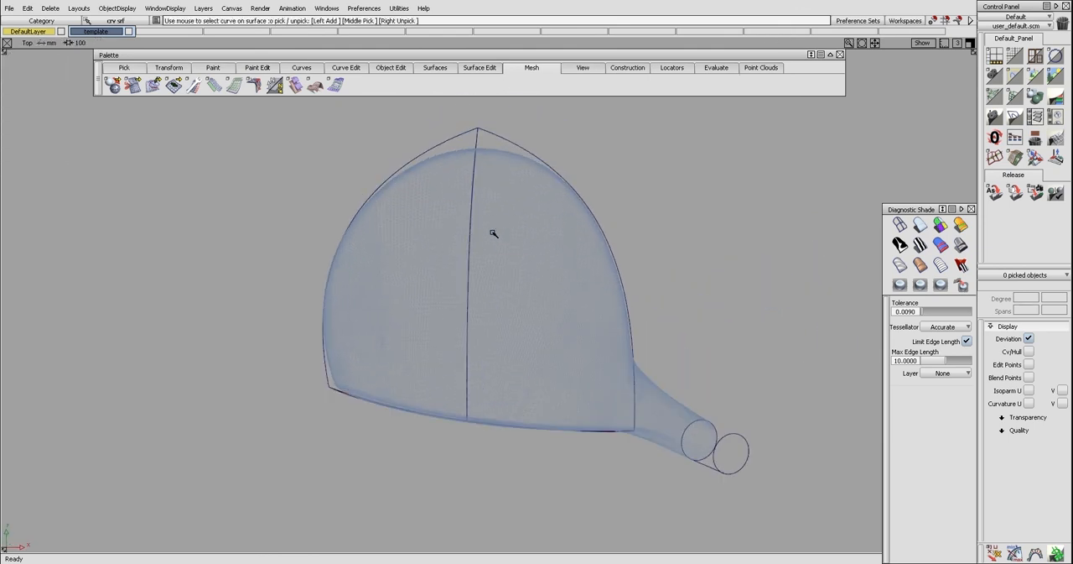
Draw a cross-section line from the toe contour curve to the heel contour curve, roughly midway along the club head
left_click_drag(422, 219, 336, 381, "alt+shift")
left_click(307, 401)
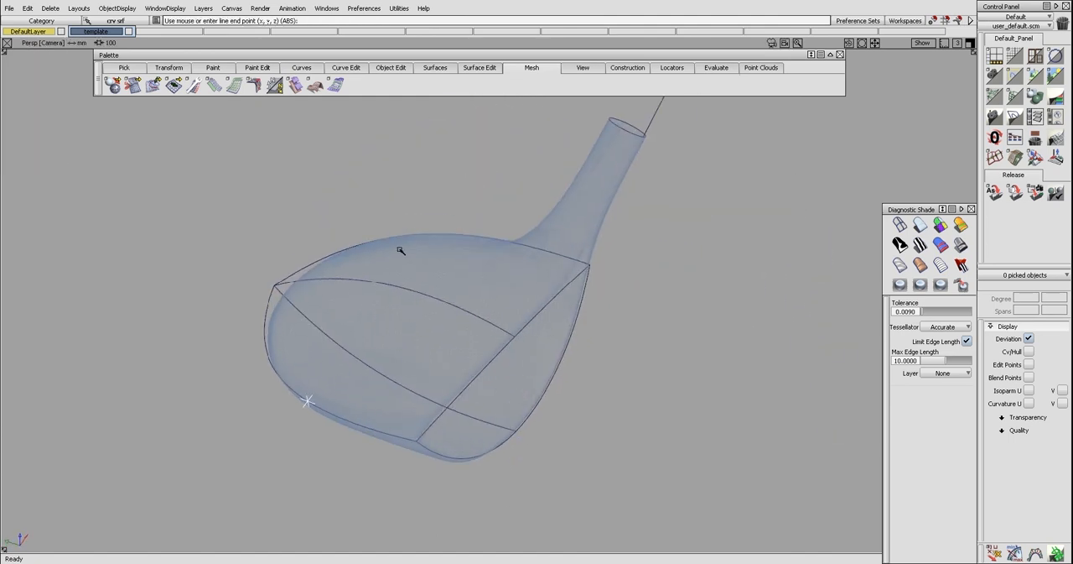
left_click_drag(462, 260, 451, 242, "ctrl+shift")
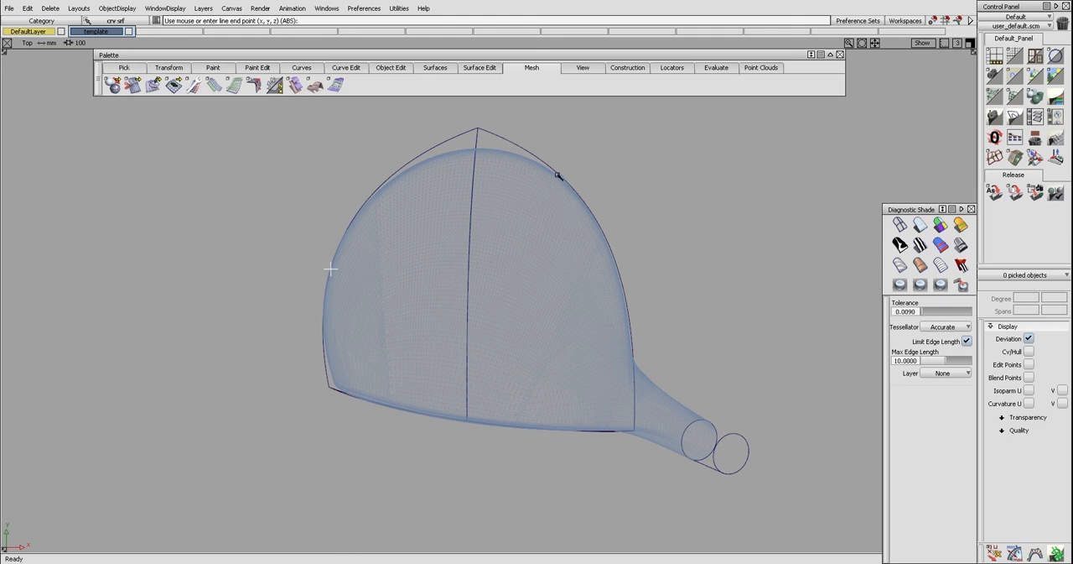
left_click_drag(565, 210, 565, 216, "ctrl+shift")
left_click_drag(565, 217, 384, 325, "alt+shift")
left_click_drag(436, 357, 394, 333, "ctrl+shift")
Add an intermediate stretch handle to the cross-section line and try to bow it over the mesh
left_click_drag(561, 375, 669, 415, "ctrl+shift")
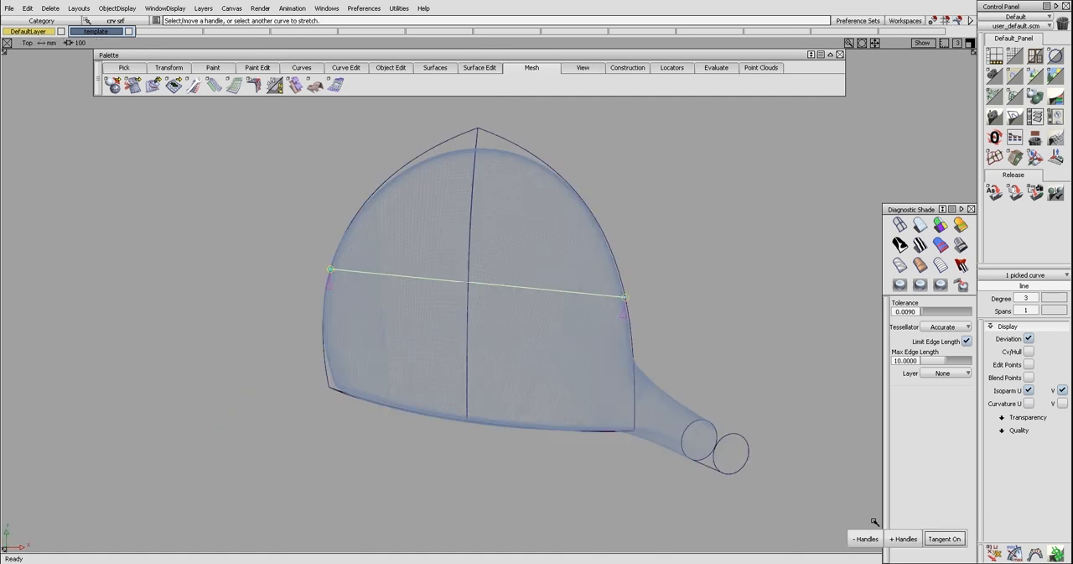
left_click(899, 539)
left_click_drag(446, 294, 458, 261, "ctrl+shift")
left_click_drag(453, 267, 420, 291, "alt+shift")
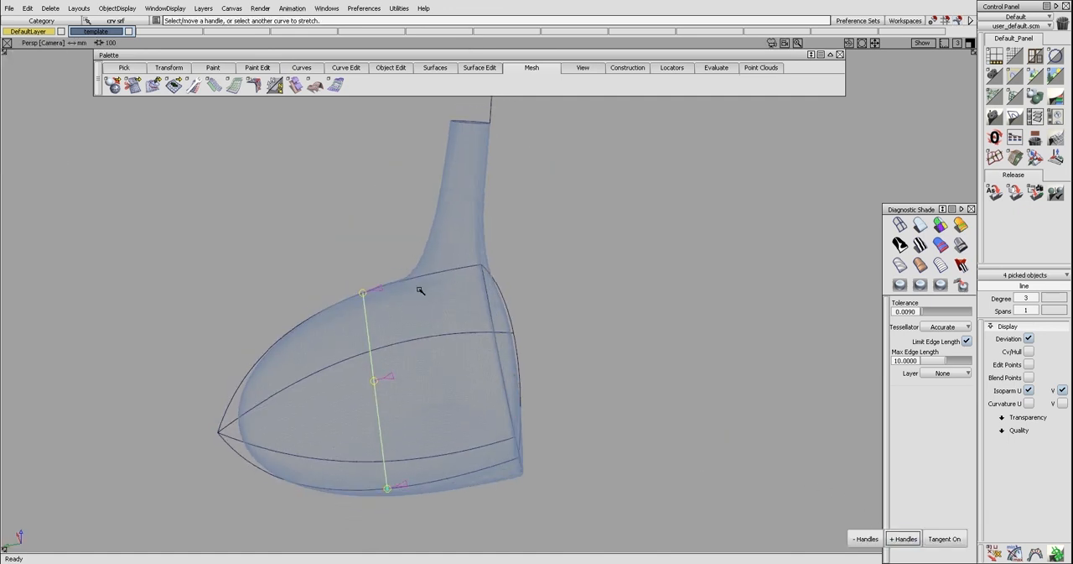
left_click_drag(377, 351, 386, 359)
left_click_drag(427, 335, 411, 316, "ctrl+shift")
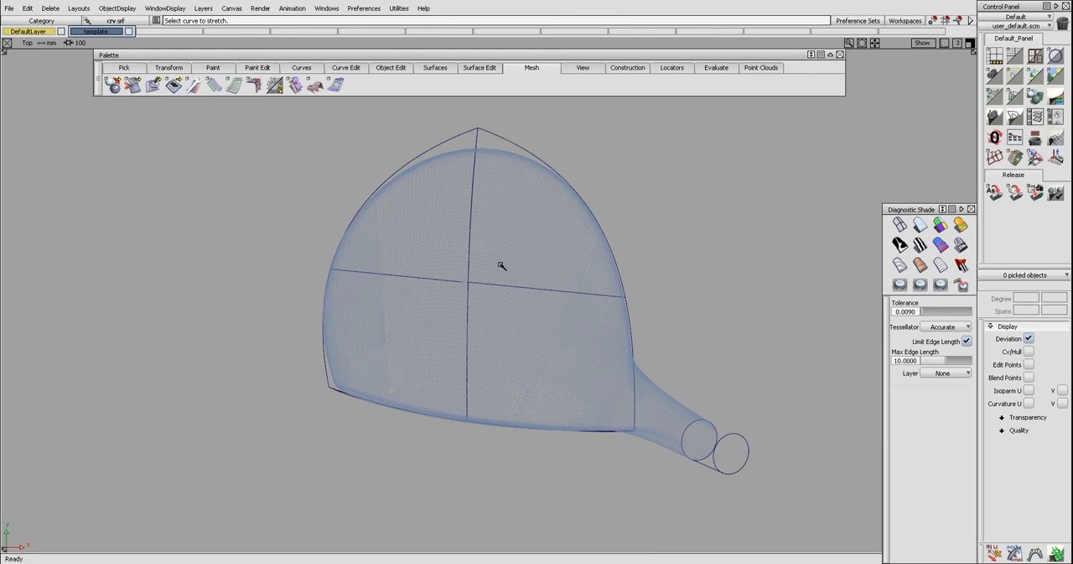
Delete the cross-section curve running between the toe and heel contours
right_click_drag(511, 375, 555, 318, "ctrl+shift")
mouse_move(517, 385)
left_mouse_down("alt+shift")
mouse_move(517, 339)
mouse_move(423, 340)
left_mouse_up("alt+shift")
left_click(359, 377)
left_click_drag(356, 377, 359, 323, "alt+shift")
key("Delete")
key("Return")
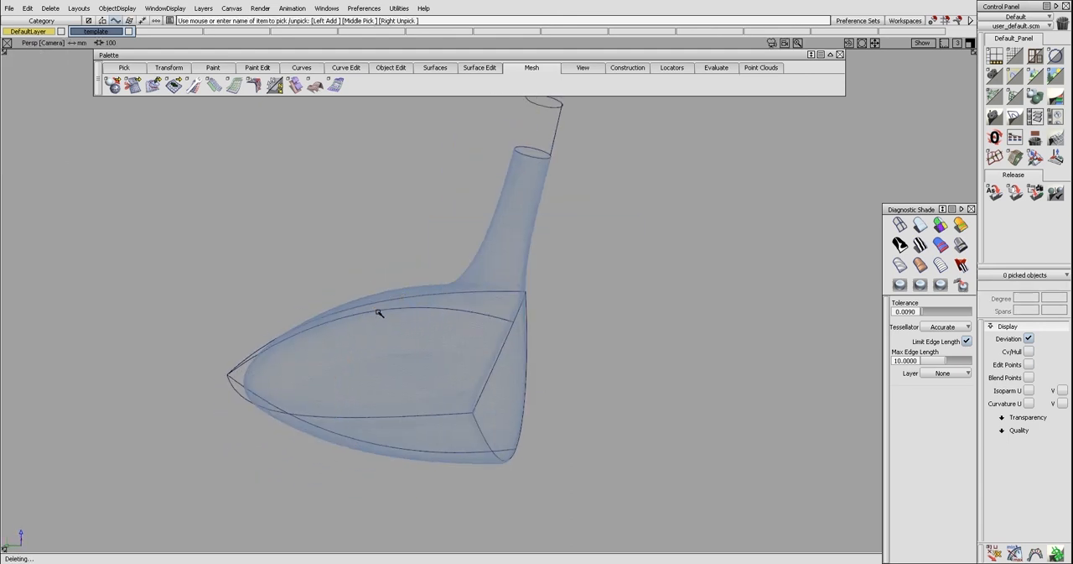
Try a birail surface generated from the toe contour, using the face's upper edge and the crown curve as rails
mouse_move(517, 385)
left_mouse_down("alt+shift")
mouse_move(435, 360)
mouse_move(451, 349)
left_mouse_up("alt+shift")
mouse_move(521, 329)
left_mouse_down("alt+shift")
mouse_move(472, 357)
mouse_move(486, 362)
left_mouse_up("alt+shift")
right_click_drag(504, 346, 458, 327, "ctrl+shift")
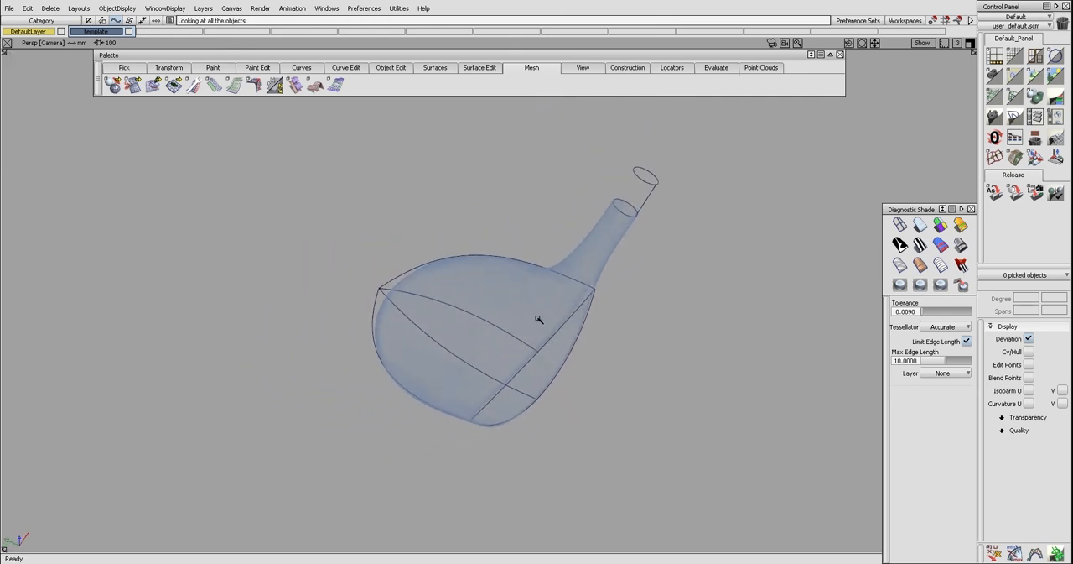
key("F5")
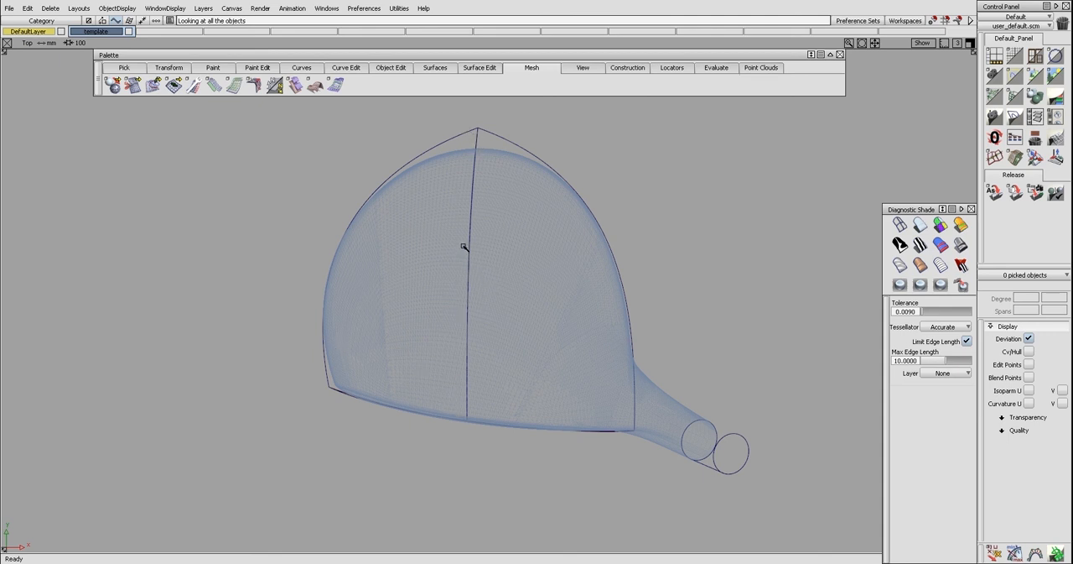
key("F8")
left_click_drag(403, 293, 602, 215, "alt+shift")
left_click_drag(503, 355, 501, 411, "ctrl+shift")
left_click(511, 370)
left_click_drag(556, 306, 458, 352, "alt+shift")
left_click(531, 309)
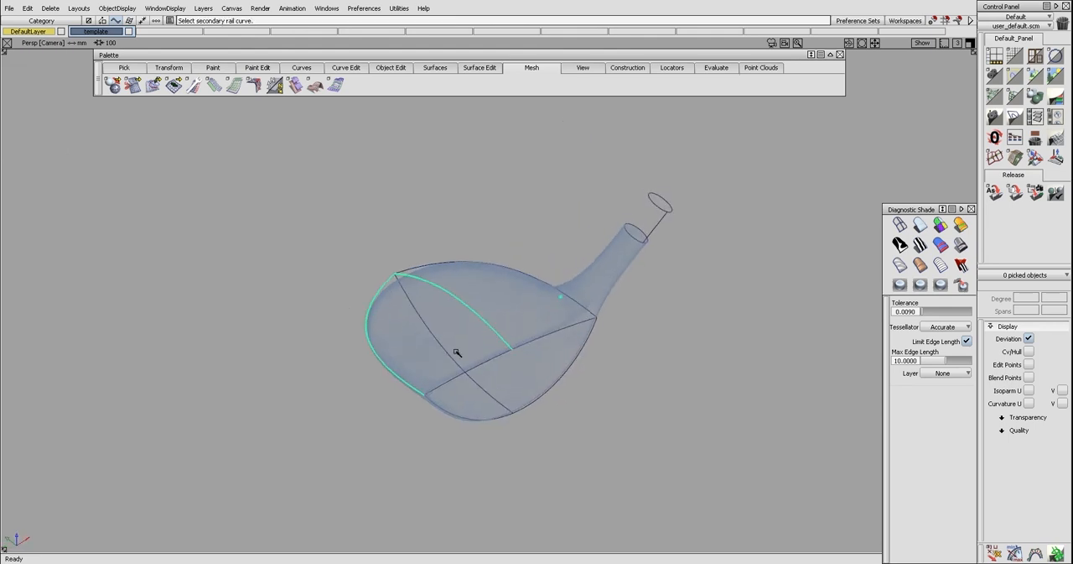
left_click(483, 366)
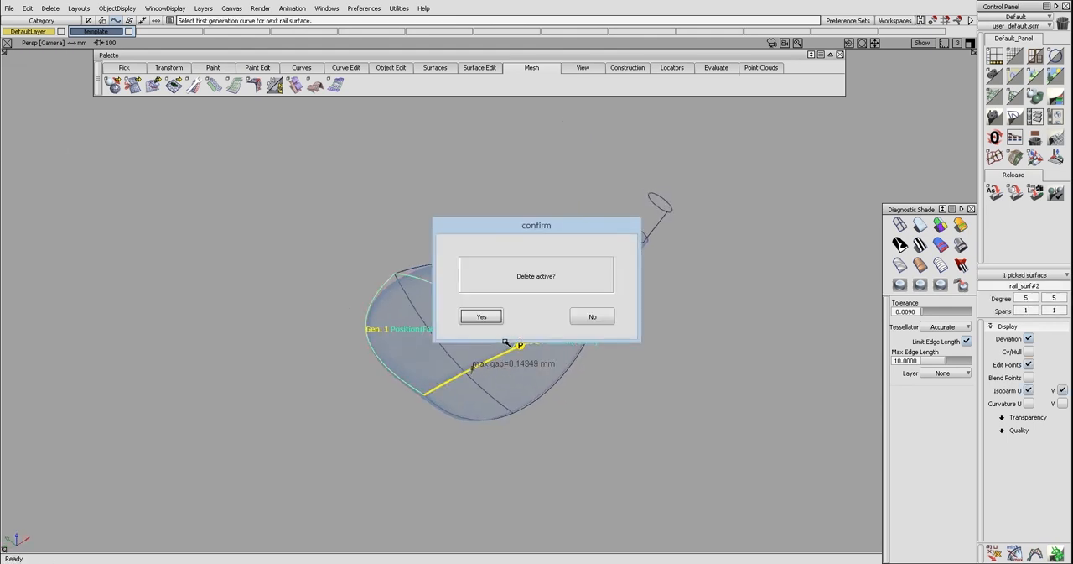
left_click(596, 319)
Construct a three-point reference plane through the crown and sole curve ends on the face, and intersect the face surface with it
left_click_drag(604, 338, 463, 437, "alt+shift")
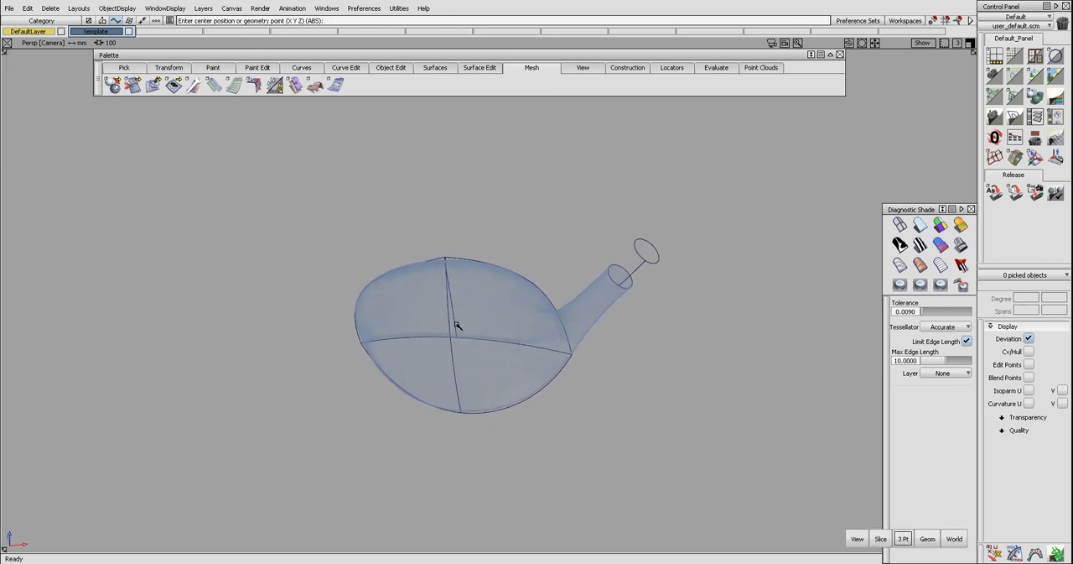
left_click(455, 337)
left_click(461, 407)
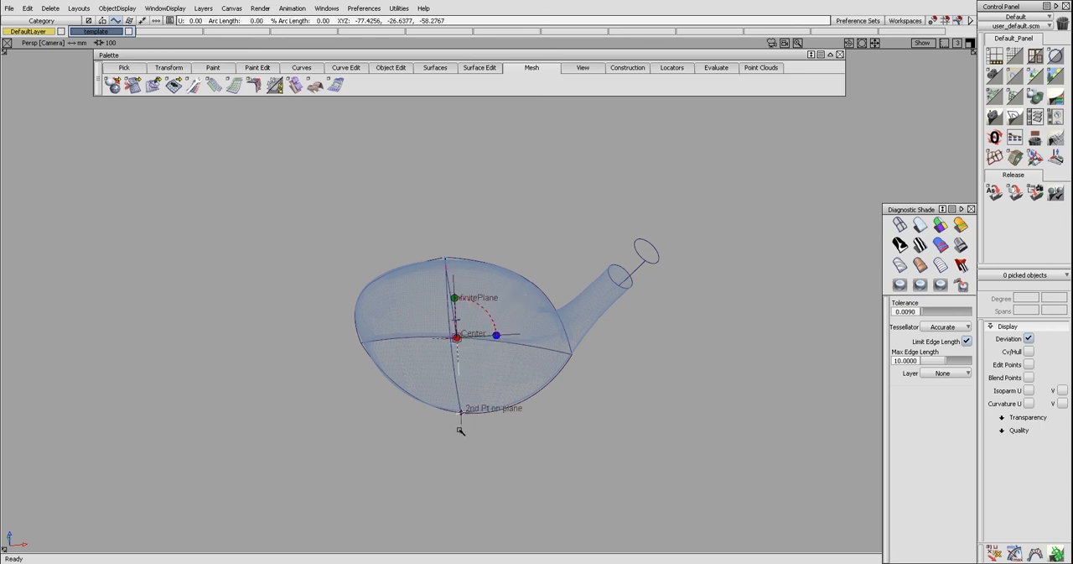
left_click(457, 379)
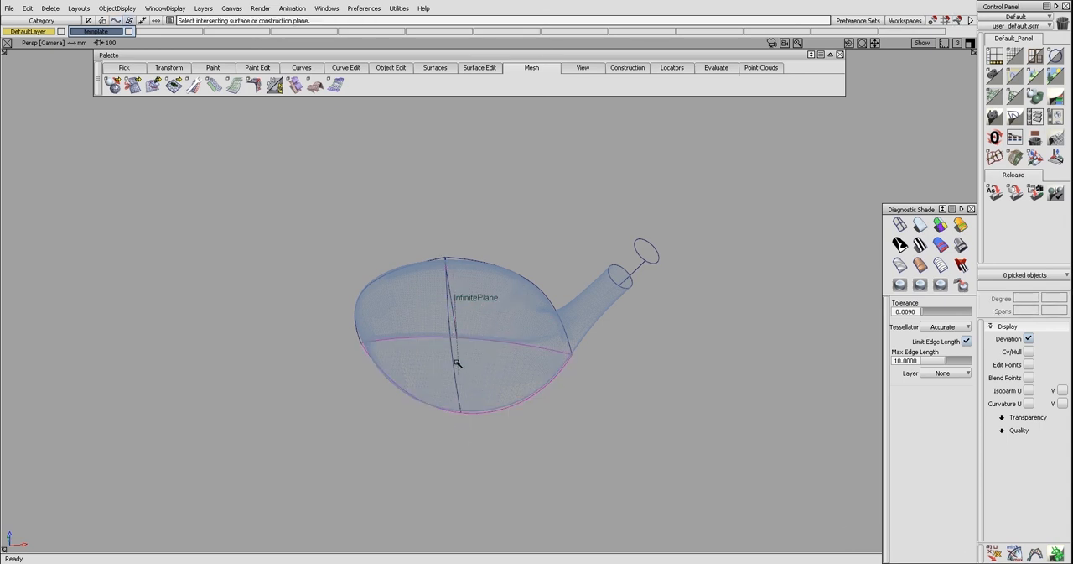
left_click_drag(467, 303, 476, 362, "ctrl+shift")
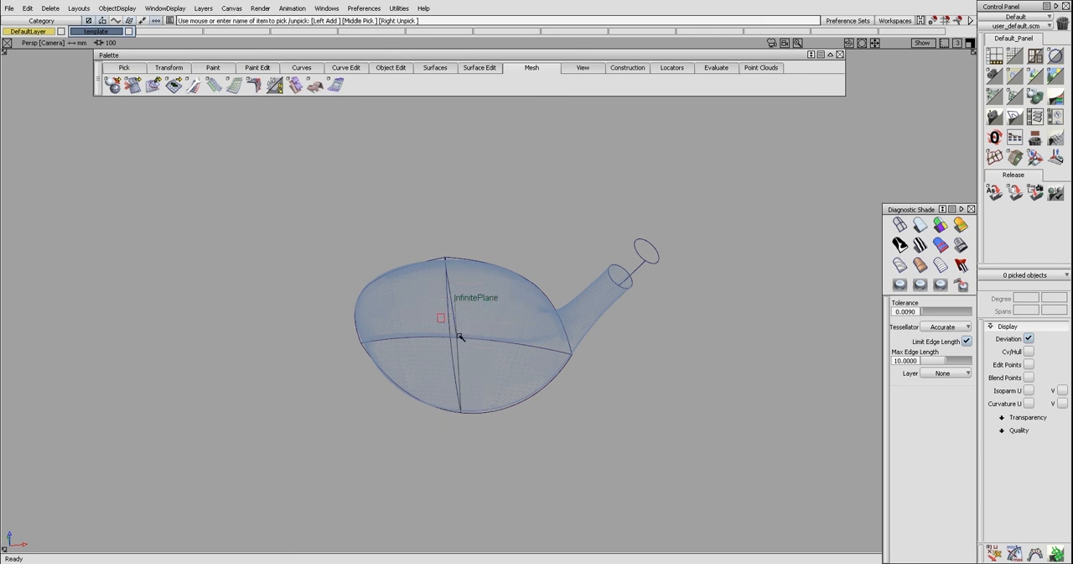
Remove the reference plane and trim the face surface along the vertical center intersection, keeping the toe half
middle_click_drag(467, 332, 434, 359, "ctrl+shift")
left_click(434, 359)
left_click(434, 359)
key("space")
Build a birail surface from the toe contour along the trimmed face's upper edge and the crown curve
left_click_drag(391, 332, 413, 311, "alt+shift")
middle_click_drag(404, 303, 413, 358, "ctrl+shift")
left_click(377, 288)
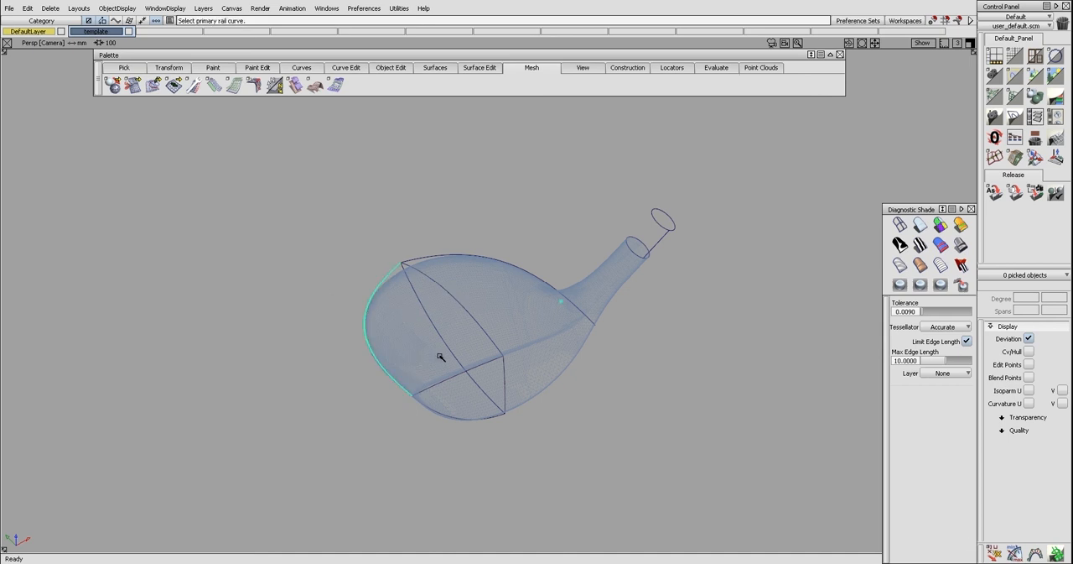
left_click(462, 375)
left_click(489, 340)
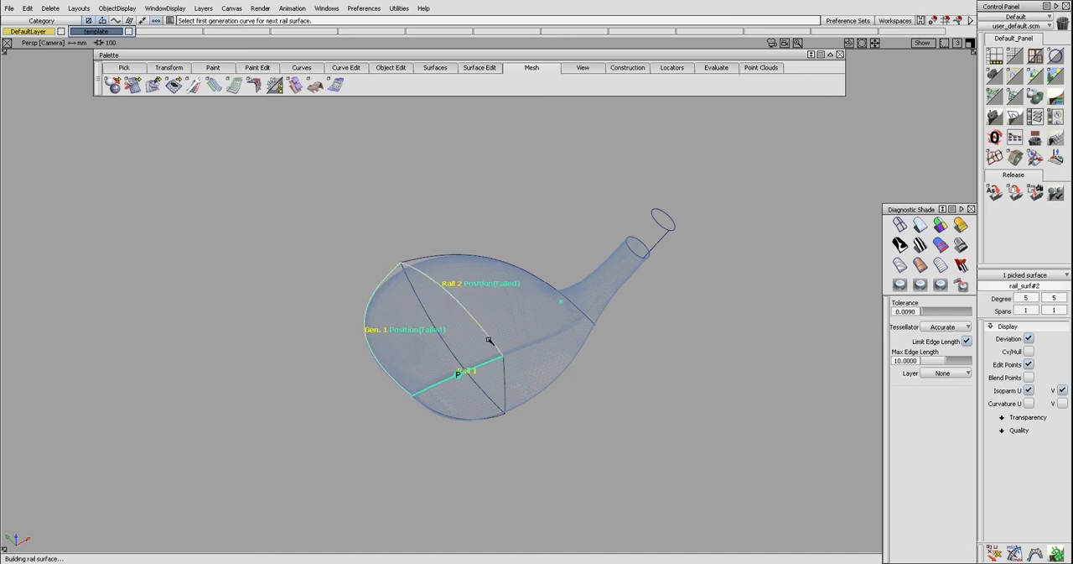
left_click_drag(505, 342, 503, 356, "alt+shift")
left_click(467, 338)
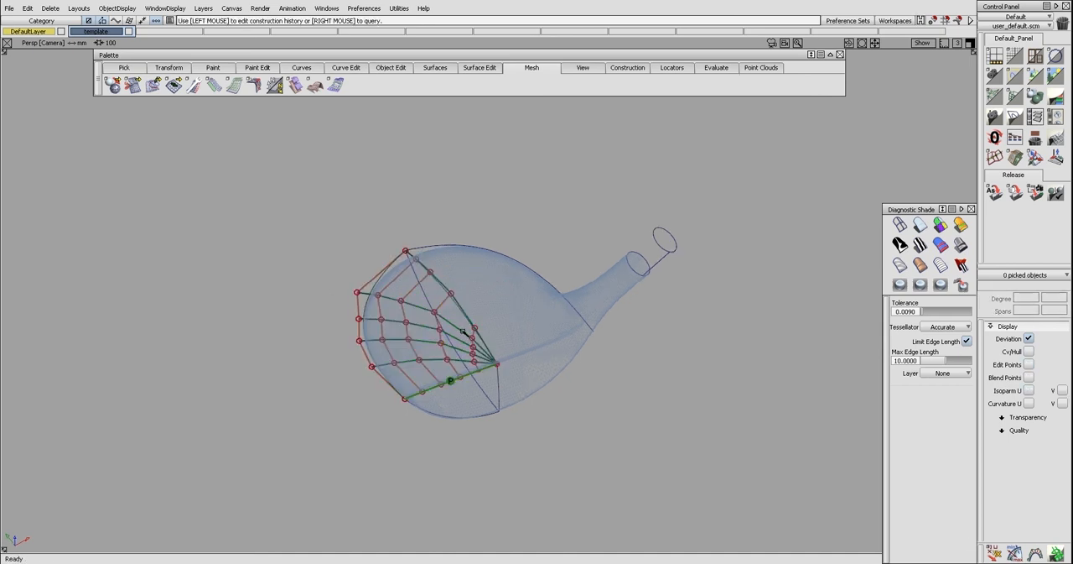
Check the toe-side crown surface and the toe contour's control vertices and spans, and delete the surface
left_click(462, 330)
left_click_drag(462, 330, 433, 367, "alt+shift")
middle_click_drag(460, 328, 459, 339, "alt+shift")
left_click_drag(445, 336, 442, 303, "ctrl+shift")
left_click(375, 282)
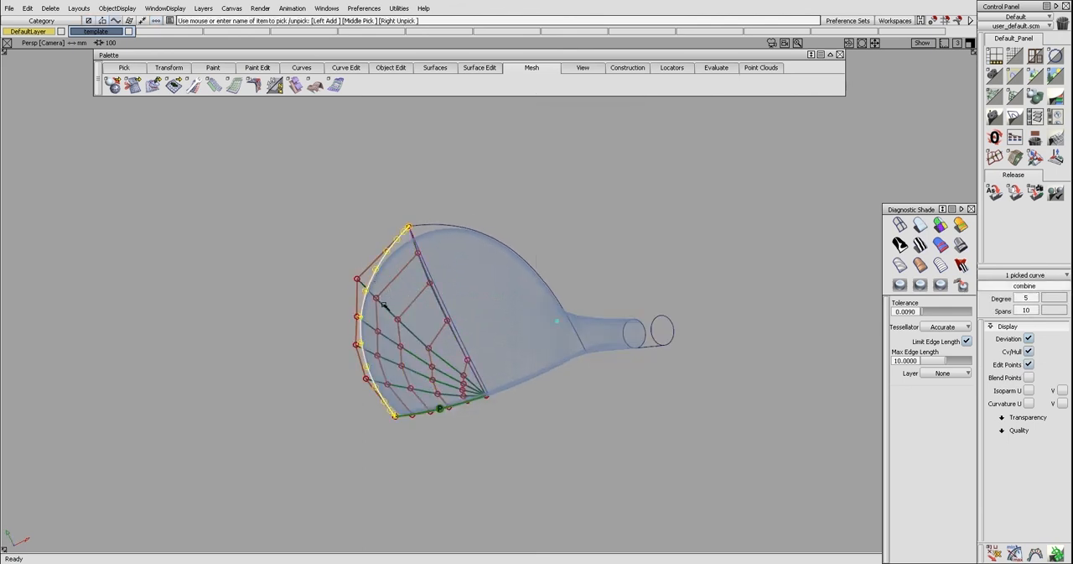
left_click_drag(380, 328, 420, 282, "alt+shift")
left_click(400, 318)
left_click_drag(399, 318, 509, 298, "ctrl+shift")
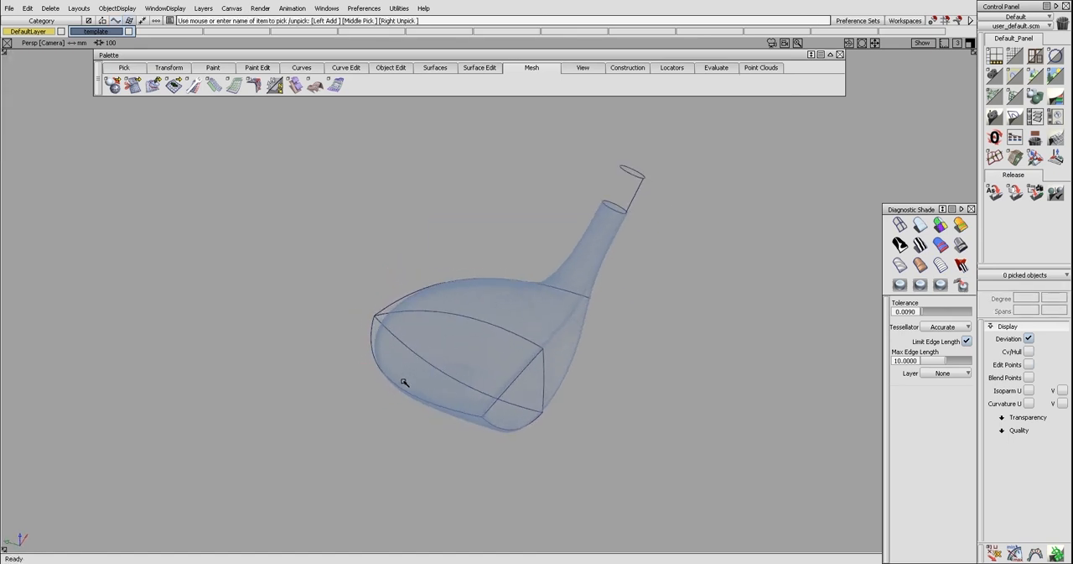
Fit a degree 5, single-span curve to the toe contour curve
left_click(410, 286)
left_click_drag(420, 298, 412, 307, "ctrl+shift")
left_click_drag(408, 312, 397, 381, "ctrl+shift")
key("ctrl+f")
left_click(404, 391)
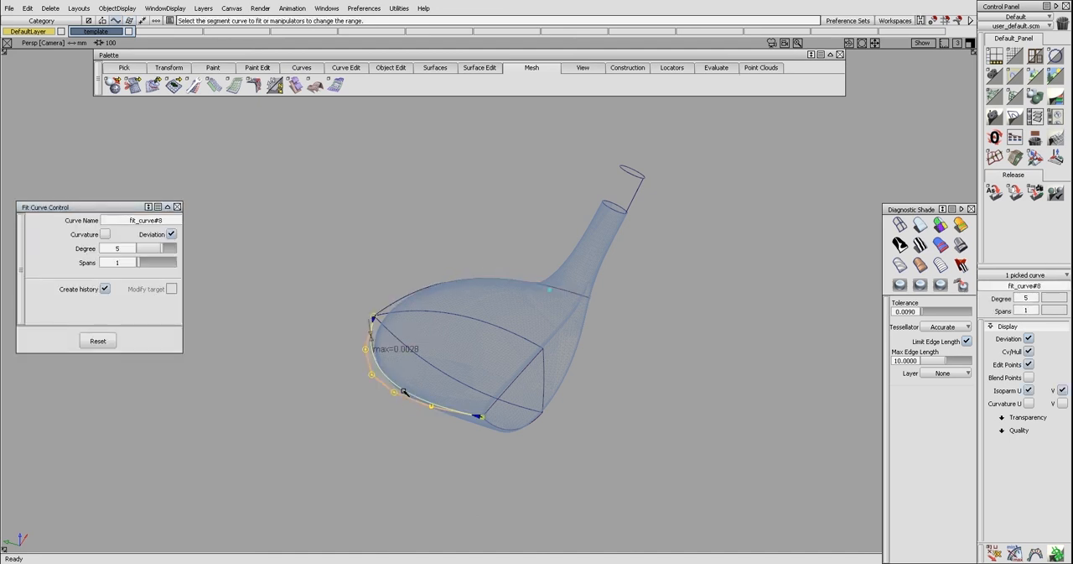
Delete the original multi-span combined toe curve, leaving the fitted curve in place
left_click_drag(399, 386, 399, 386, "ctrl+shift")
left_click(400, 391)
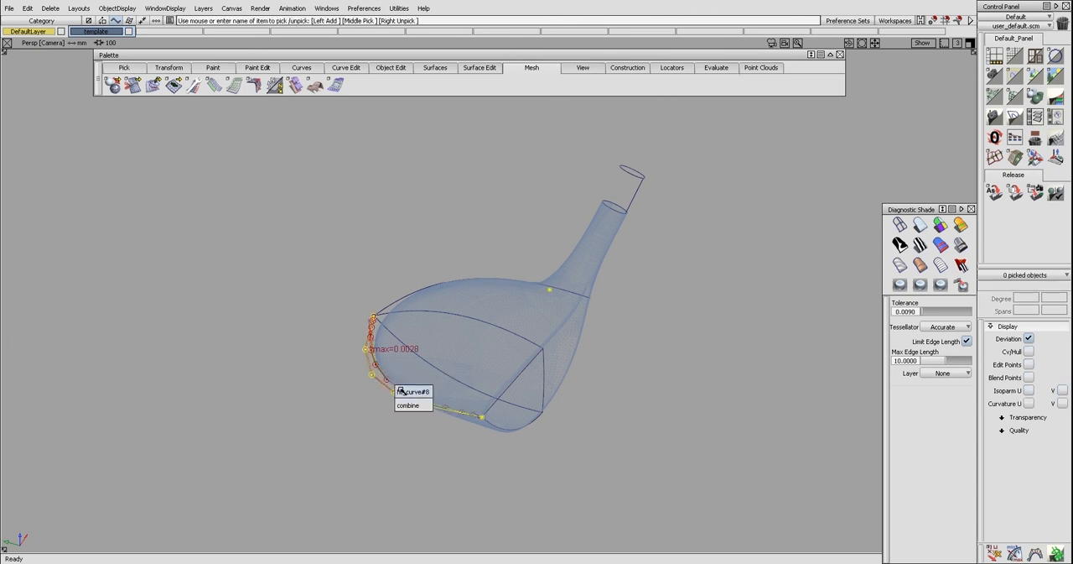
left_click(405, 403)
key("Delete")
key("Return")
Create the toe-side crown birail surface from the fitted toe curve, with the face's upper edge and crown curve as rails
left_click_drag(405, 400, 457, 378, "alt+shift")
right_click_drag(400, 333, 405, 388, "ctrl+shift")
left_click(369, 339)
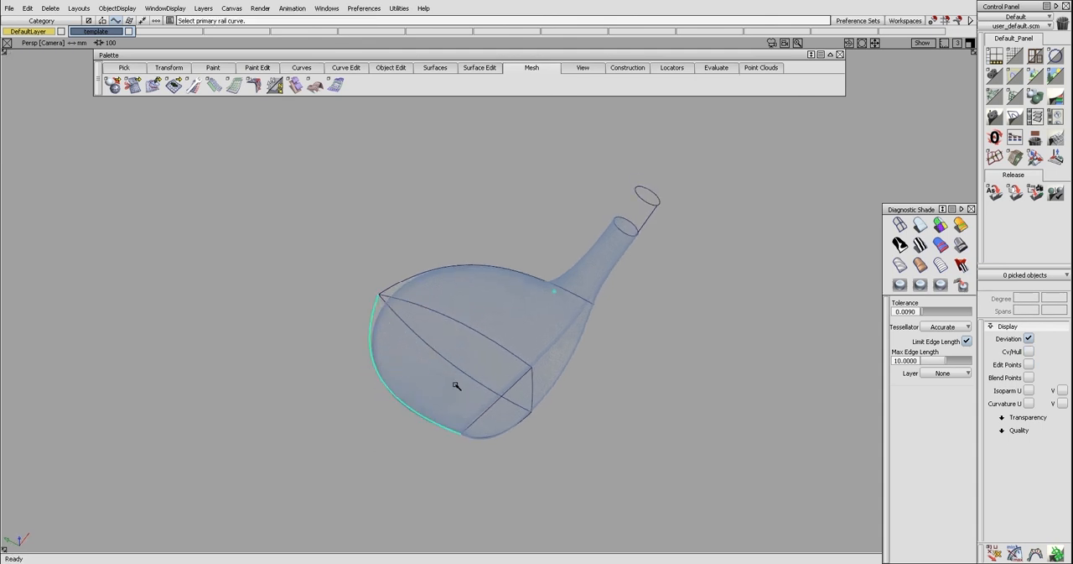
left_click(492, 406)
left_click(510, 354)
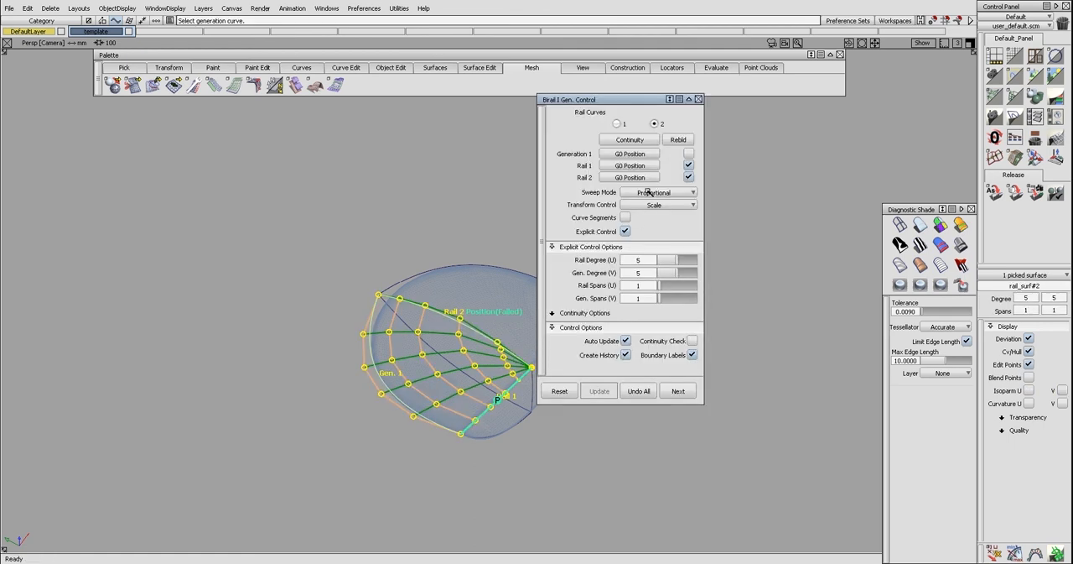
Keep explicit control on for the toe-side crown birail and turn off rebuilding for both rails
left_click(626, 231)
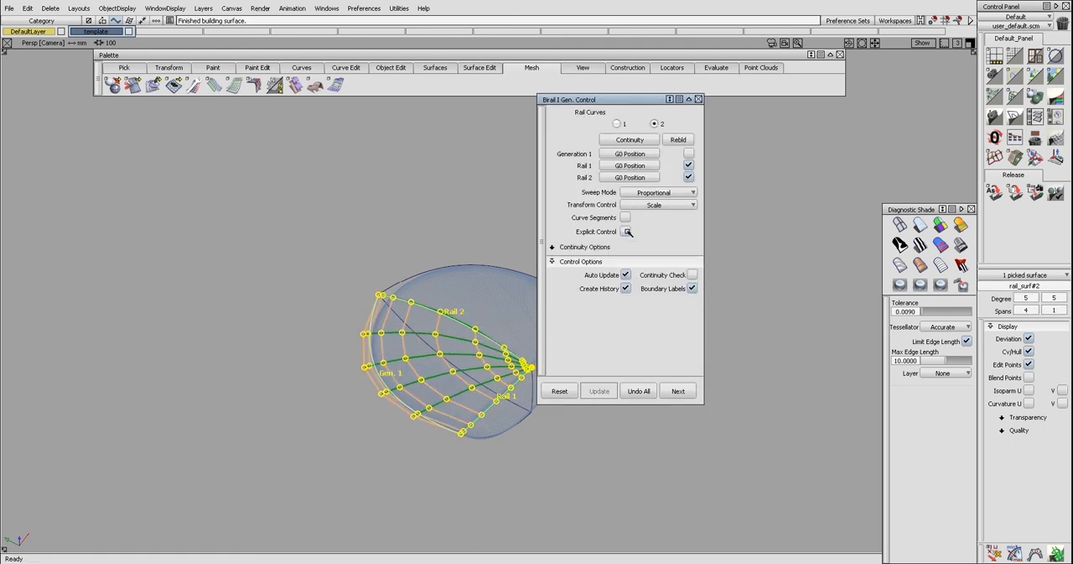
left_click(626, 232)
left_click(688, 178)
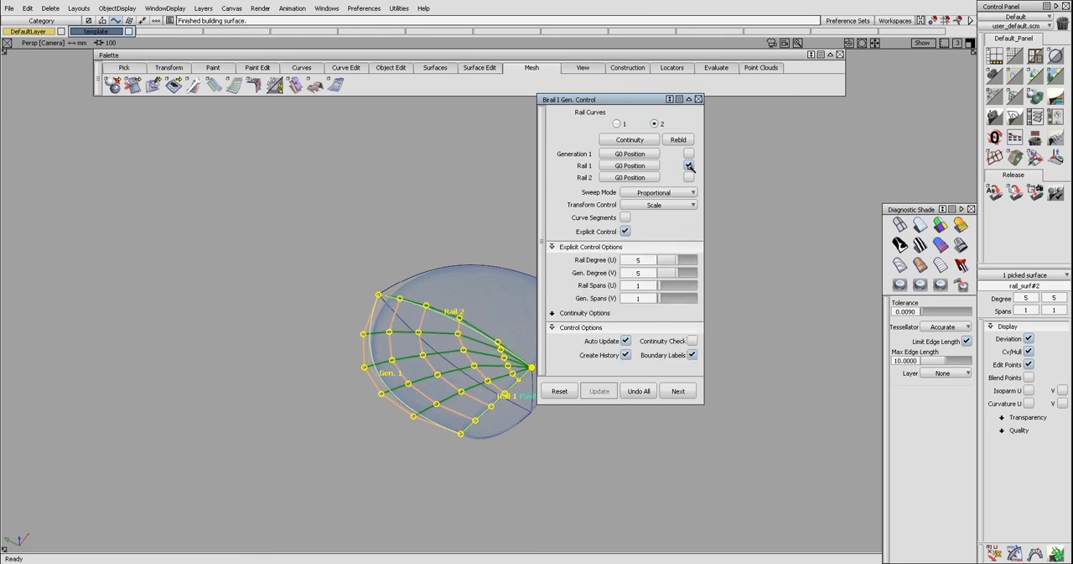
left_click(689, 165)
Finish the toe-side crown surface and hide it to expose the curves beneath
left_click_drag(436, 299, 422, 332, "alt+shift")
key("ctrl+z")
key("ctrl+z")
left_click(421, 331)
key("shift+h")
key("Return")
Create the toe-side sole birail surface from the toe curve, with the sole curve and the face's lower edge as rails
left_click_drag(448, 410, 546, 272, "alt+shift")
left_click_drag(412, 305, 540, 305, "alt+shift")
right_click_drag(448, 274, 451, 327, "ctrl+shift")
left_click_drag(448, 311, 470, 269, "alt+shift")
left_click(397, 249)
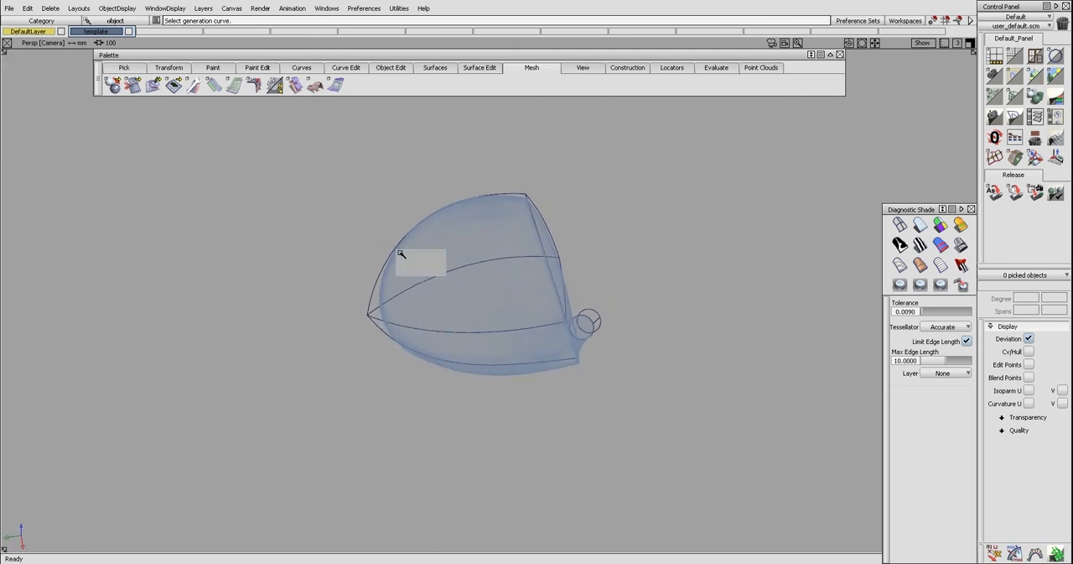
left_click(403, 256)
left_click(469, 332)
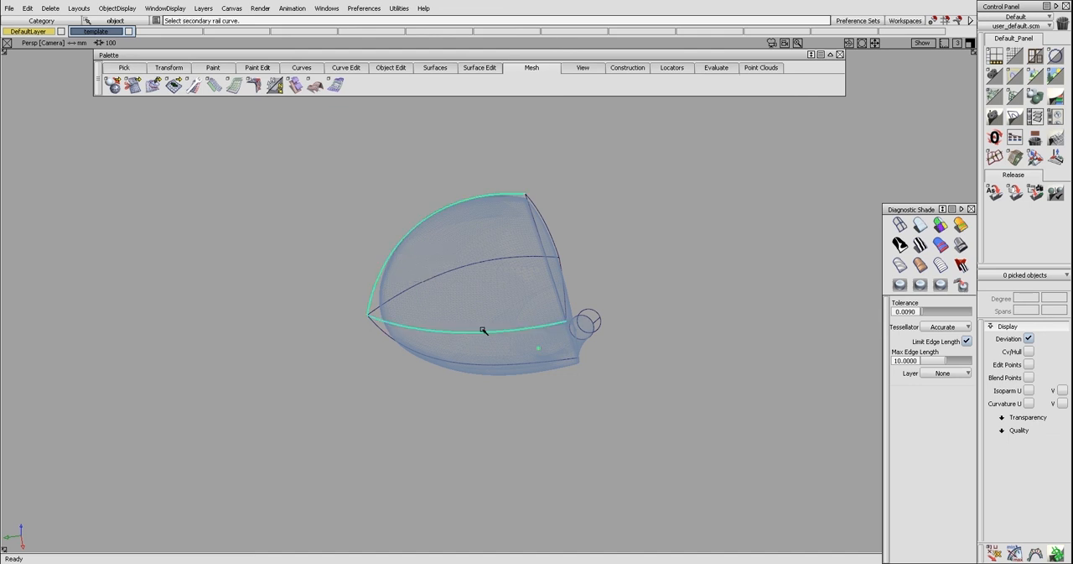
left_click(554, 292)
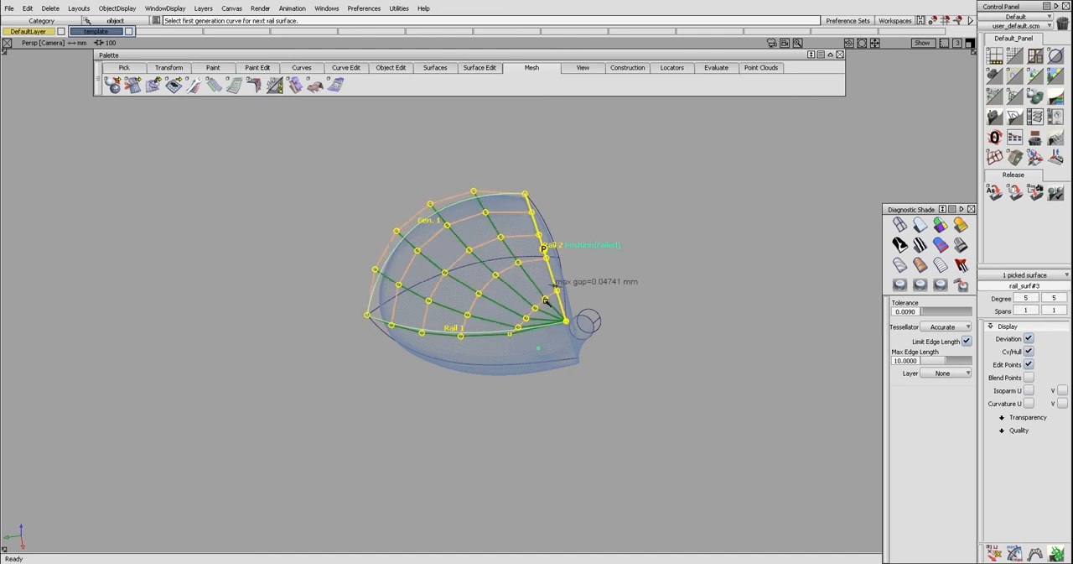
Turn off rebuilding for rails 1 and 2 of the toe-side sole surface
left_click_drag(576, 342, 513, 335, "alt+shift")
left_click(515, 334)
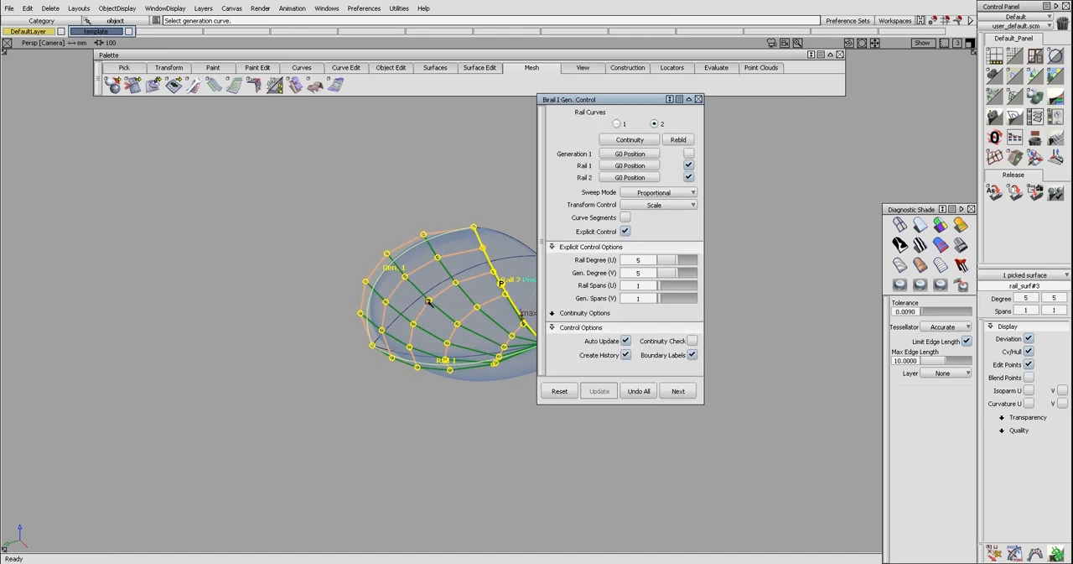
left_click(687, 166)
left_click(688, 177)
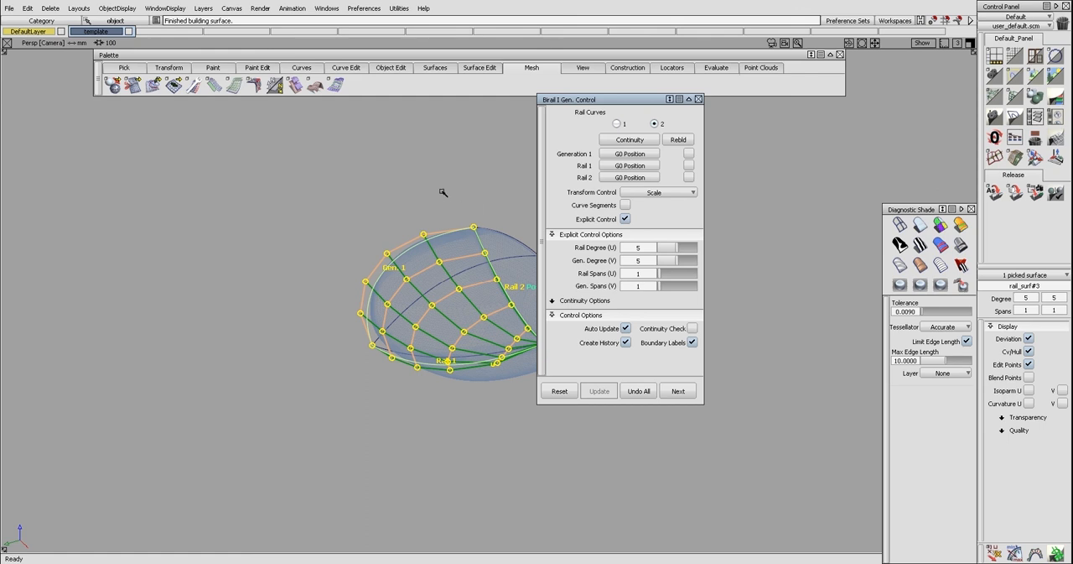
Close the birail settings and hide the finished toe-side sole surface
left_click(444, 193)
left_click_drag(459, 228, 475, 308, "ctrl+shift")
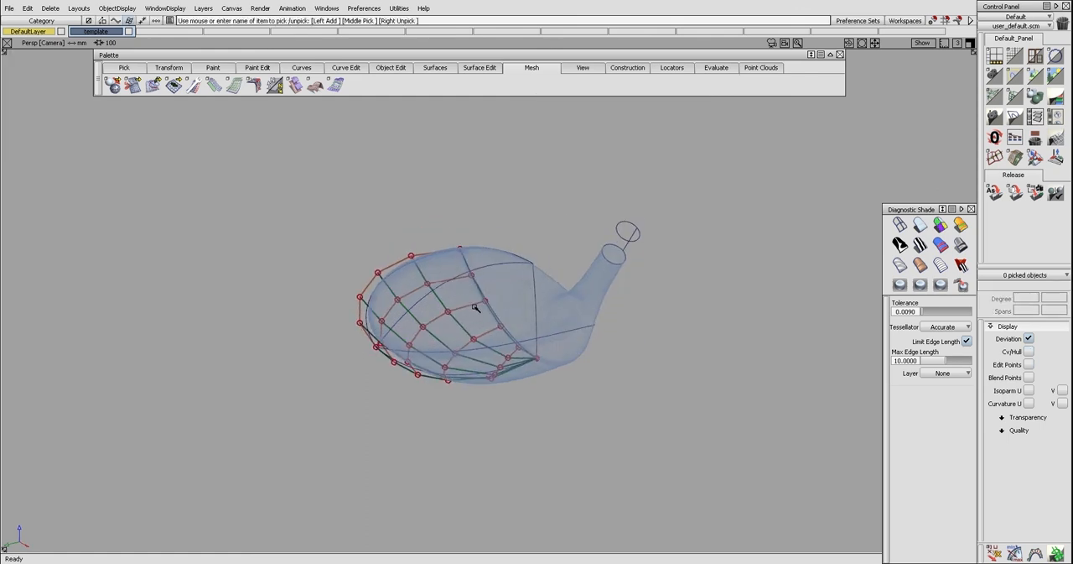
left_click(476, 308)
right_click(485, 300)
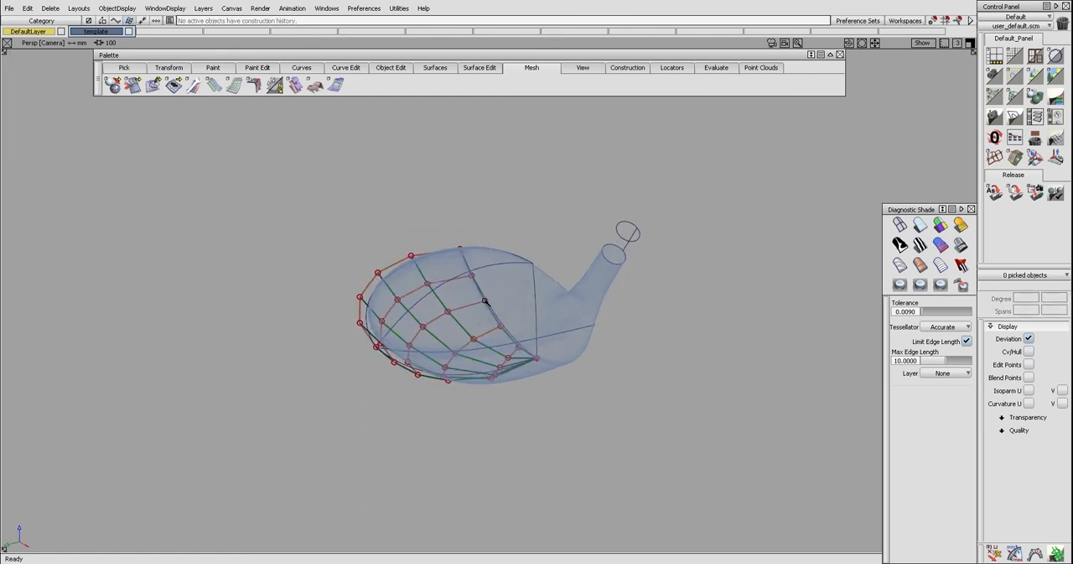
left_click_drag(488, 304, 489, 367, "alt+shift")
Untrim the face surface and trim it again along its vertical center curve for the heel side
left_click(481, 380)
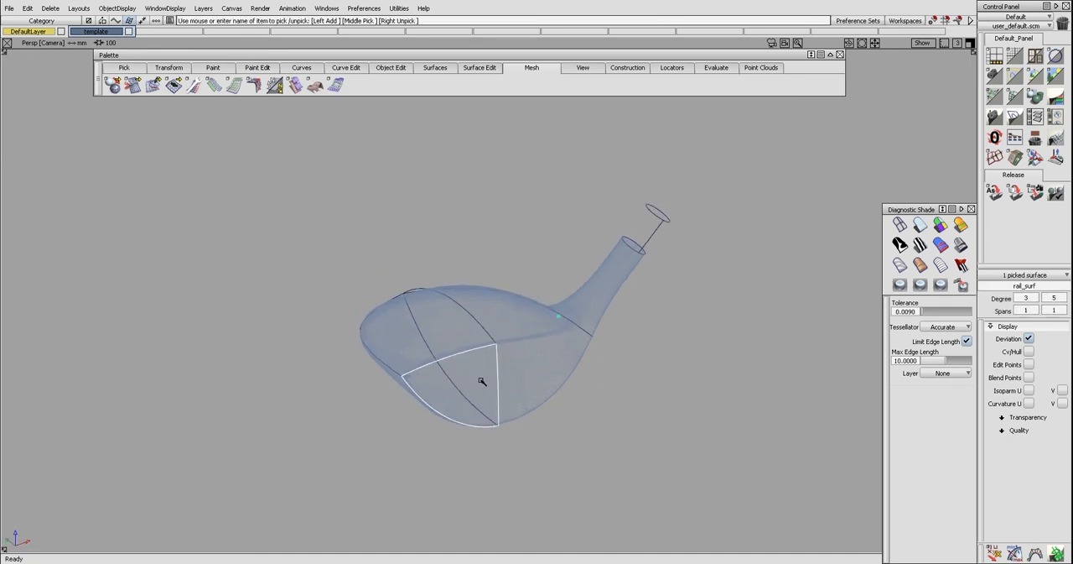
left_click_drag(565, 357, 486, 389, "alt+shift")
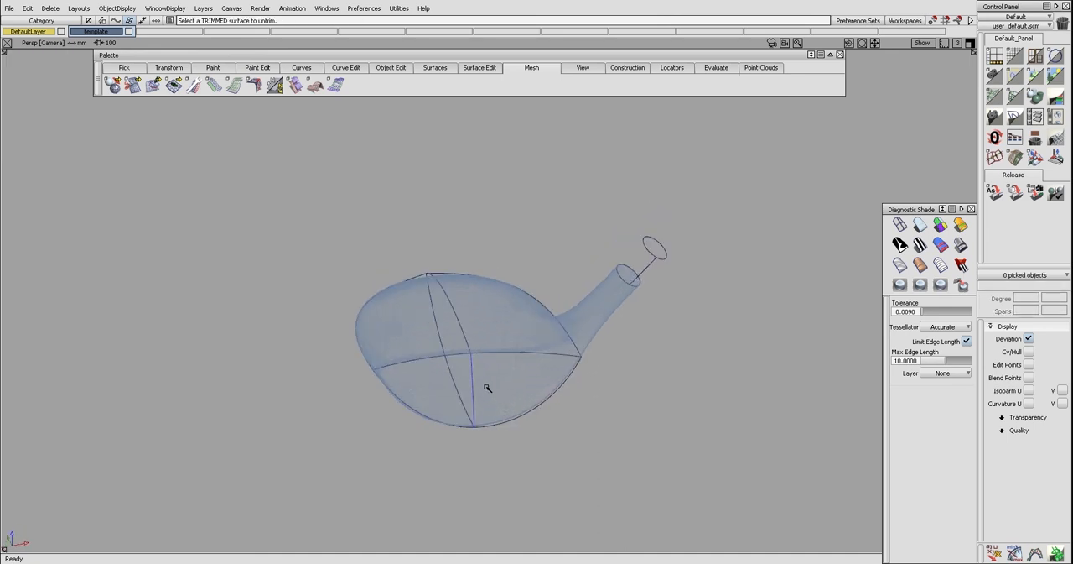
left_click(476, 379)
right_click(477, 379)
left_click_drag(546, 408, 487, 374, "alt+shift")
left_click(486, 374)
left_click(487, 374)
key("space")
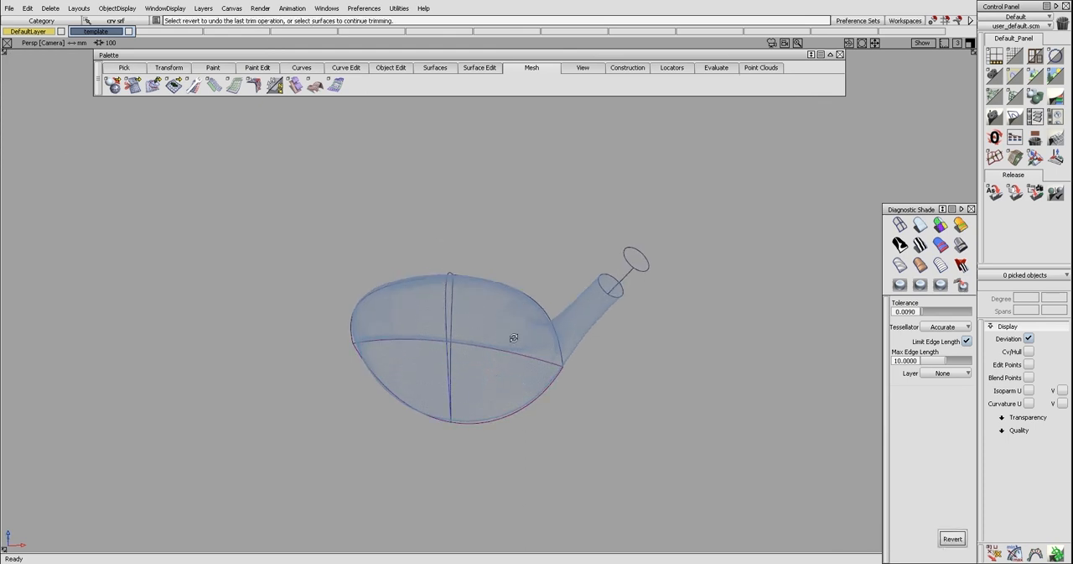
Create the heel-side crown birail surface from the heel curve, with the crown's center curve and the face's upper edge as rails
left_click_drag(513, 335, 477, 371, "alt+shift")
left_click_drag(535, 317, 528, 374, "ctrl+shift")
left_click(547, 325)
left_click(451, 283)
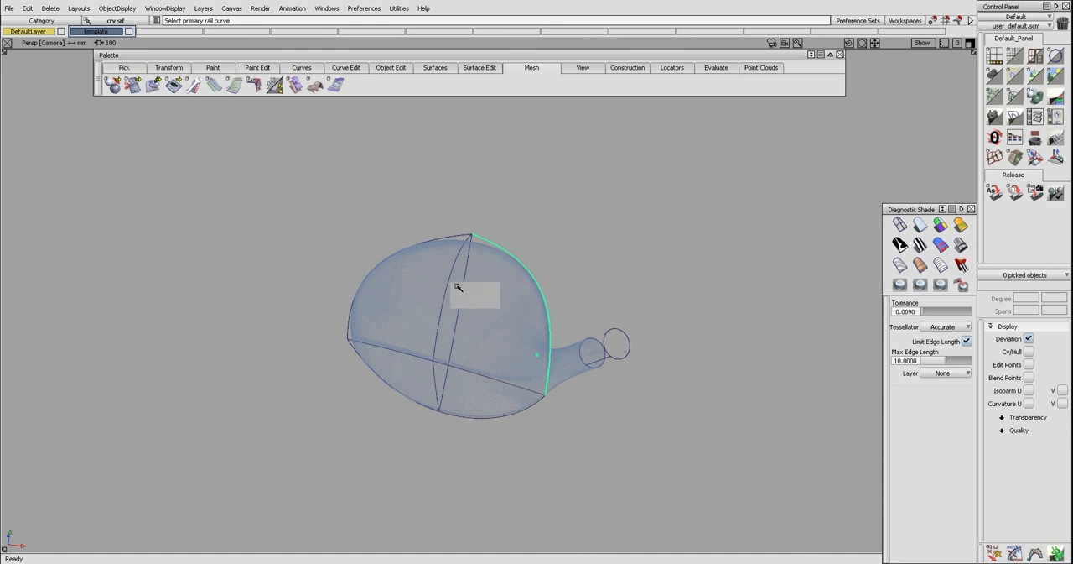
left_click(462, 286)
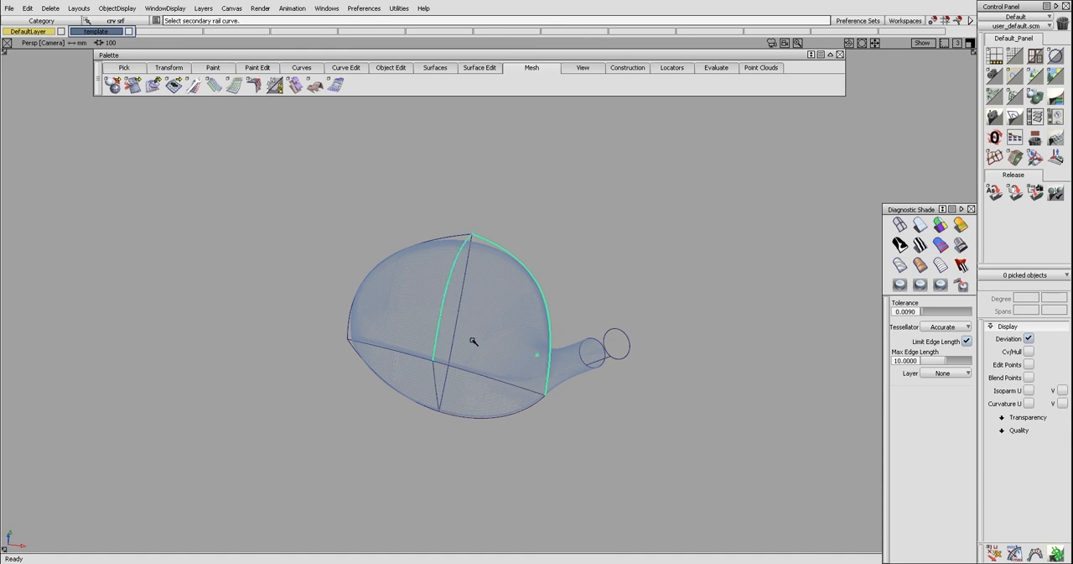
left_click(488, 379)
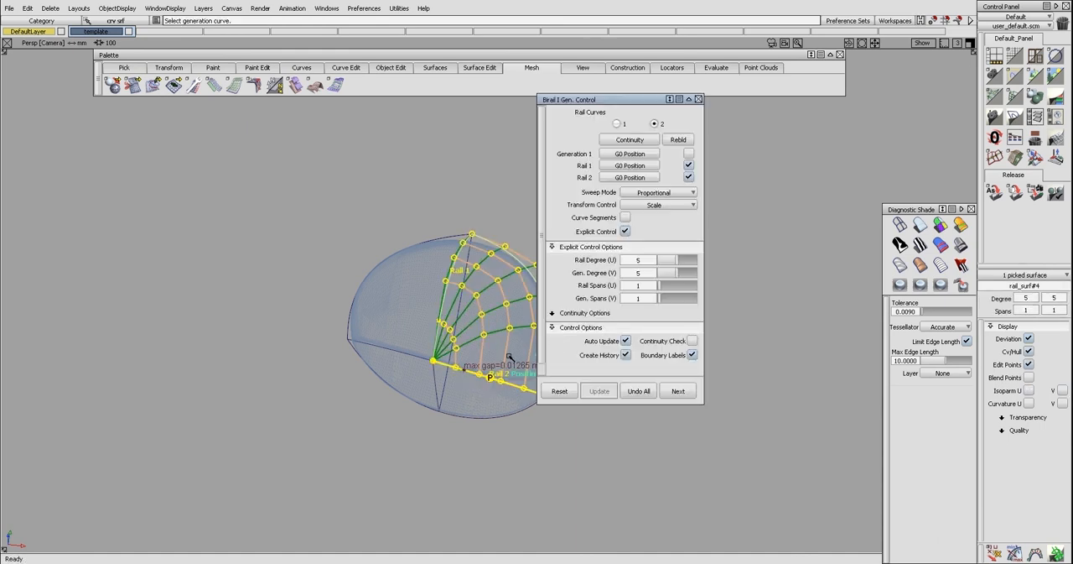
Turn off rebuilding for rails 1 and 2 of the heel-side crown surface and hide the finished surface
left_click(689, 177)
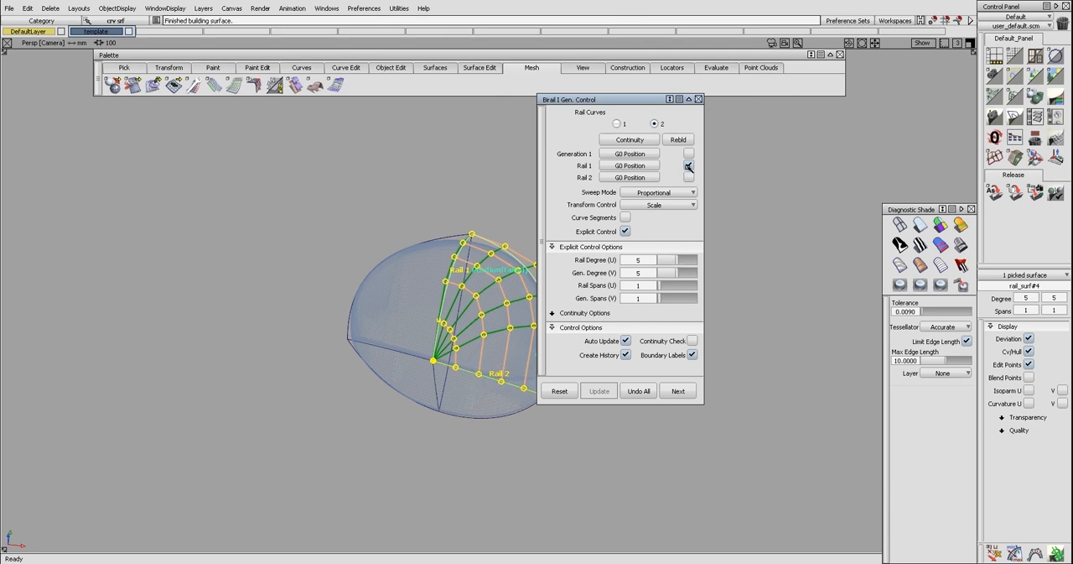
left_click(689, 166)
left_click_drag(521, 254, 490, 259, "alt+shift")
left_click_drag(477, 325, 464, 250, "alt+shift")
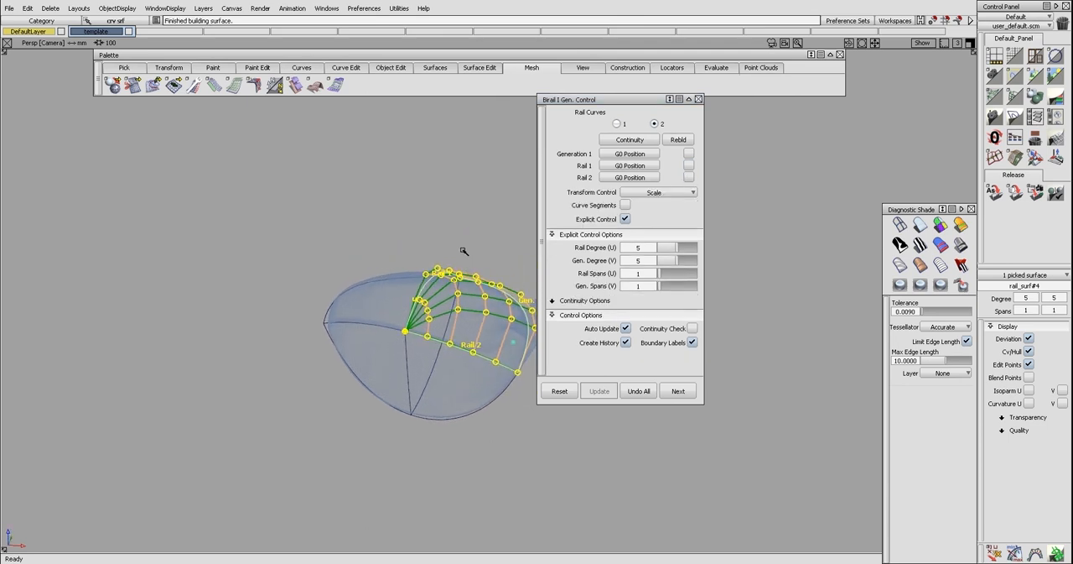
left_click(463, 250)
left_click_drag(483, 295, 461, 242, "alt+shift")
right_click_drag(460, 241, 469, 283, "ctrl+shift")
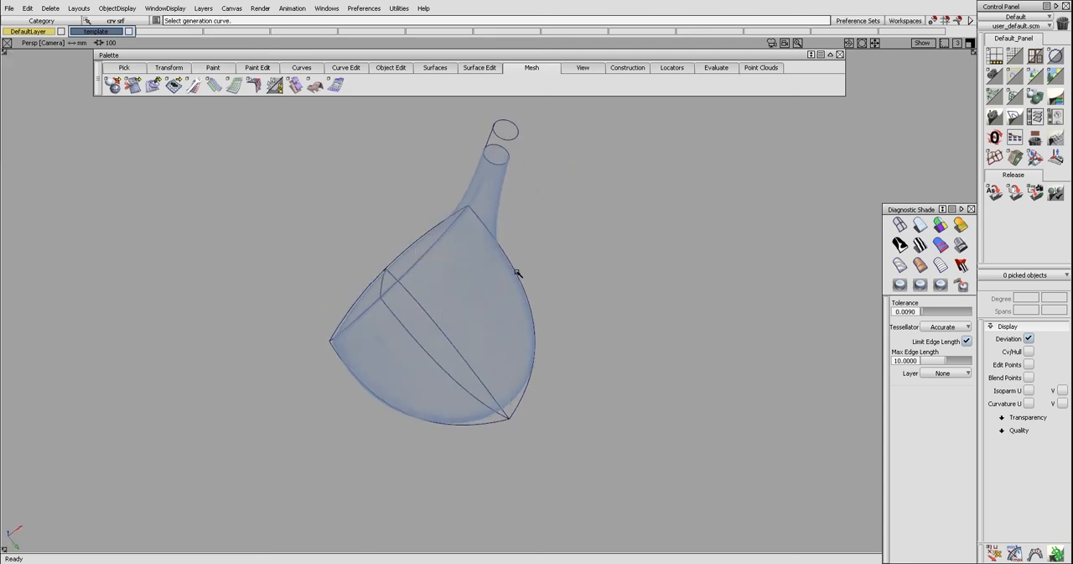
Create the heel-side sole birail surface from the heel curve, with the face's lower edge and the sole's center curve as rails
left_click(515, 274)
left_click(523, 281)
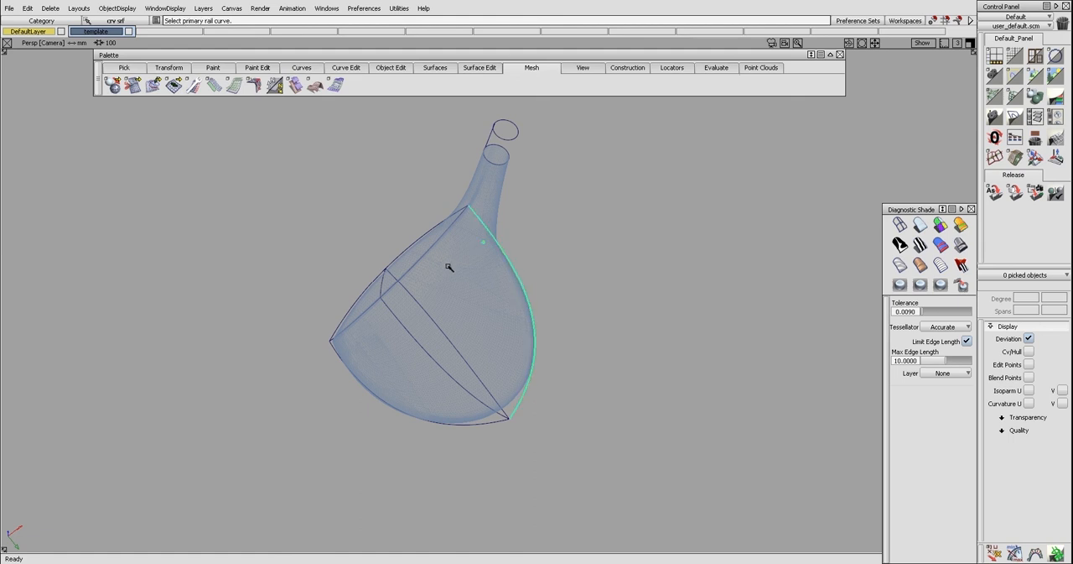
left_click(431, 253)
left_click(405, 329)
left_click(414, 339)
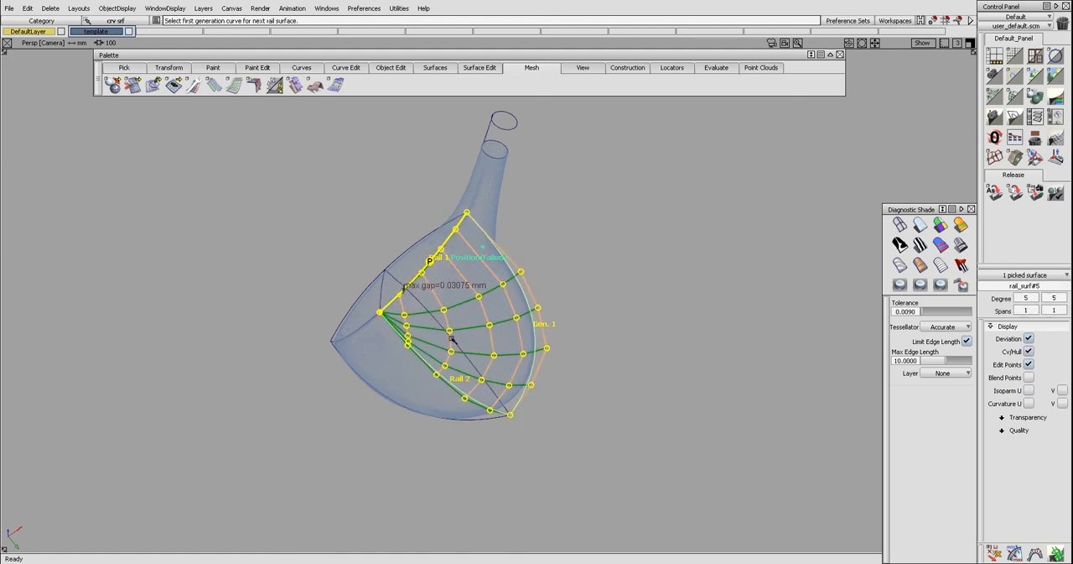
left_click_drag(452, 337, 460, 306, "ctrl+shift")
left_click(460, 306)
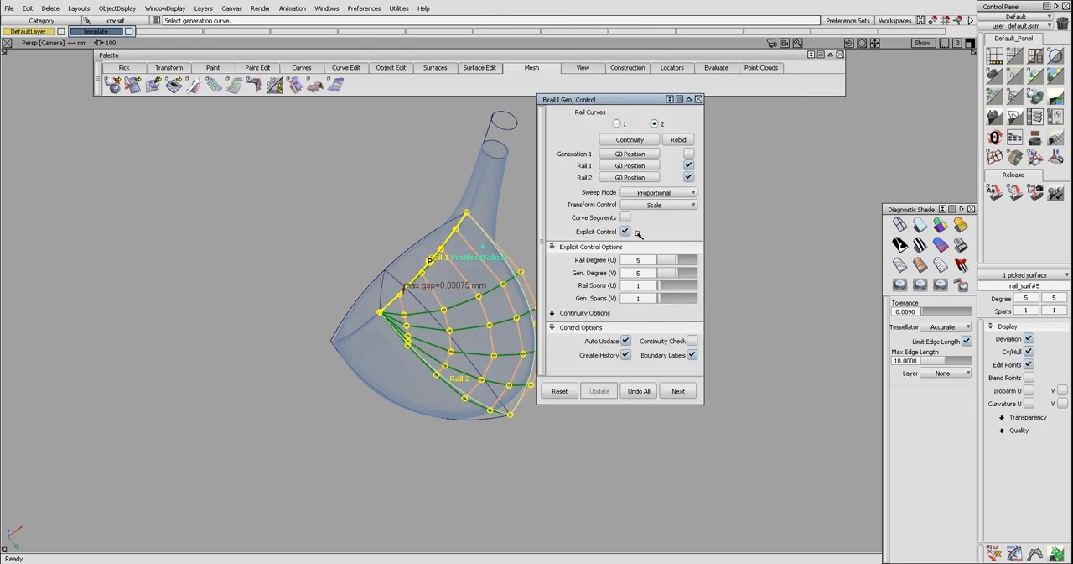
Turn off rebuilding for rails 1 and 2 of the heel-side sole surface and close its settings
left_click(687, 177)
left_click(688, 166)
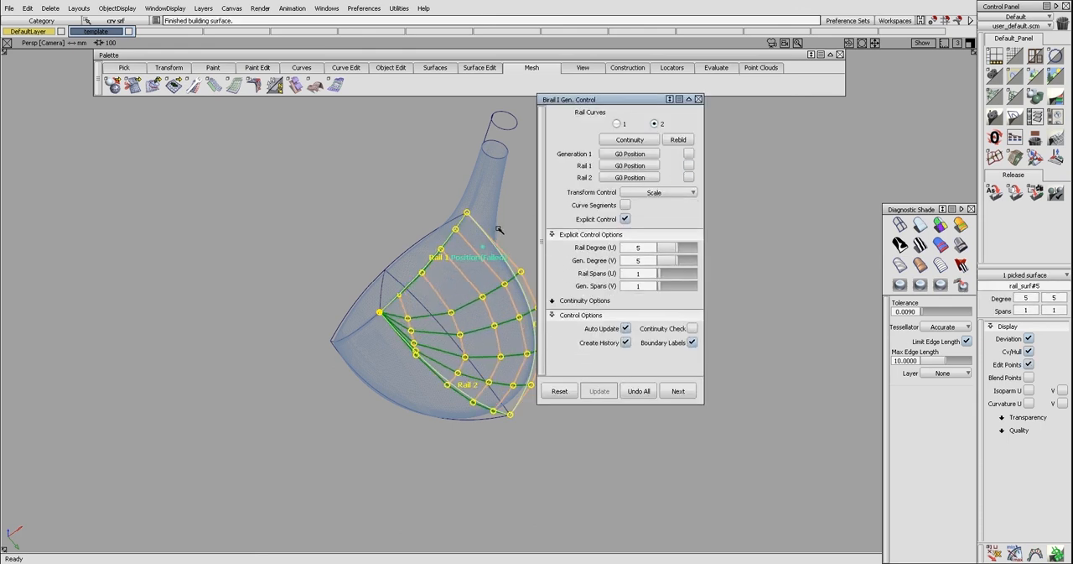
right_click(498, 237)
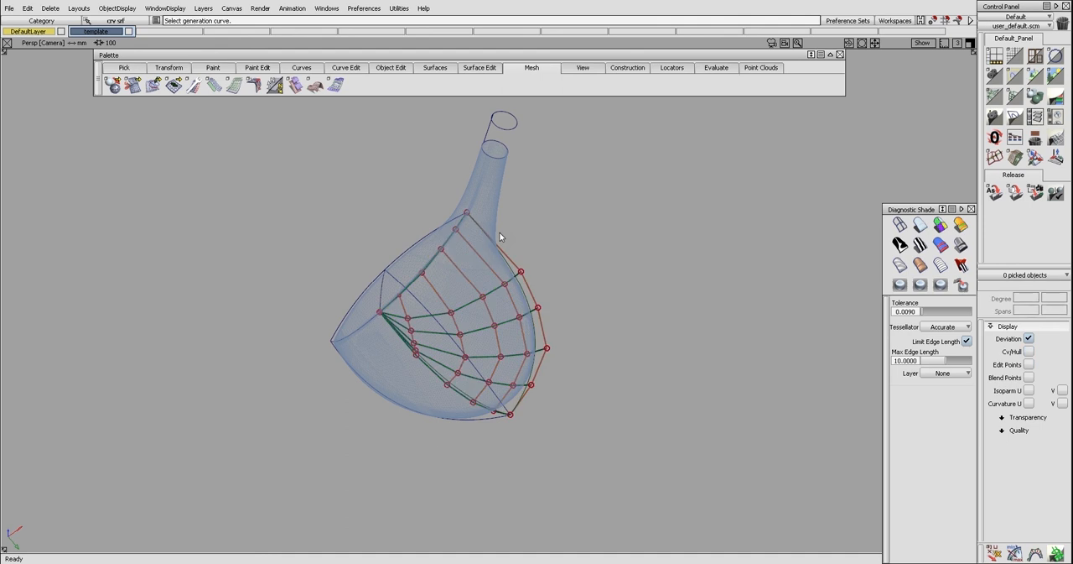
Hide the sole surface's control points and bring the hidden crown and sole surfaces back into display
left_click_drag(497, 242, 498, 355, "ctrl+shift")
left_click_drag(576, 321, 504, 306, "ctrl+shift")
left_click_drag(274, 245, 560, 365)
left_click(589, 425)
left_click_drag(459, 329, 431, 376, "alt+shift")
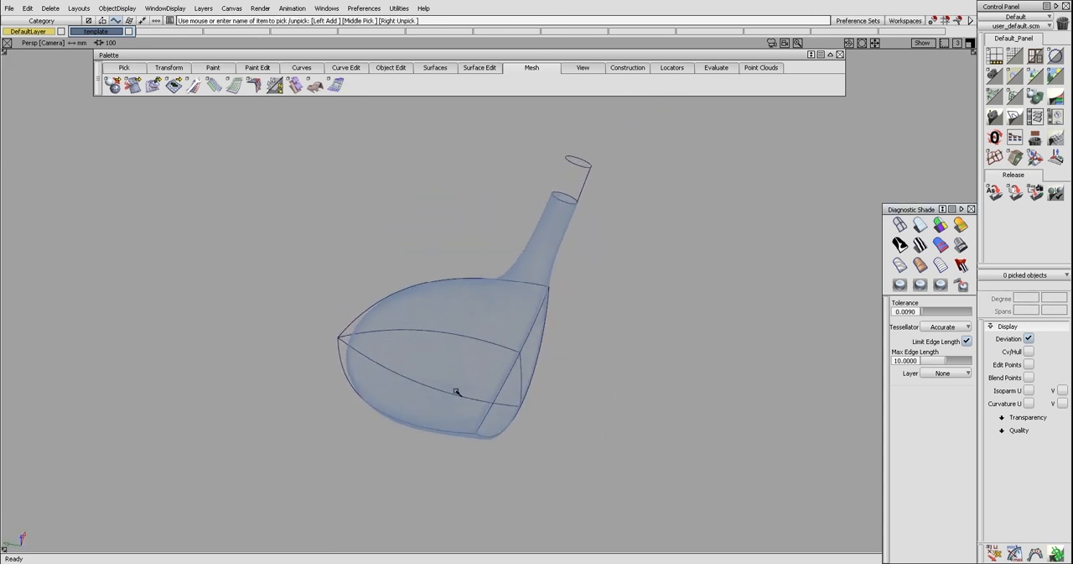
Inspect the crown, sole and face surfaces together from several angles under Shade-Sky diagnostic shading
left_click(961, 245)
left_click_drag(587, 442, 395, 411, "alt+shift")
mouse_move(495, 379)
left_mouse_down("ctrl+shift")
mouse_move(499, 404)
mouse_move(439, 472)
mouse_move(462, 421)
mouse_move(435, 411)
left_mouse_up("ctrl+shift")
left_click(494, 395)
key("u")
left_click(483, 405)
left_click_drag(426, 339, 421, 257, "alt+shift")
left_click_drag(427, 347, 477, 413, "alt+shift")
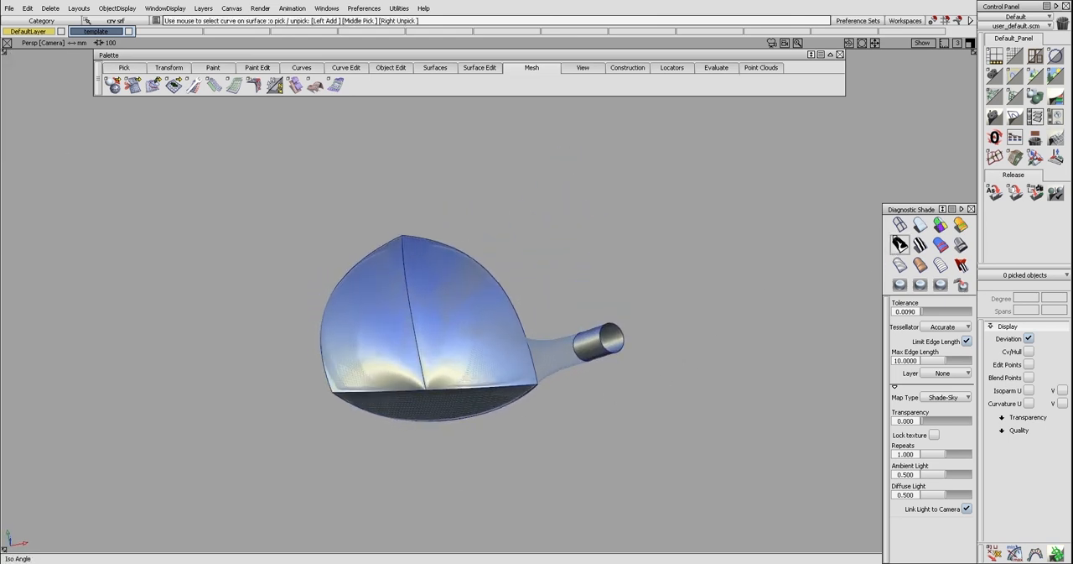
left_click(899, 265)
Duplicate the four crown and sole surfaces by copying and pasting them
mouse_move(394, 297)
left_mouse_down("alt+shift")
mouse_move(373, 348)
mouse_move(458, 299)
mouse_move(419, 333)
left_mouse_up("alt+shift")
left_click_drag(409, 327, 434, 338)
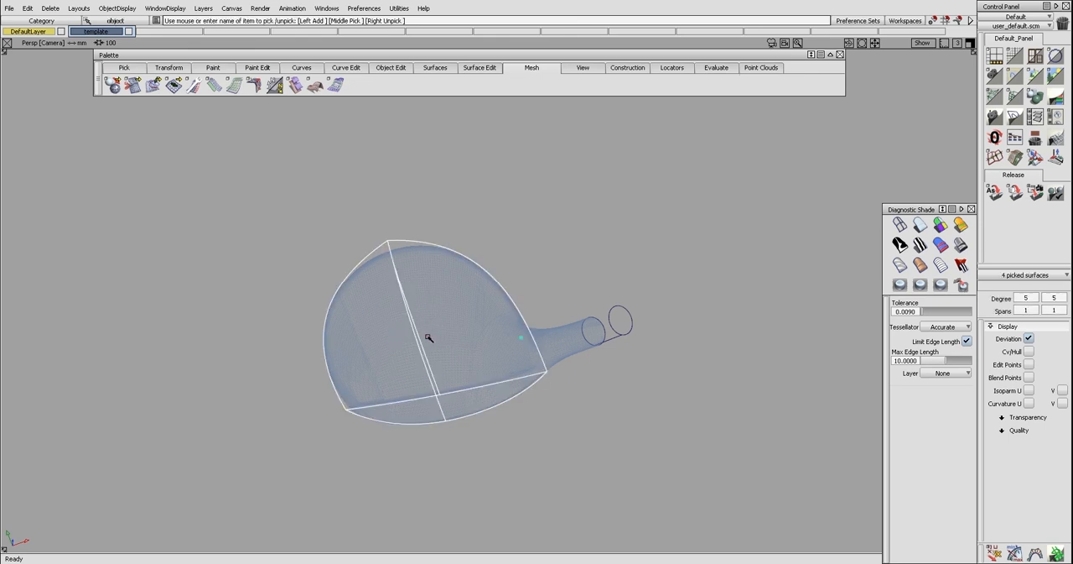
key("ctrl+v")
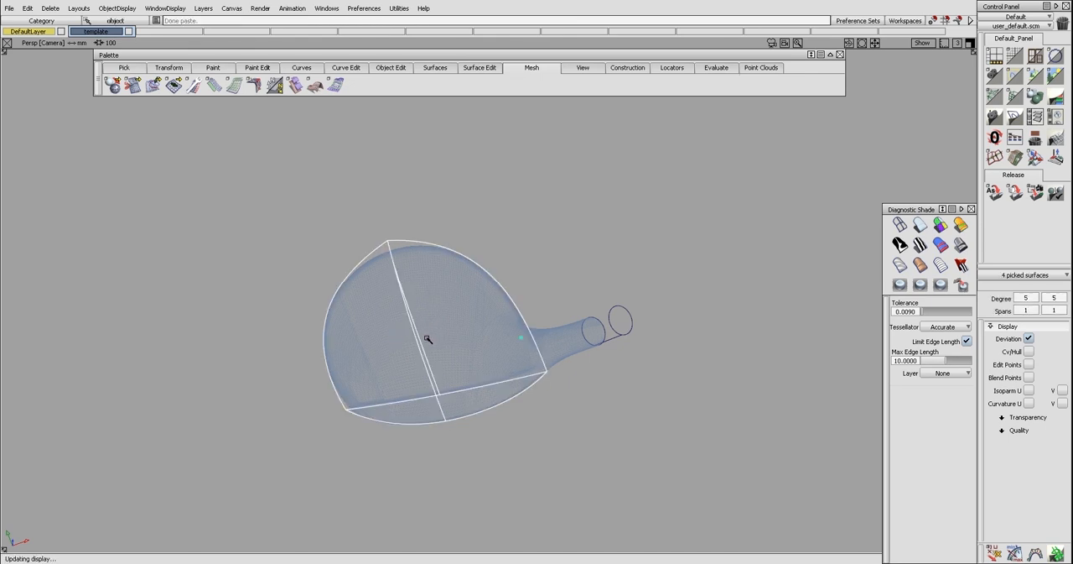
left_click(428, 339)
left_click_drag(428, 339, 426, 370, "alt+shift")
left_click_drag(333, 259, 370, 298, "ctrl+shift")
left_click(520, 374)
mouse_move(510, 383)
left_mouse_down("ctrl+shift")
mouse_move(511, 358)
mouse_move(486, 340)
mouse_move(447, 335)
mouse_move(518, 363)
left_mouse_up("ctrl+shift")
In the top view, detach the heel-side crown surface along an arc near its pinched corner at the face's upper edge
key("F5")
mouse_move(468, 340)
left_mouse_down("ctrl+shift")
mouse_move(438, 329)
mouse_move(475, 326)
left_mouse_up("ctrl+shift")
mouse_move(477, 326)
left_mouse_down("ctrl+shift")
mouse_move(463, 377)
mouse_move(496, 352)
mouse_move(487, 369)
mouse_move(467, 372)
mouse_move(481, 356)
left_mouse_up("ctrl+shift")
left_click_drag(430, 320, 431, 322, "ctrl+shift")
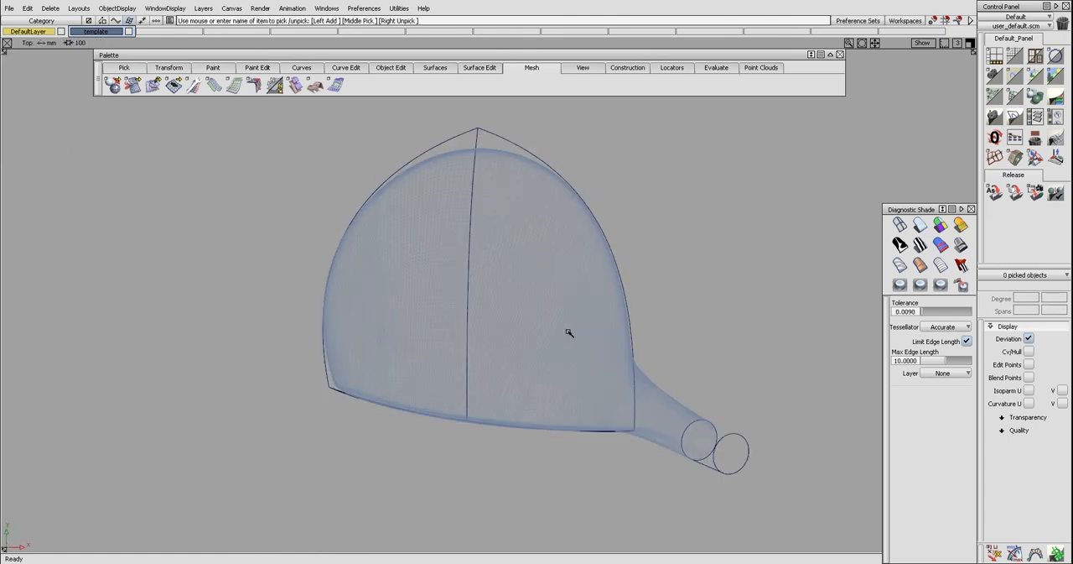
key("alt+d")
left_click_drag(632, 330, 494, 382)
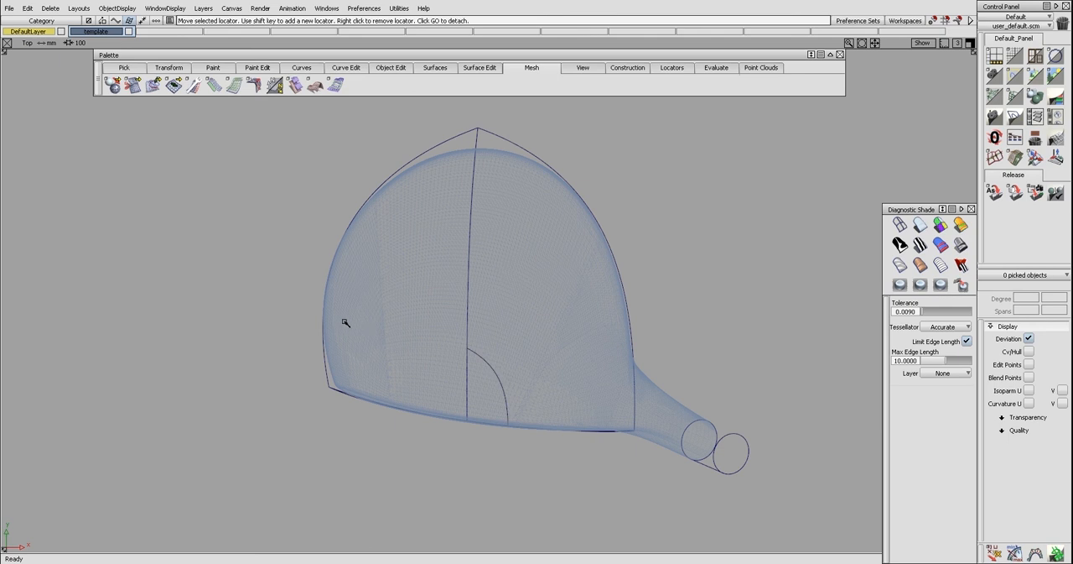
Detach the toe-side crown surface along a matching arc that meets the heel-side cut on the center line
left_click_drag(328, 308, 406, 366)
left_click(484, 361)
left_click(495, 367)
key("space")
Delete the small detached crown pieces around the pinched corner by the face
left_click(474, 392)
left_click(469, 391)
key("Delete")
Draw a snapped center line from the apex of the crown opening to the face's upper edge
middle_click_drag(492, 362, 488, 365, "alt+shift")
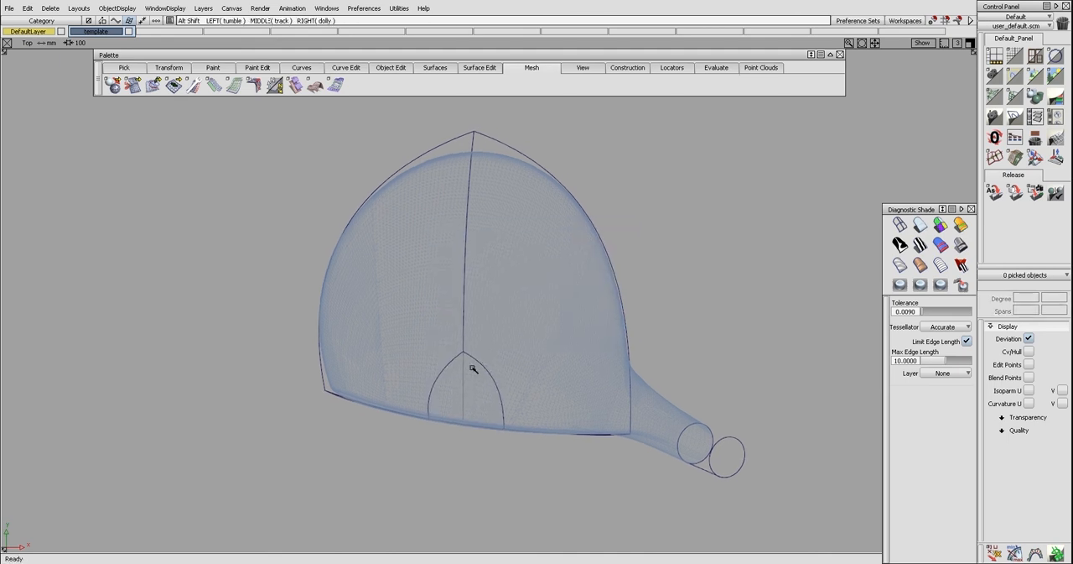
right_click_drag(472, 366, 476, 373, "alt+shift")
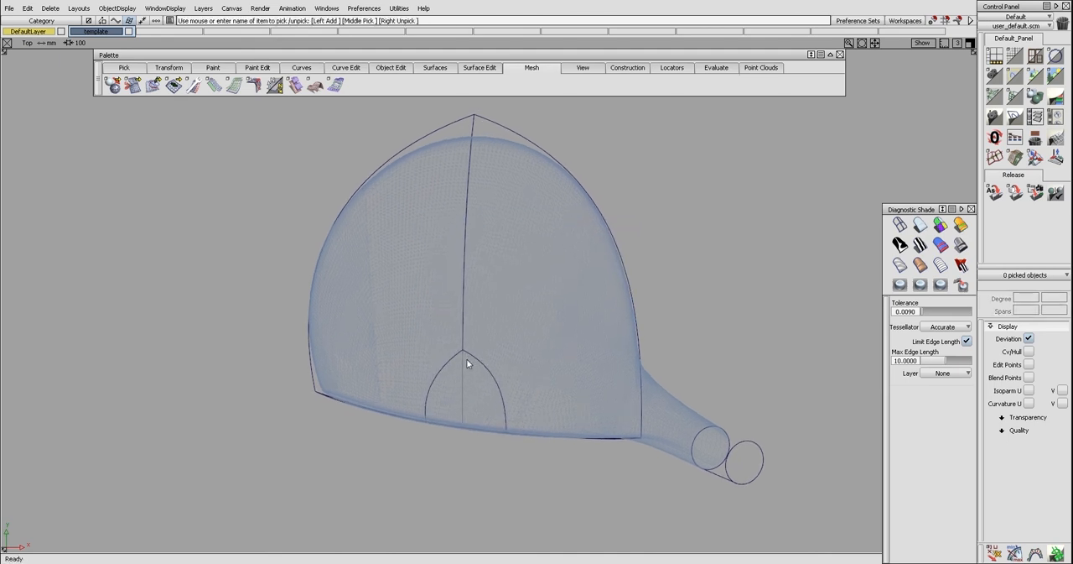
left_click(970, 20)
key("ctrl+l")
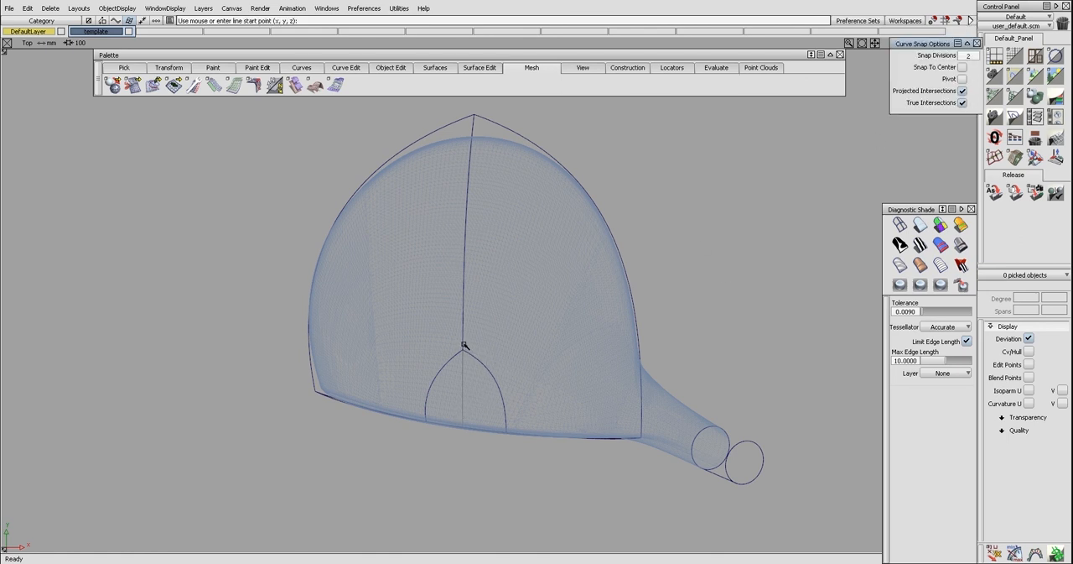
left_click(462, 347)
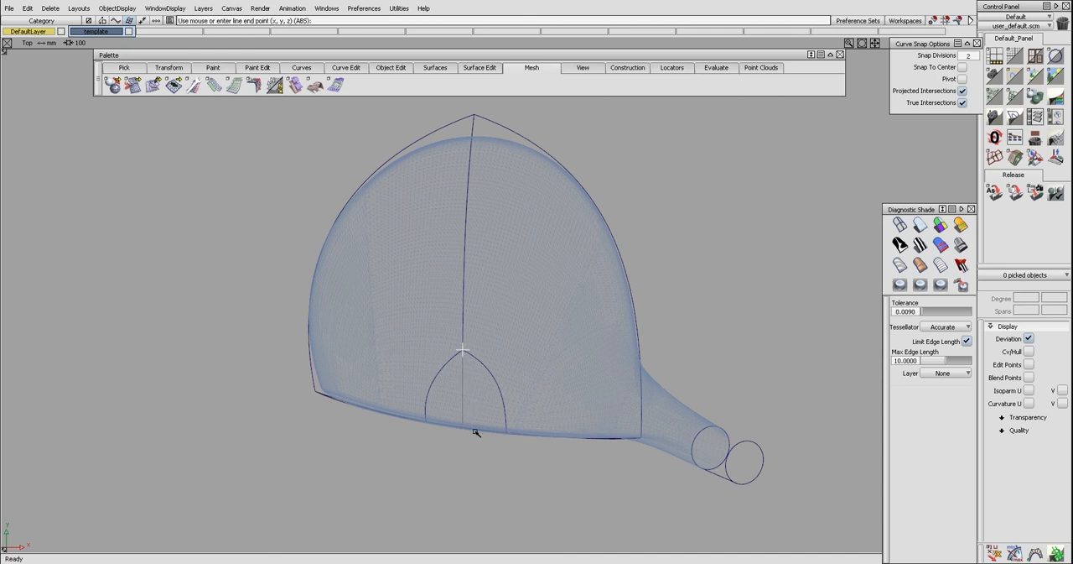
key("F8")
left_click_drag(524, 398, 526, 265, "alt+shift")
left_click_drag(427, 370, 417, 371)
right_click_drag(471, 407, 445, 374, "ctrl+shift")
middle_click_drag(454, 377, 460, 363, "ctrl+shift")
Align the new line to the crown's center edge at the apex of the opening
left_click(463, 385)
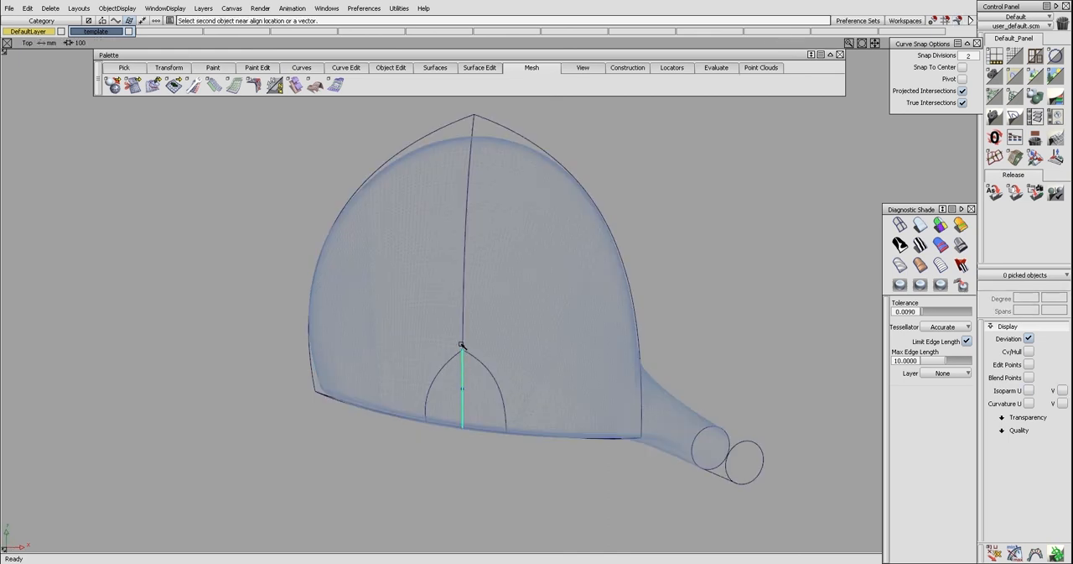
left_click(461, 384)
left_click_drag(461, 384, 480, 303, "alt+shift")
left_click(657, 214)
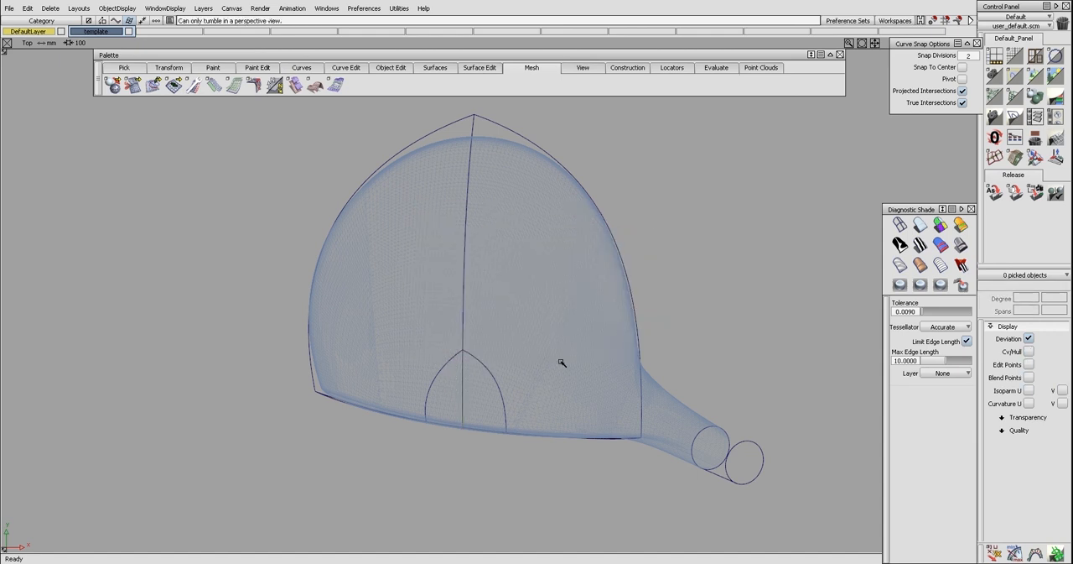
Create a monorail surface with the face's upper edge as the generation curve and the new center line as the rail
key("F8")
left_click_drag(527, 384, 515, 346, "alt+shift")
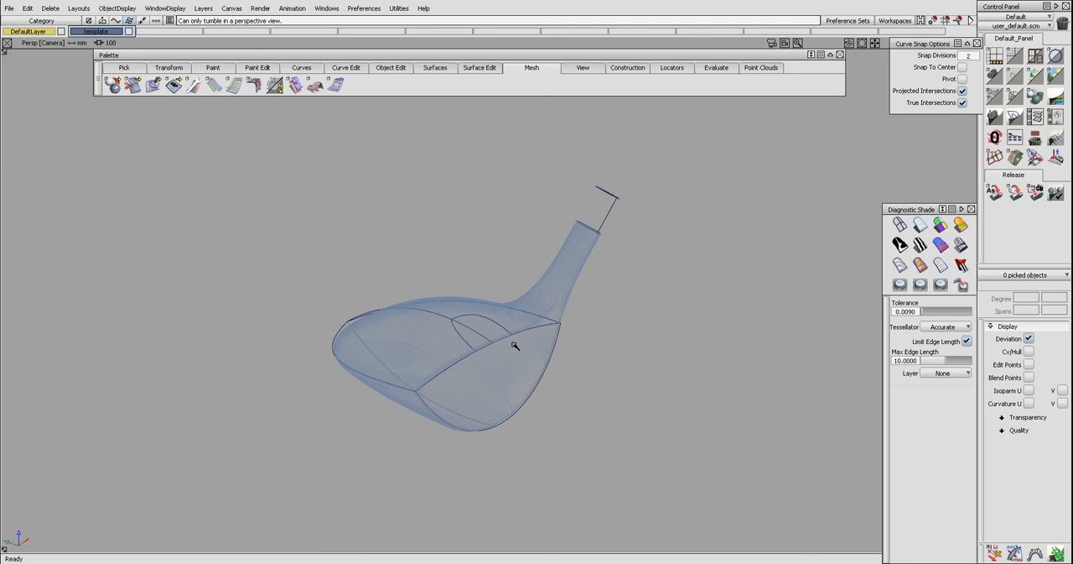
left_click_drag(601, 314, 513, 395, "alt+shift")
right_click_drag(512, 395, 459, 390, "alt+shift")
left_click_drag(460, 390, 449, 390, "alt+shift")
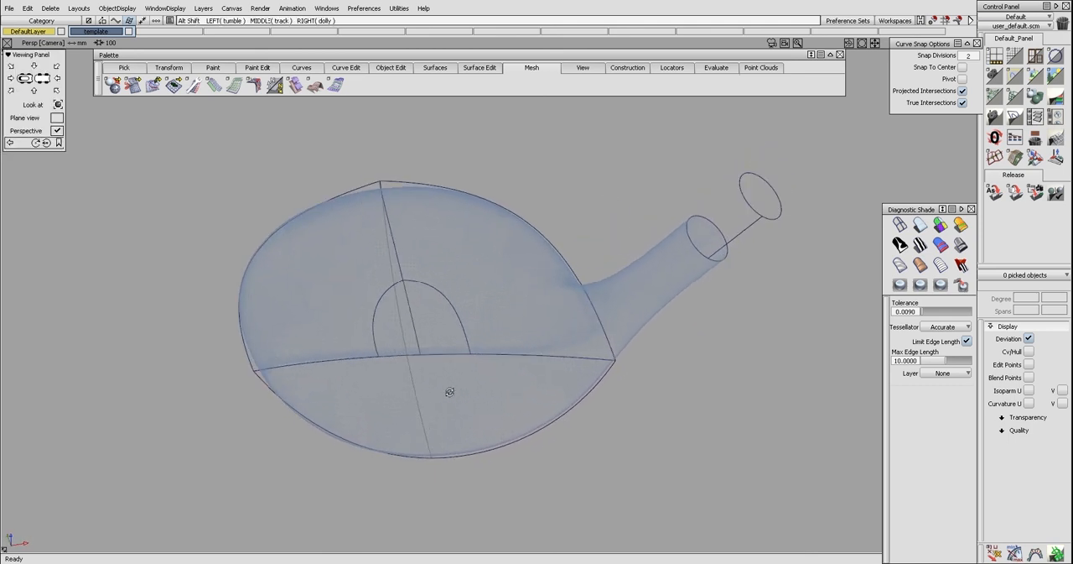
right_click_drag(442, 342, 454, 411, "ctrl+shift")
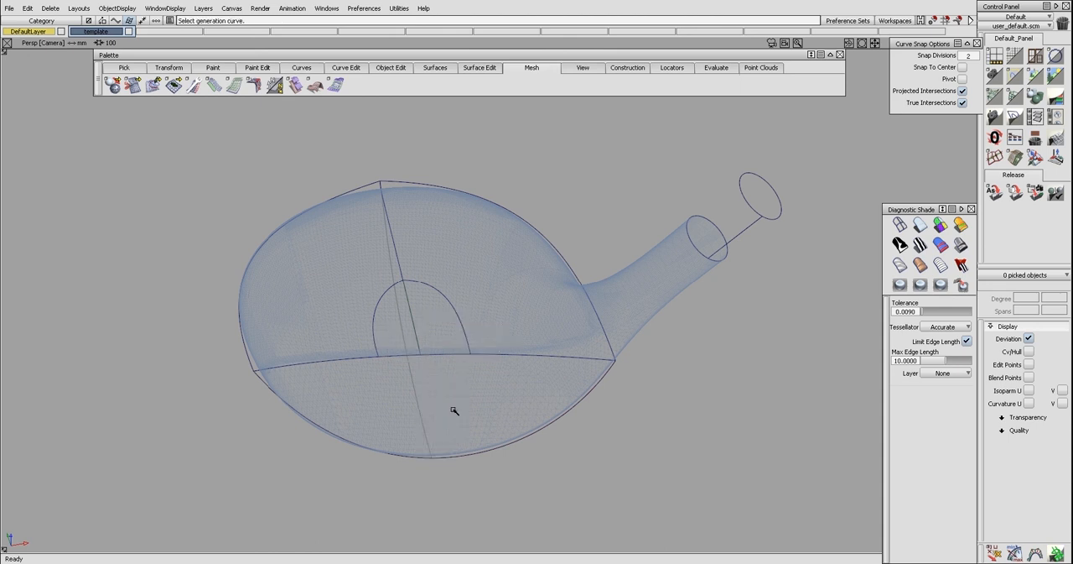
left_click(444, 356)
left_click(420, 344)
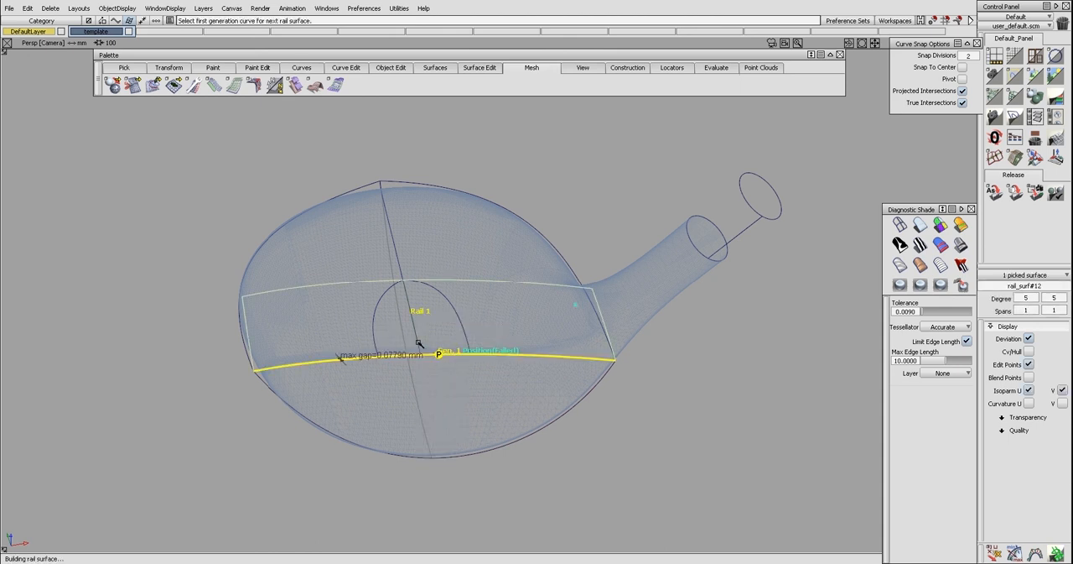
Try the monorail surface without explicit control, restore the option and close the settings
left_click_drag(467, 357, 444, 373, "alt+shift")
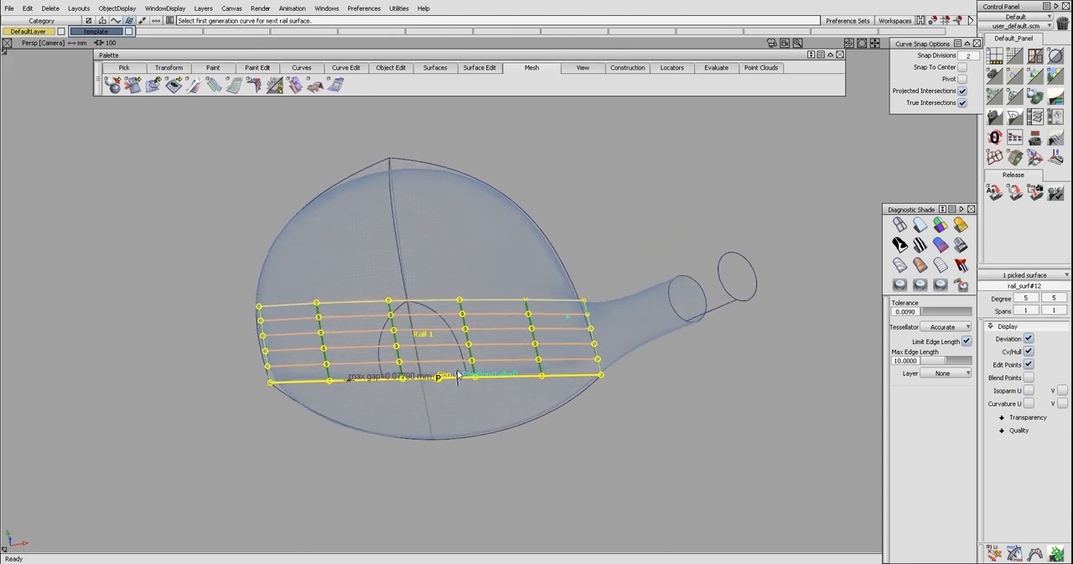
right_click_drag(444, 372, 447, 364, "ctrl+shift")
left_click(447, 364)
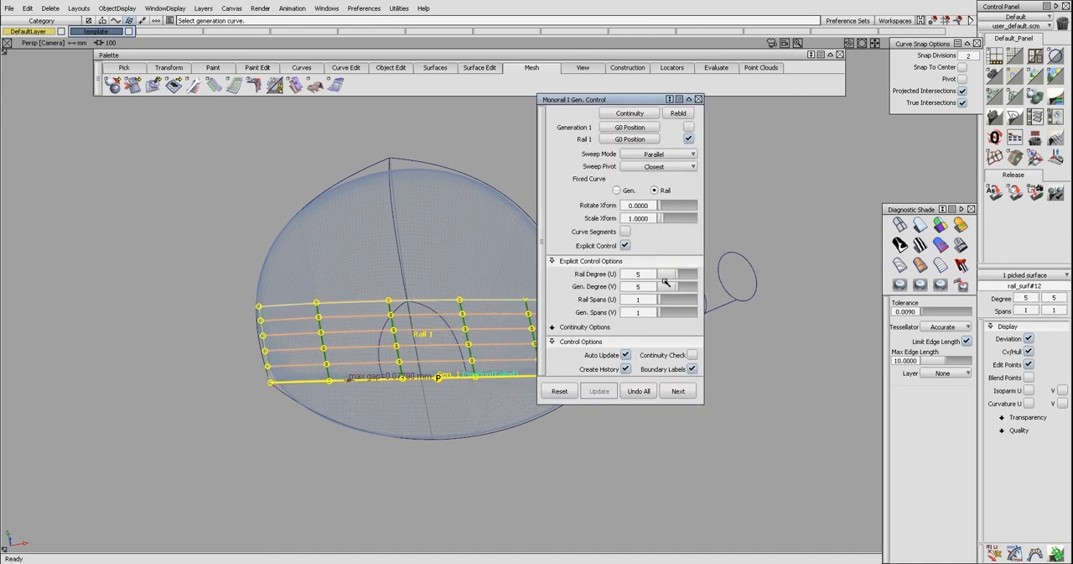
left_click(624, 246)
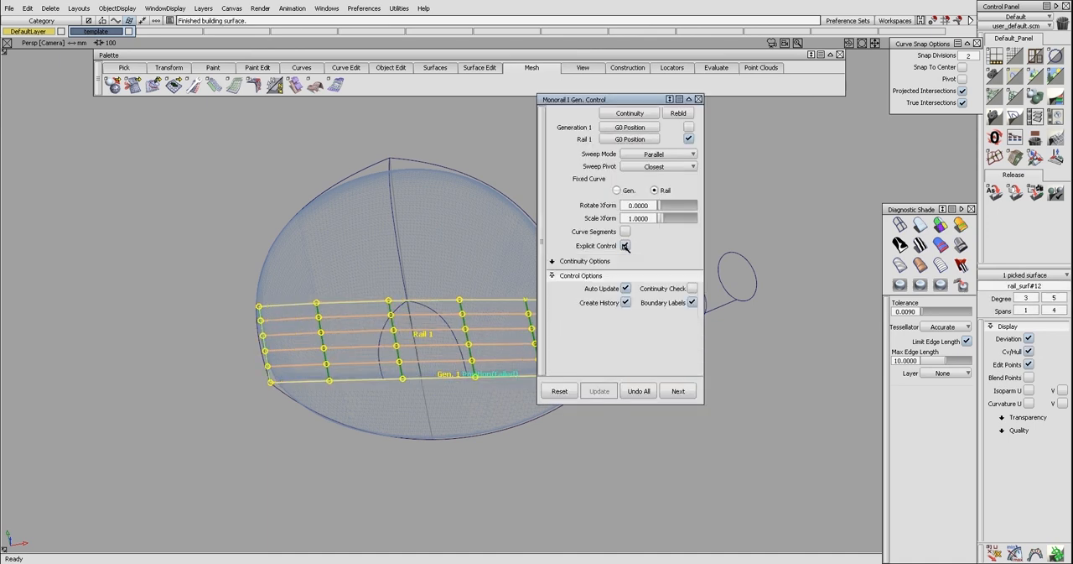
left_click_drag(497, 316, 471, 364, "alt+shift")
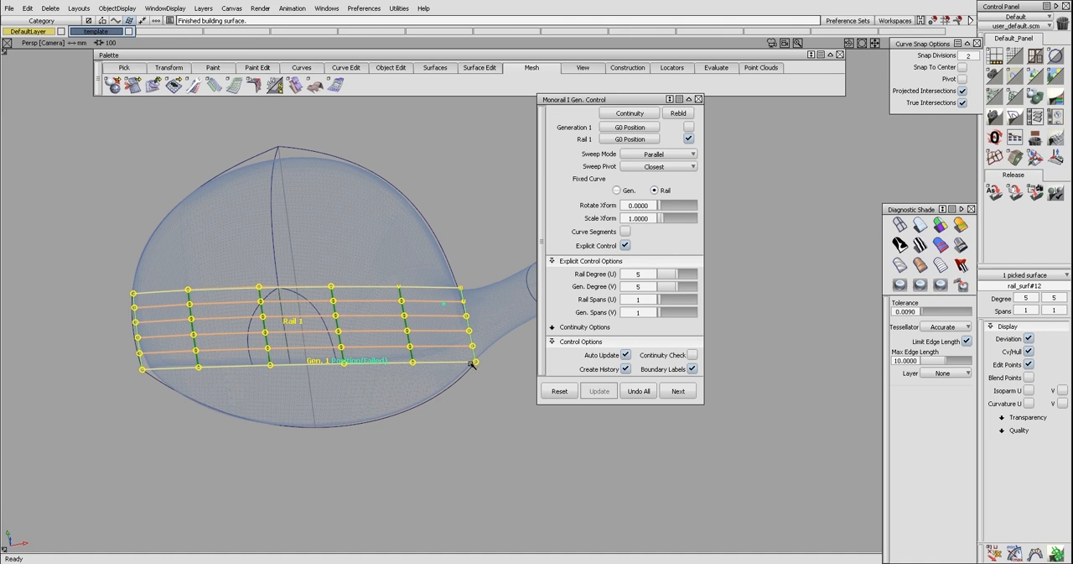
key("space")
key("ctrl+h")
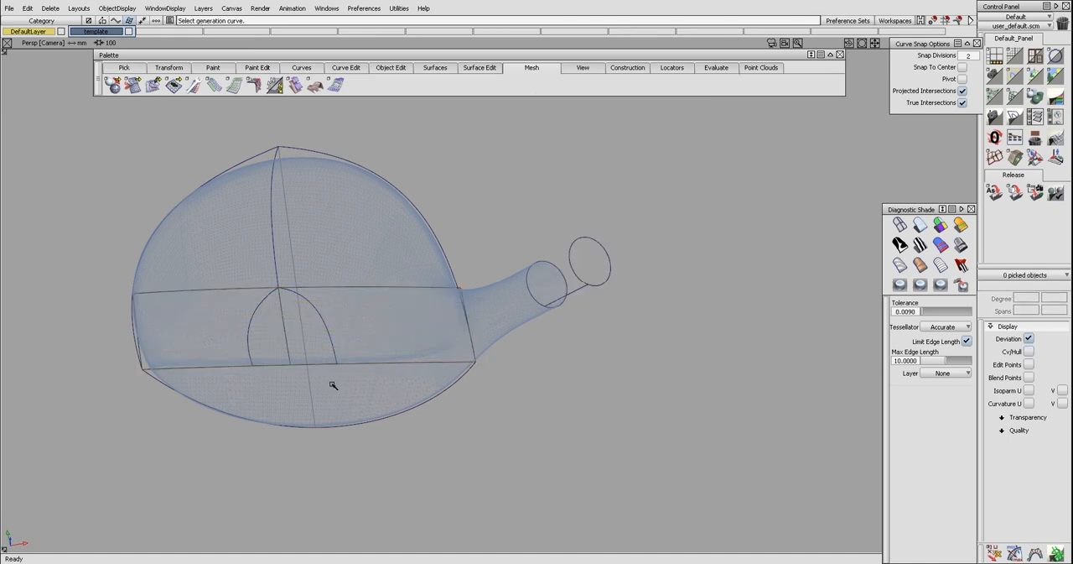
Evaluate the continuity between the monorail surface and the face's upper edge, with the check set to Positional Continuity
key("ctrl+shift+c")
left_click(318, 365)
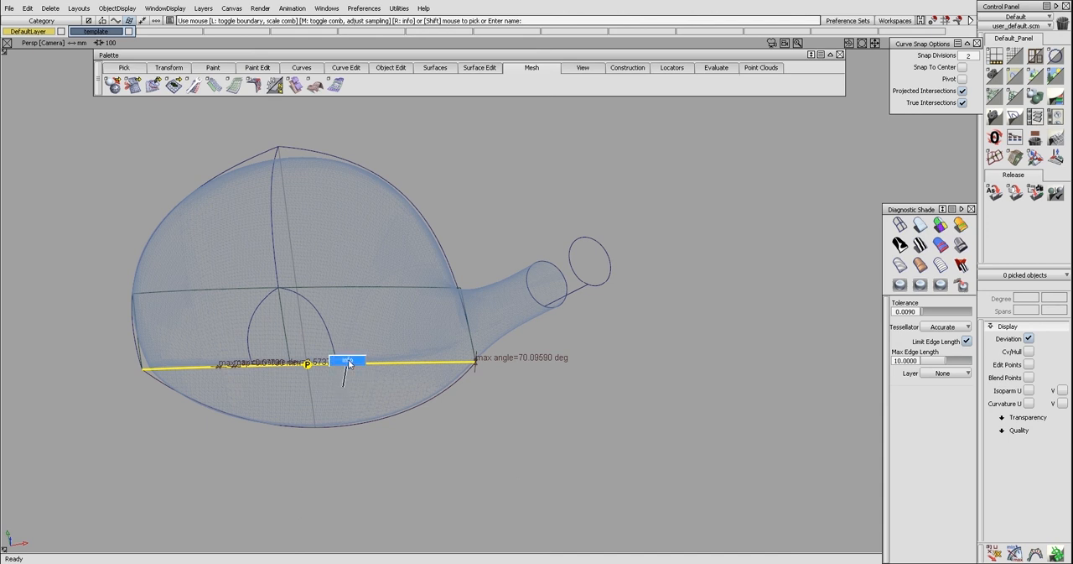
right_click(345, 366)
left_click(492, 229)
left_click(515, 270)
left_click(512, 309)
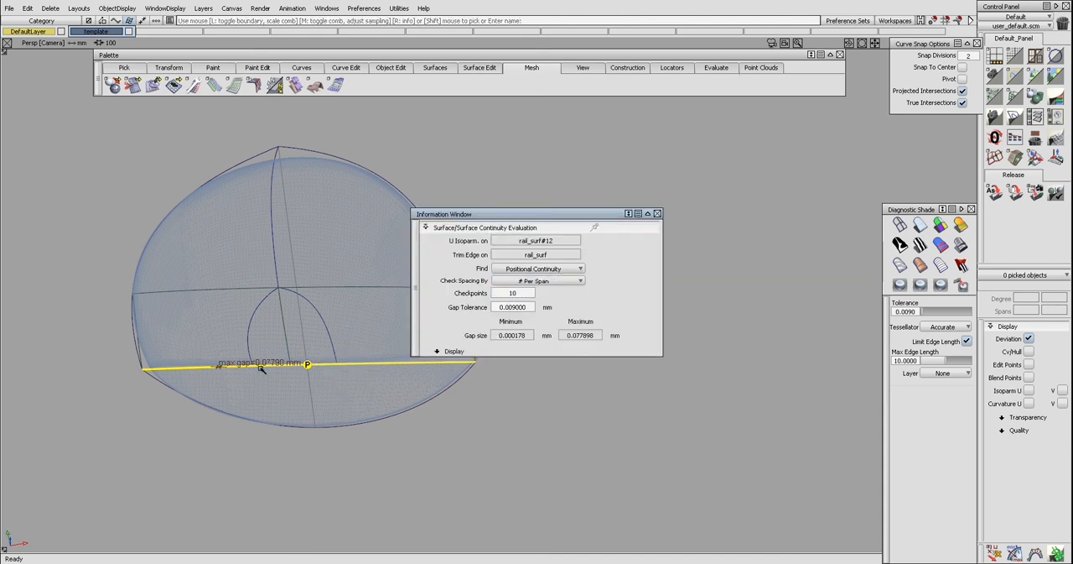
left_click(312, 375)
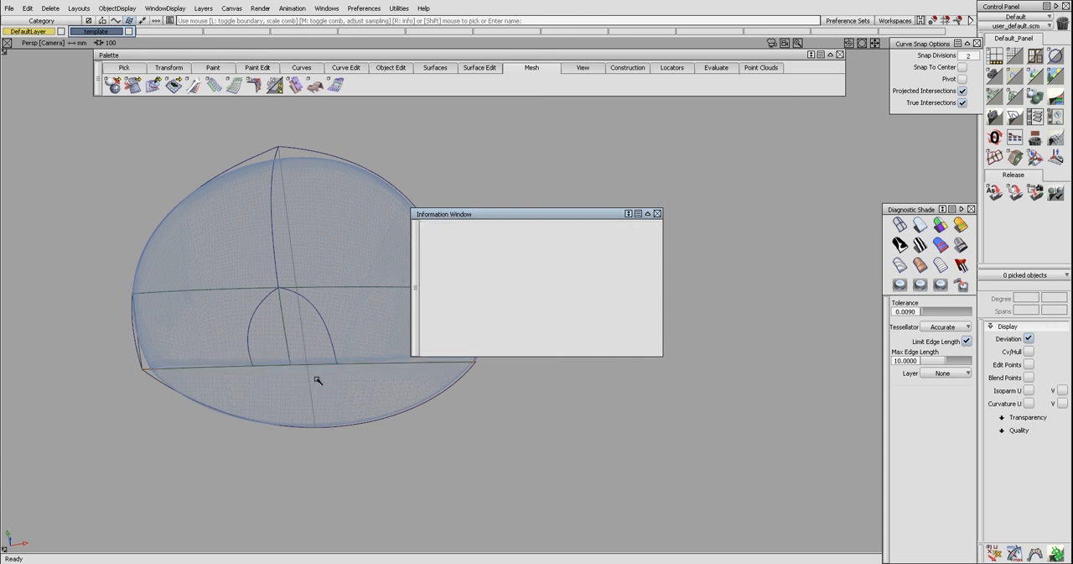
Detach the monorail surface beyond the arch opening on the hosel side and delete the outer piece
left_click_drag(371, 323, 402, 306, "alt+shift")
left_click(658, 214)
left_click(402, 302)
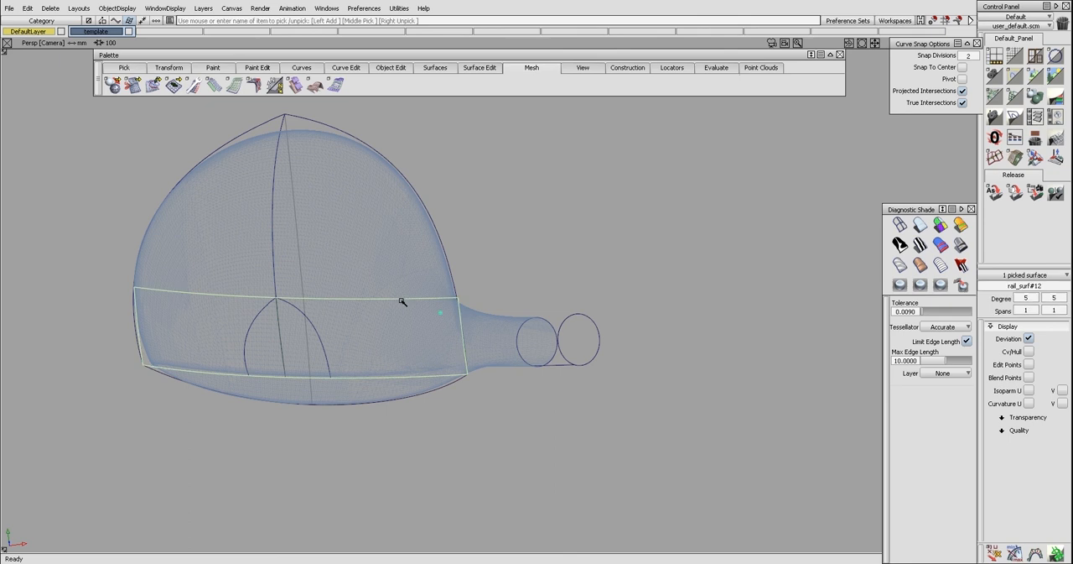
left_click(461, 336)
left_click_drag(441, 312, 358, 331, "ctrl+shift")
left_click(458, 335)
key("space")
left_click_drag(398, 295, 396, 291, "ctrl+shift")
left_click(396, 303)
key("Delete")
Detach the monorail surface beyond the arch opening on the toe side and delete the outer piece
right_click_drag(354, 309, 395, 309, "ctrl+shift")
middle_click_drag(283, 322, 363, 321, "alt+shift")
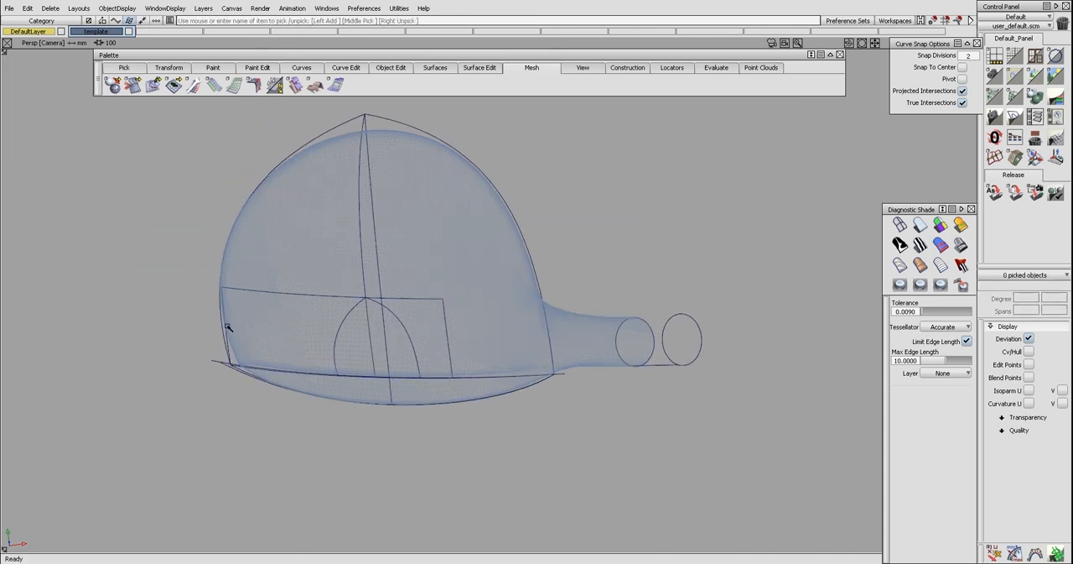
key("ctrl+d")
left_click_drag(226, 329, 296, 307)
left_click(291, 295)
key("Delete")
Extend the upper edge of the shortened monorail surface past the arch apex by about 4 mm
key("ctrl+e")
left_click(328, 296)
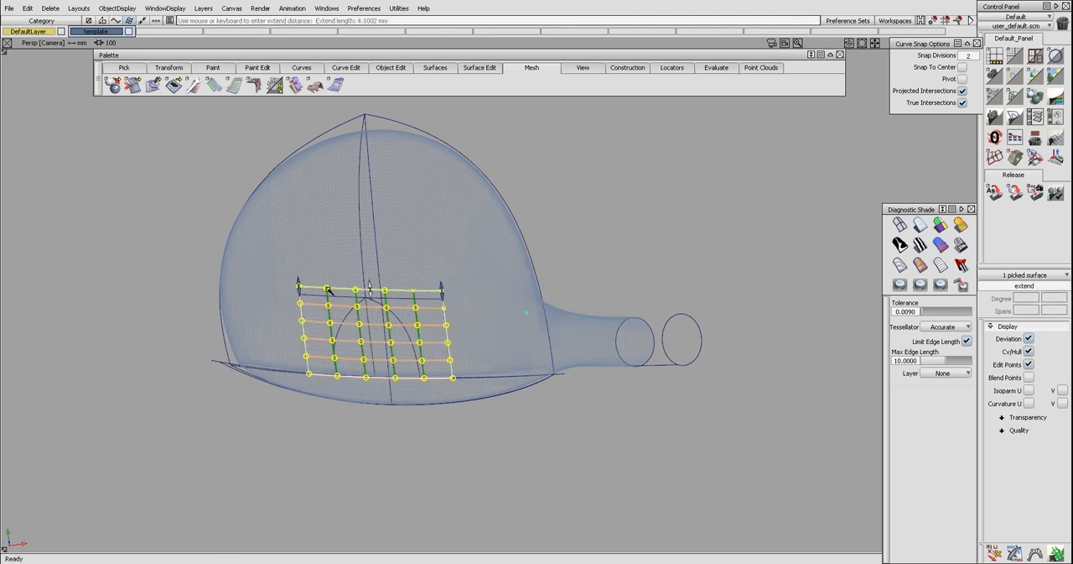
left_click_drag(332, 310, 333, 305, "ctrl+shift")
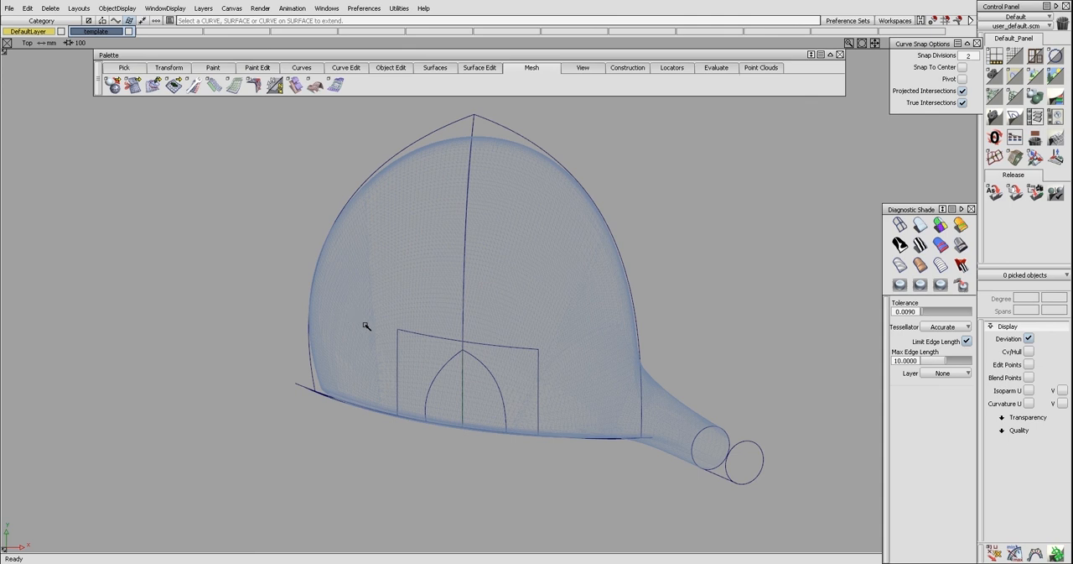
left_click_drag(364, 325, 443, 308, "alt+shift")
Leave only the mesh and the two crown halves visible and switch to the top view
left_click(432, 269)
left_click(499, 279)
left_click_drag(496, 375, 471, 362, "ctrl+shift")
left_click(456, 369)
key("Delete")
key("Return")
left_click_drag(491, 282, 501, 267, "ctrl+shift")
left_click(453, 282)
left_click_drag(447, 344, 449, 337, "ctrl+shift")
key("l")
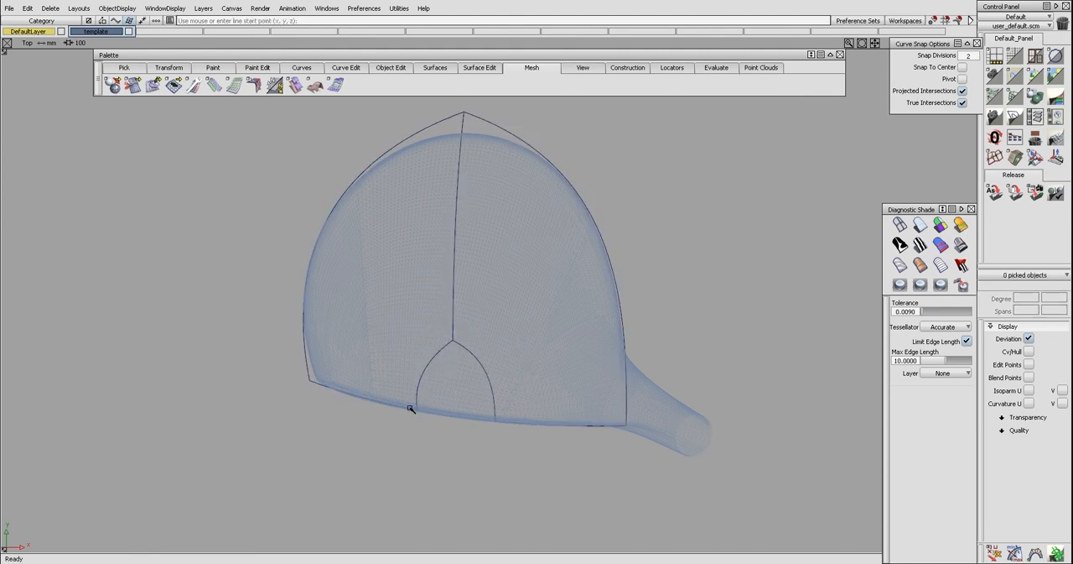
Fit a single-span curve to each edge of the arch opening and reduce both curves to degree 2
key("f")
left_click(430, 364)
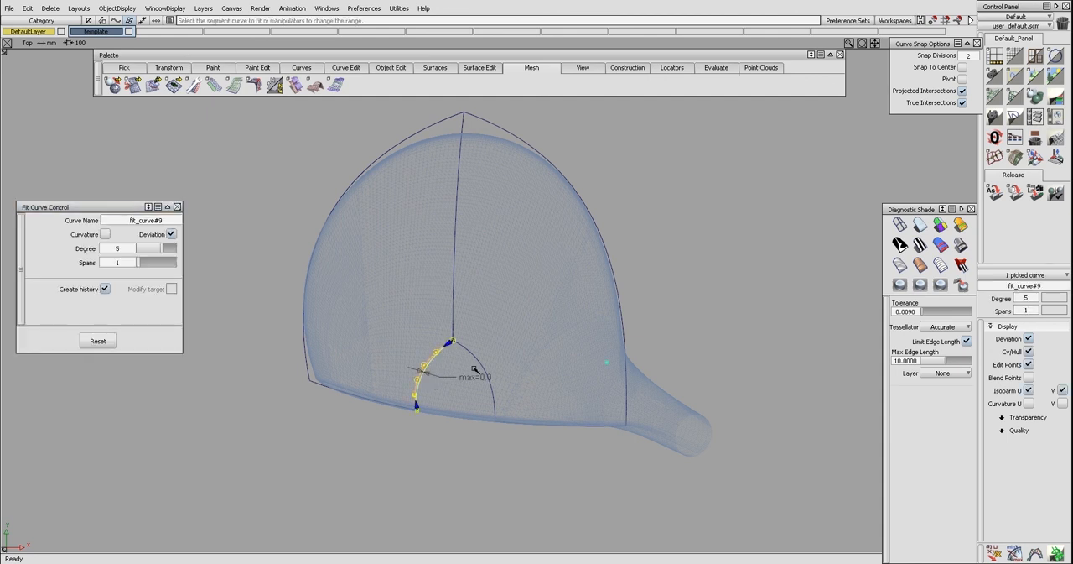
left_click(478, 364)
left_click(476, 373, "ctrl+shift")
left_click(429, 374)
key("ctrl+r")
left_click_drag(427, 392, 428, 379, "ctrl+shift")
left_click_drag(515, 379, 437, 370, "ctrl+shift")
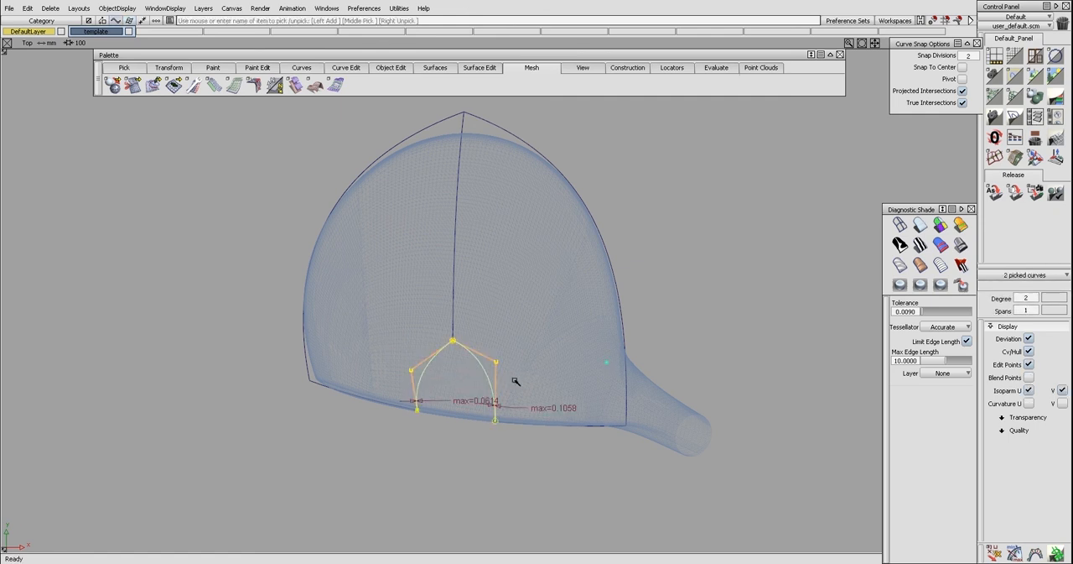
Move the shared apex CVs of both fitted curves about 6 mm back along the crown's center edge
left_click_drag(509, 390, 510, 371, "ctrl+shift")
left_click_drag(509, 370, 452, 342, "ctrl+shift")
left_click_drag(449, 337, 461, 346)
right_click_drag(461, 349, 455, 331, "ctrl+shift")
right_click_drag(458, 374, 459, 361)
Move the lower end CVs of both fitted curves outward along the crown's face edge to widen the arch
left_click_drag(395, 393, 426, 426, "ctrl+shift")
right_click_drag(425, 437, 422, 419, "ctrl+shift")
mouse_move(418, 412)
left_mouse_down("ctrl+alt")
mouse_move(409, 409)
mouse_move(436, 412)
left_mouse_up("ctrl+alt")
left_click_drag(432, 426, 495, 426, "ctrl+shift")
left_click_drag(482, 416, 508, 433)
right_click_drag(508, 442, 507, 424, "ctrl+shift")
left_click_drag(504, 422, 468, 393, "ctrl+alt")
Move the middle CV of each fitted curve outward so the new arch surrounds the existing opening
left_click_drag(398, 387, 417, 376, "ctrl+shift")
right_click_drag(434, 401, 434, 387, "ctrl+shift")
left_click_drag(432, 387, 428, 376)
left_click_drag(495, 362, 504, 360)
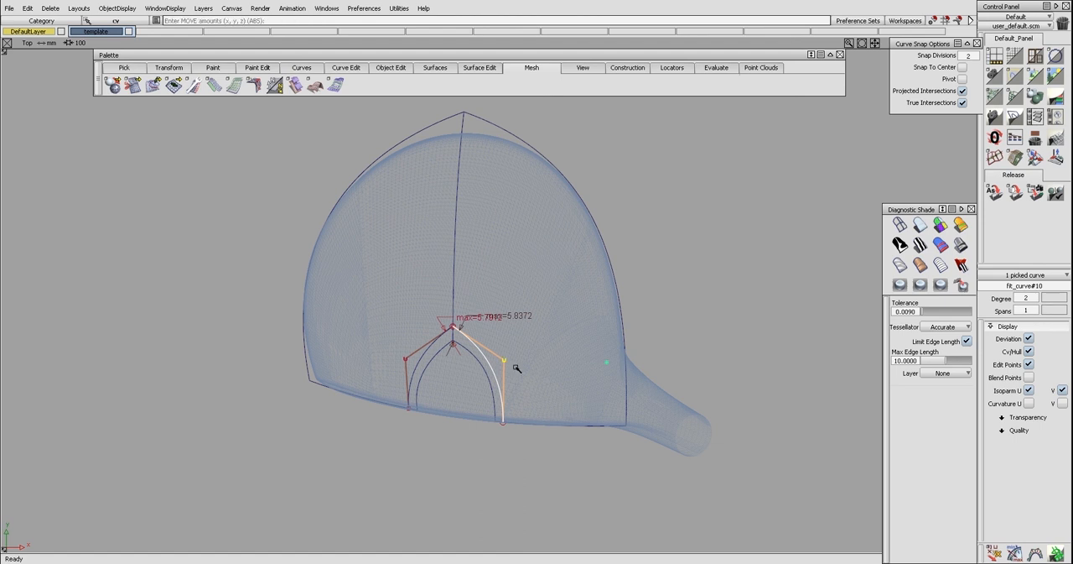
Clear the deviation labels from the fitted curves and fine-tune the middle CV of the hosel-side curve
left_click_drag(514, 395, 514, 374, "ctrl+shift")
key("ctrl+l")
key("ctrl+h")
right_click_drag(540, 374, 537, 377, "alt+shift")
left_click_drag(579, 368, 517, 367, "ctrl+shift")
left_click(490, 367)
key("ctrl+h")
left_click(506, 361)
left_click(513, 366, "ctrl+shift")
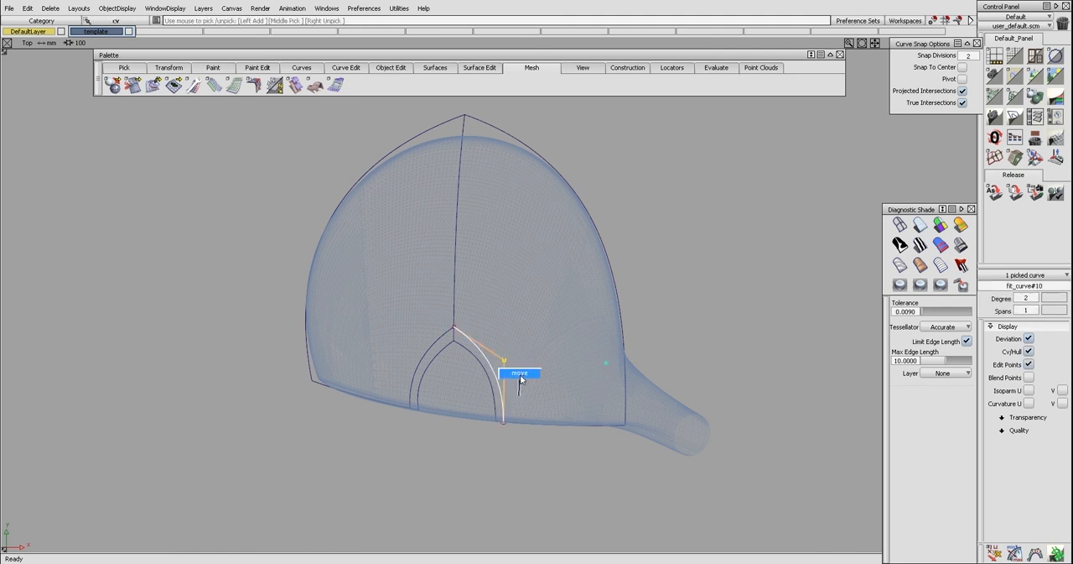
left_click_drag(506, 395, 503, 370, "ctrl+shift")
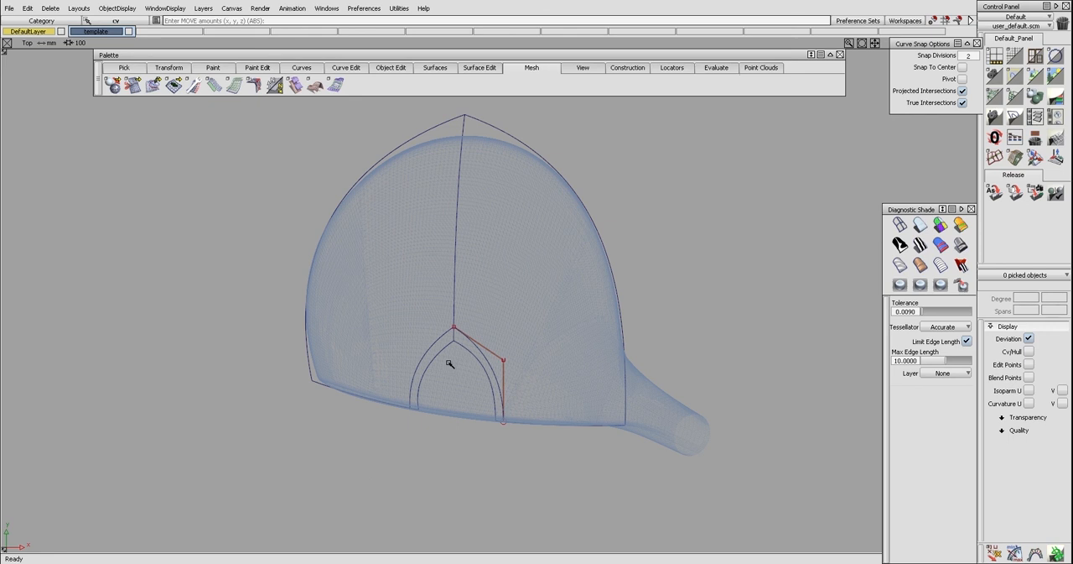
Adjust the toe-side curve's middle CV and the curves' end CVs so the lower hull legs run straight back from the face
left_click_drag(478, 349, 431, 366, "ctrl+shift")
left_click(427, 351)
key("ctrl+h")
mouse_move(397, 366)
left_mouse_down("ctrl+shift")
mouse_move(419, 367)
mouse_move(415, 375)
left_mouse_up("ctrl+shift")
middle_click_drag(415, 375, 417, 376)
right_click_drag(424, 382, 425, 377)
left_click_drag(425, 377, 417, 418, "ctrl+shift")
mouse_move(417, 418)
left_mouse_down("ctrl+shift")
mouse_move(420, 429)
mouse_move(416, 417)
left_mouse_up("ctrl+shift")
left_click_drag(467, 441, 516, 434, "ctrl+shift")
left_click_drag(513, 426, 506, 417)
left_click(422, 371)
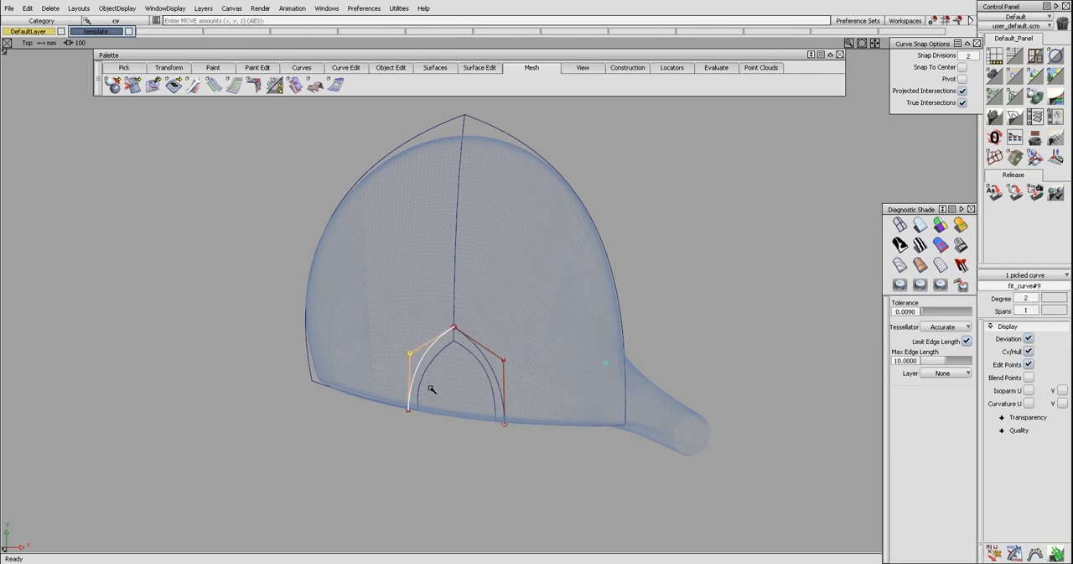
left_click_drag(437, 398, 443, 378, "ctrl+shift")
right_click_drag(443, 378, 445, 385, "ctrl+shift")
Trim convert both crown halves along the two widened arch curves, keeping the area outside the arch
left_click_drag(436, 326, 426, 323, "ctrl+shift")
left_click_drag(442, 315, 478, 347)
key("alt+t")
left_click(477, 349)
left_click(424, 318)
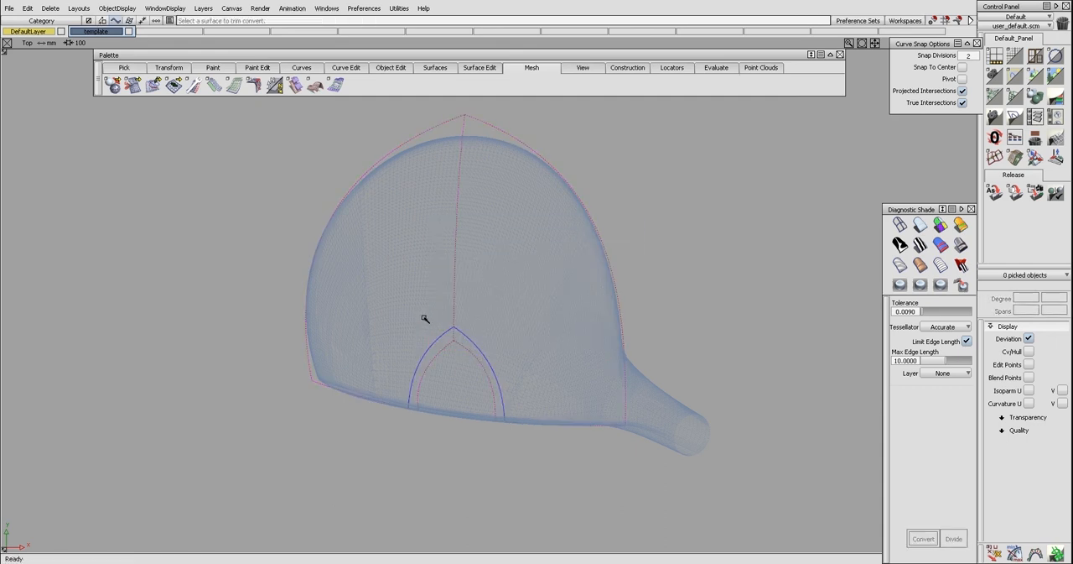
key("space")
left_click(490, 328)
left_click(491, 328)
key("space")
left_click(484, 368)
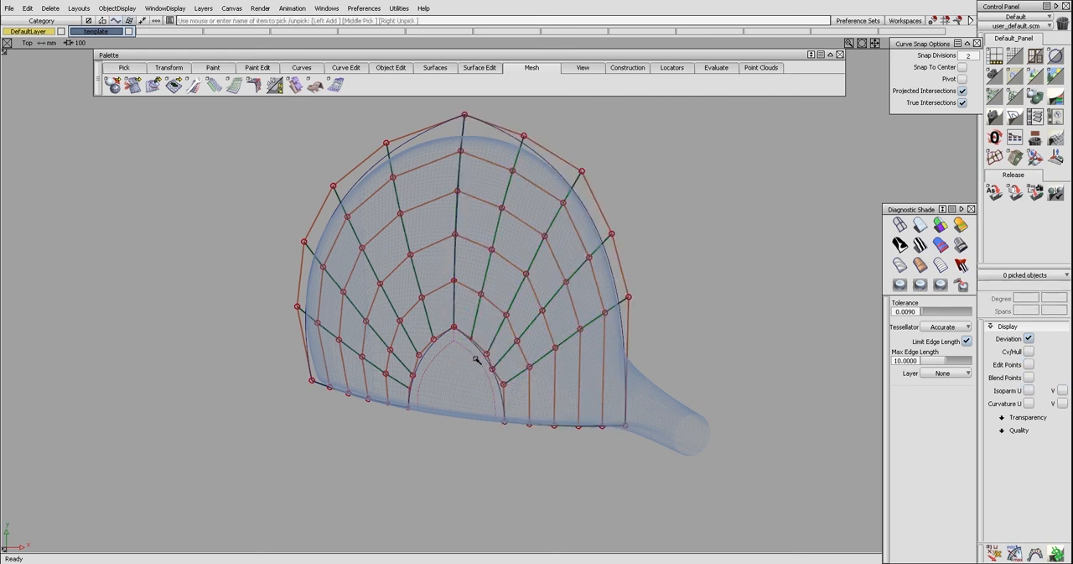
Delete the remnants of the old arch opening and check the control vertices of each converted crown half
left_click(468, 357)
key("Delete")
key("F8")
left_click_drag(445, 349, 461, 295, "alt+shift")
left_click_drag(330, 325, 378, 334, "alt+shift")
right_click_drag(474, 349, 430, 319, "ctrl+shift")
left_click(432, 293)
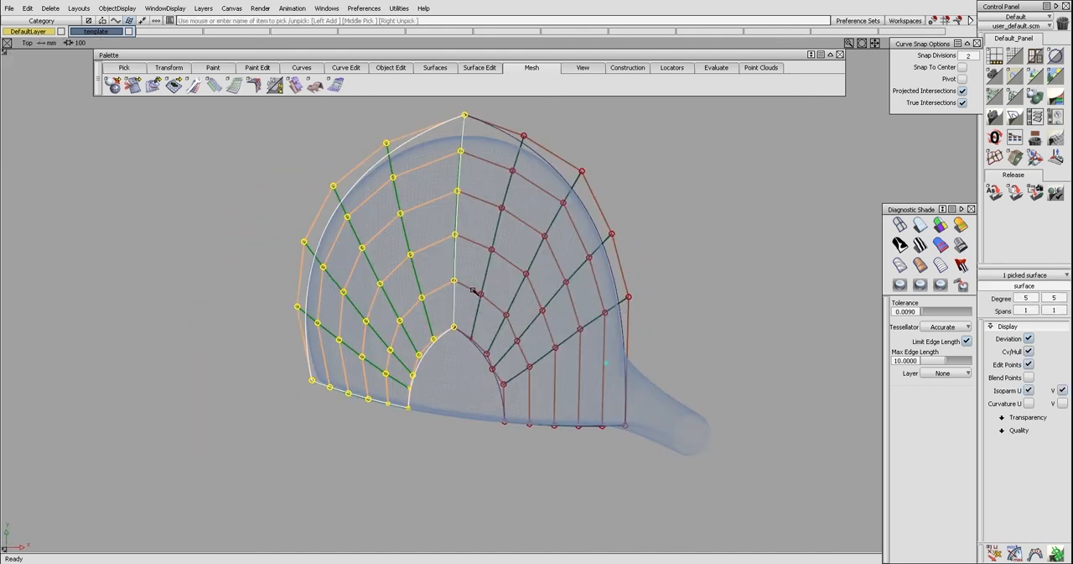
left_click(473, 290)
left_click_drag(467, 319, 464, 301, "ctrl+shift")
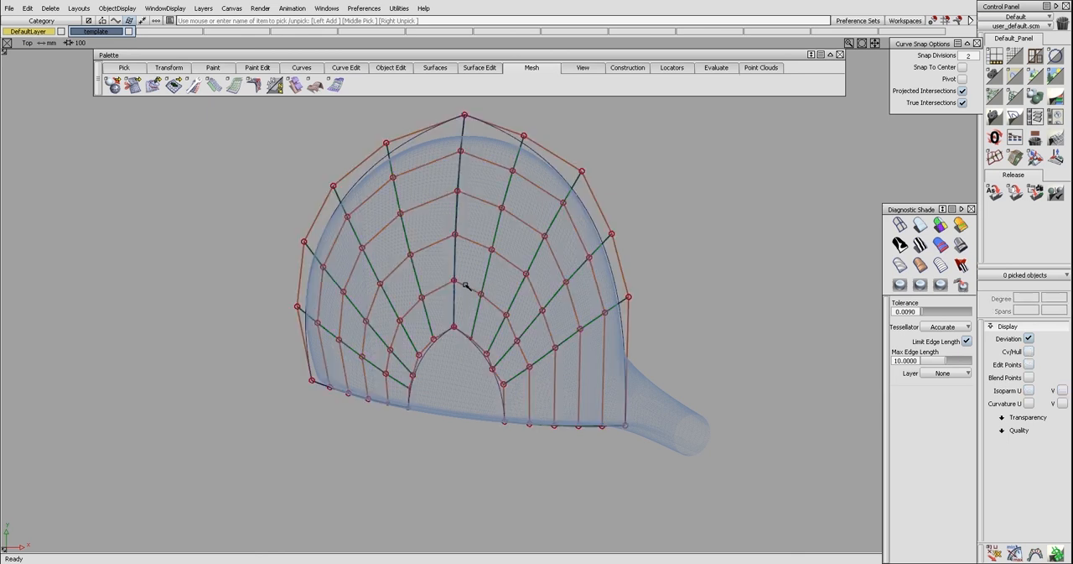